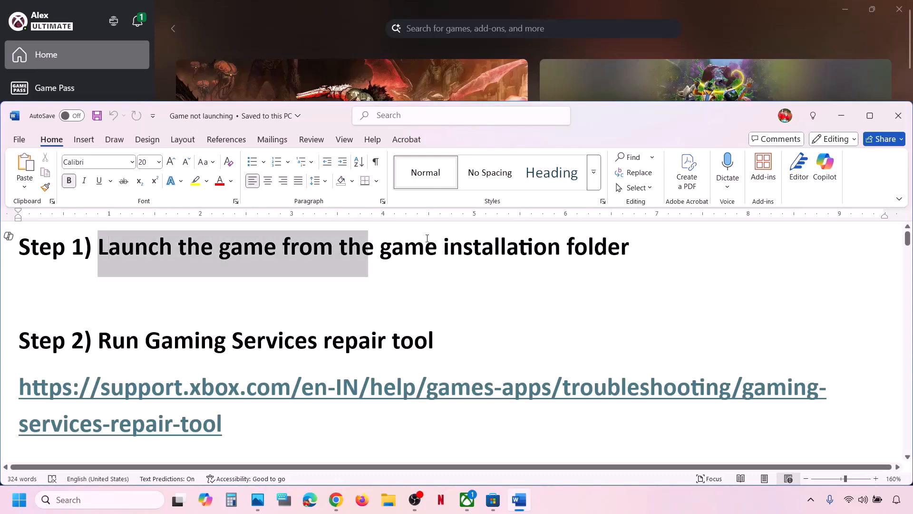
- Open DOOM: The Dark Ages' Manage > Files view and browse to its C:\XboxGames install folder
{"action": "left_click", "coordinate": [334, 18]}
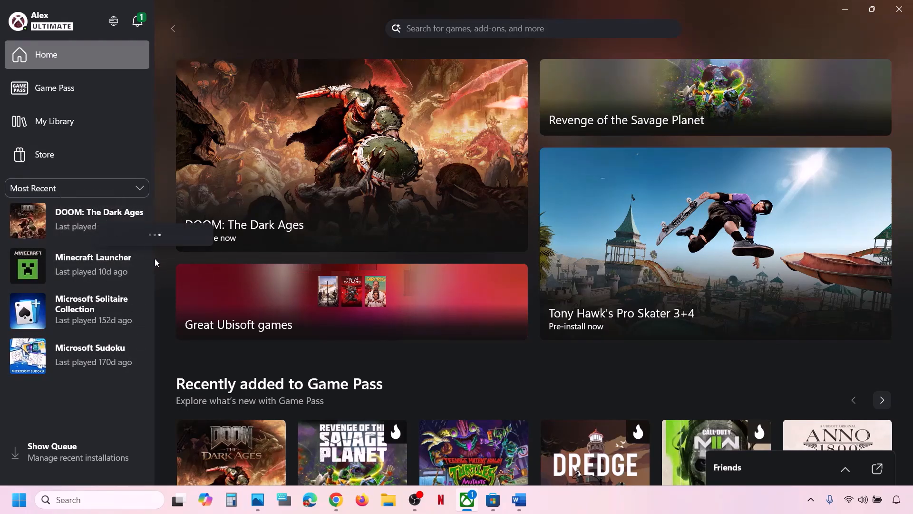
{"action": "right_click", "coordinate": [105, 228]}
{"action": "left_click", "coordinate": [157, 395]}
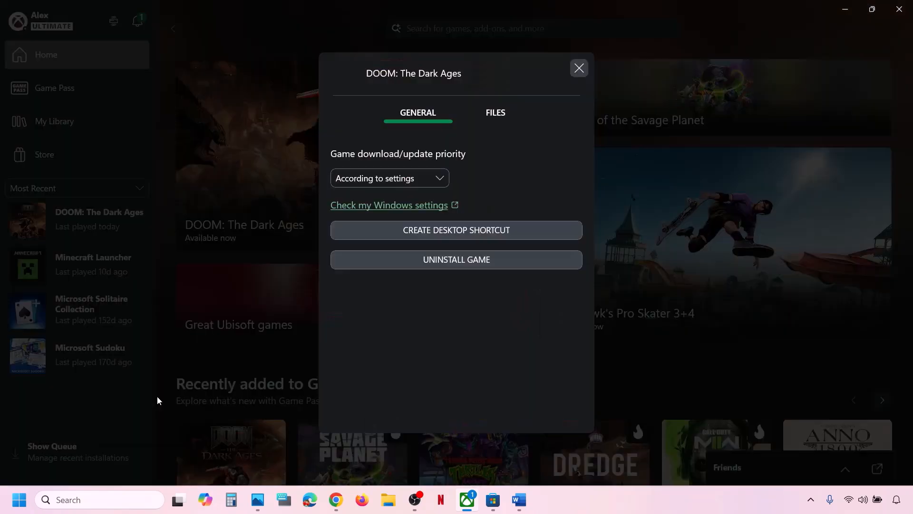
{"action": "left_click", "coordinate": [496, 113]}
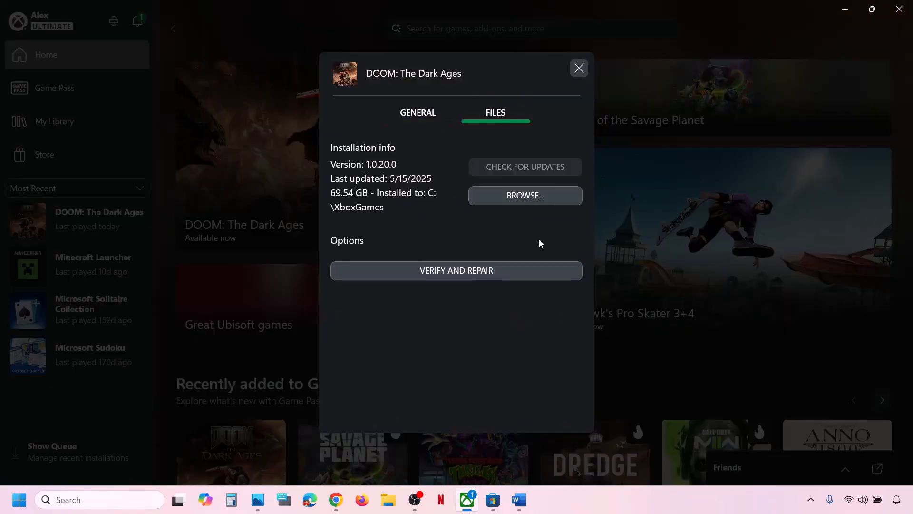
{"action": "left_click", "coordinate": [528, 196]}
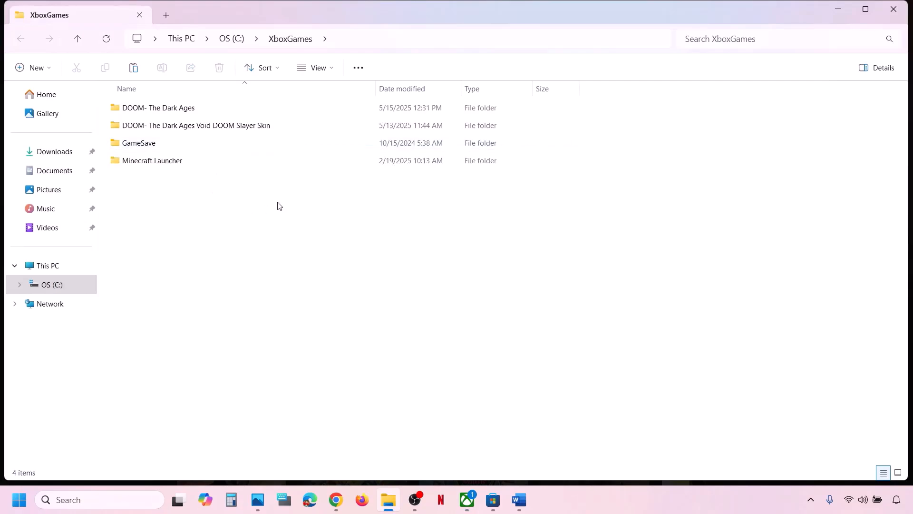
- Open the DOOM- The Dark Ages > Content folder and inspect the DOOMTheDarkAges executable
{"action": "double_click", "coordinate": [173, 113]}
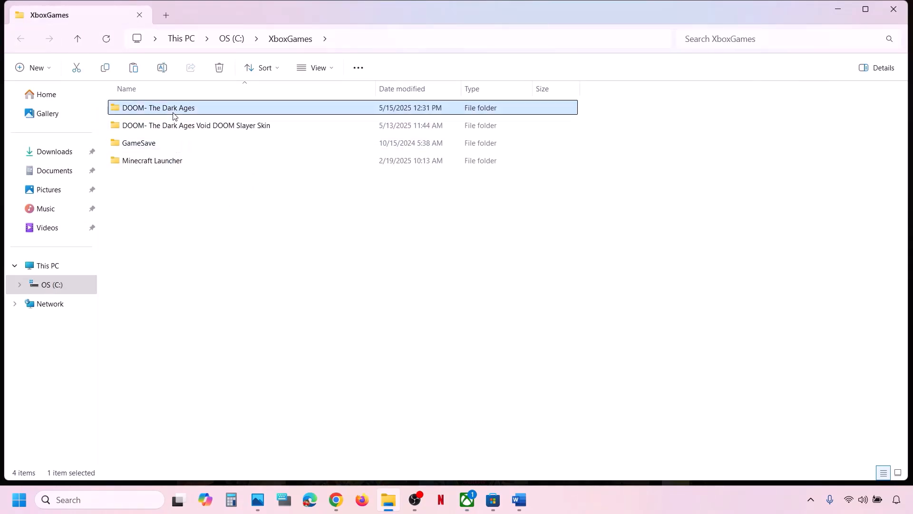
{"action": "double_click", "coordinate": [158, 111]}
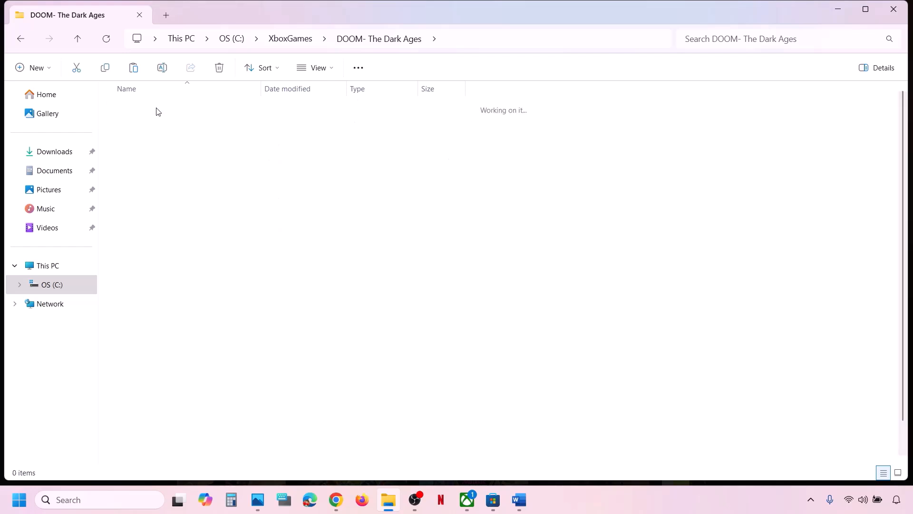
{"action": "scroll", "coordinate": [174, 264], "scroll_direction": "down", "scroll_amount": 1}
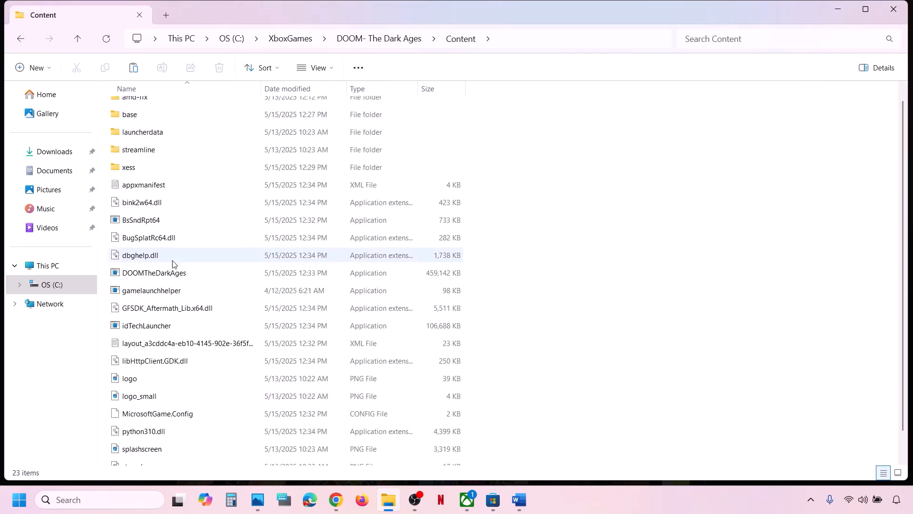
{"action": "scroll", "coordinate": [173, 264], "scroll_direction": "up", "scroll_amount": 1}
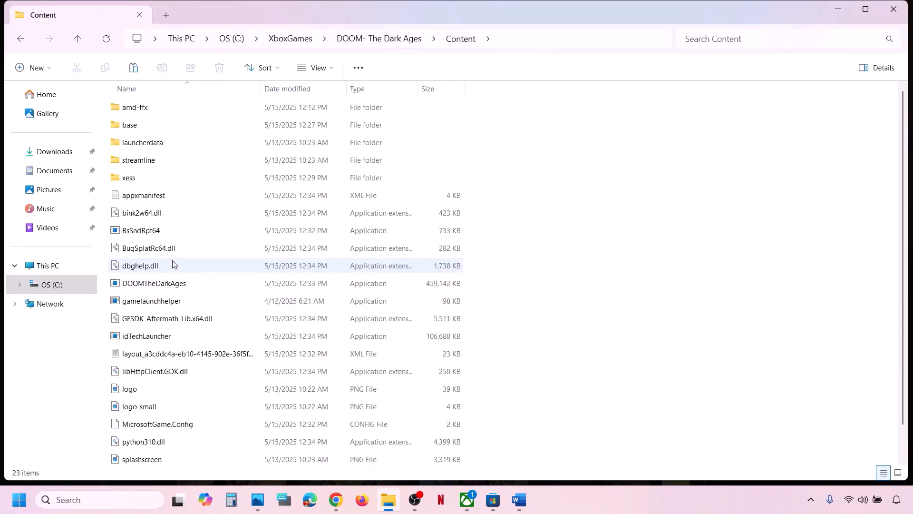
{"action": "left_click", "coordinate": [152, 286]}
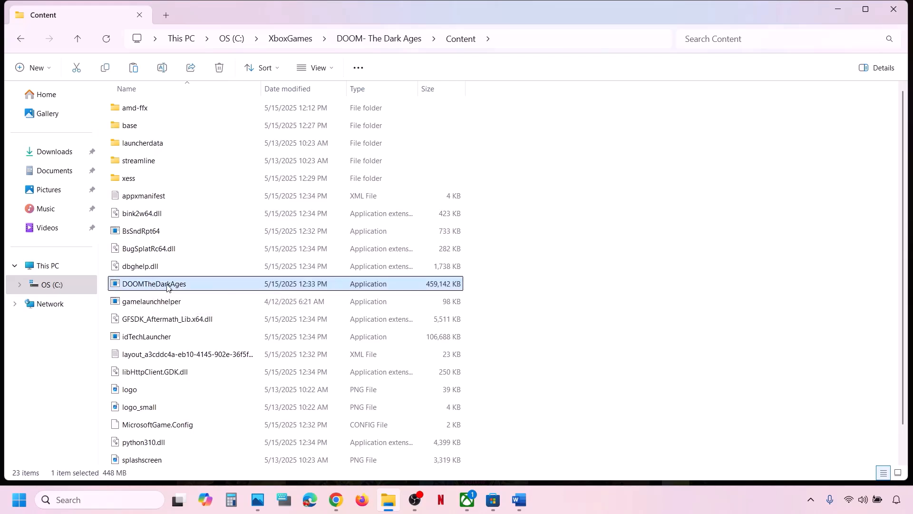
{"action": "right_click", "coordinate": [167, 287]}
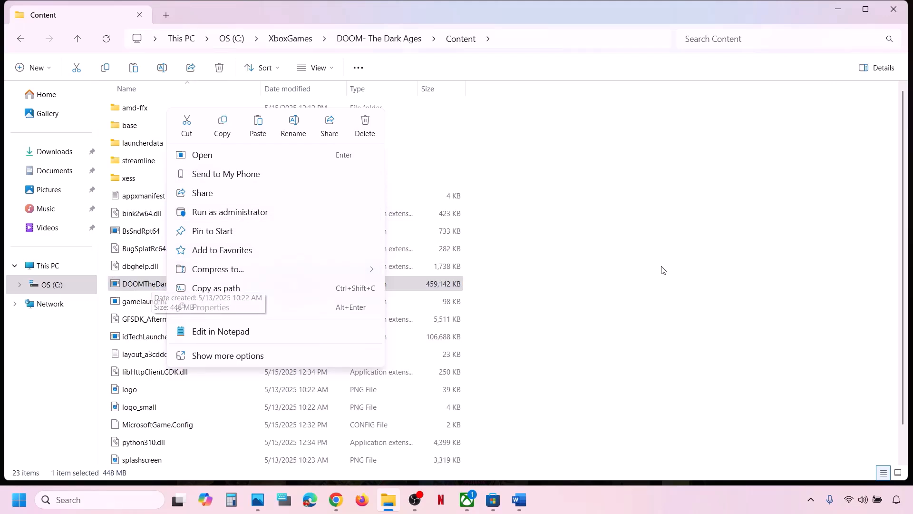
{"action": "left_click", "coordinate": [593, 276]}
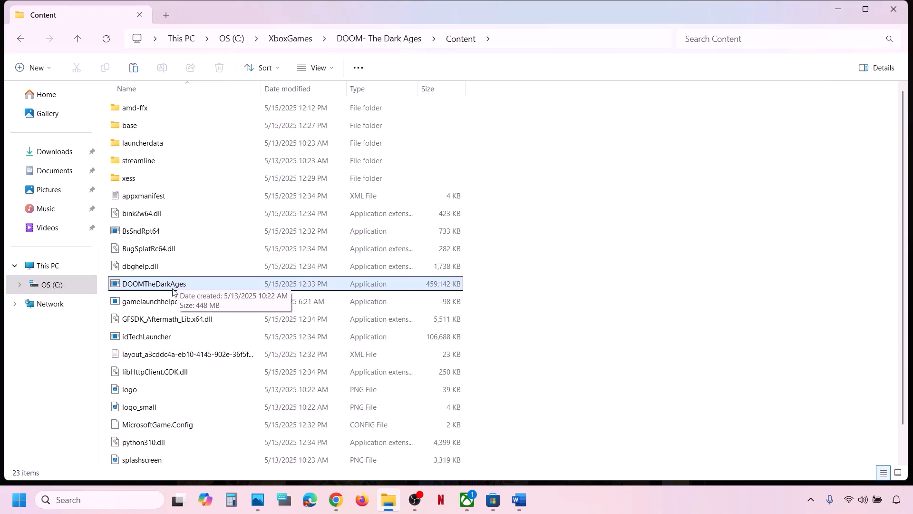
- Launch the game via gamelaunchhelper, then close the DOOM launcher window
{"action": "left_click", "coordinate": [159, 303]}
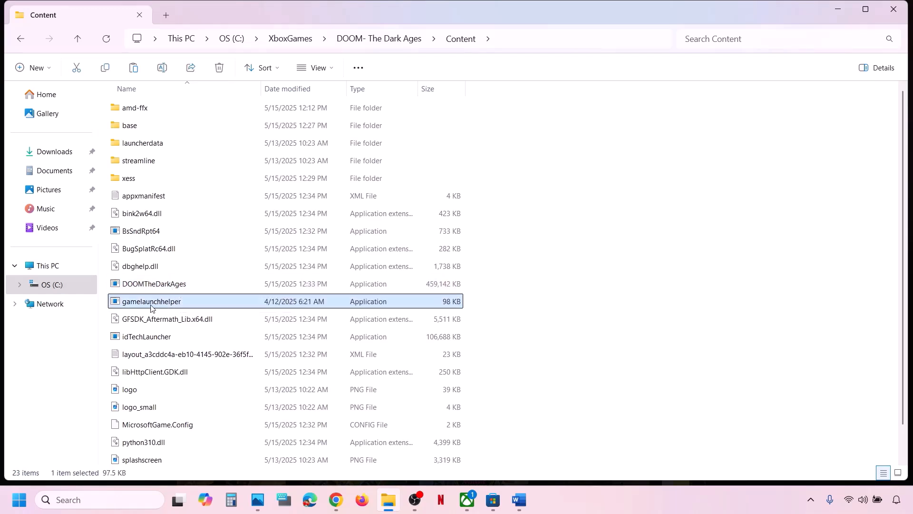
{"action": "scroll", "coordinate": [163, 311], "scroll_direction": "down", "scroll_amount": 1}
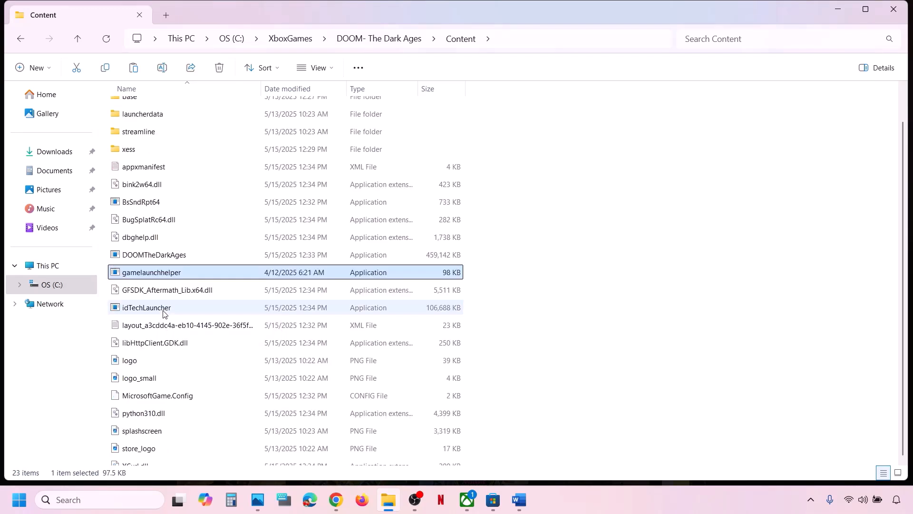
{"action": "scroll", "coordinate": [163, 311], "scroll_direction": "down", "scroll_amount": 1}
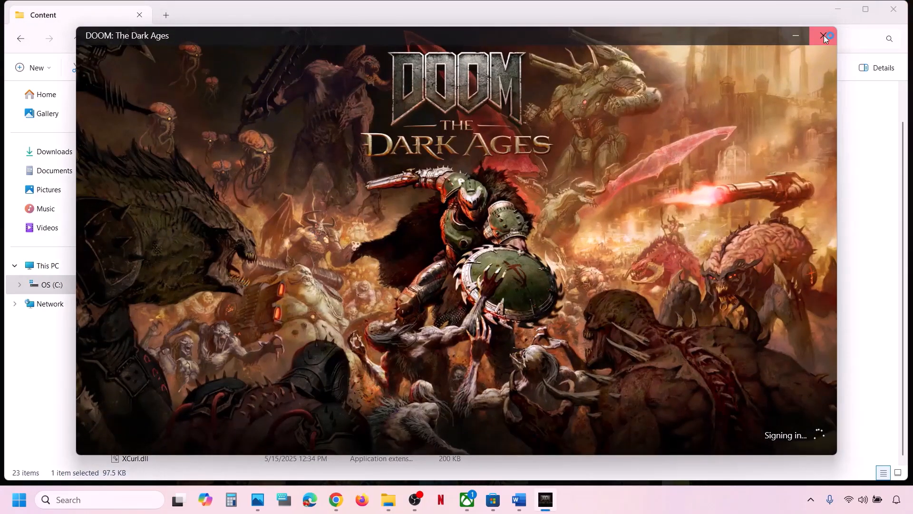
{"action": "left_click", "coordinate": [824, 36]}
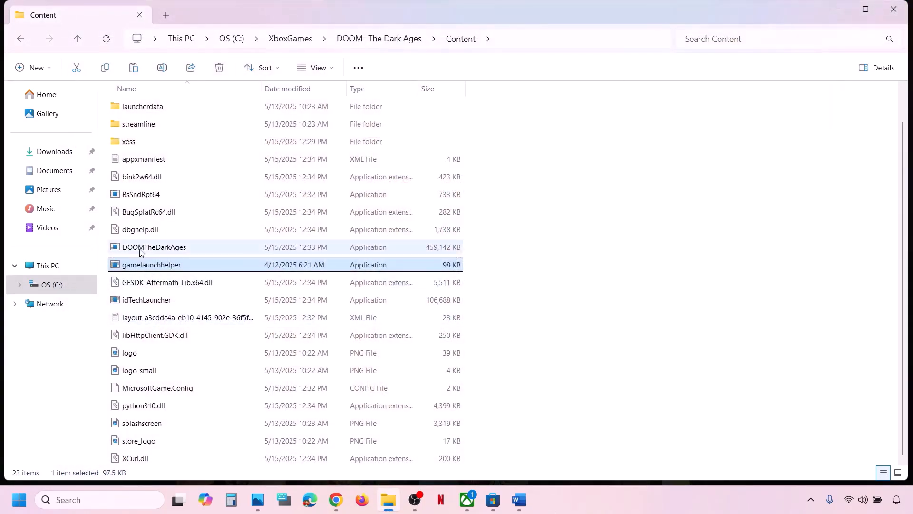
{"action": "left_click", "coordinate": [139, 248]}
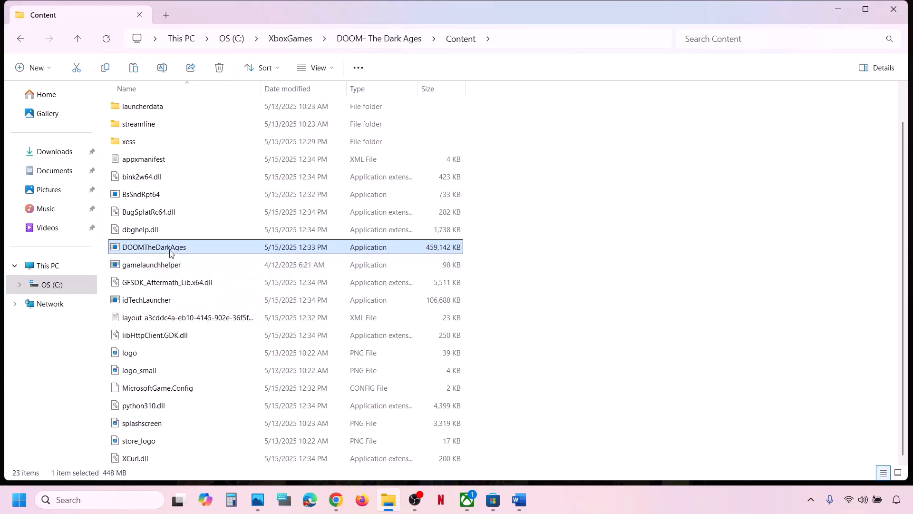
- Return to the Word checklist and highlight the Step 2 repair tool heading
{"action": "left_click", "coordinate": [519, 499]}
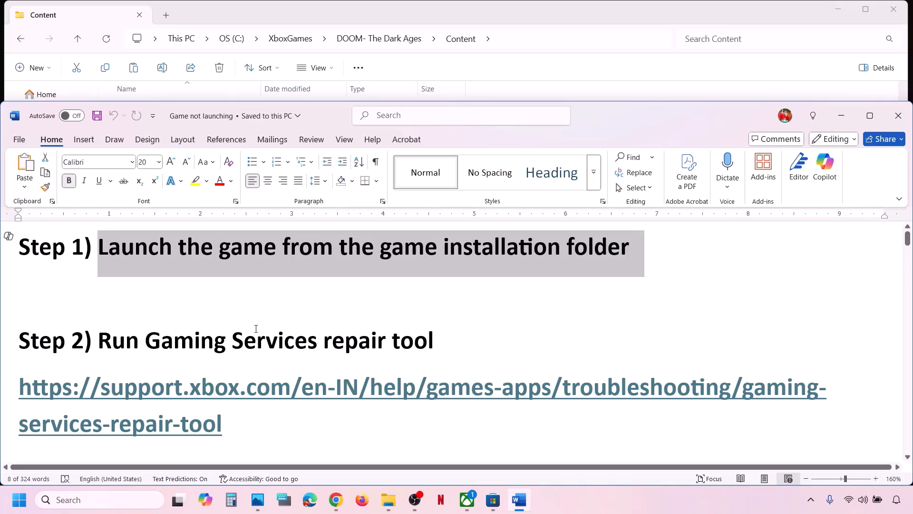
{"action": "scroll", "coordinate": [256, 328], "scroll_direction": "down", "scroll_amount": 1}
{"action": "left_click_drag", "start_coordinate": [106, 335], "coordinate": [434, 333]}
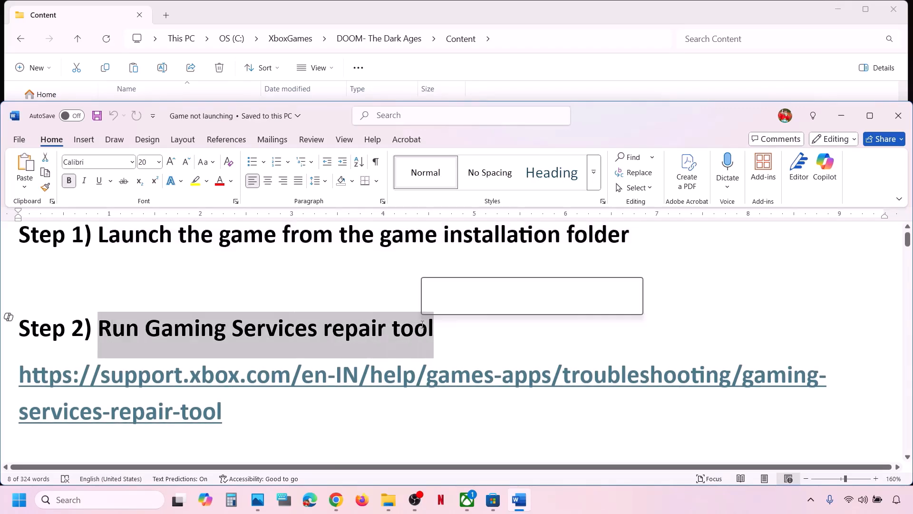
- Close the Manage dialog and run Profile > Support's Gaming Services Repair Tool until all items show Completed
{"action": "left_click", "coordinate": [468, 510]}
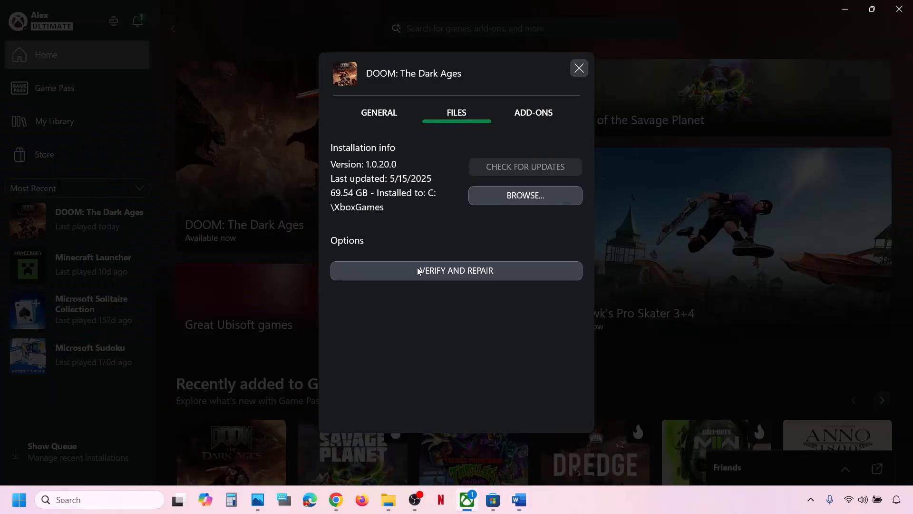
{"action": "left_click", "coordinate": [579, 68]}
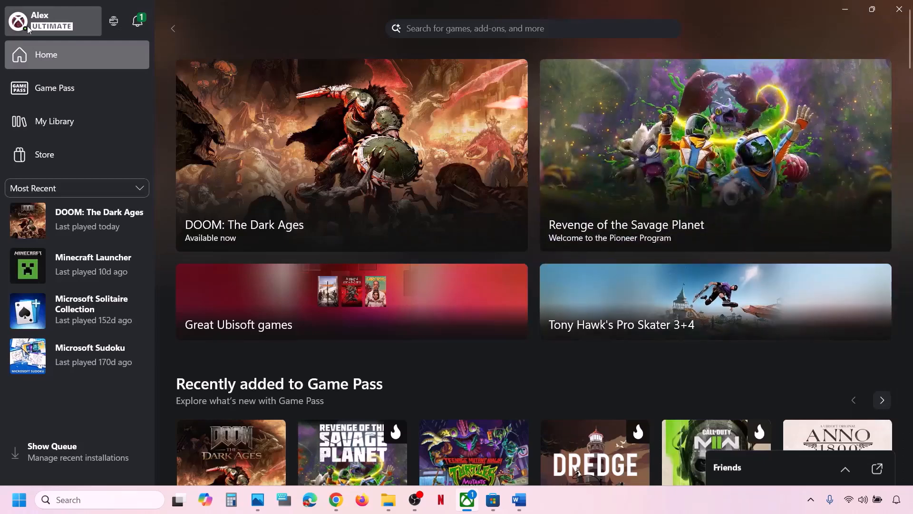
{"action": "left_click", "coordinate": [56, 21]}
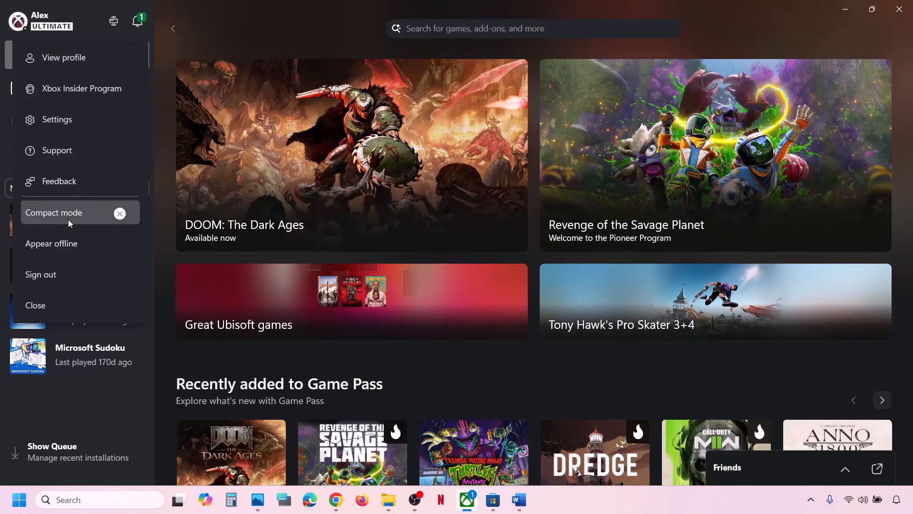
{"action": "left_click", "coordinate": [62, 154]}
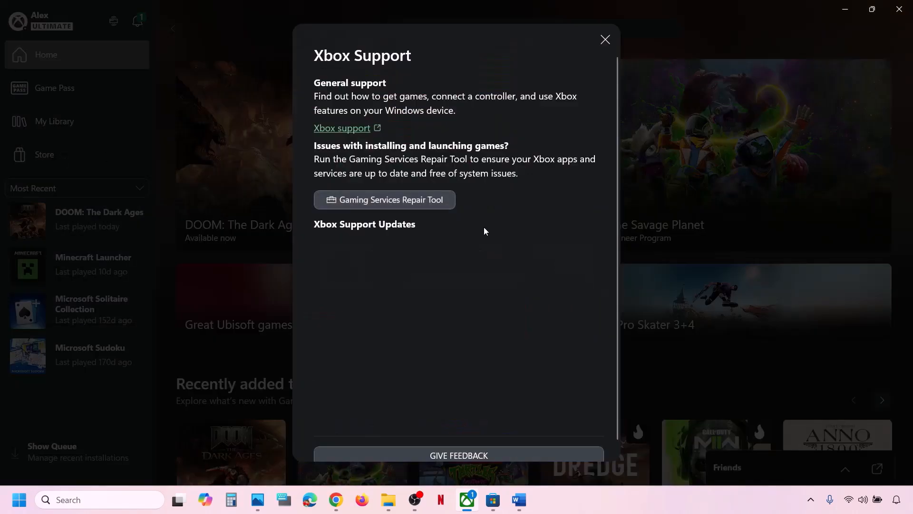
{"action": "left_click", "coordinate": [403, 203]}
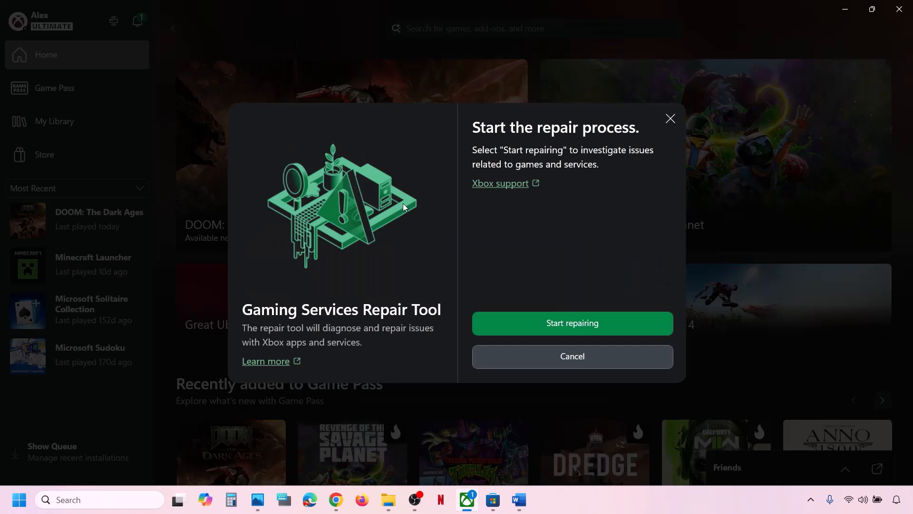
{"action": "left_click", "coordinate": [572, 326]}
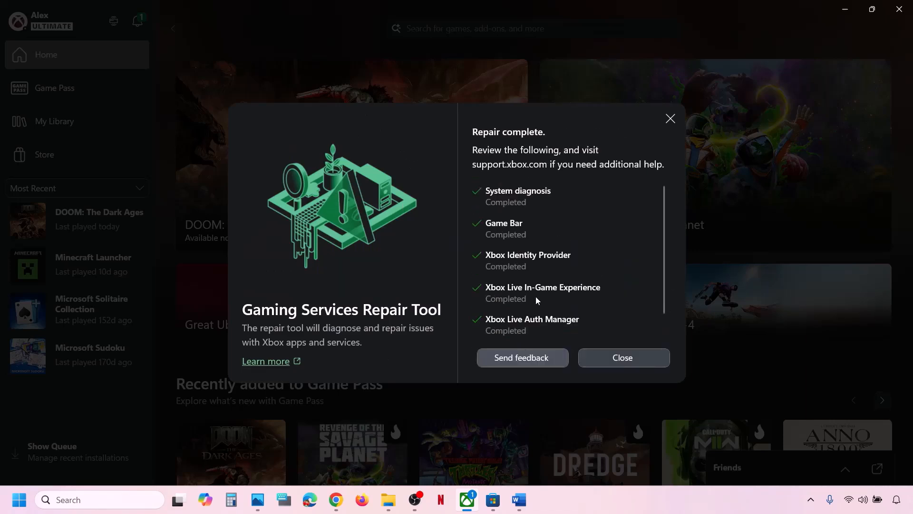
{"action": "scroll", "coordinate": [490, 271], "scroll_direction": "down", "scroll_amount": 2}
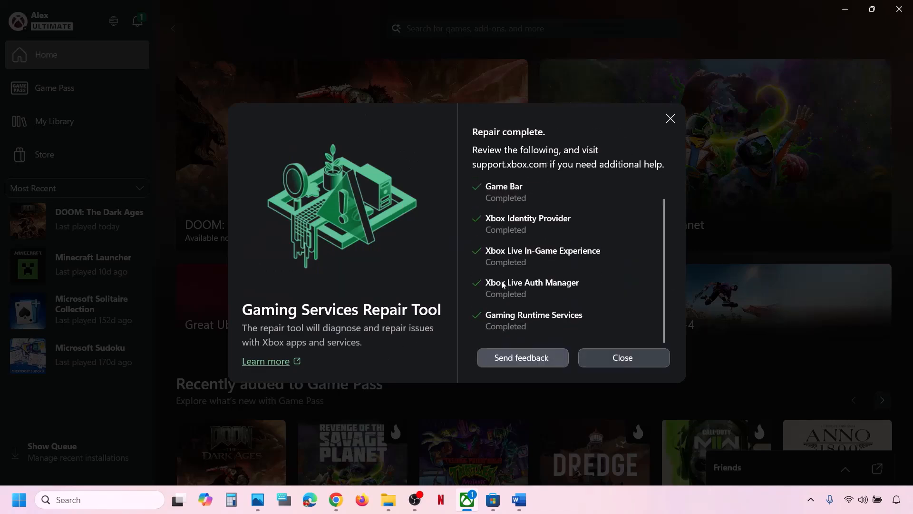
{"action": "left_click", "coordinate": [620, 358]}
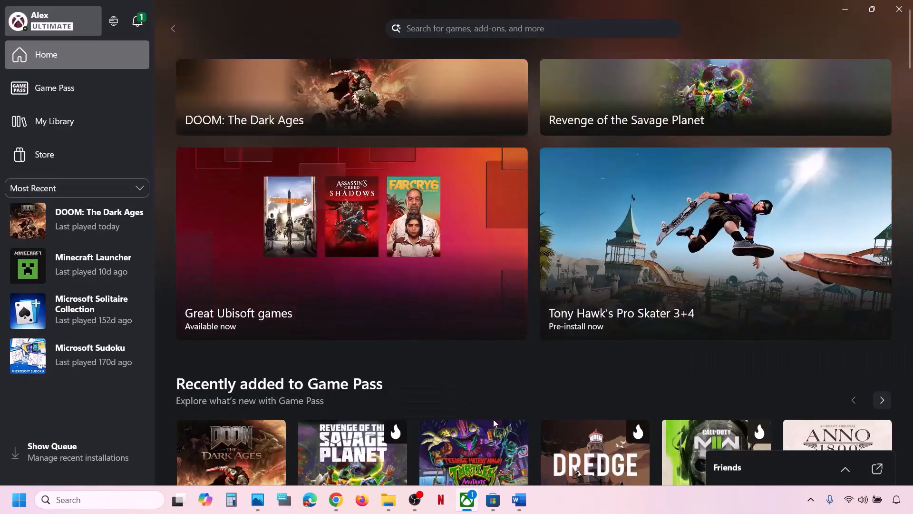
- Download the Downloadable version of the Gaming Services Repair Tool from Xbox Support and run it to success (0x0)
{"action": "left_click", "coordinate": [336, 499]}
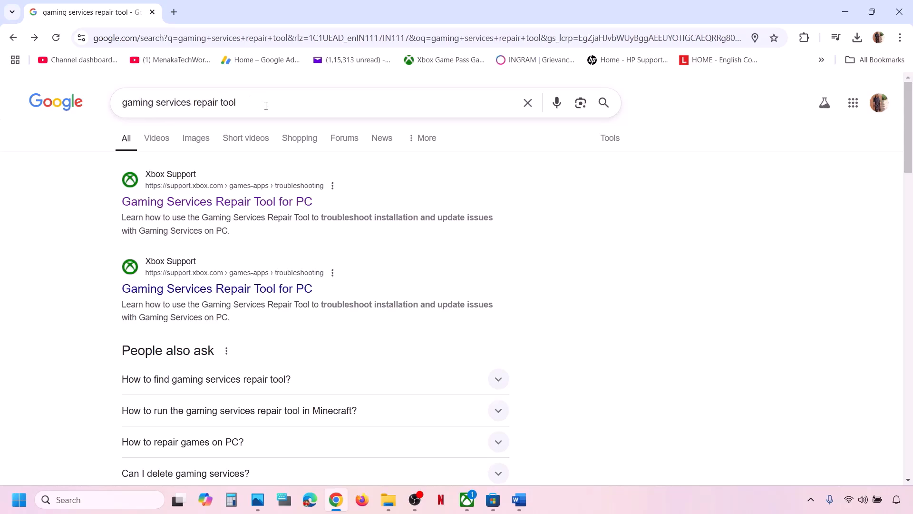
{"action": "left_click", "coordinate": [253, 206]}
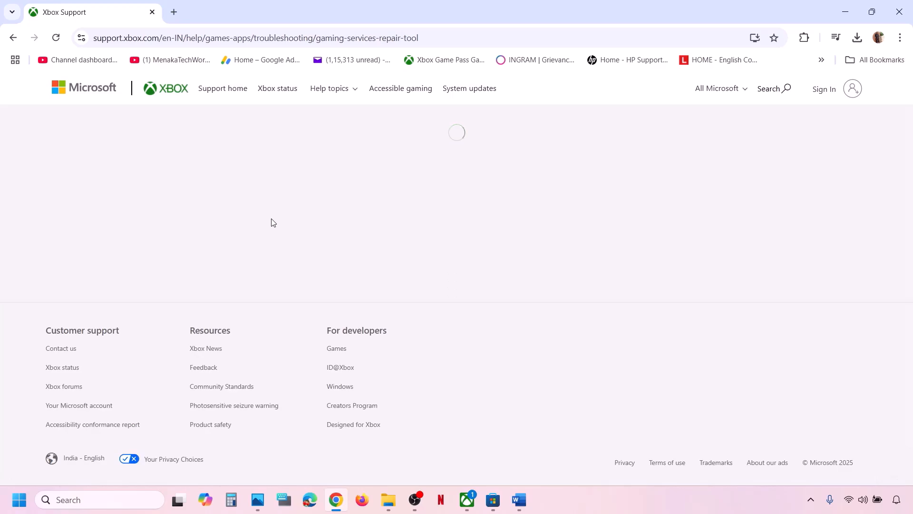
{"action": "scroll", "coordinate": [272, 223], "scroll_direction": "down", "scroll_amount": 4}
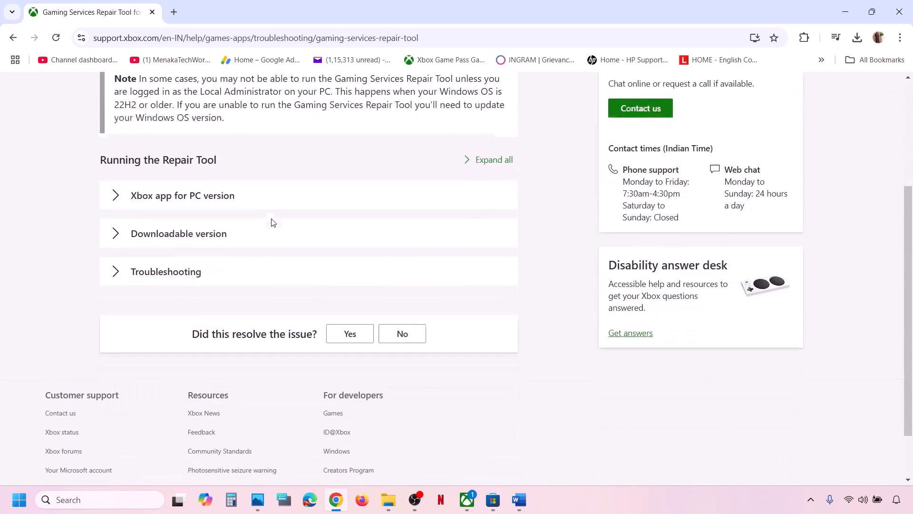
{"action": "left_click", "coordinate": [192, 237]}
{"action": "scroll", "coordinate": [193, 238], "scroll_direction": "down", "scroll_amount": 5}
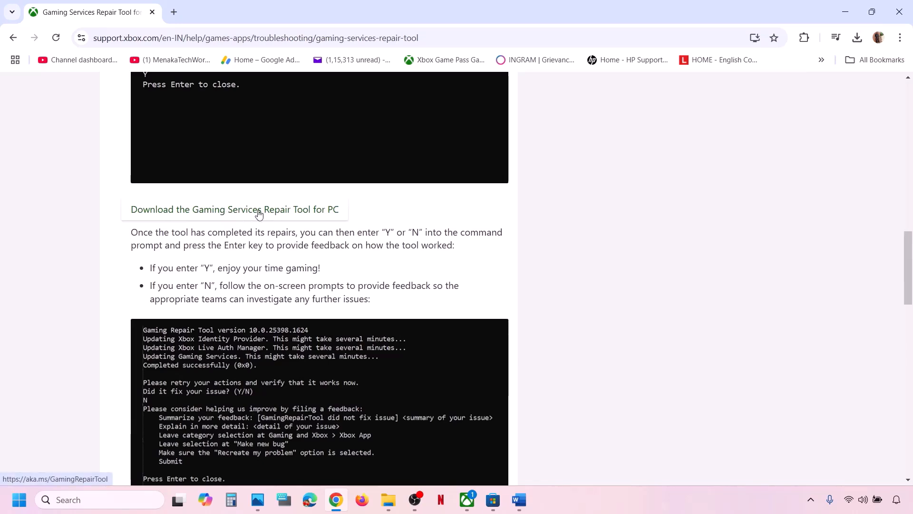
{"action": "left_click", "coordinate": [280, 212]}
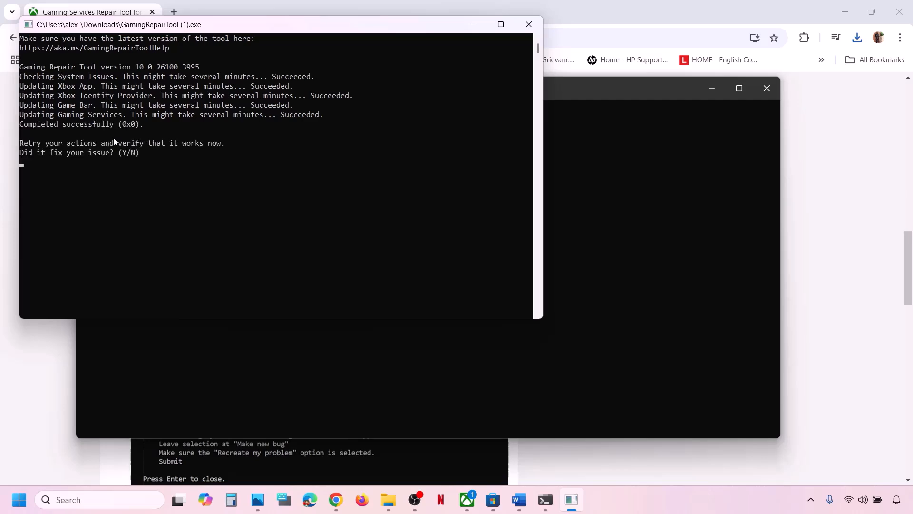
{"action": "left_click", "coordinate": [529, 24]}
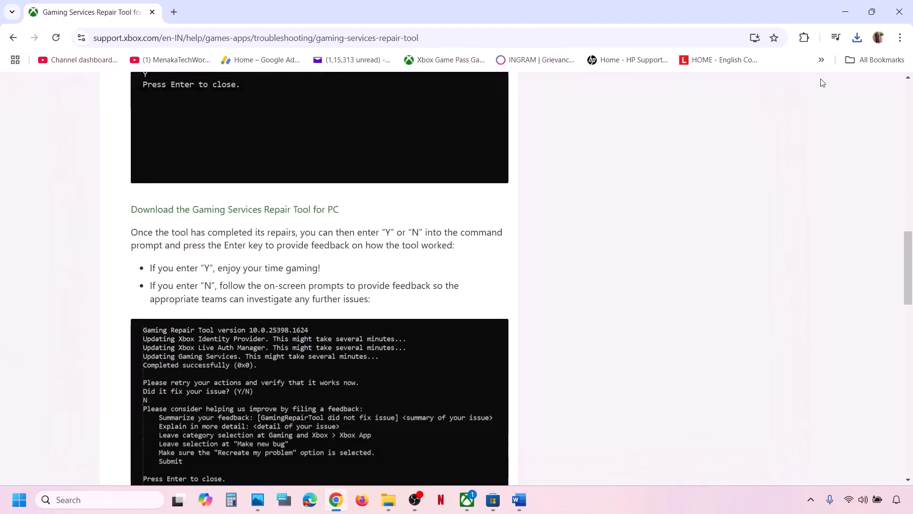
- Bring the Word checklist back in front, maximized and scrolled to Step 3
{"action": "left_click", "coordinate": [519, 499]}
{"action": "scroll", "coordinate": [301, 369], "scroll_direction": "down", "scroll_amount": 5}
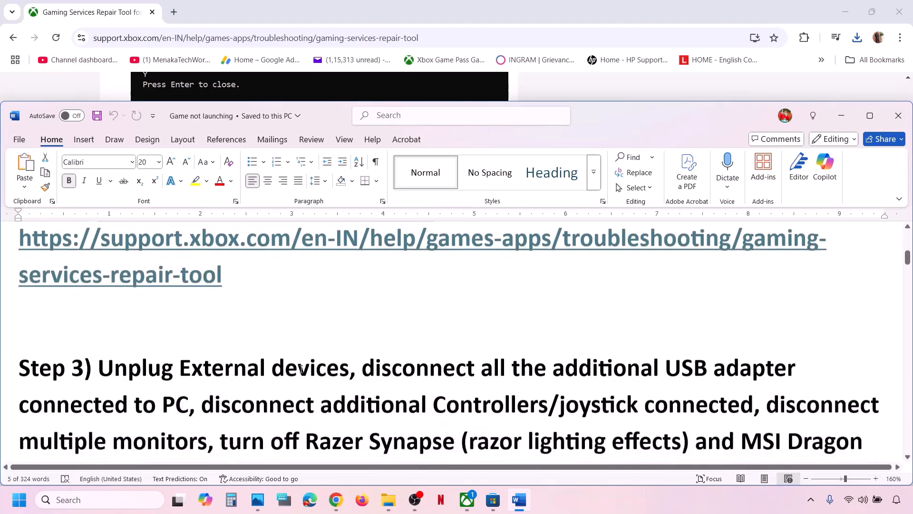
{"action": "left_click", "coordinate": [869, 115]}
{"action": "scroll", "coordinate": [452, 304], "scroll_direction": "up", "scroll_amount": 1}
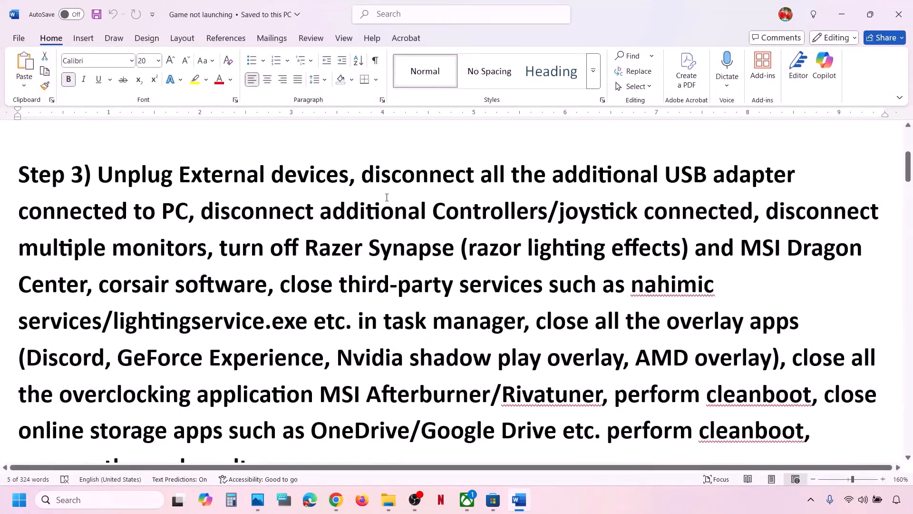
- Highlight Step 3's items on the USB adapter, extra controllers/joysticks, multiple monitors and Discord
{"action": "left_click_drag", "start_coordinate": [362, 178], "coordinate": [880, 213]}
{"action": "left_click", "coordinate": [413, 216]}
{"action": "left_click_drag", "start_coordinate": [201, 206], "coordinate": [753, 213]}
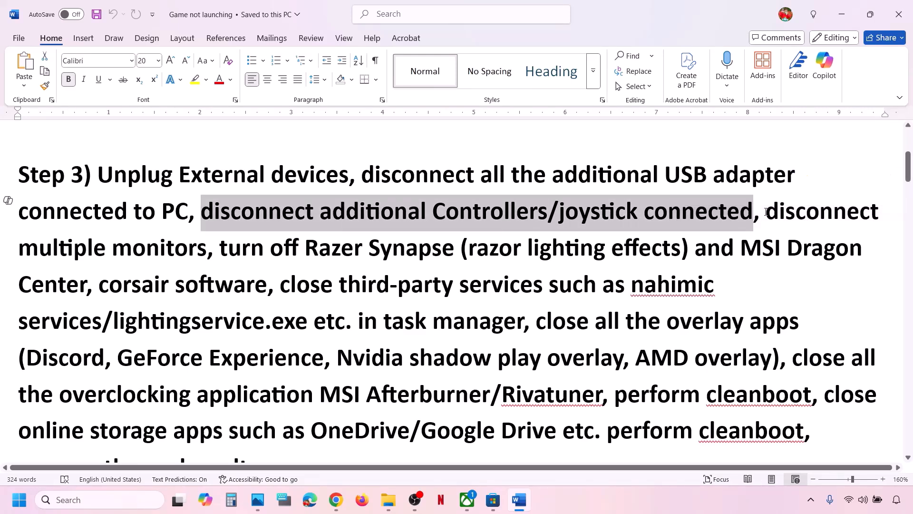
{"action": "left_click_drag", "start_coordinate": [766, 212], "coordinate": [775, 322]}
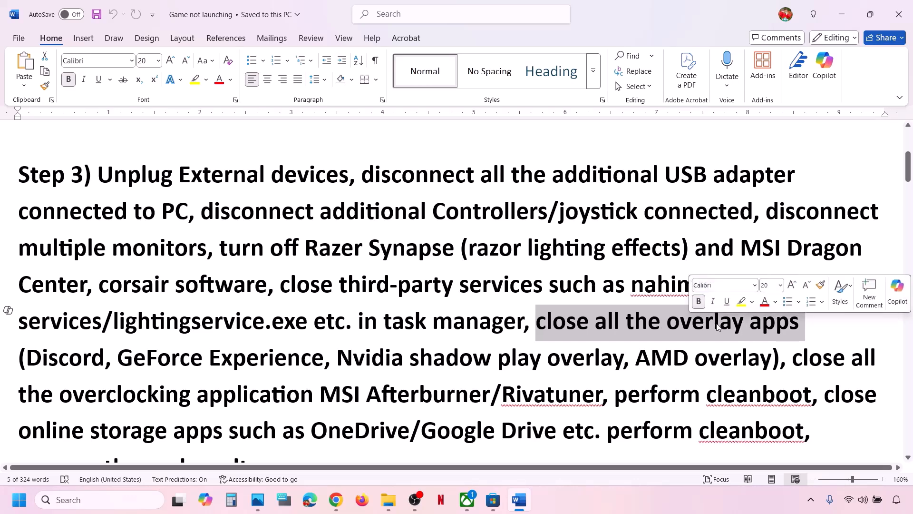
{"action": "left_click_drag", "start_coordinate": [106, 358], "coordinate": [28, 359]}
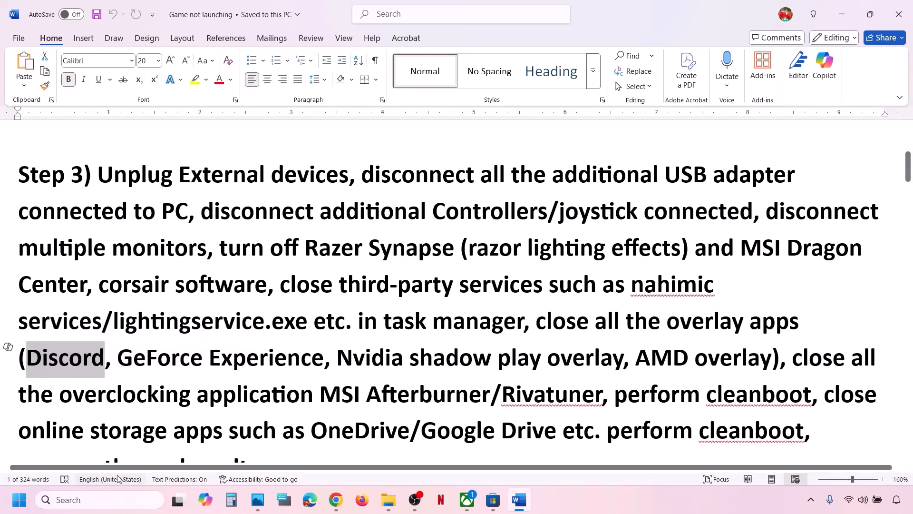
- Launch NVIDIA App via an 'nvi' search, confirm the NVIDIA overlay is off in Settings, and close it
{"action": "left_click", "coordinate": [97, 499]}
{"action": "type", "text": "nvi"}
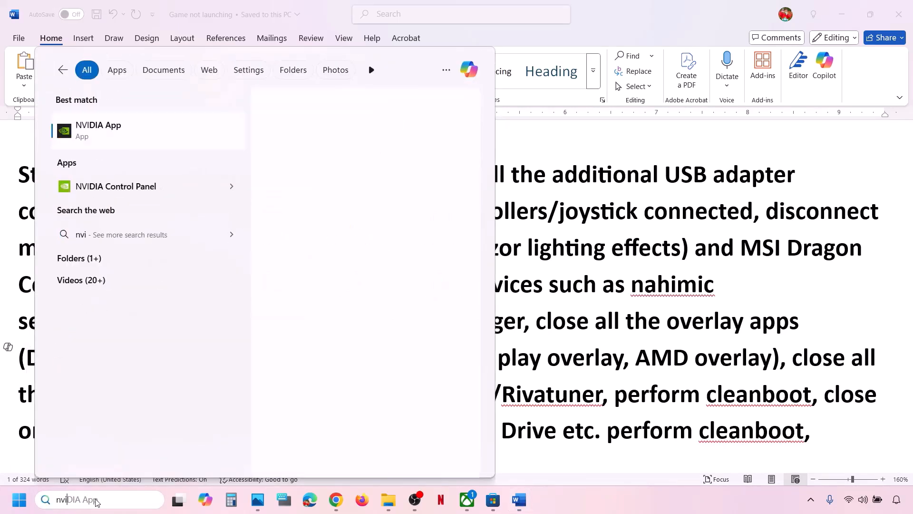
{"action": "key", "text": "Return"}
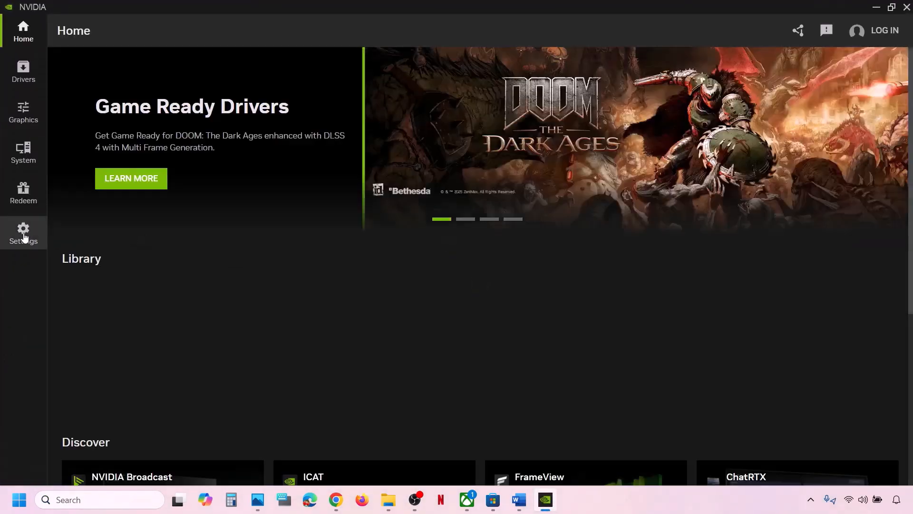
{"action": "left_click", "coordinate": [24, 234]}
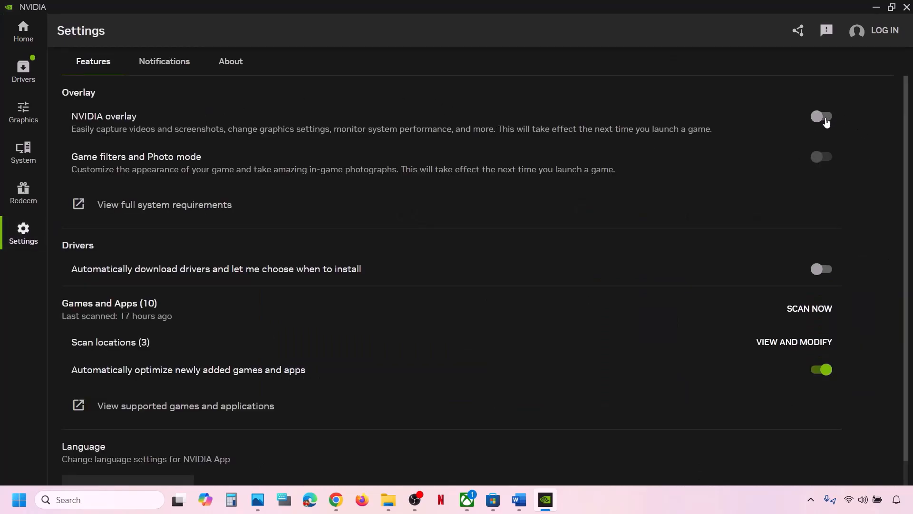
{"action": "left_click", "coordinate": [906, 7]}
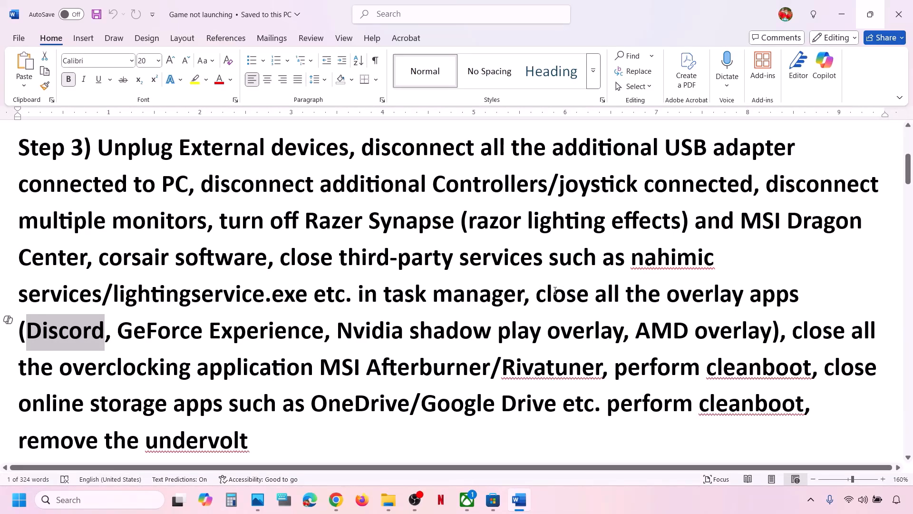
{"action": "left_click_drag", "start_coordinate": [539, 295], "coordinate": [490, 366]}
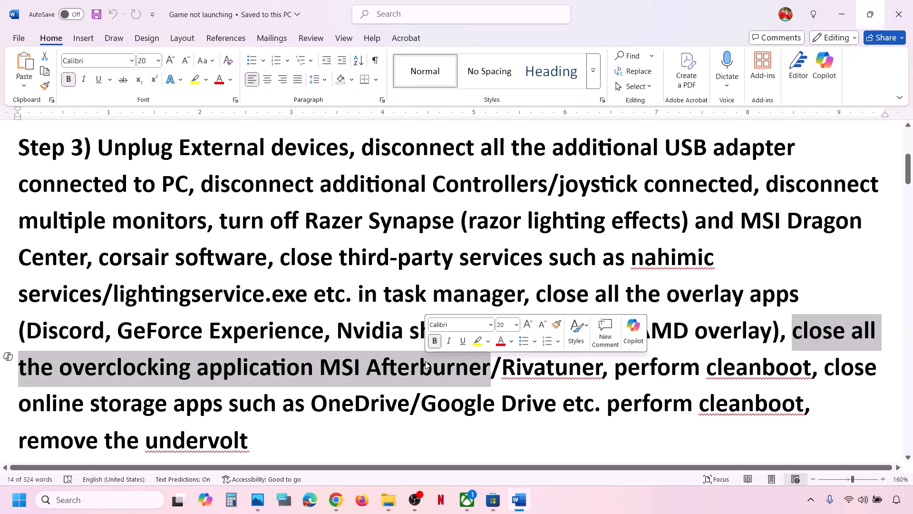
{"action": "scroll", "coordinate": [409, 361], "scroll_direction": "down", "scroll_amount": 1}
{"action": "left_click_drag", "start_coordinate": [321, 355], "coordinate": [573, 336]}
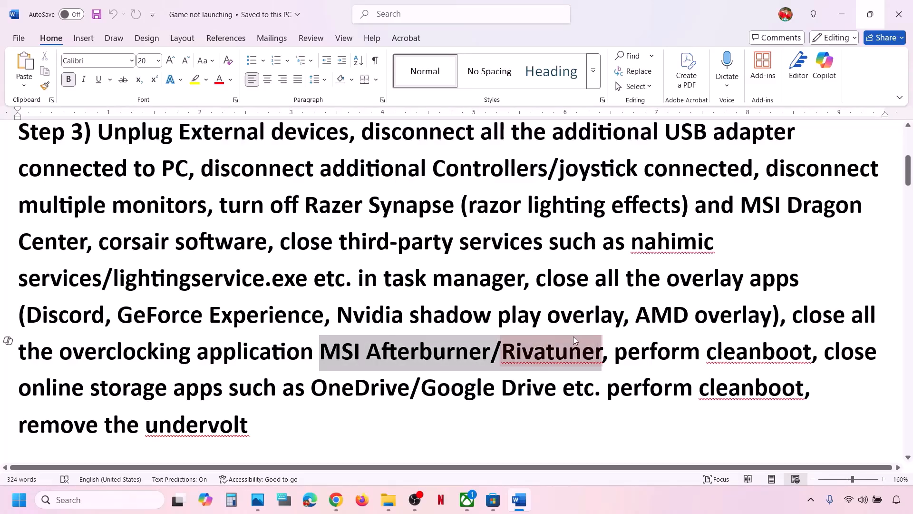
{"action": "left_click", "coordinate": [109, 499]}
{"action": "type", "text": "msi"}
{"action": "key", "text": "Return"}
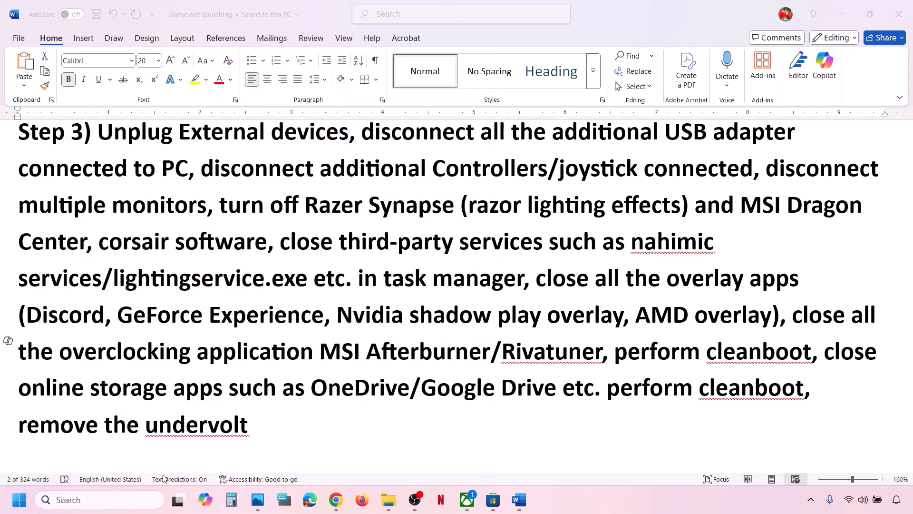
- Launch RivaTuner Statistics Server with a 'riv' search and minimize the MSI Afterburner window
{"action": "left_click", "coordinate": [130, 497]}
{"action": "type", "text": "riva"}
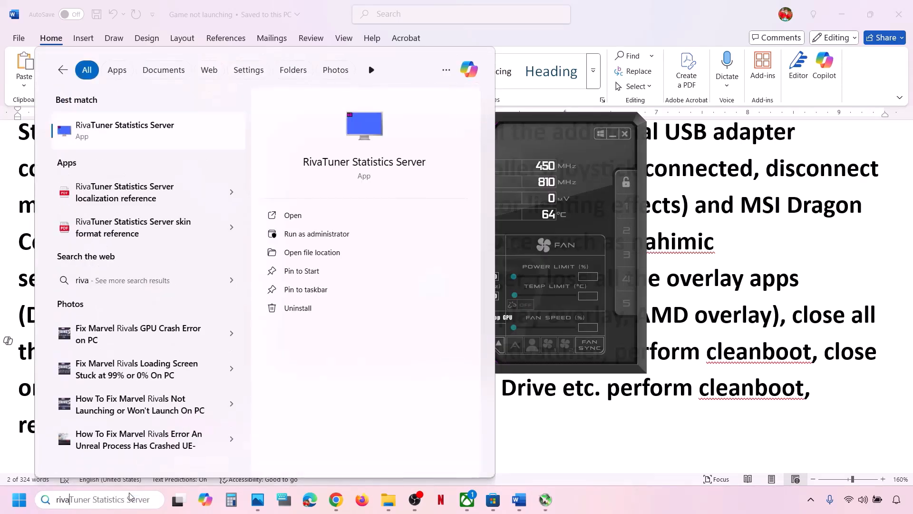
{"action": "key", "text": "Return"}
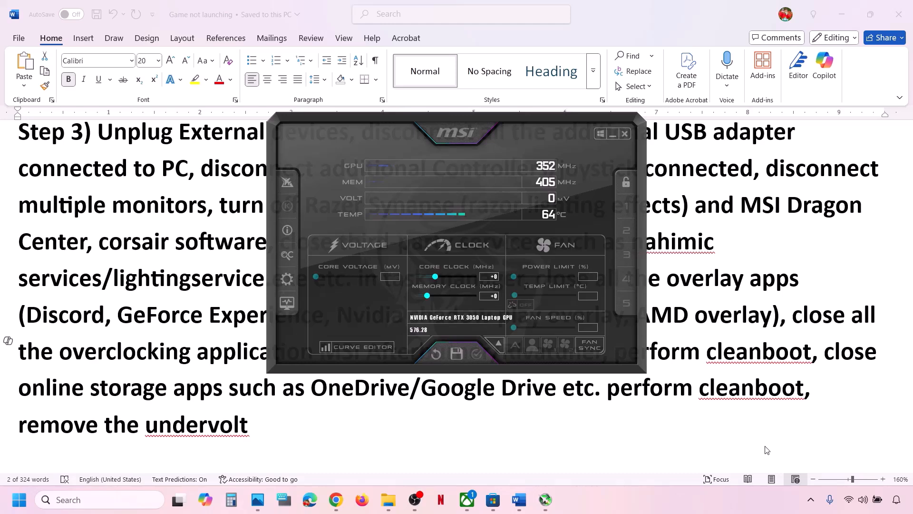
{"action": "left_click", "coordinate": [614, 135]}
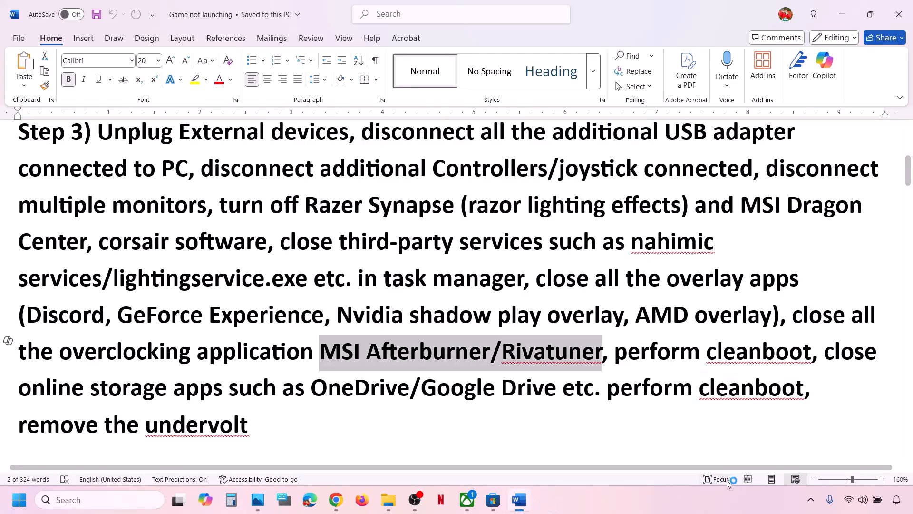
- Exit RivaTuner Statistics Server and MSI Afterburner from their system tray icons
{"action": "left_click", "coordinate": [811, 501]}
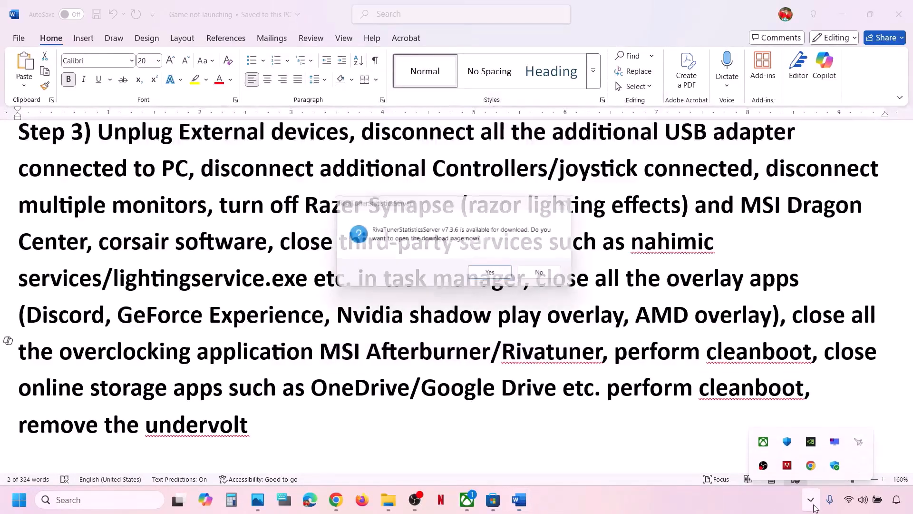
{"action": "right_click", "coordinate": [863, 441]}
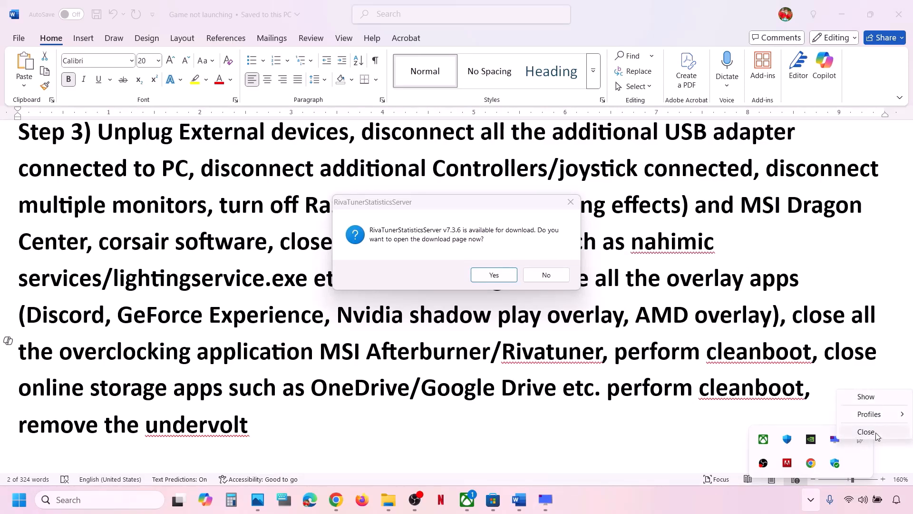
{"action": "left_click", "coordinate": [876, 433]}
{"action": "right_click", "coordinate": [835, 440]}
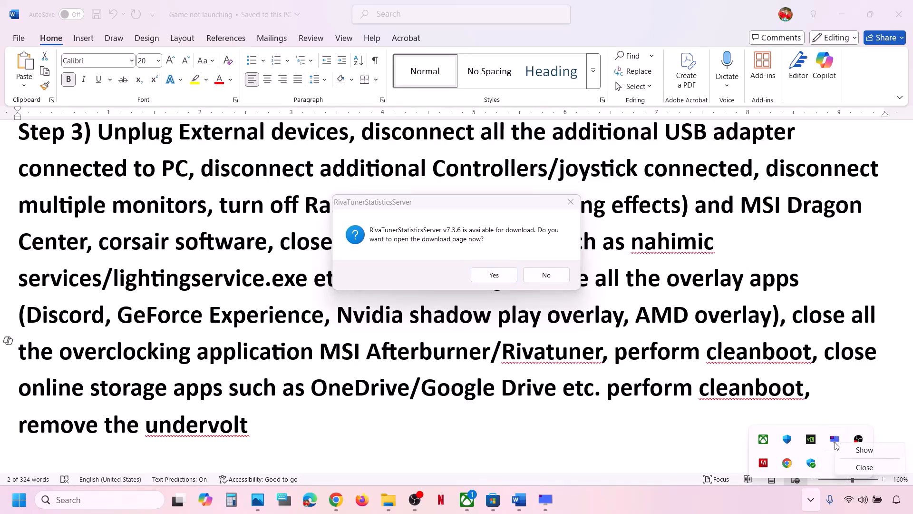
{"action": "left_click", "coordinate": [870, 468]}
- Insert 'Set overclocking to default,' before 'close all the overclocking' in Step 3
{"action": "left_click", "coordinate": [517, 379]}
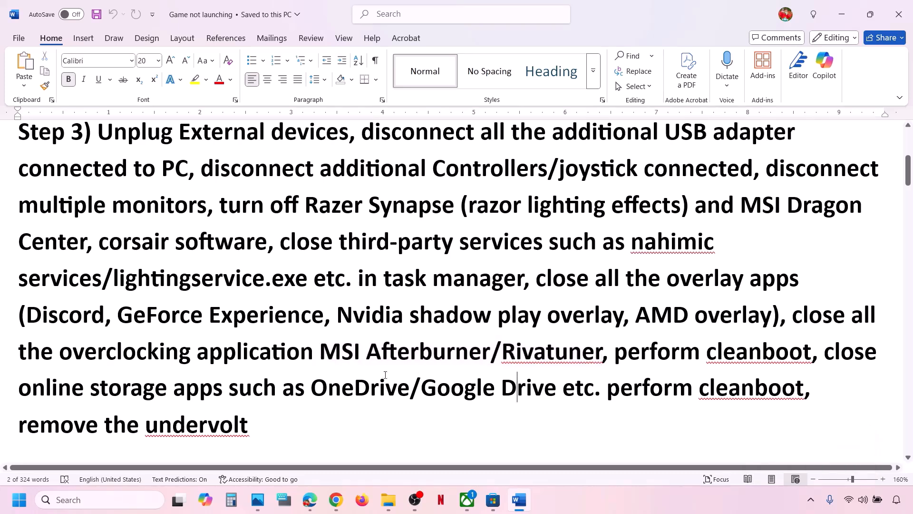
{"action": "left_click_drag", "start_coordinate": [82, 356], "coordinate": [292, 350]}
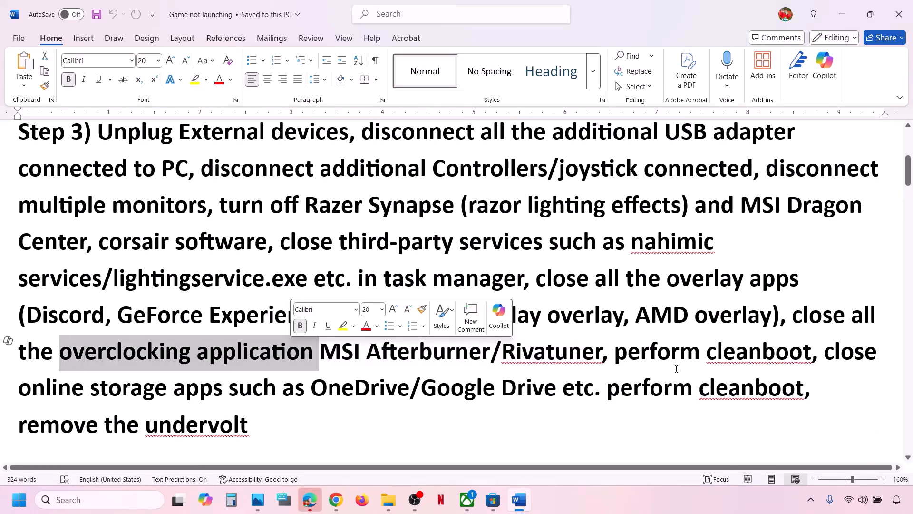
{"action": "left_click", "coordinate": [316, 342]}
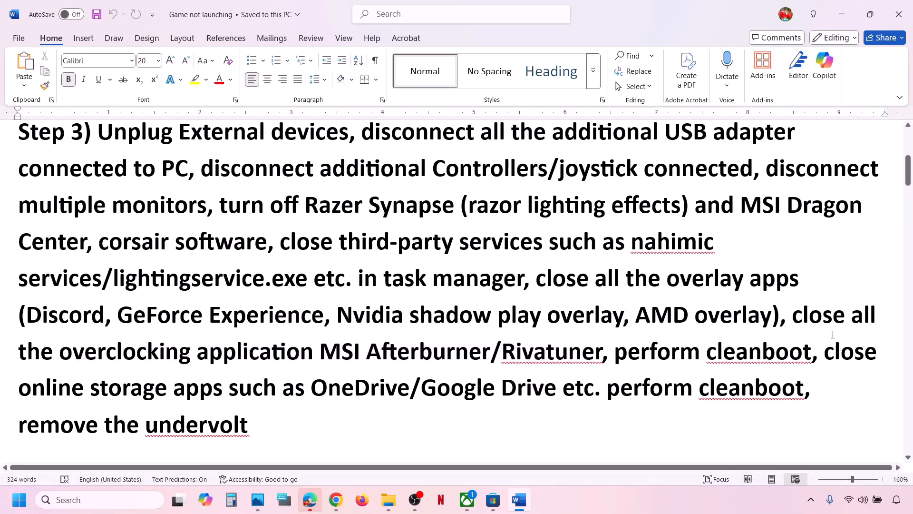
{"action": "left_click", "coordinate": [792, 318]}
{"action": "type", "text": "Set over"}
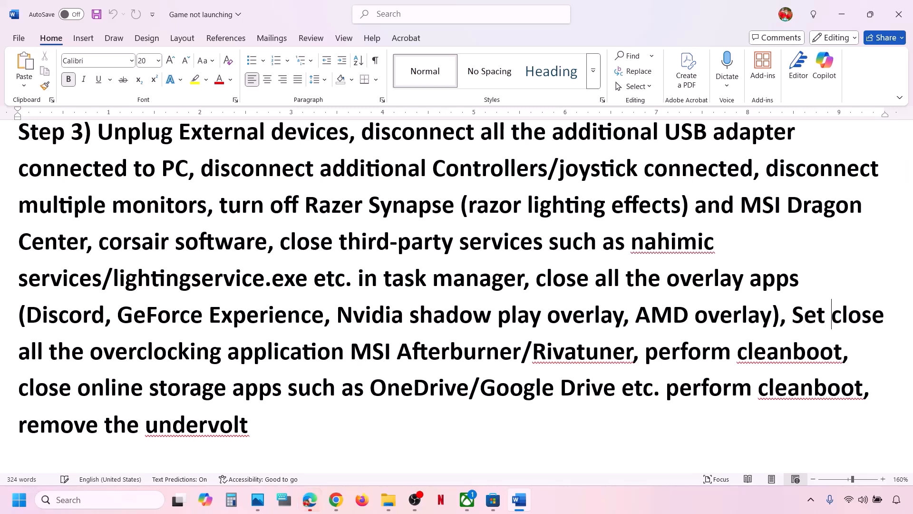
{"action": "type", "text": "clocking to "}
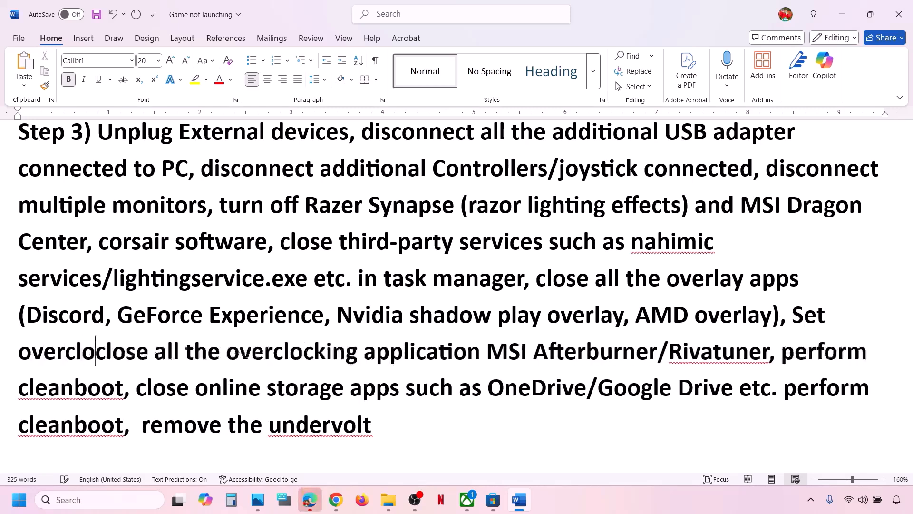
{"action": "type", "text": "default"}
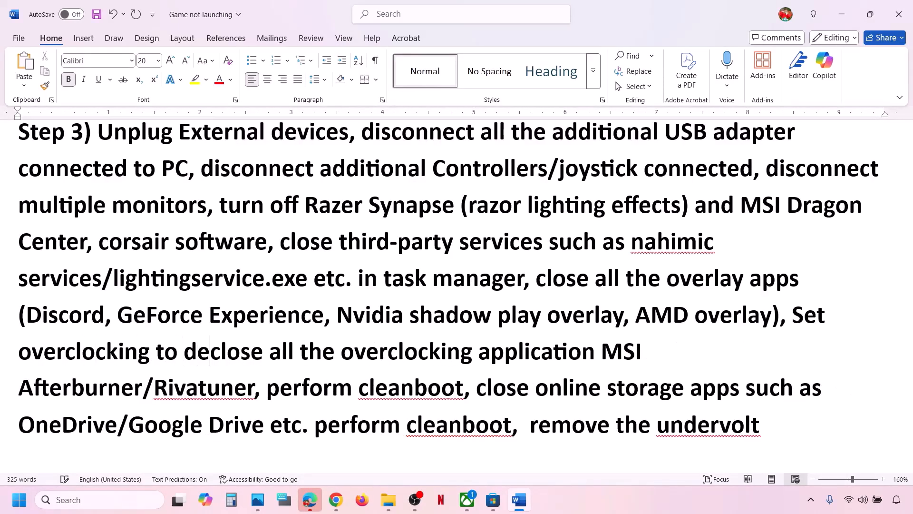
{"action": "type", "text": ","}
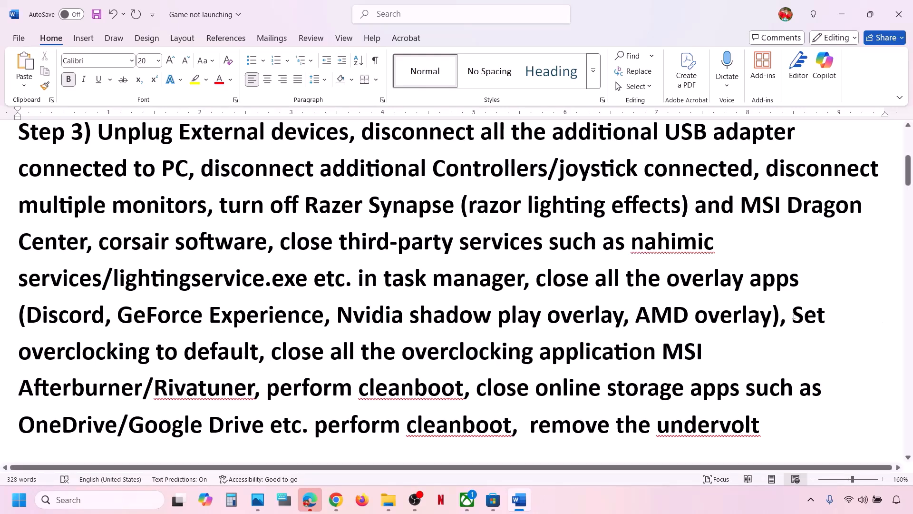
{"action": "left_click_drag", "start_coordinate": [794, 314], "coordinate": [464, 389]}
- Delete the selected 'perform cleanboot' text and launch System Configuration from search
{"action": "key", "text": "Delete"}
{"action": "left_click", "coordinate": [126, 503]}
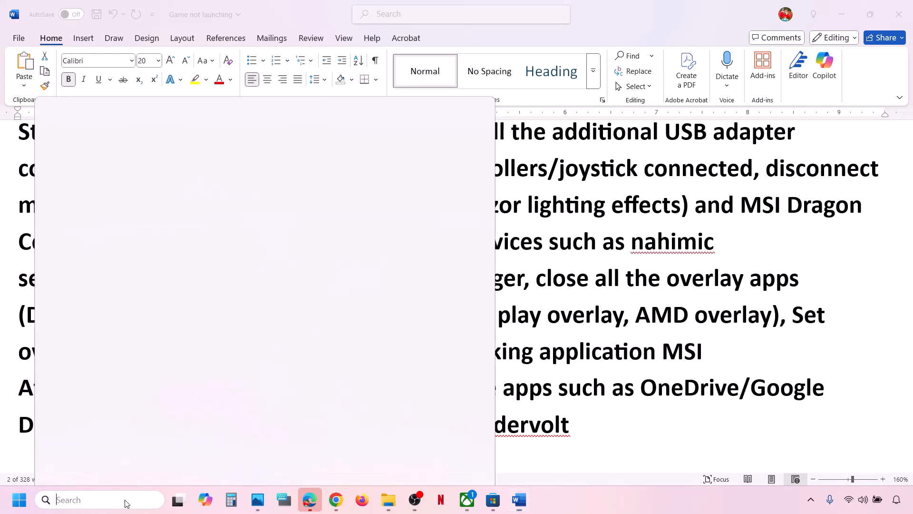
{"action": "type", "text": "ystem"}
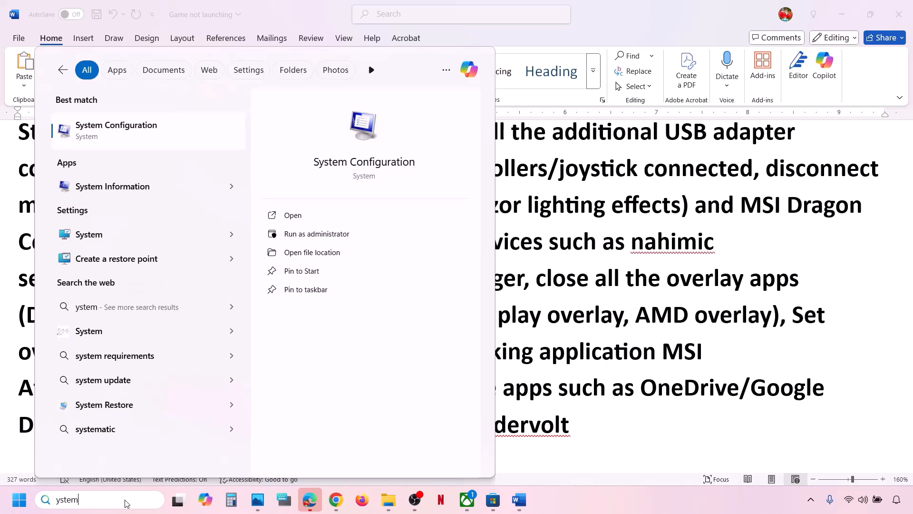
{"action": "type", "text": "s"}
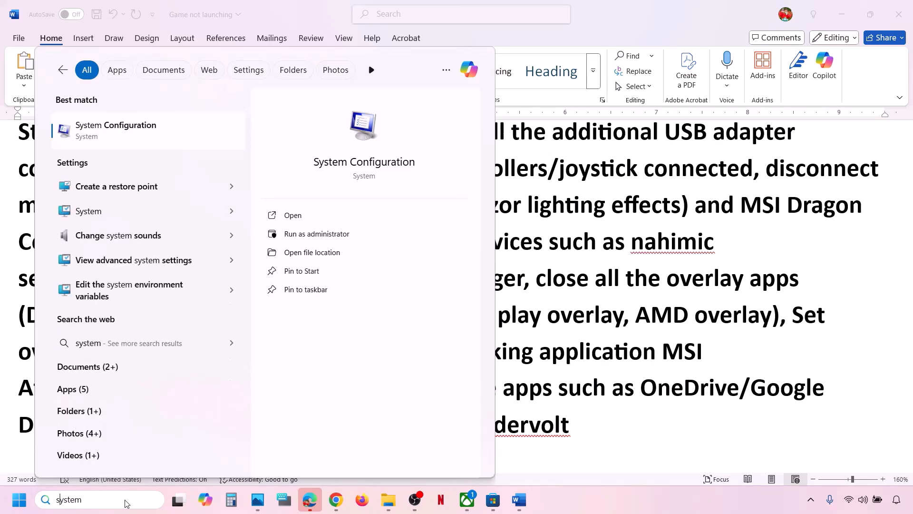
{"action": "type", "text": " cobfi"}
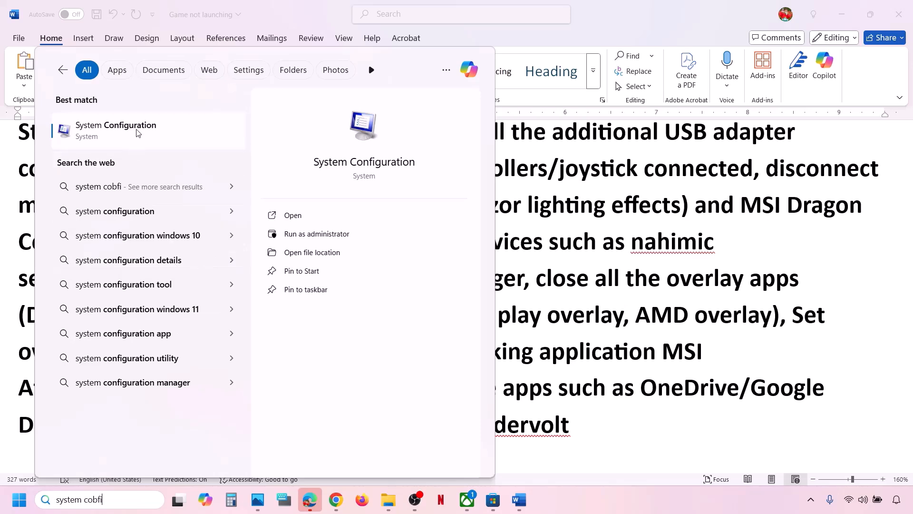
{"action": "key", "text": "Return"}
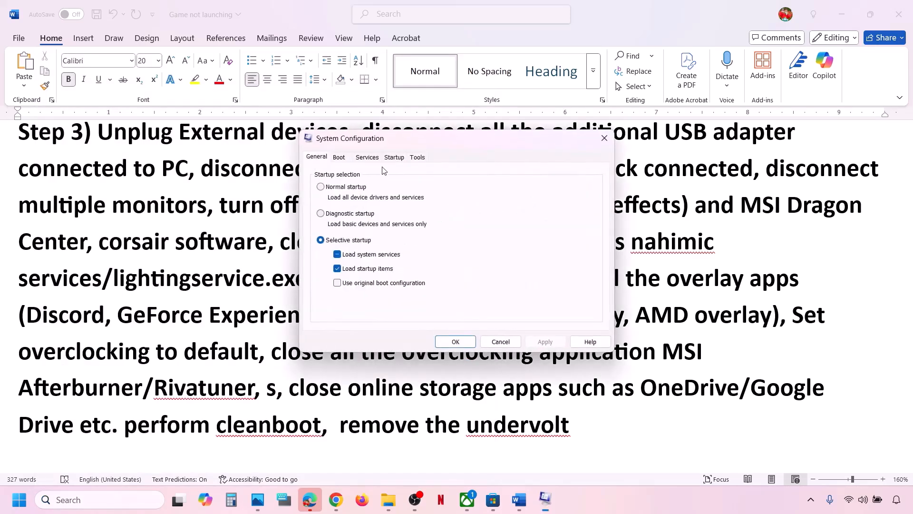
- Hide Microsoft services, disable all others, apply, and dismiss the restart prompt without restarting
{"action": "left_click", "coordinate": [369, 159]}
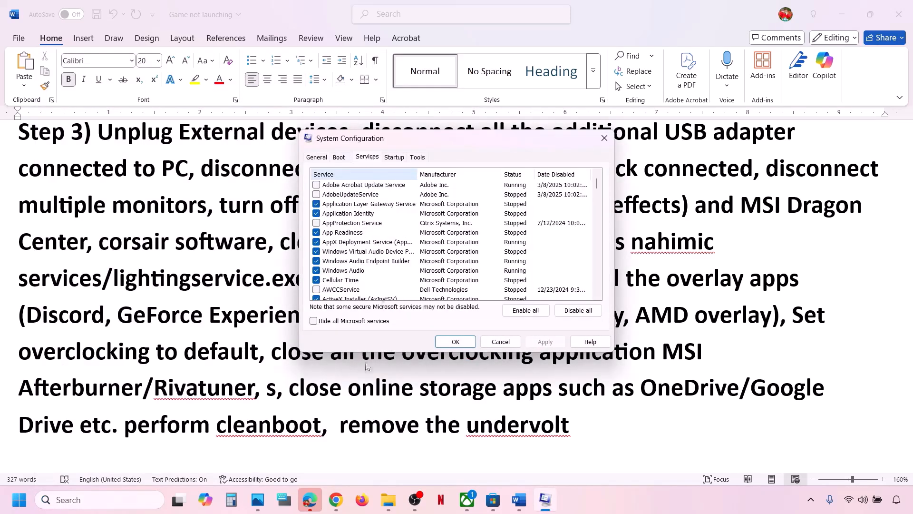
{"action": "left_click", "coordinate": [313, 321]}
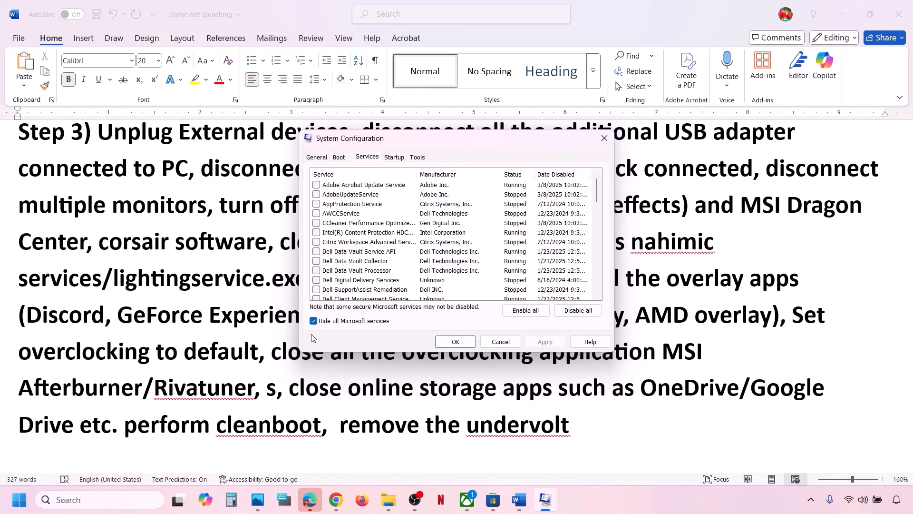
{"action": "left_click", "coordinate": [578, 310]}
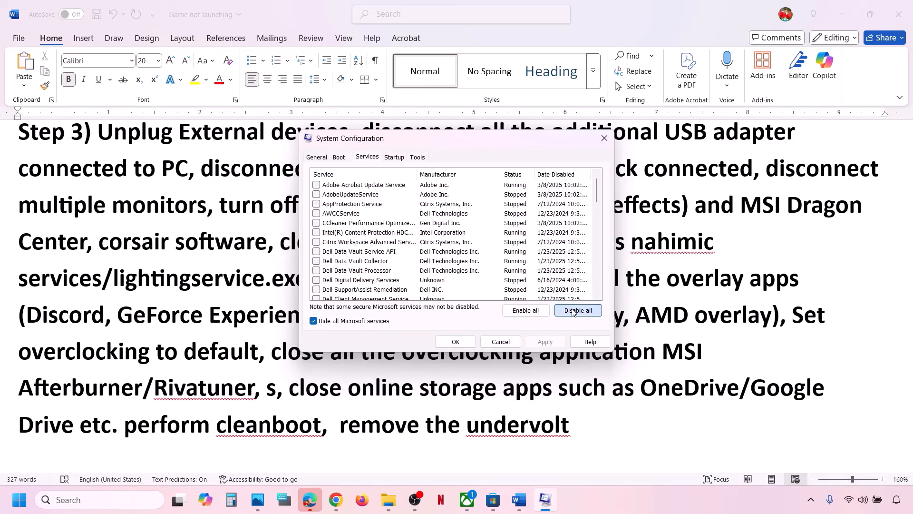
{"action": "left_click", "coordinate": [550, 342]}
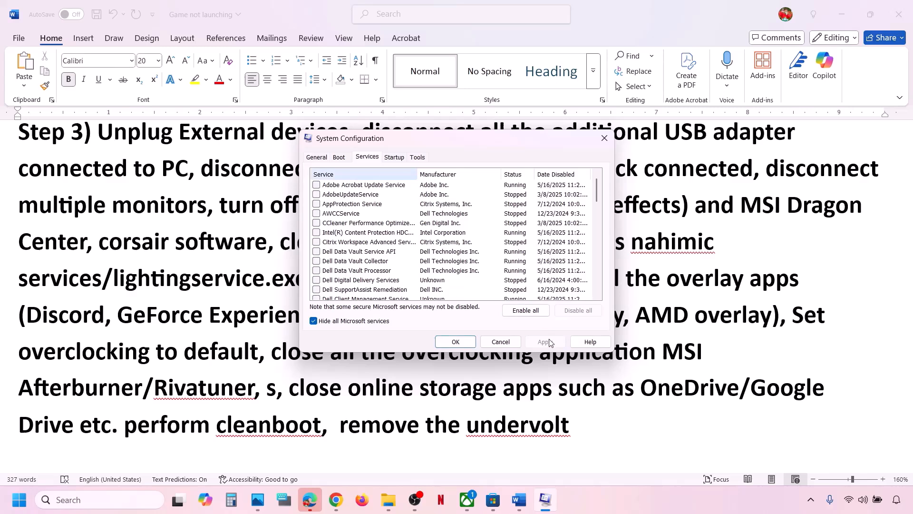
{"action": "left_click", "coordinate": [460, 345]}
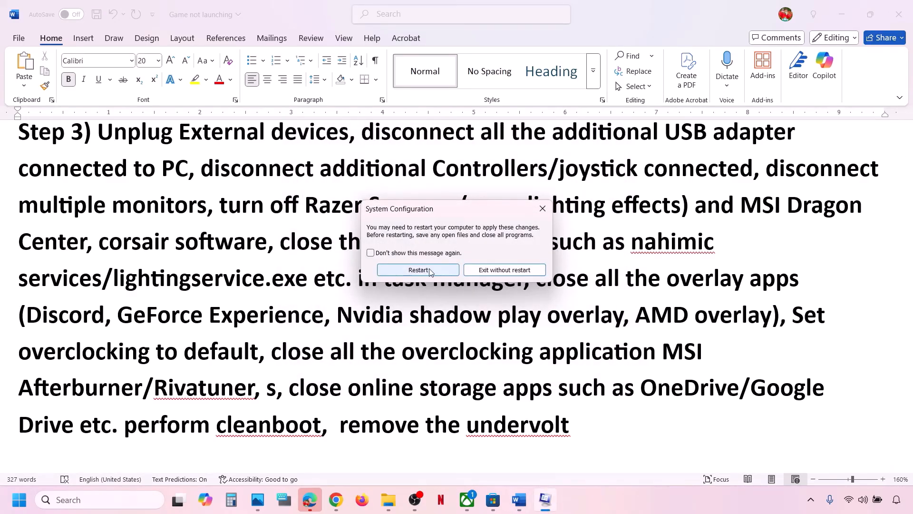
{"action": "left_click", "coordinate": [546, 208]}
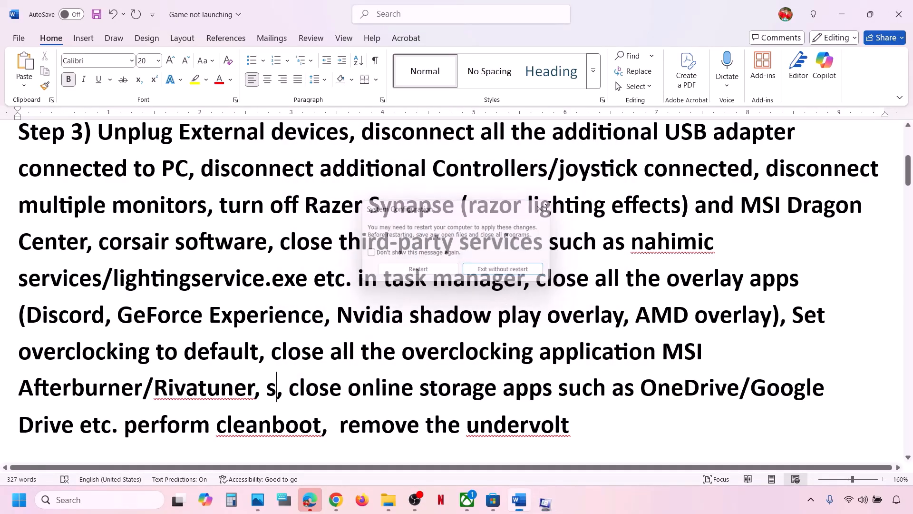
{"action": "scroll", "coordinate": [339, 384], "scroll_direction": "down", "scroll_amount": 1}
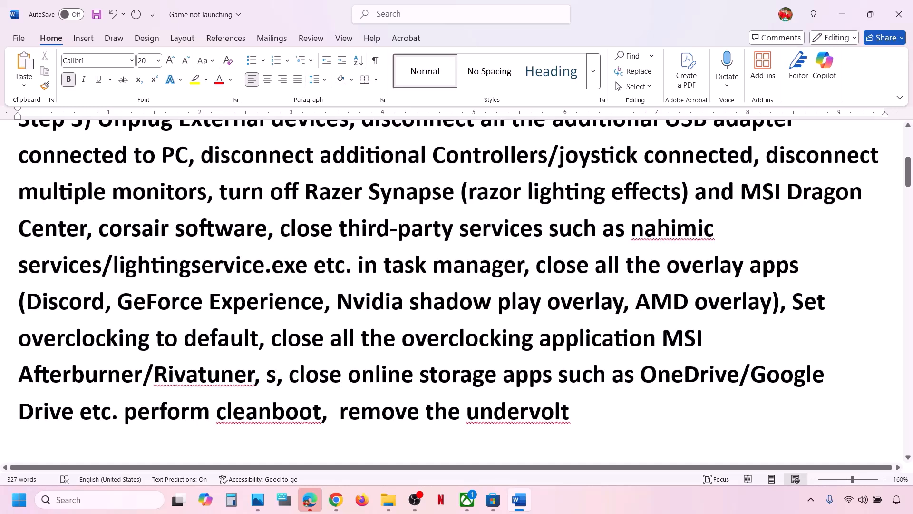
- Undo to restore 'perform cleanboot' and highlight the online storage and undervolt instructions
{"action": "key", "text": "ctrl+z"}
{"action": "left_click_drag", "start_coordinate": [478, 374], "coordinate": [305, 403]}
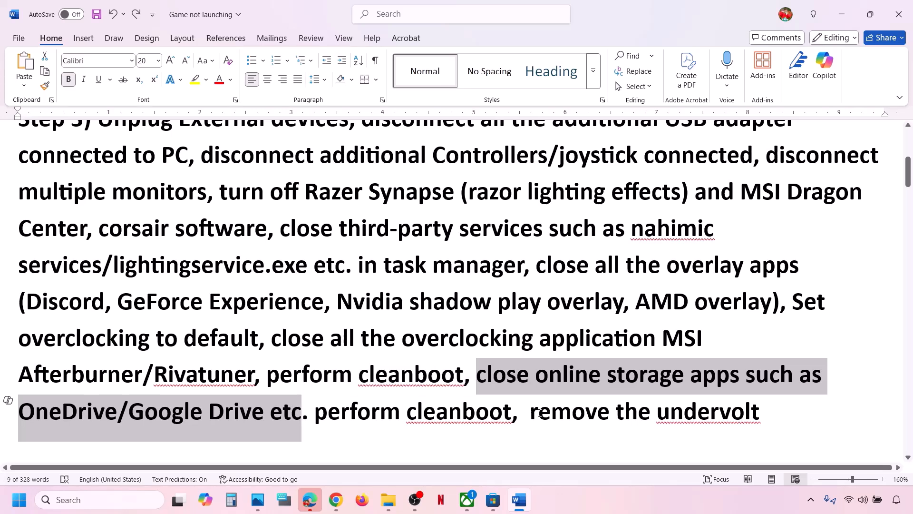
{"action": "left_click_drag", "start_coordinate": [535, 413], "coordinate": [761, 411]}
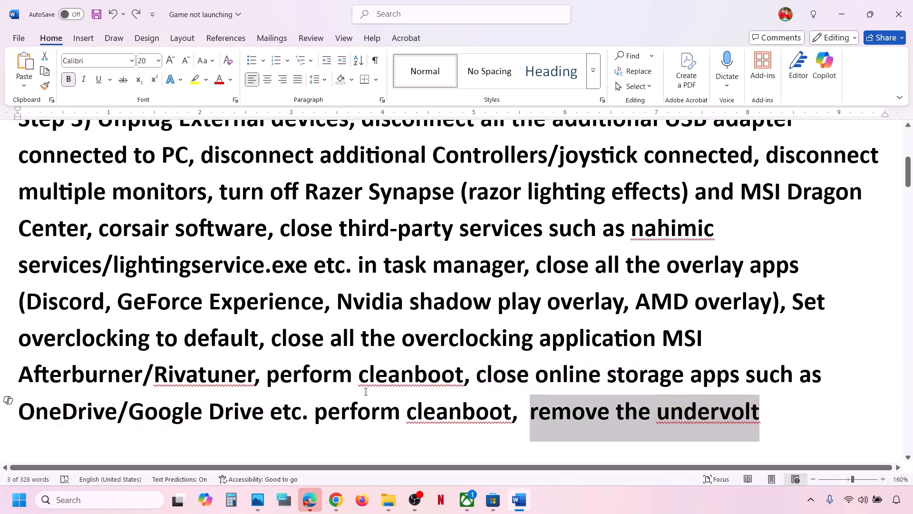
{"action": "left_click", "coordinate": [271, 359]}
- Highlight the Step 4 Restart PC item and view the Restart option in Start's power menu without restarting
{"action": "scroll", "coordinate": [271, 359], "scroll_direction": "down", "scroll_amount": 3}
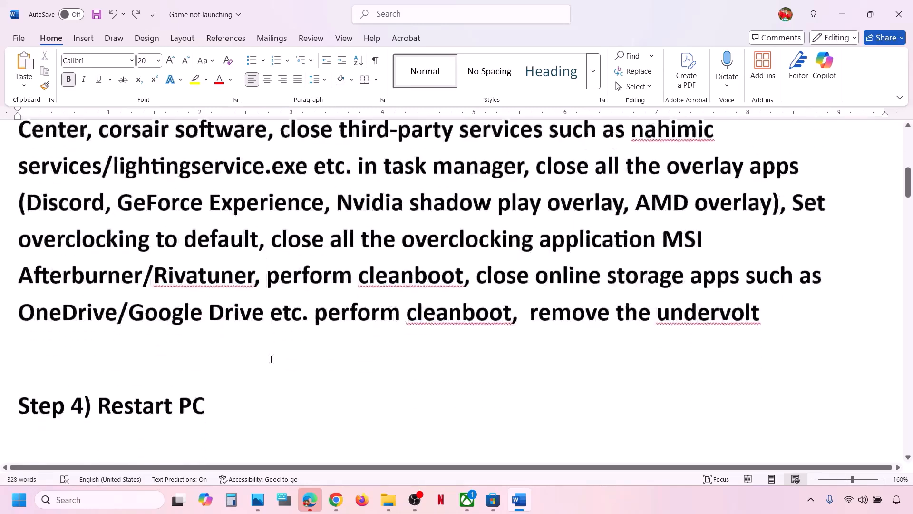
{"action": "left_click_drag", "start_coordinate": [98, 364], "coordinate": [205, 363]}
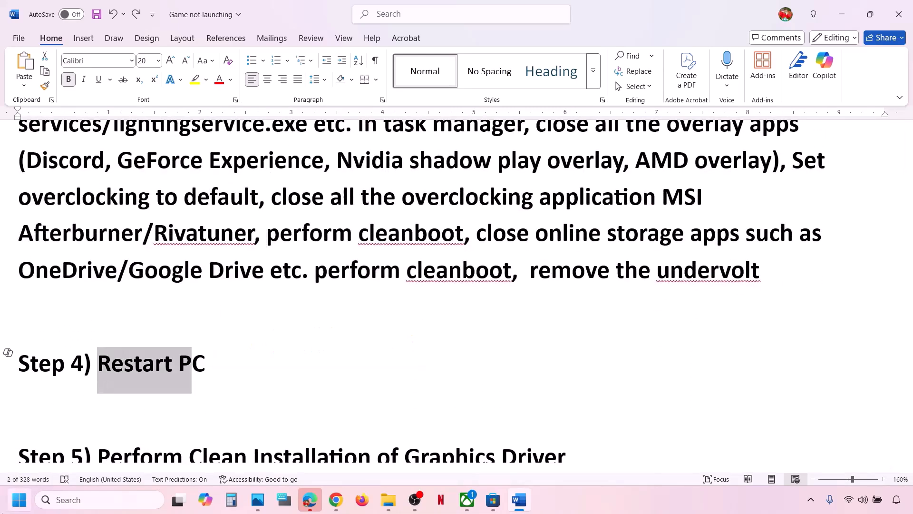
{"action": "left_click", "coordinate": [19, 500]}
{"action": "left_click", "coordinate": [345, 458]}
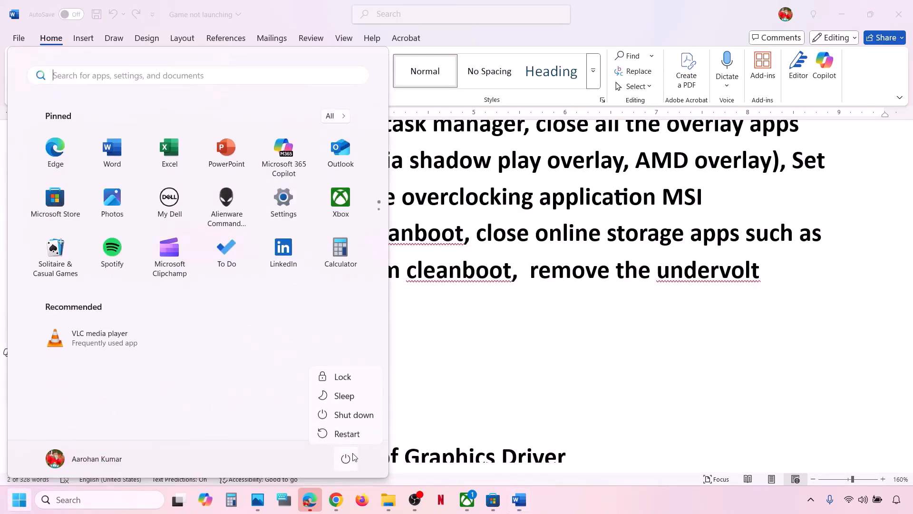
{"action": "key", "text": "Escape"}
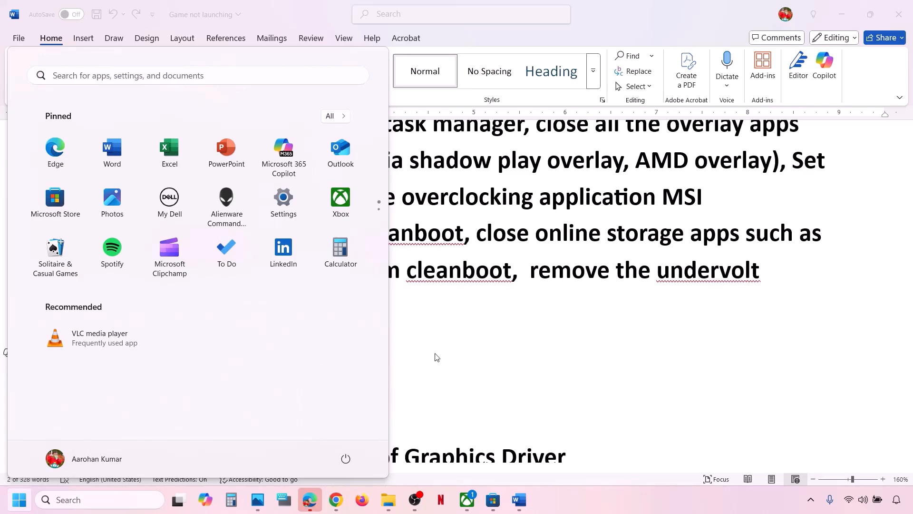
{"action": "key", "text": "Escape"}
- Scroll to Step 5's graphics driver installation and highlight the NVIDIA and AMD download links
{"action": "scroll", "coordinate": [434, 357], "scroll_direction": "down", "scroll_amount": 1}
{"action": "scroll", "coordinate": [436, 353], "scroll_direction": "down", "scroll_amount": 2}
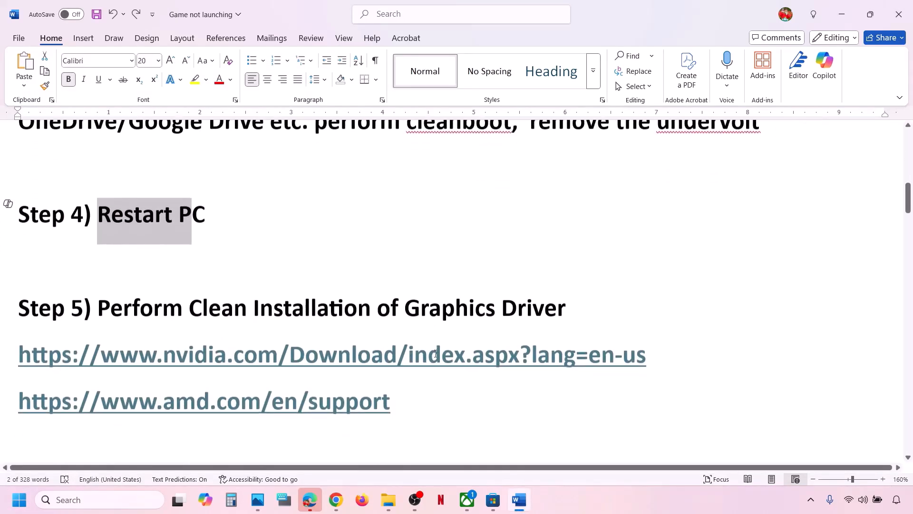
{"action": "left_click_drag", "start_coordinate": [290, 301], "coordinate": [577, 302]}
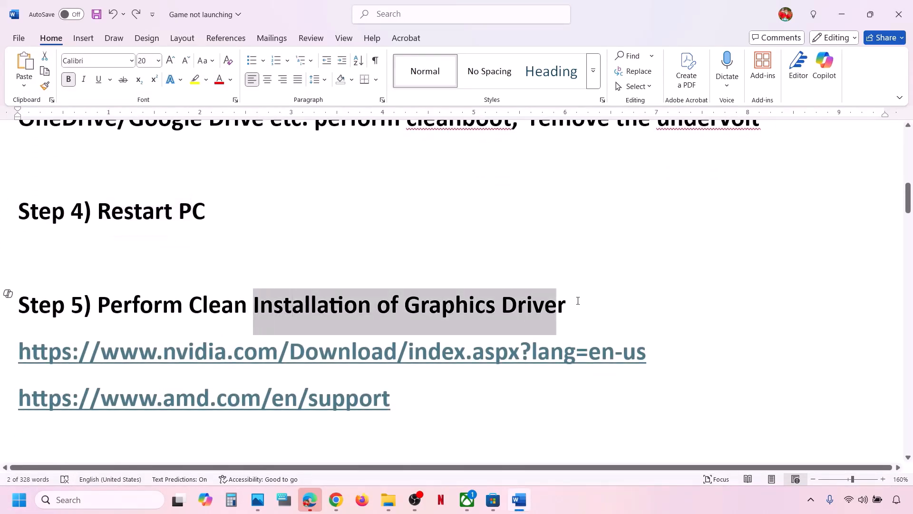
{"action": "left_click_drag", "start_coordinate": [645, 352], "coordinate": [615, 336]}
{"action": "left_click_drag", "start_coordinate": [58, 402], "coordinate": [308, 402]}
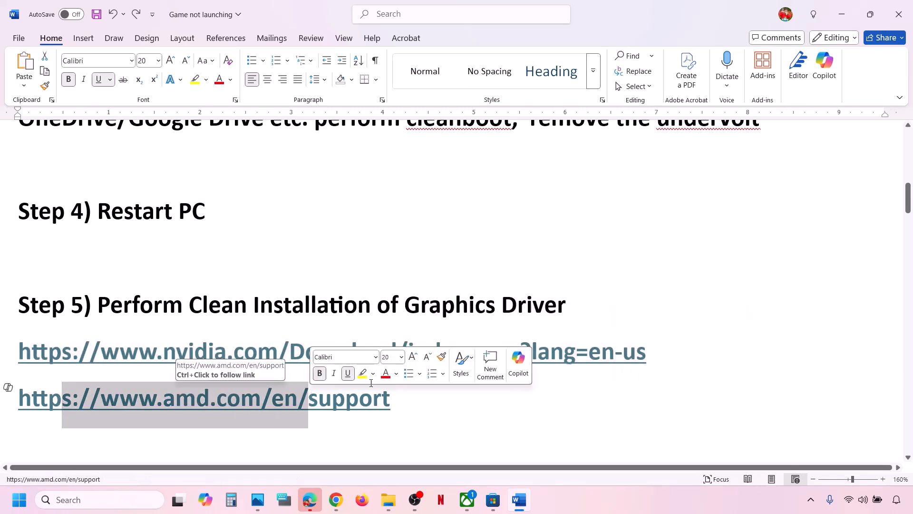
- Search NVIDIA drivers for the GeForce RTX 3050 Laptop GPU on Windows 11, then view the saved screenshots
{"action": "left_click", "coordinate": [675, 502]}
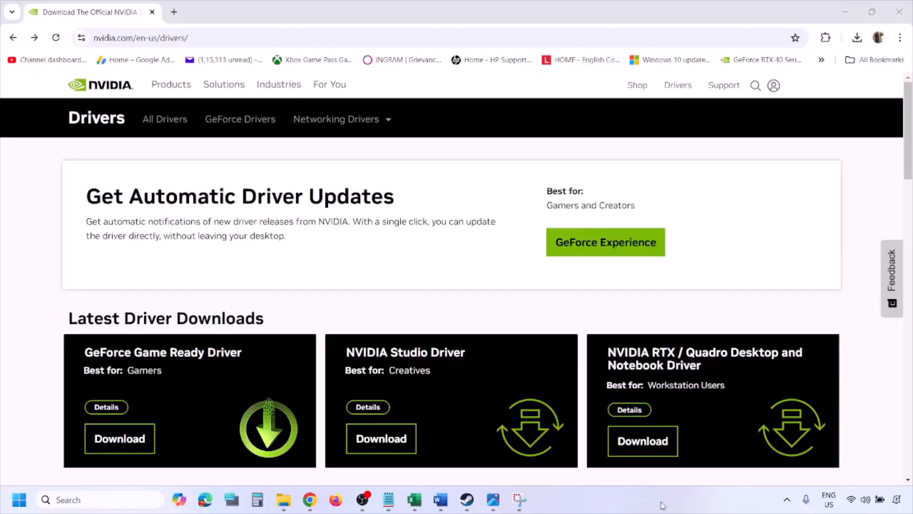
{"action": "scroll", "coordinate": [212, 291], "scroll_direction": "down", "scroll_amount": 8}
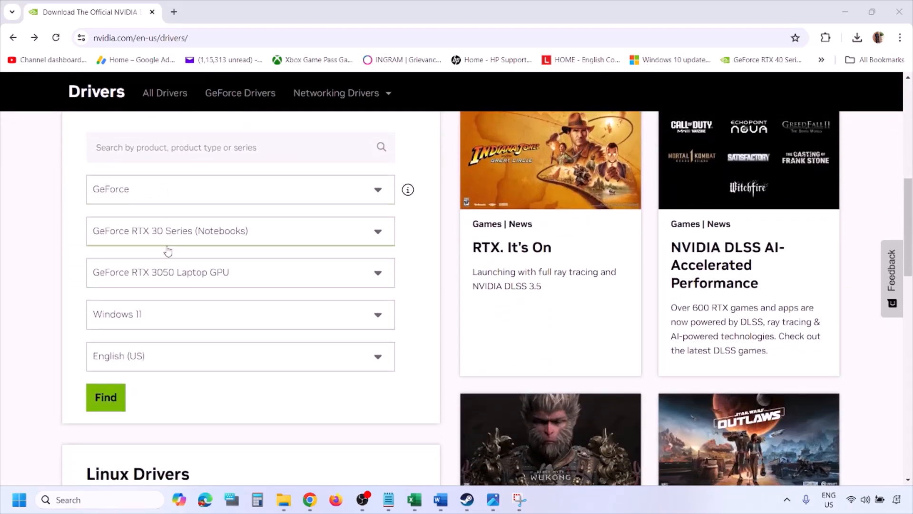
{"action": "left_click", "coordinate": [151, 317]}
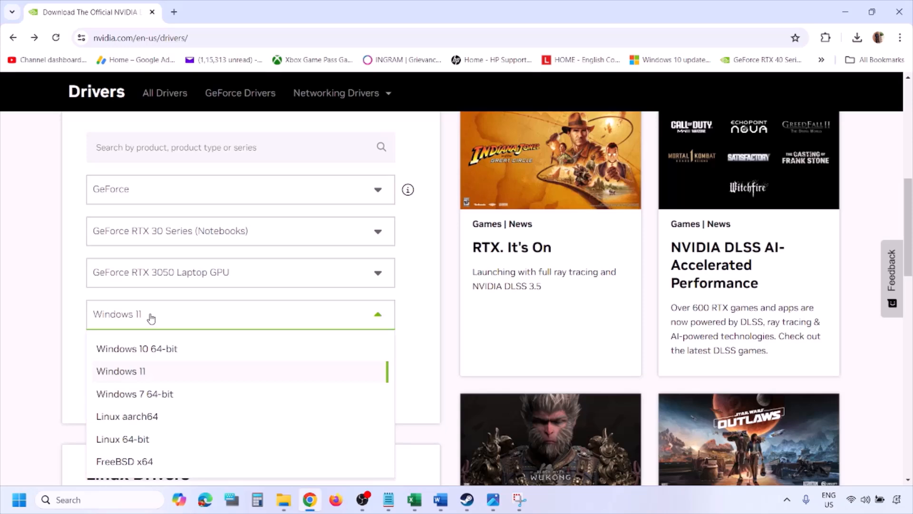
{"action": "left_click", "coordinate": [135, 372]}
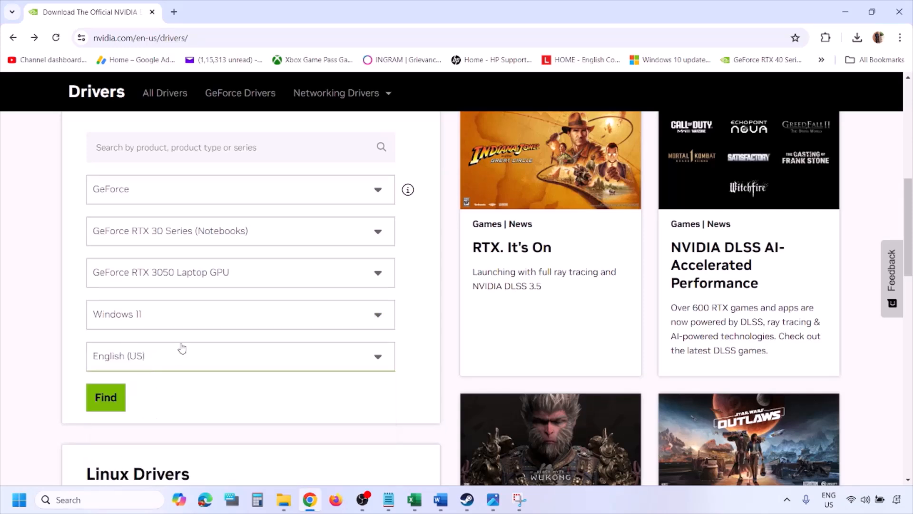
{"action": "left_click", "coordinate": [109, 400]}
{"action": "left_click", "coordinate": [493, 504]}
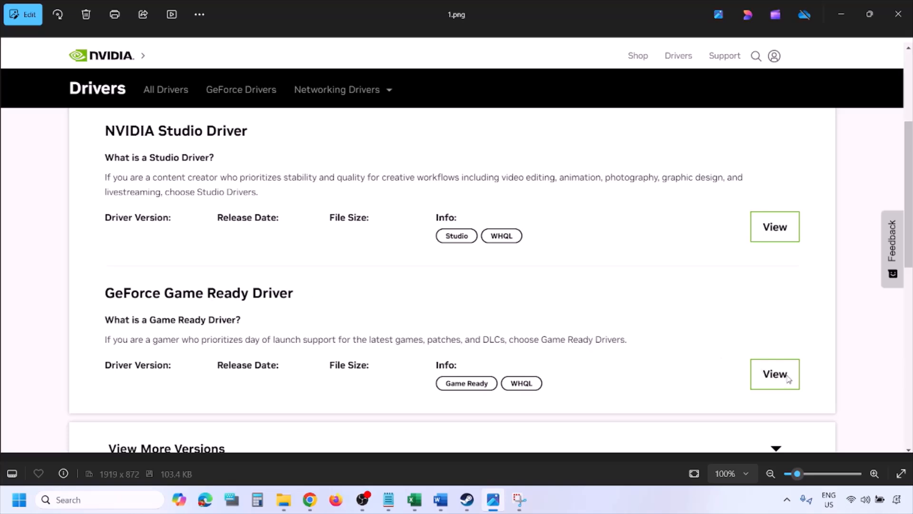
- Page through screenshots 1.png to 5.png, ending on the installer's custom clean-installation options
{"action": "key", "text": "Right"}
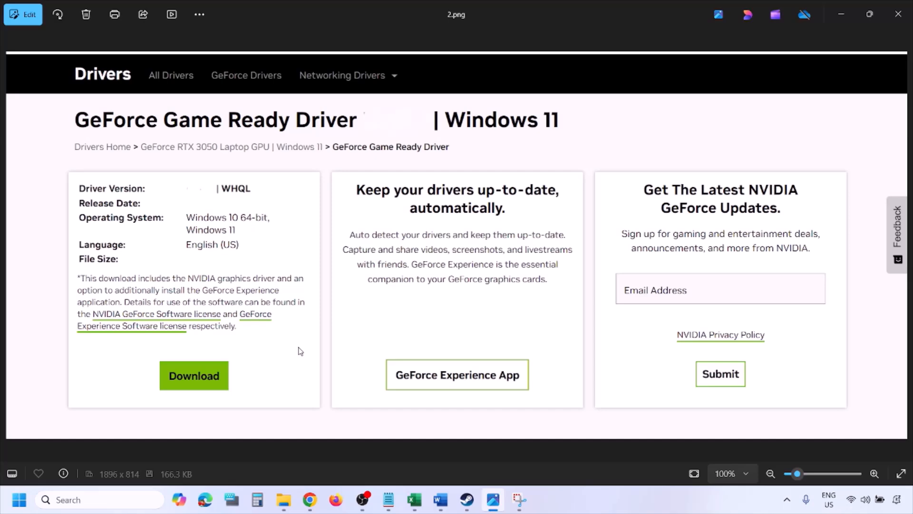
{"action": "key", "text": "Right"}
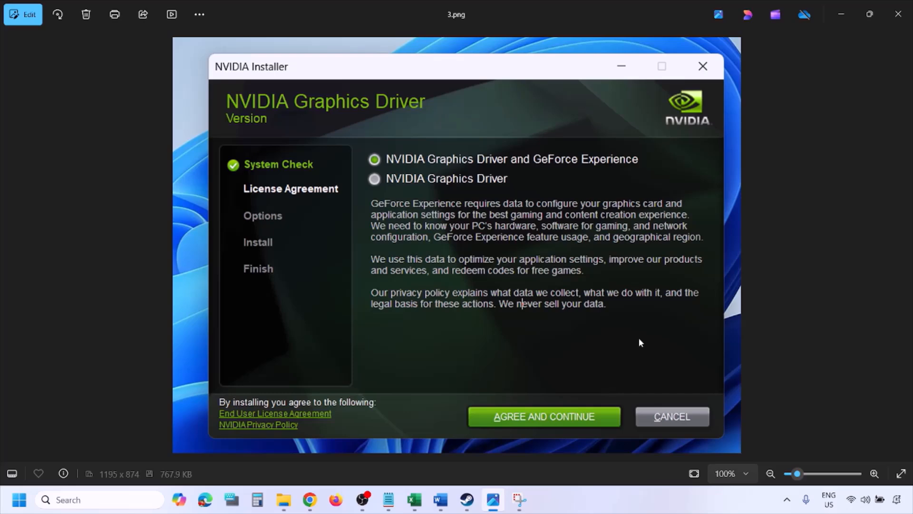
{"action": "key", "text": "Right"}
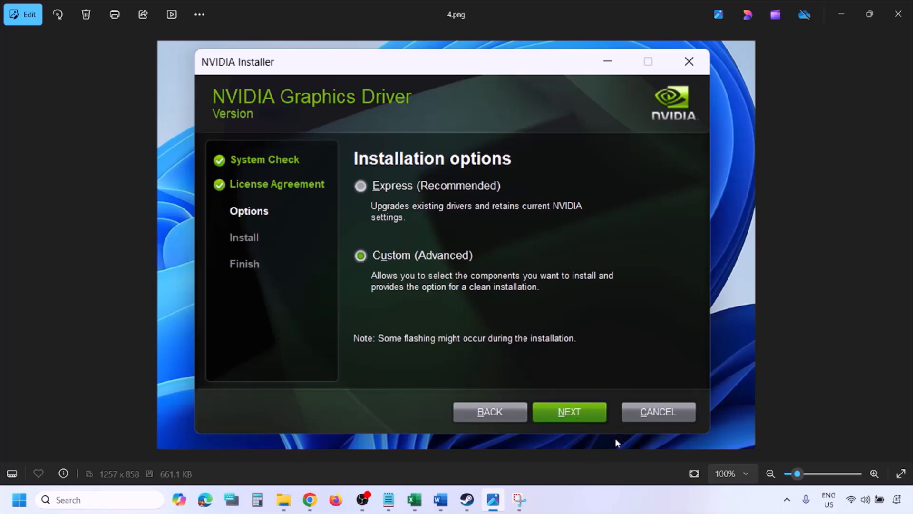
{"action": "key", "text": "Right"}
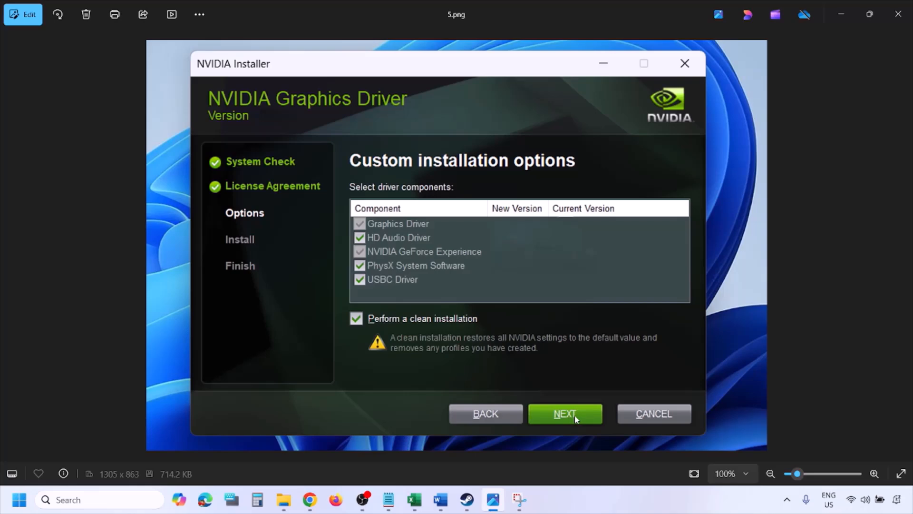
- Check the Start menu's power options for restart, then dismiss them
{"action": "left_click", "coordinate": [19, 500]}
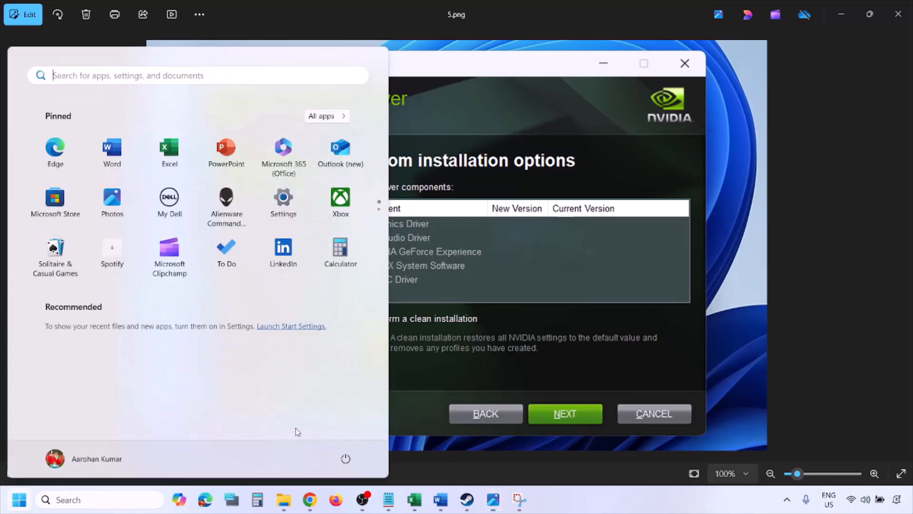
{"action": "left_click", "coordinate": [352, 464]}
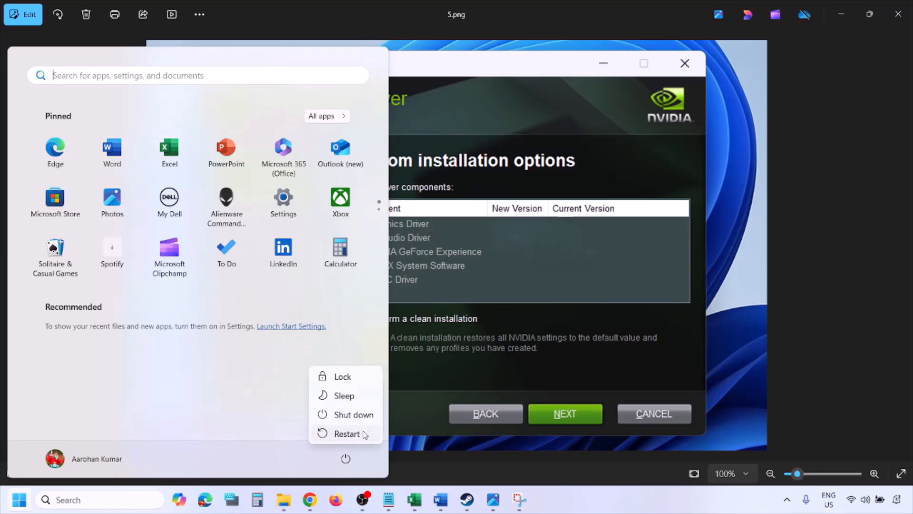
{"action": "key", "text": "Right"}
{"action": "key", "text": "Right"}
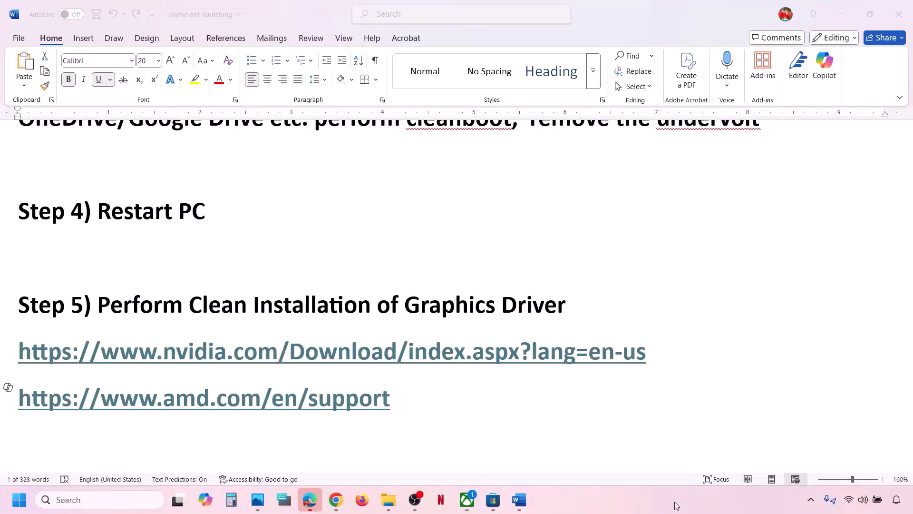
- Return to the Word checklist, clear the AMD link selection, and scroll to Step 6
{"action": "left_click", "coordinate": [403, 400]}
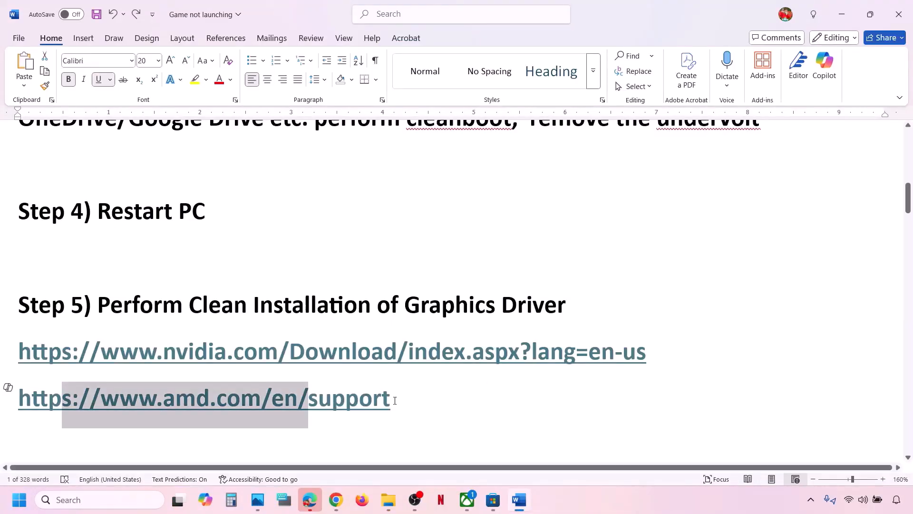
{"action": "triple_click", "coordinate": [395, 400]}
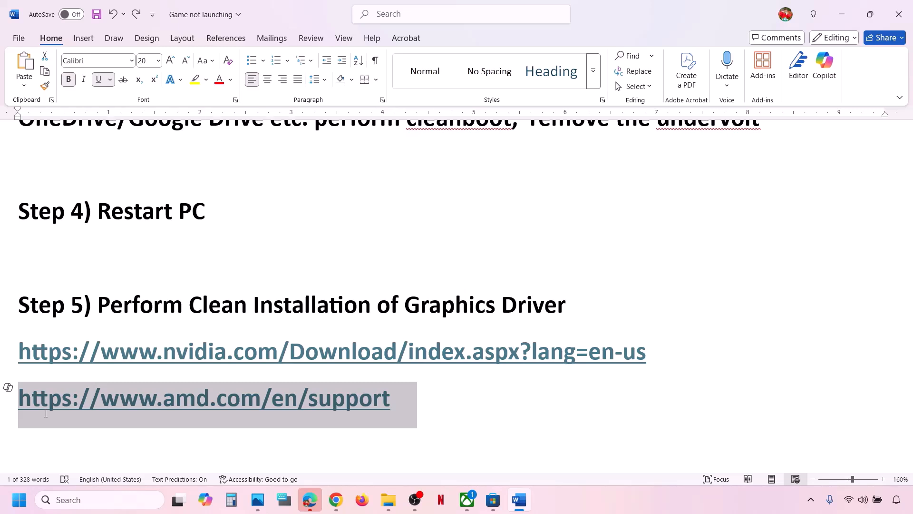
{"action": "left_click_drag", "start_coordinate": [46, 413], "coordinate": [44, 413]}
{"action": "left_click", "coordinate": [443, 386]}
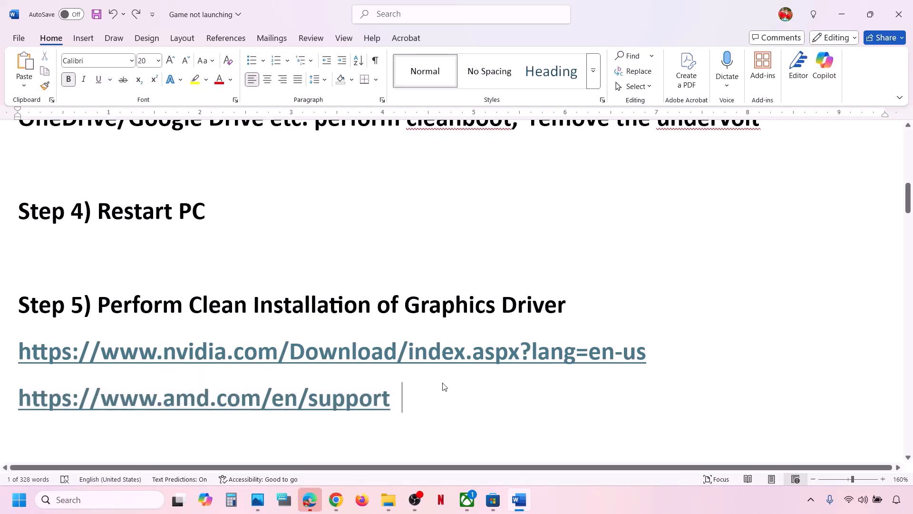
{"action": "scroll", "coordinate": [443, 384], "scroll_direction": "down", "scroll_amount": 3}
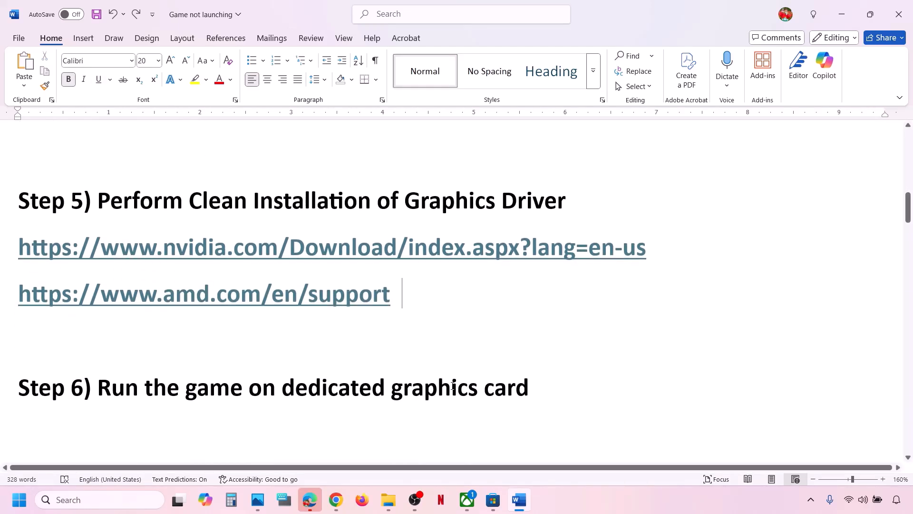
- Take the word 'graphics' from Step 6 into the Windows search
{"action": "double_click", "coordinate": [452, 386]}
{"action": "key", "text": "ctrl+c"}
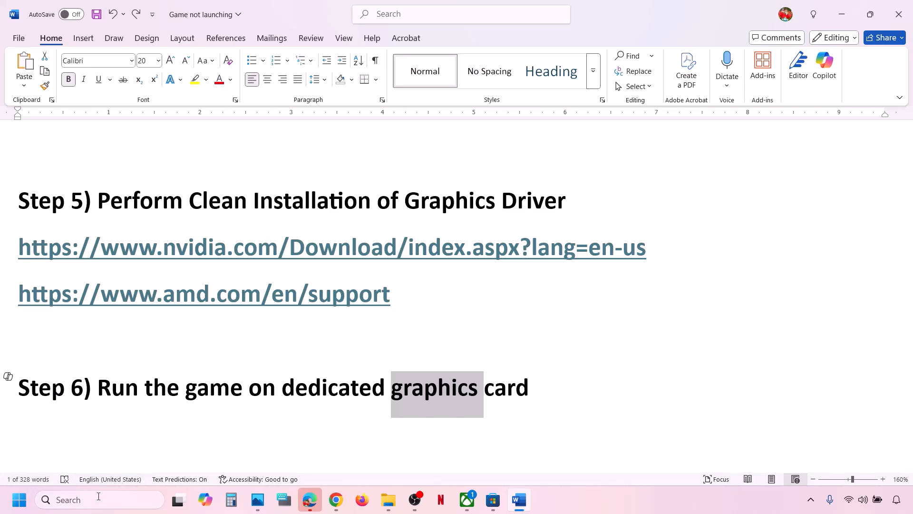
{"action": "left_click", "coordinate": [98, 499]}
{"action": "key", "text": "ctrl+v"}
- Open Graphics settings and add DOOM: The Dark Ages as a custom Microsoft Store app
{"action": "type", "text": "settings"}
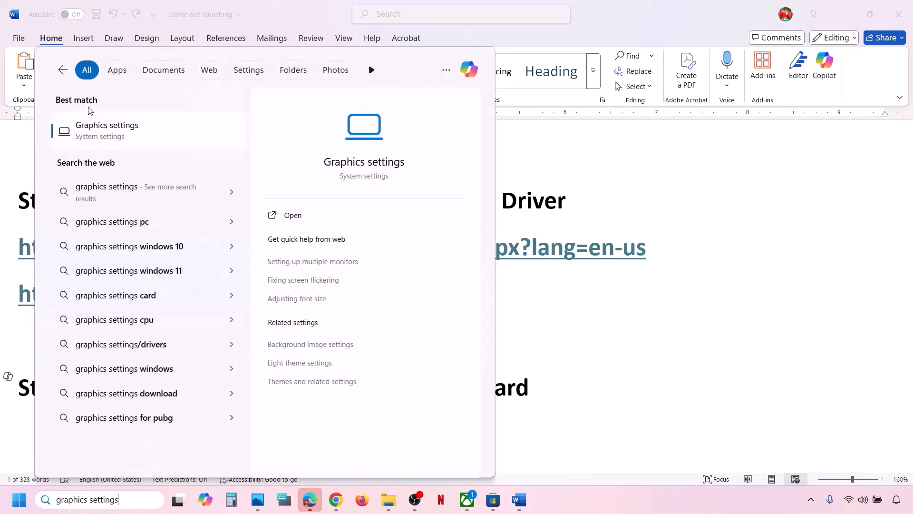
{"action": "left_click", "coordinate": [104, 140]}
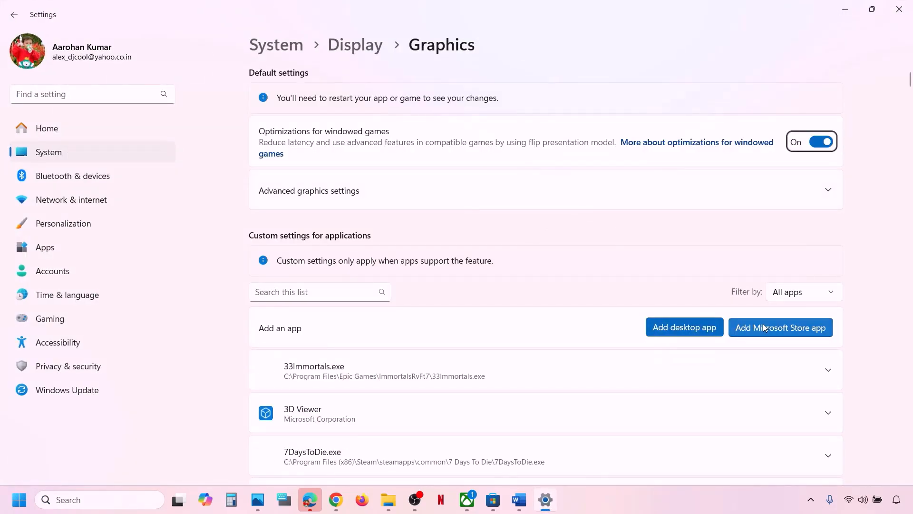
{"action": "left_click", "coordinate": [793, 332]}
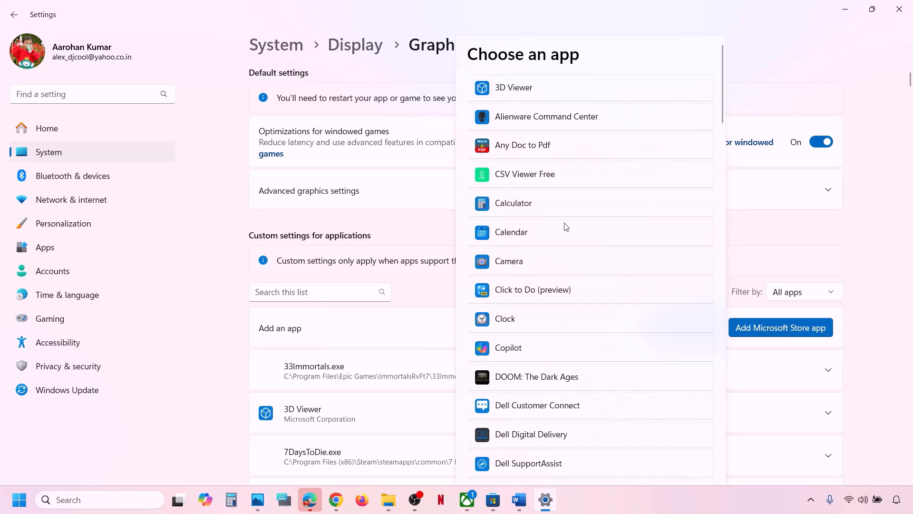
{"action": "scroll", "coordinate": [571, 367], "scroll_direction": "down", "scroll_amount": 4}
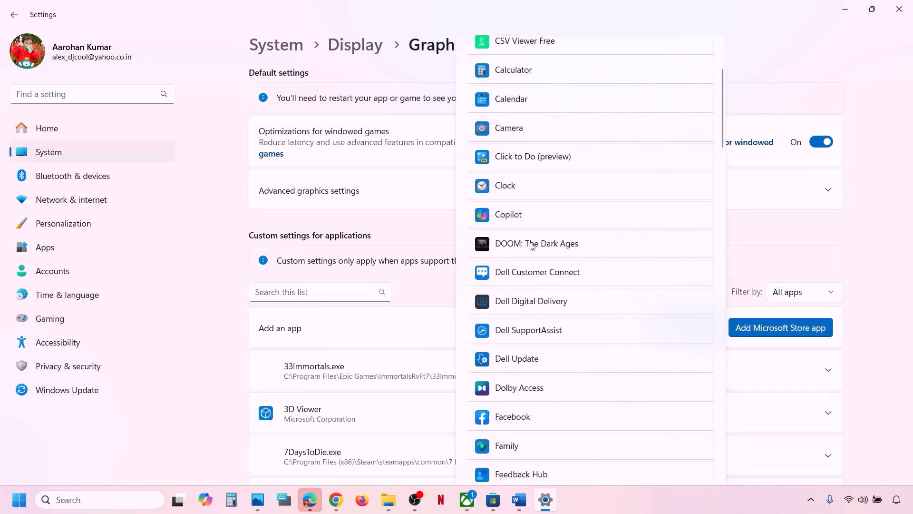
{"action": "left_click", "coordinate": [531, 245]}
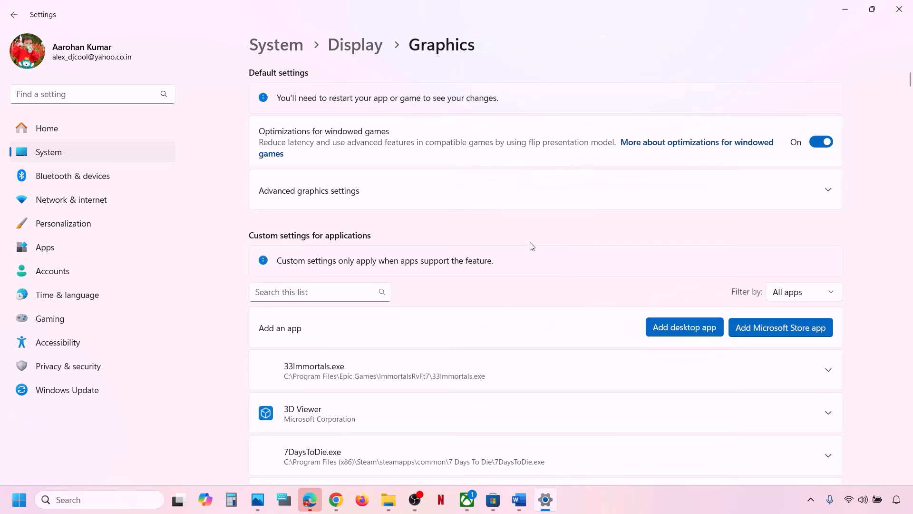
- Set DOOM's GPU preference to High Performance (NVIDIA GeForce RTX 3050 Laptop GPU) and close Settings
{"action": "scroll", "coordinate": [373, 379], "scroll_direction": "down", "scroll_amount": 20}
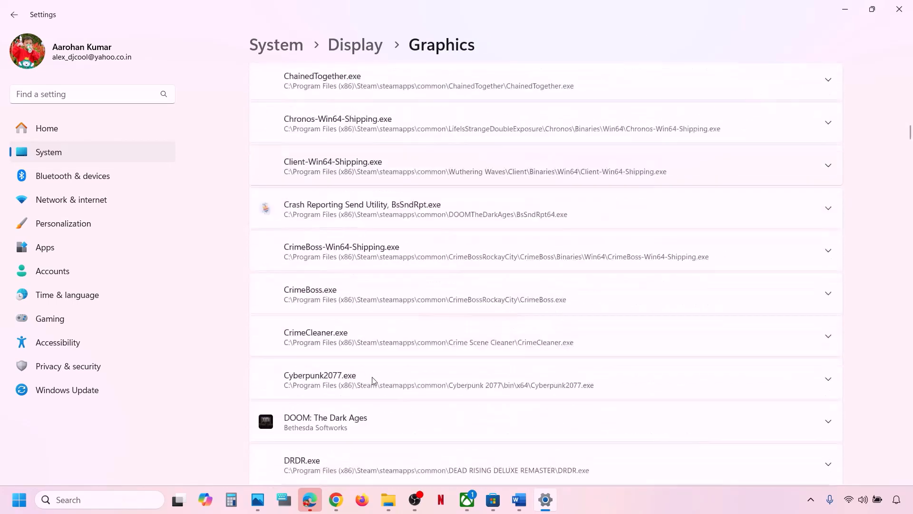
{"action": "scroll", "coordinate": [372, 379], "scroll_direction": "down", "scroll_amount": 4}
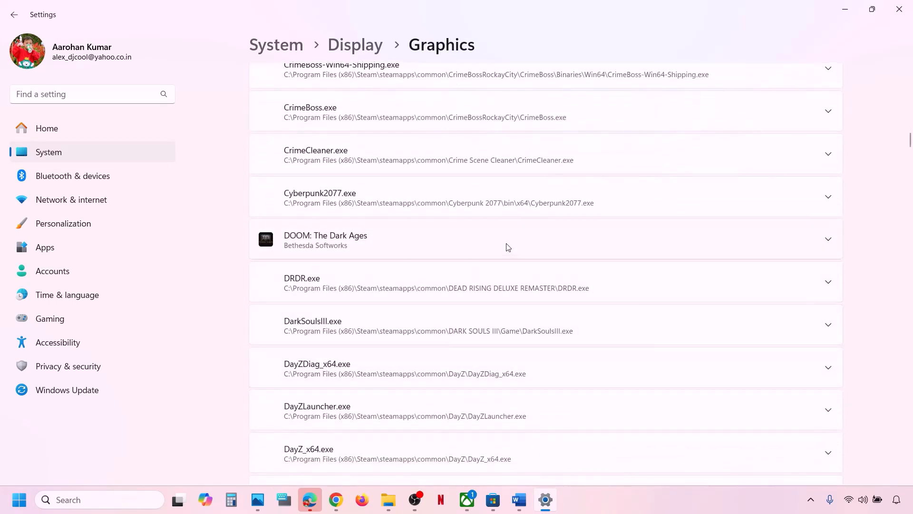
{"action": "left_click", "coordinate": [507, 246]}
{"action": "scroll", "coordinate": [507, 246], "scroll_direction": "down", "scroll_amount": 2}
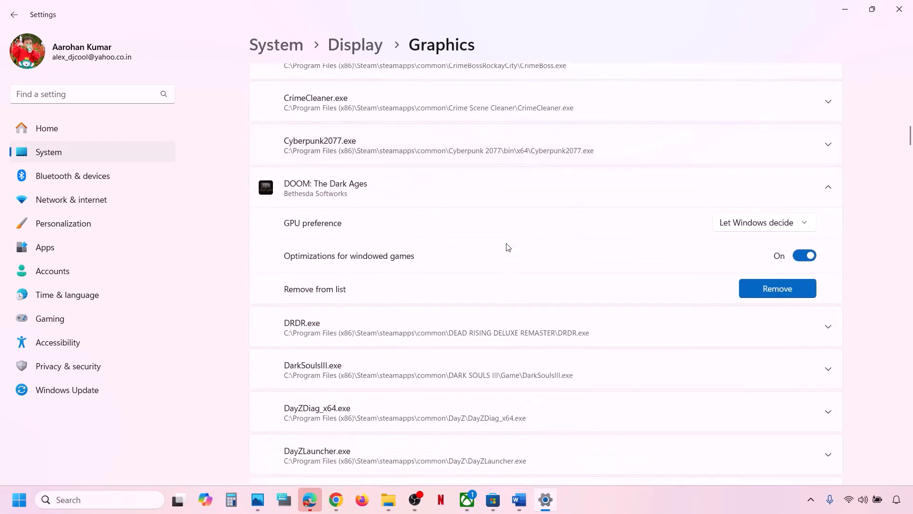
{"action": "scroll", "coordinate": [507, 246], "scroll_direction": "down", "scroll_amount": 10}
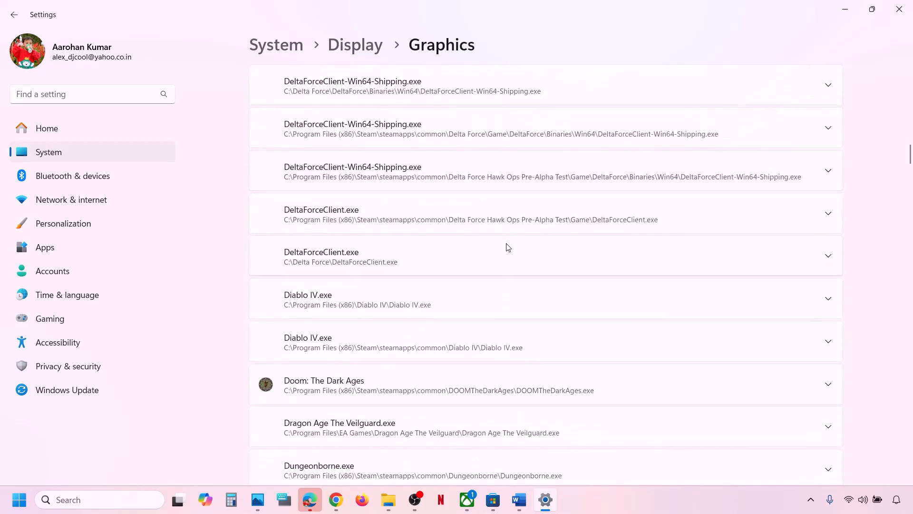
{"action": "scroll", "coordinate": [506, 246], "scroll_direction": "up", "scroll_amount": 9}
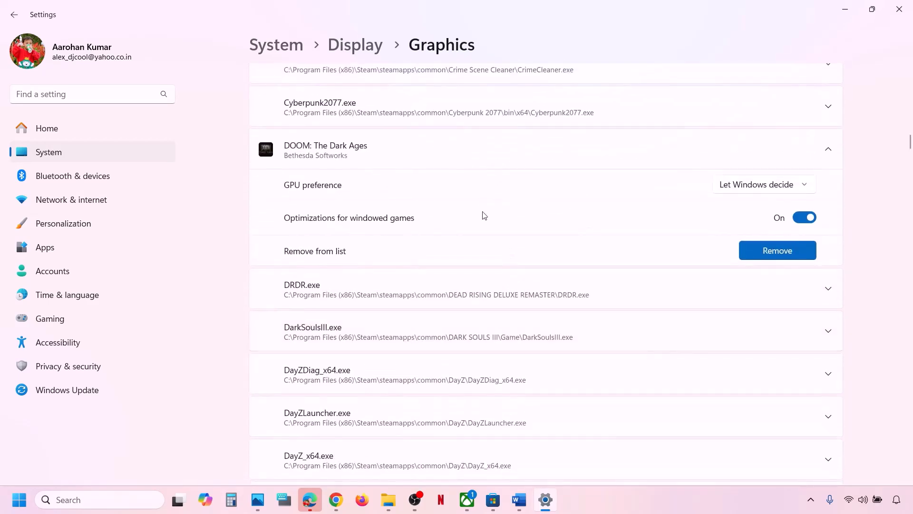
{"action": "scroll", "coordinate": [417, 160], "scroll_direction": "up", "scroll_amount": 1}
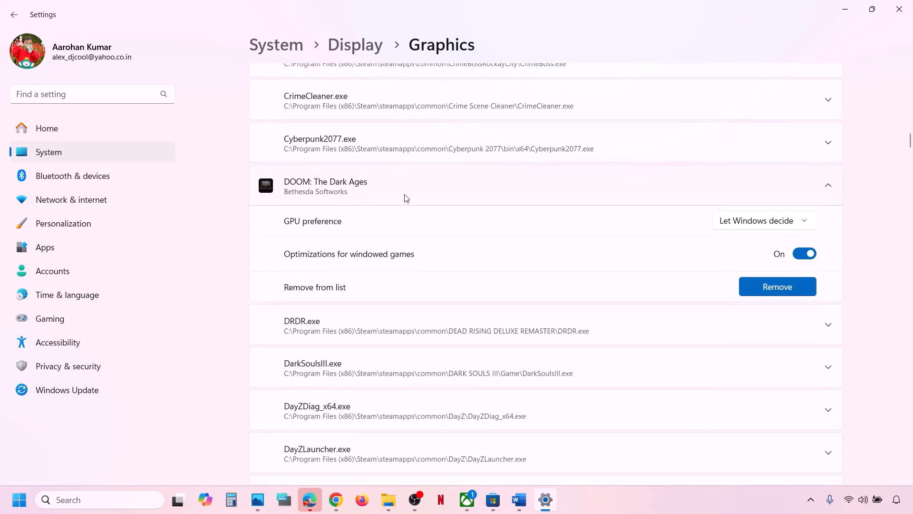
{"action": "left_click", "coordinate": [800, 230]}
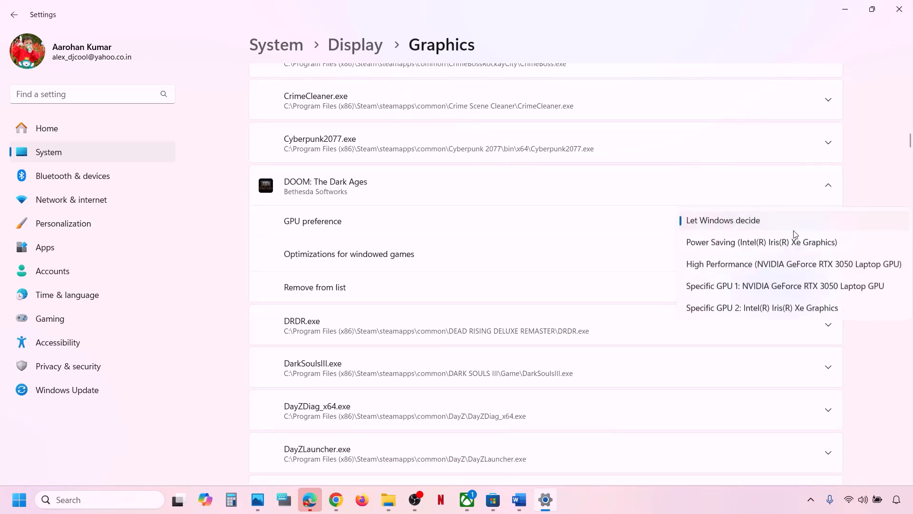
{"action": "left_click", "coordinate": [786, 272]}
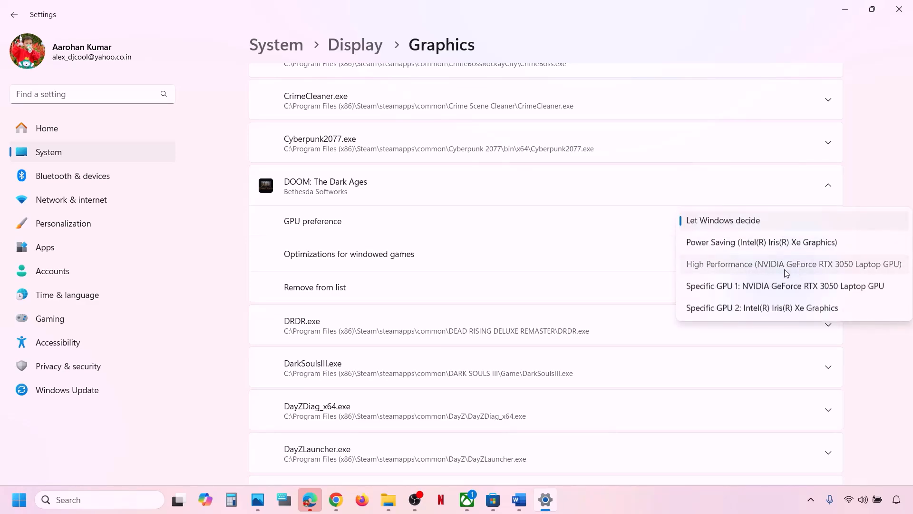
{"action": "left_click", "coordinate": [899, 9]}
- Mark the Step 6 text in the Word checklist and move on to Step 7
{"action": "double_click", "coordinate": [390, 321]}
{"action": "scroll", "coordinate": [390, 322], "scroll_direction": "down", "scroll_amount": 2}
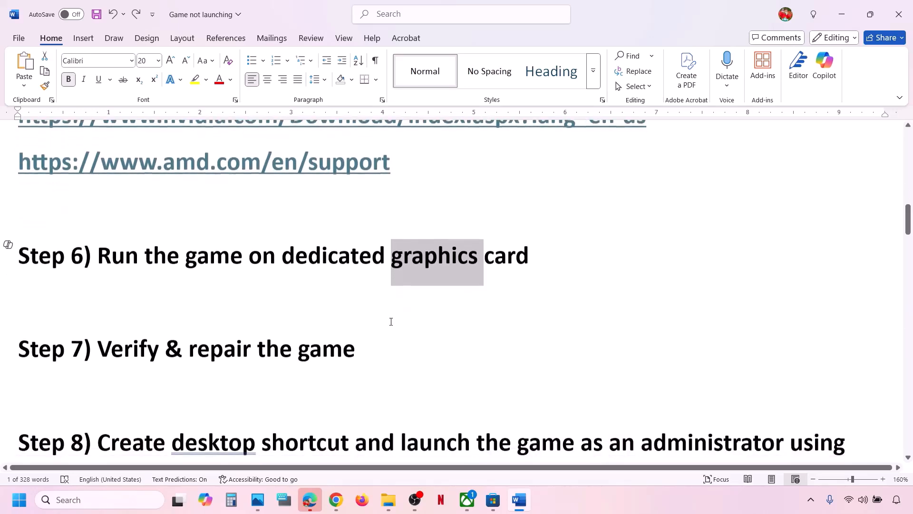
{"action": "left_click_drag", "start_coordinate": [99, 340], "coordinate": [433, 345]}
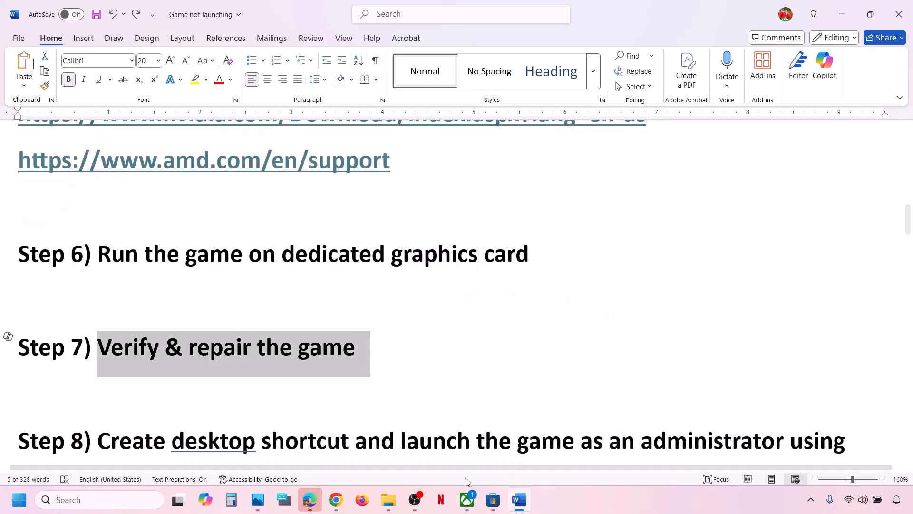
- Run Verify and Repair on DOOM: The Dark Ages from its Manage > Files options
{"action": "left_click", "coordinate": [467, 500]}
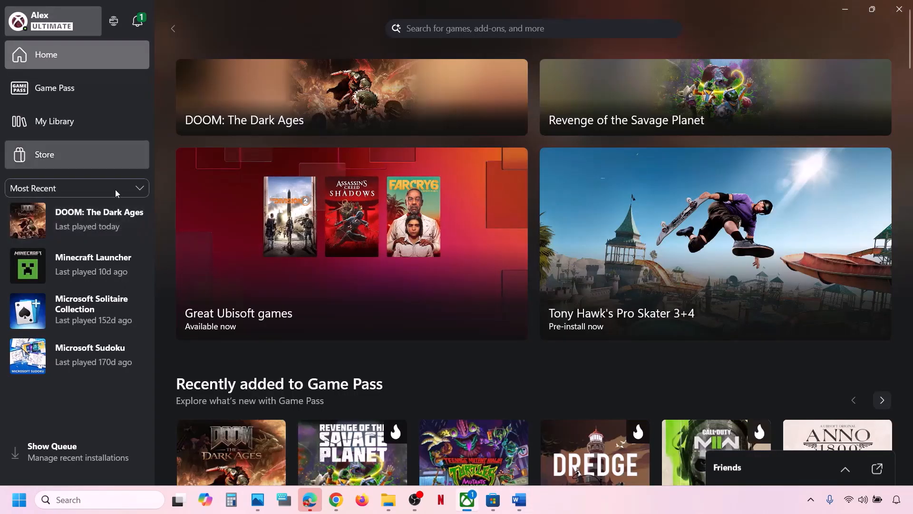
{"action": "right_click", "coordinate": [92, 219]}
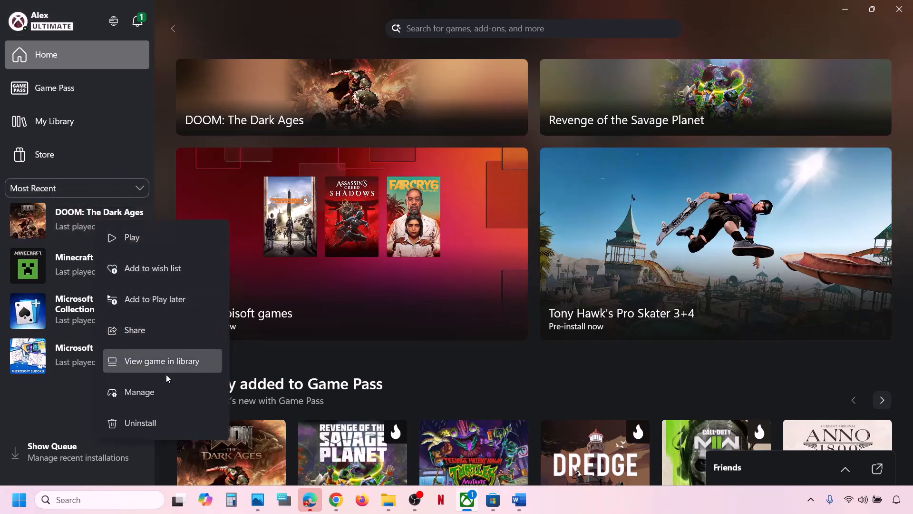
{"action": "left_click", "coordinate": [146, 397]}
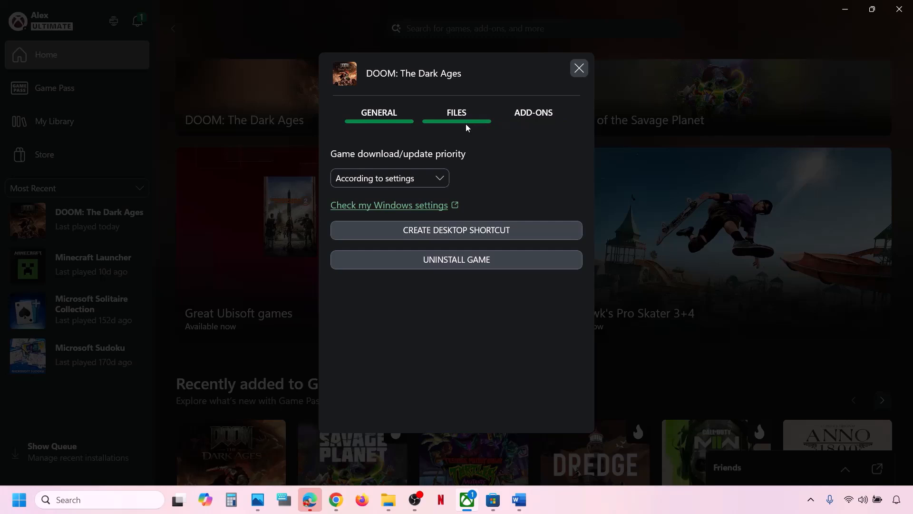
{"action": "left_click", "coordinate": [466, 124]}
{"action": "left_click", "coordinate": [476, 271]}
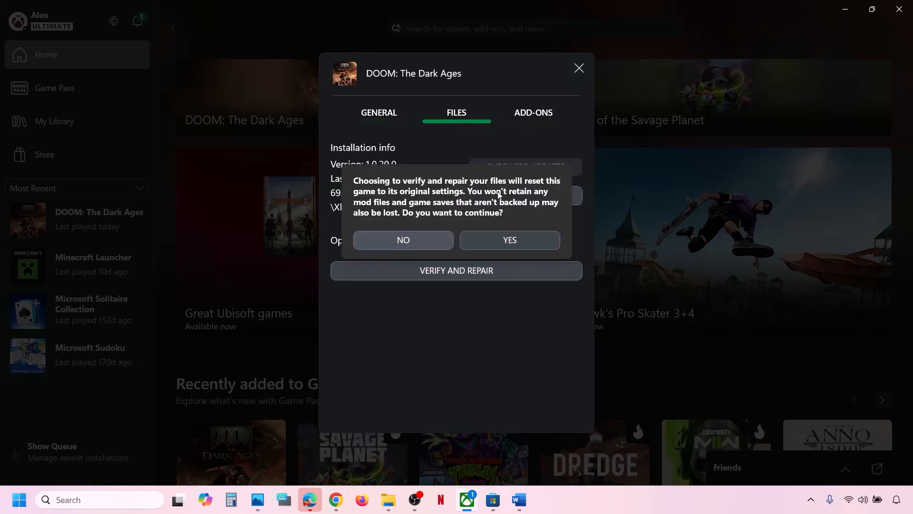
{"action": "left_click", "coordinate": [518, 242]}
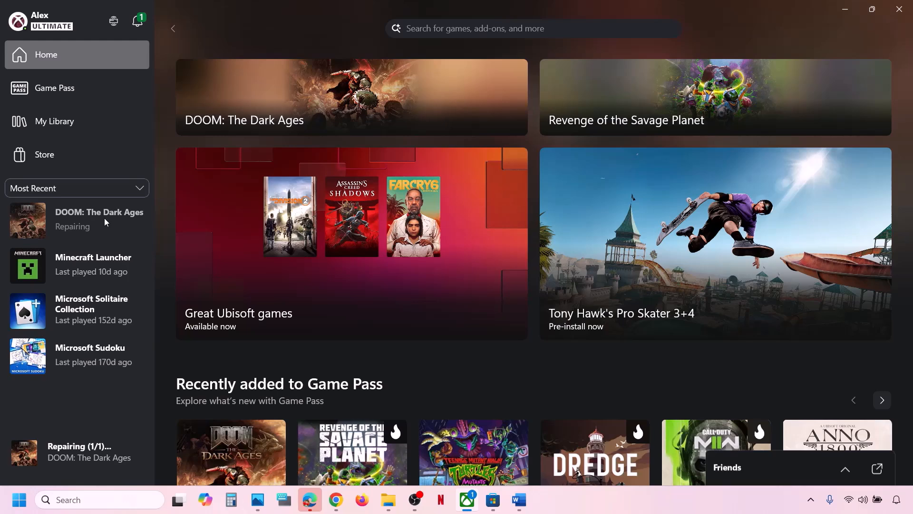
{"action": "left_click", "coordinate": [519, 499]}
- Scroll the Word checklist to Step 8 and mark its text
{"action": "scroll", "coordinate": [286, 385], "scroll_direction": "down", "scroll_amount": 2}
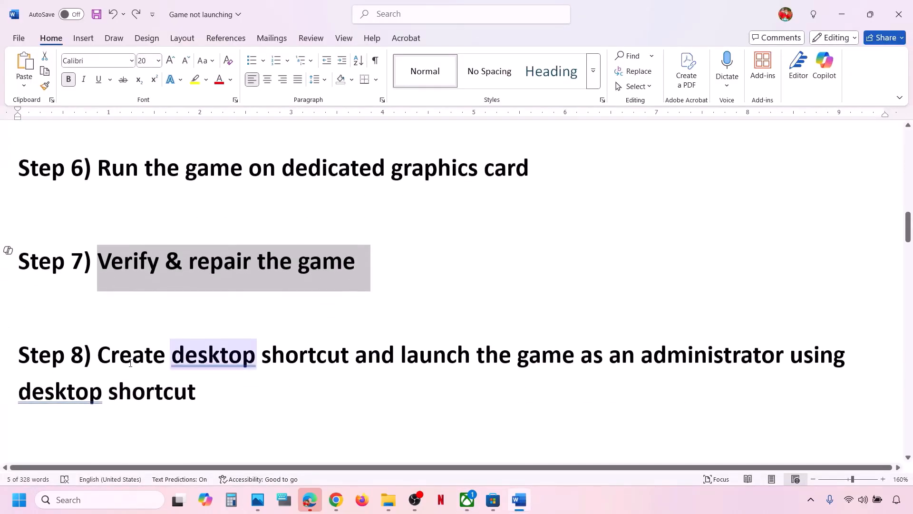
{"action": "left_click_drag", "start_coordinate": [98, 355], "coordinate": [205, 385]}
{"action": "left_click", "coordinate": [204, 386]}
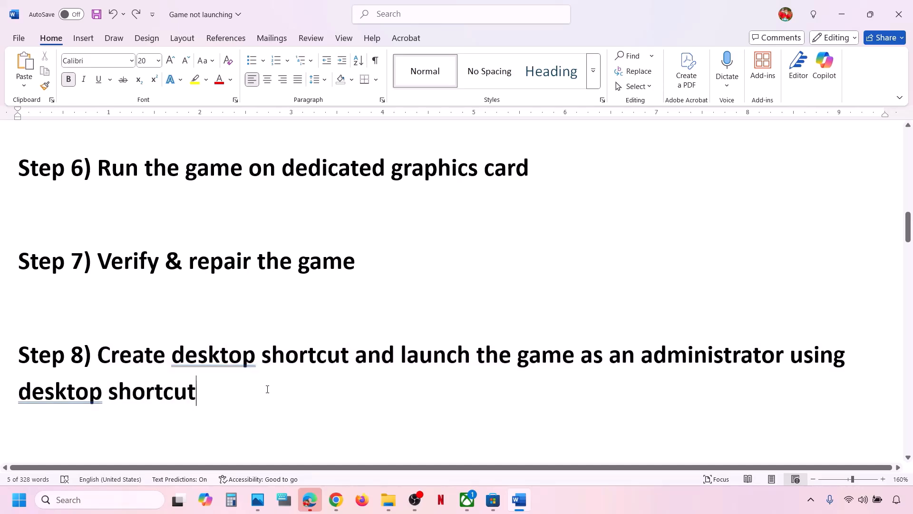
{"action": "left_click", "coordinate": [698, 507]}
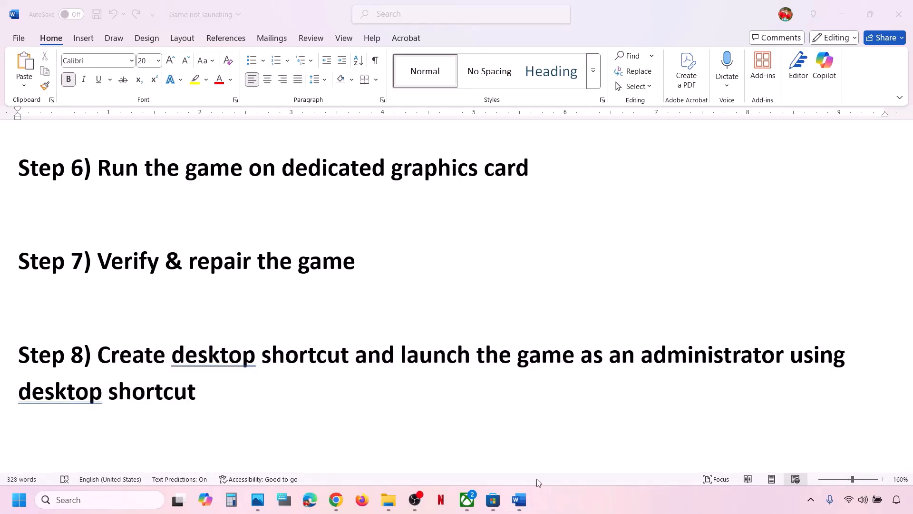
- Create a desktop shortcut for DOOM: The Dark Ages from its Manage dialog, then close it
{"action": "left_click", "coordinate": [468, 508]}
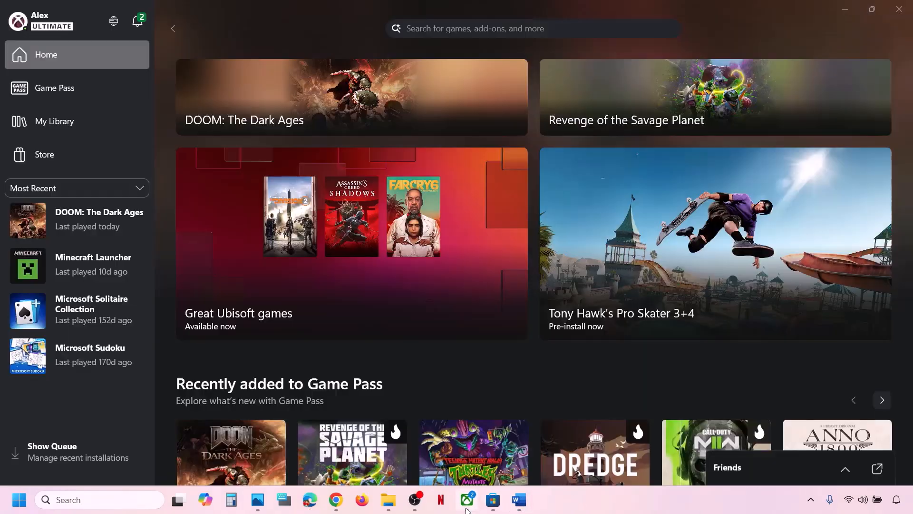
{"action": "right_click", "coordinate": [97, 226]}
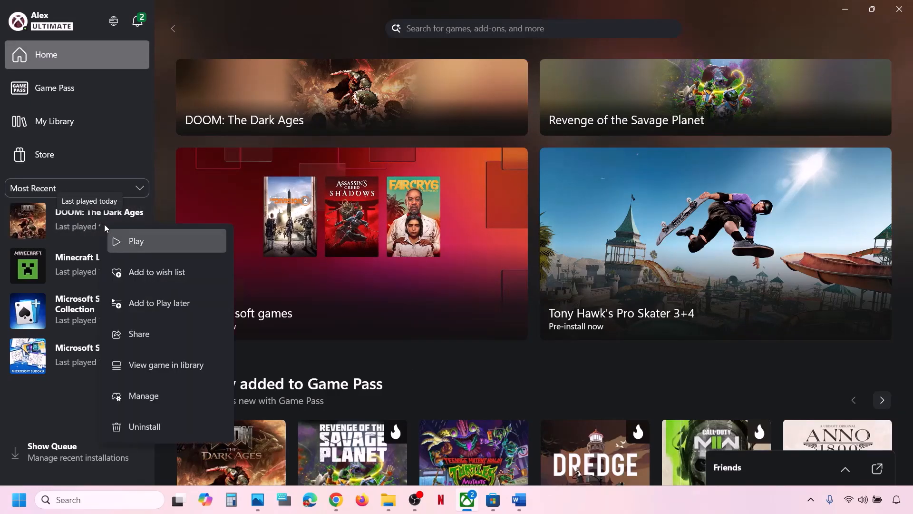
{"action": "left_click", "coordinate": [163, 399]}
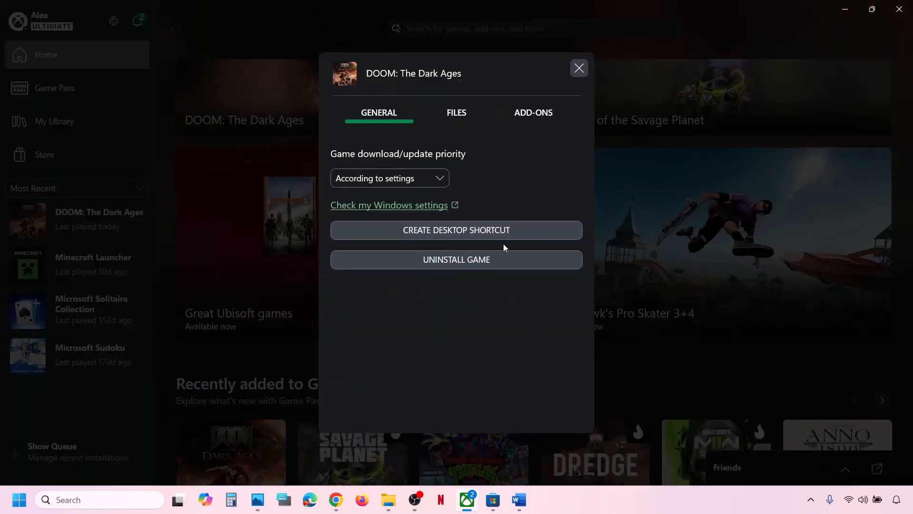
{"action": "left_click", "coordinate": [480, 230]}
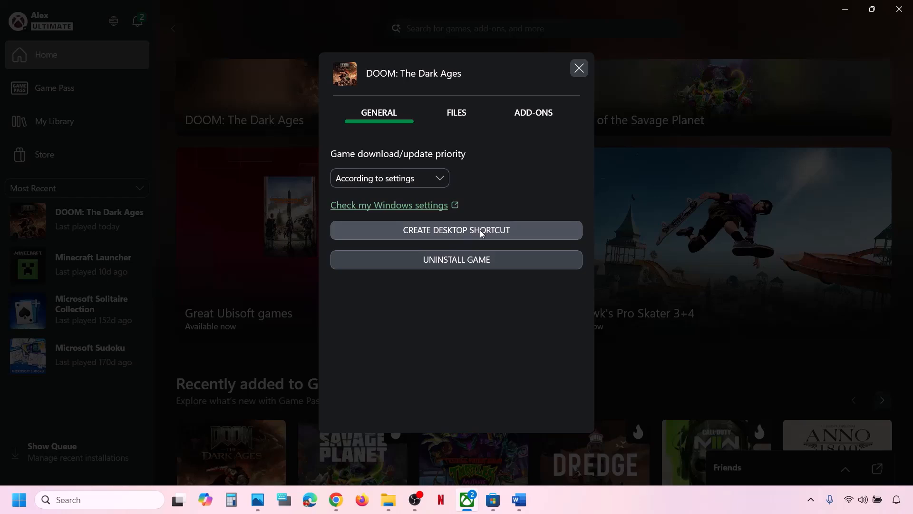
{"action": "left_click", "coordinate": [578, 68]}
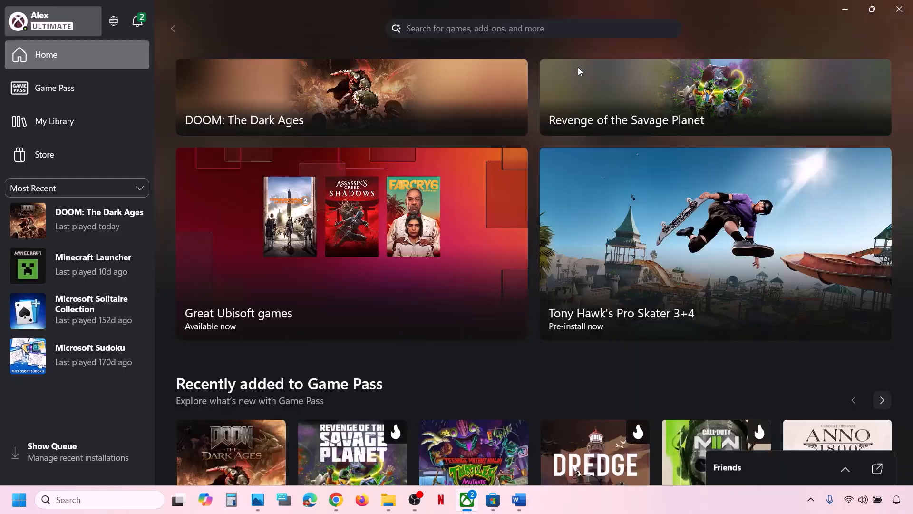
- Move the DOOM shortcut to the desktop centre and launch it as administrator
{"action": "key", "text": "super+d"}
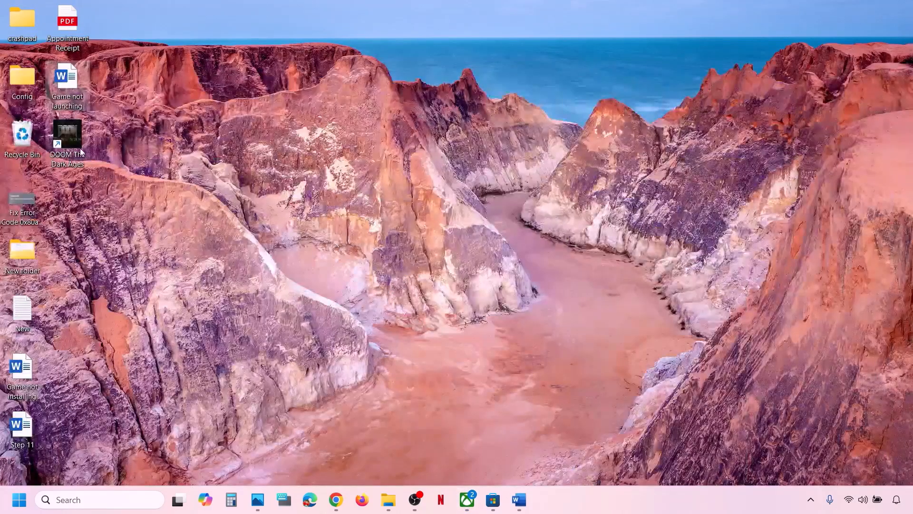
{"action": "left_click_drag", "start_coordinate": [80, 147], "coordinate": [247, 196]}
{"action": "left_click_drag", "start_coordinate": [363, 226], "coordinate": [343, 227]}
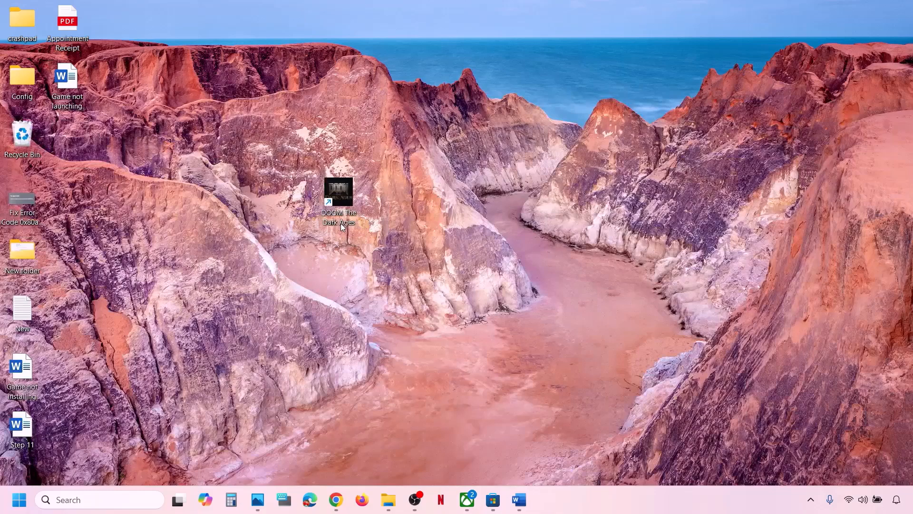
{"action": "right_click", "coordinate": [343, 189]}
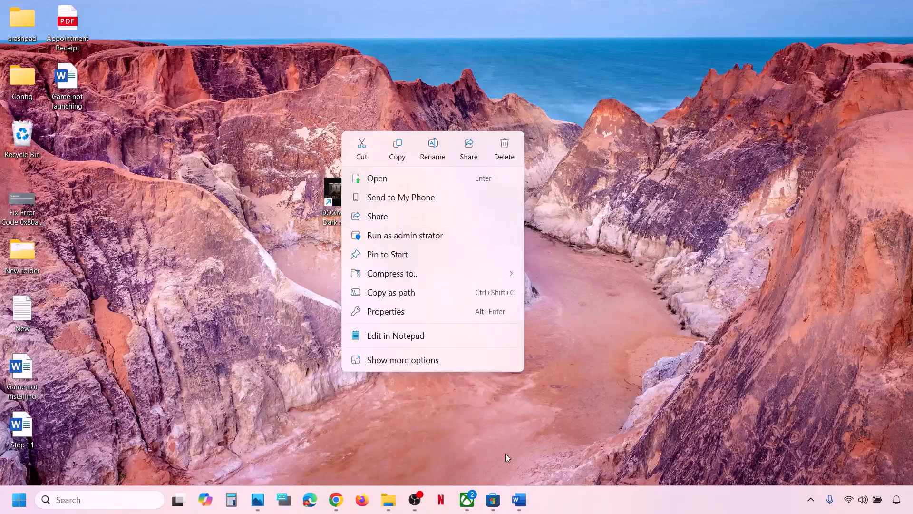
{"action": "left_click", "coordinate": [467, 499]}
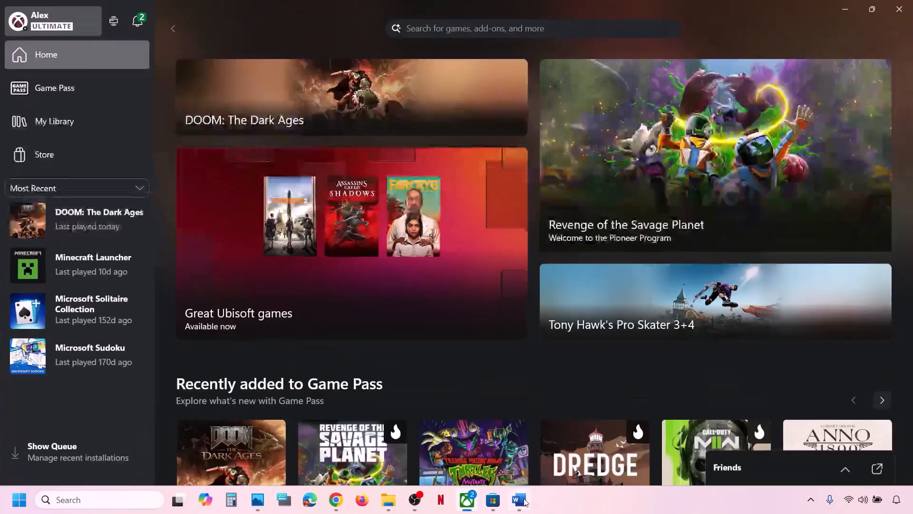
- Bring Word back and scroll the checklist to Step 9, Repair/Reset the game
{"action": "left_click", "coordinate": [518, 500]}
{"action": "scroll", "coordinate": [365, 267], "scroll_direction": "down", "scroll_amount": 3}
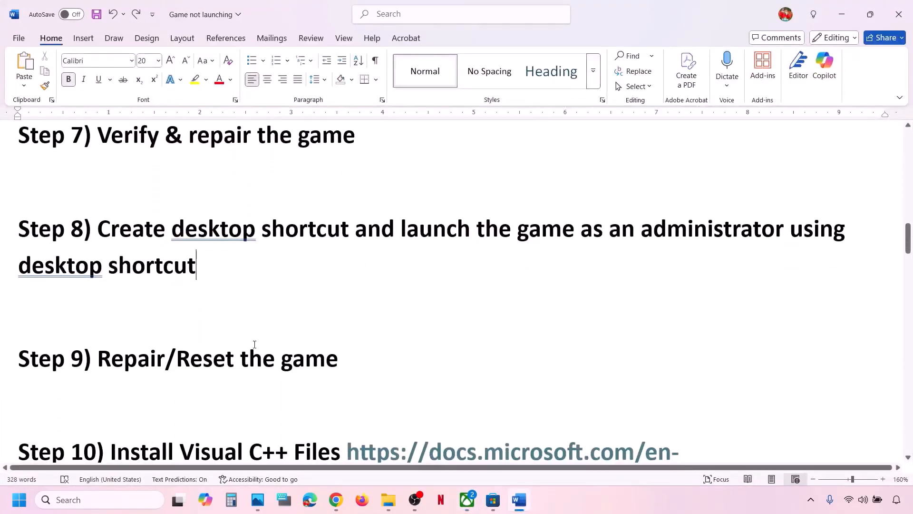
{"action": "left_click_drag", "start_coordinate": [126, 365], "coordinate": [357, 336]}
{"action": "left_click", "coordinate": [356, 357]}
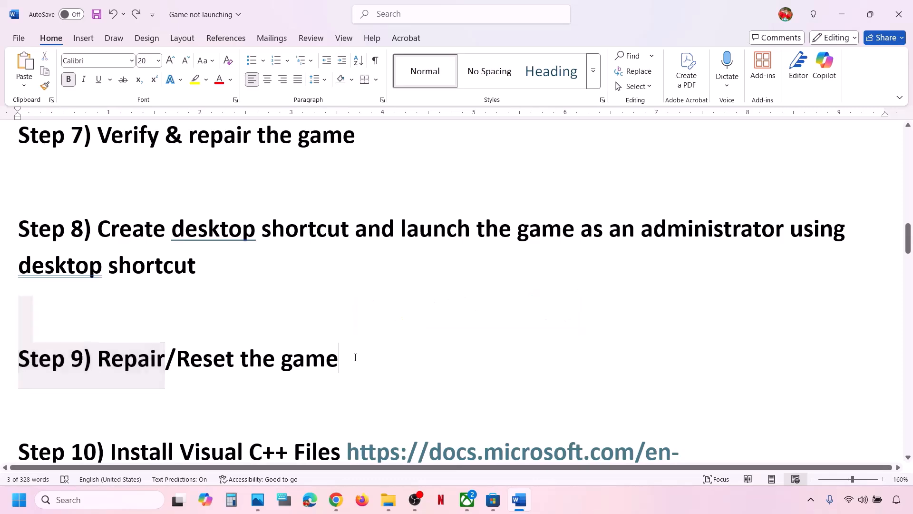
- Open Advanced options for DOOM: The Dark Ages under Settings > Apps > Installed apps
{"action": "key", "text": "super+i"}
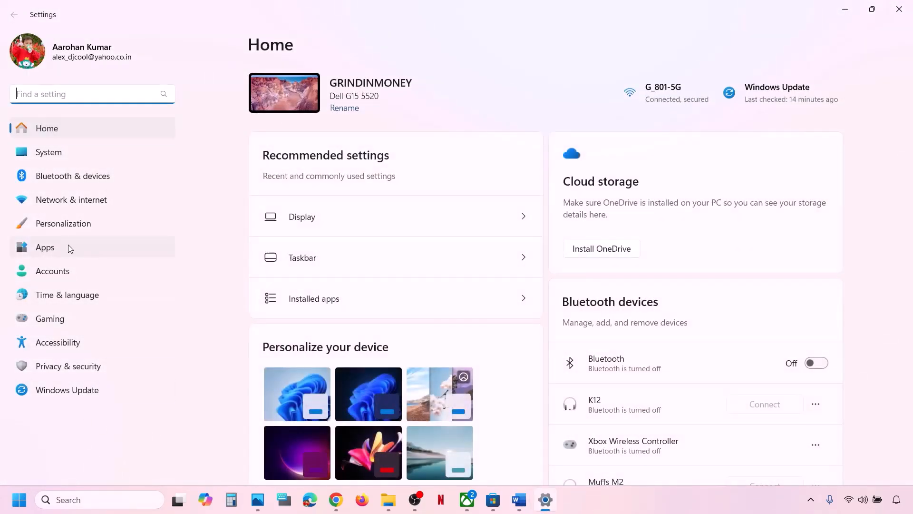
{"action": "left_click", "coordinate": [67, 247]}
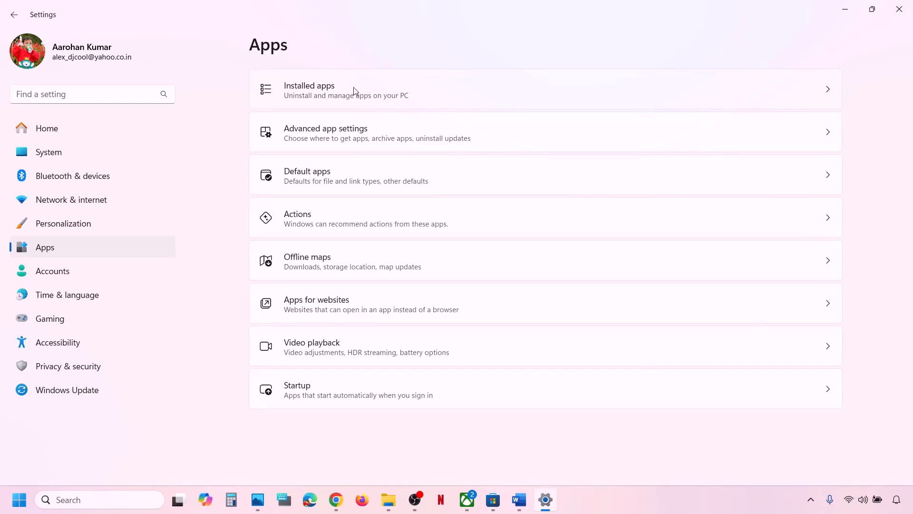
{"action": "left_click", "coordinate": [353, 87]}
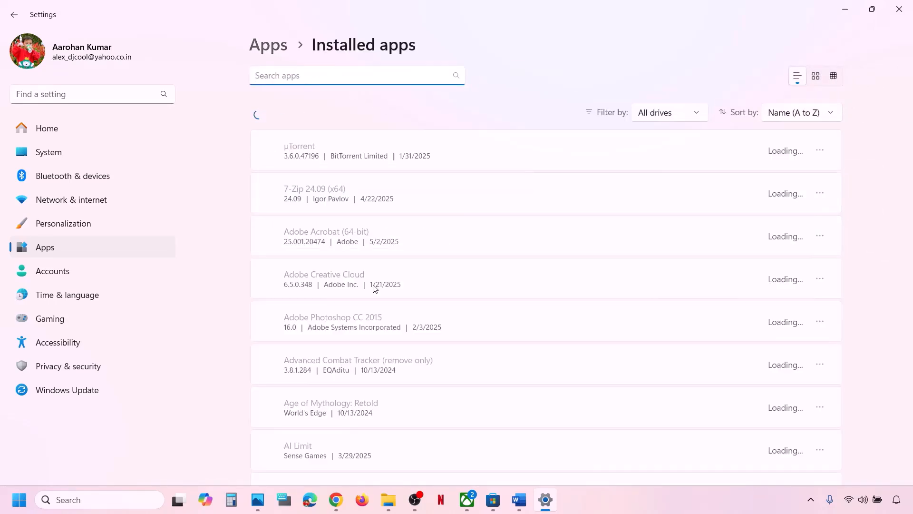
{"action": "scroll", "coordinate": [375, 288], "scroll_direction": "down", "scroll_amount": 10}
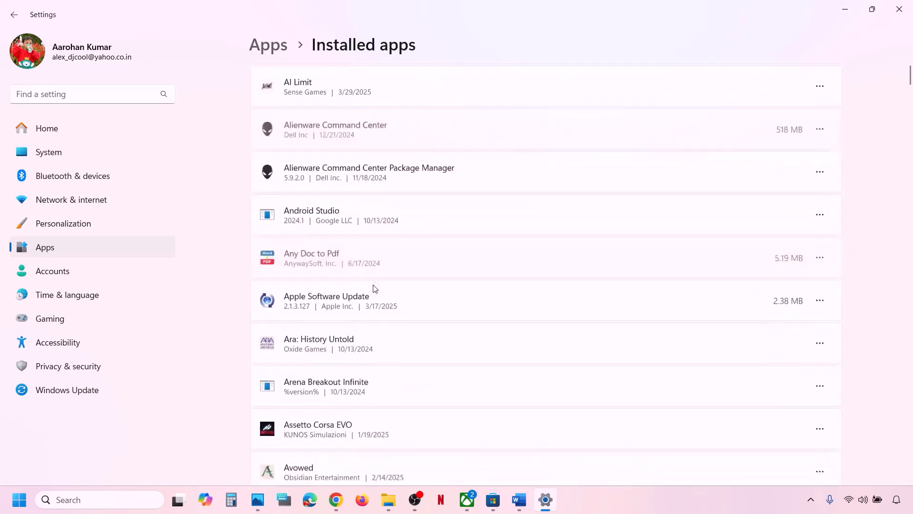
{"action": "scroll", "coordinate": [375, 288], "scroll_direction": "down", "scroll_amount": 2}
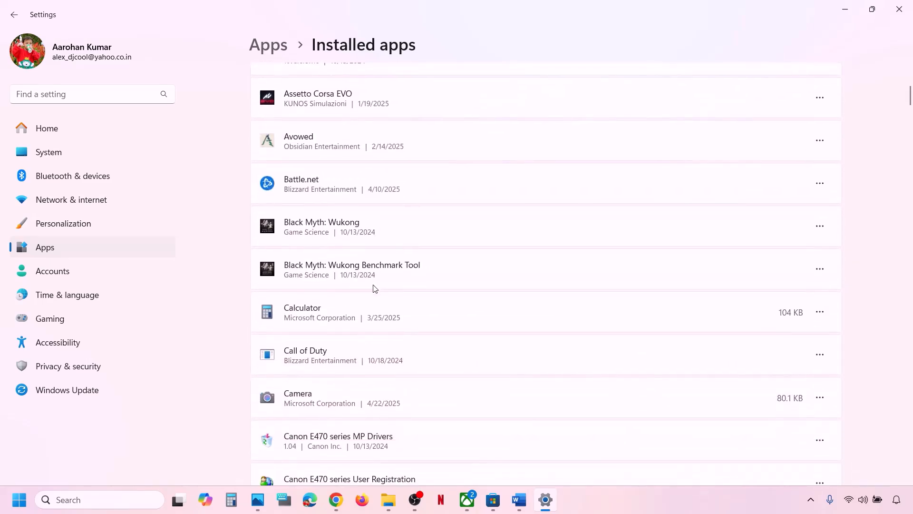
{"action": "scroll", "coordinate": [375, 288], "scroll_direction": "down", "scroll_amount": 14}
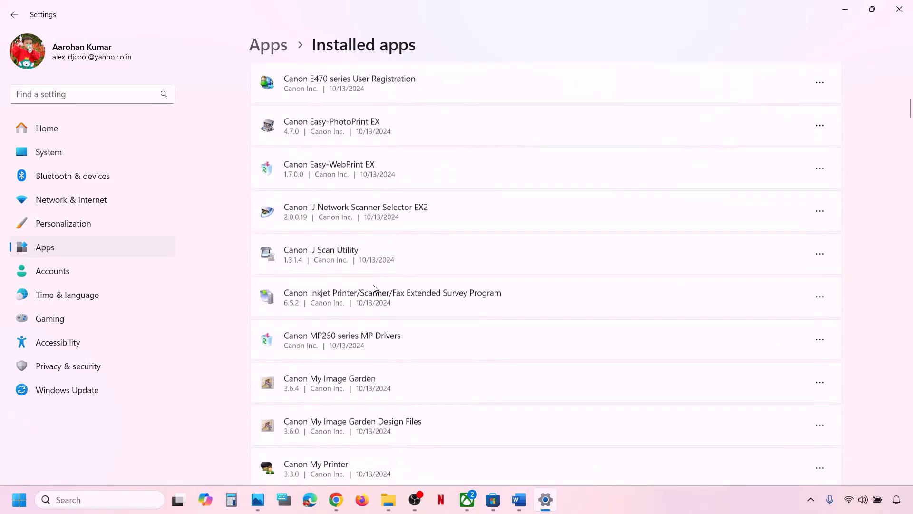
{"action": "scroll", "coordinate": [375, 288], "scroll_direction": "down", "scroll_amount": 7}
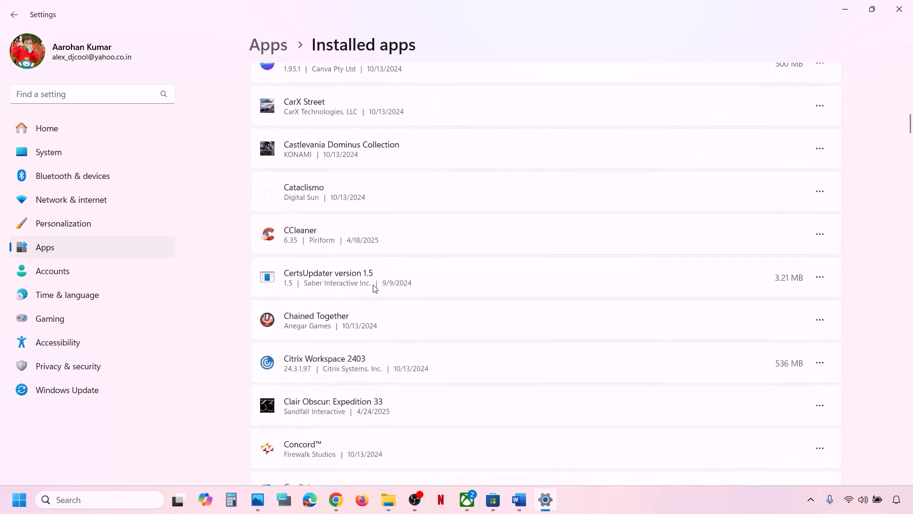
{"action": "scroll", "coordinate": [375, 288], "scroll_direction": "down", "scroll_amount": 2}
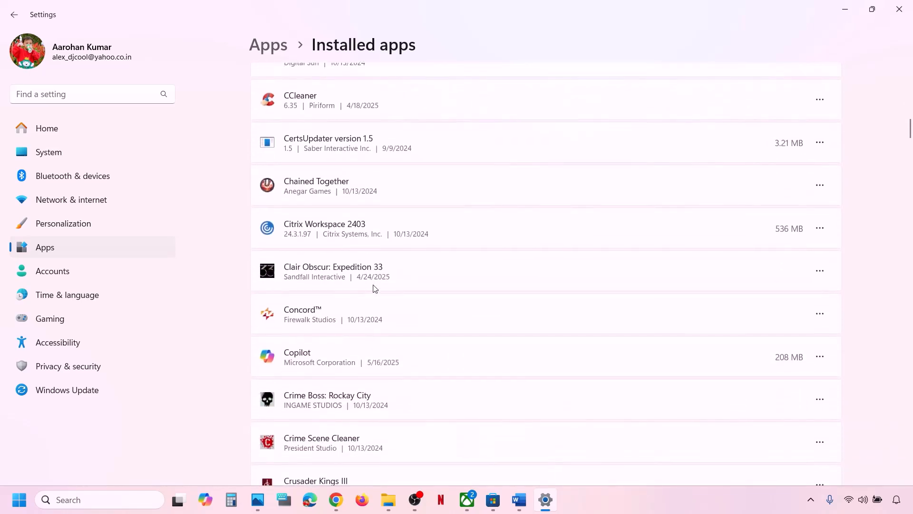
{"action": "scroll", "coordinate": [375, 288], "scroll_direction": "down", "scroll_amount": 8}
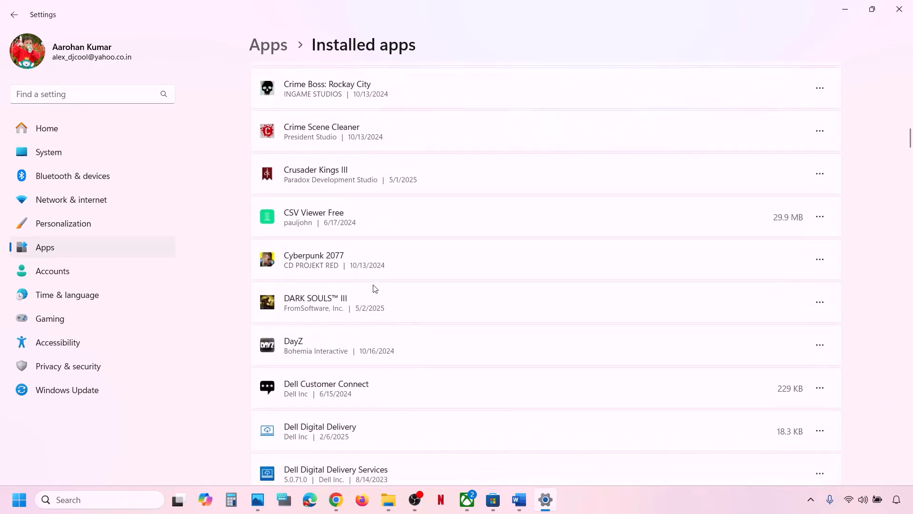
{"action": "scroll", "coordinate": [374, 287], "scroll_direction": "down", "scroll_amount": 15}
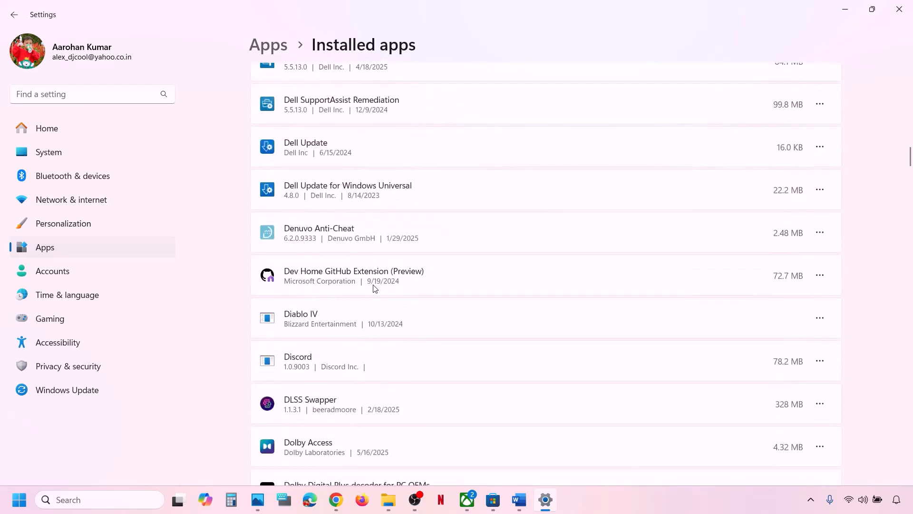
{"action": "scroll", "coordinate": [373, 286], "scroll_direction": "down", "scroll_amount": 3}
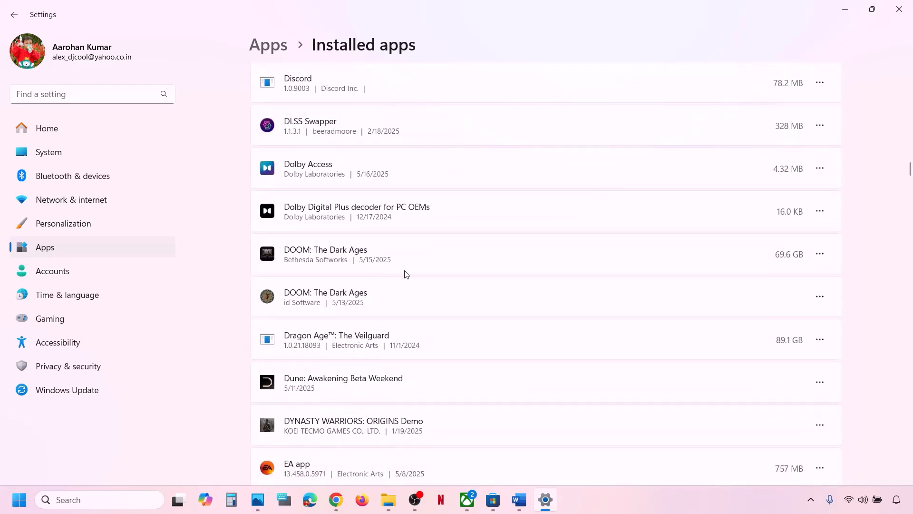
{"action": "left_click", "coordinate": [820, 253]}
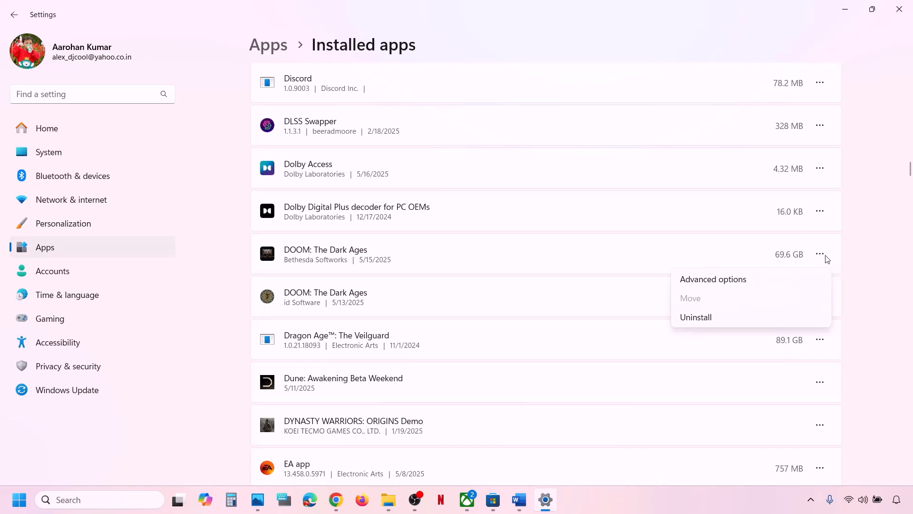
{"action": "left_click", "coordinate": [731, 284]}
- Repair DOOM: The Dark Ages, then reset it and confirm deleting its app data
{"action": "scroll", "coordinate": [456, 311], "scroll_direction": "down", "scroll_amount": 8}
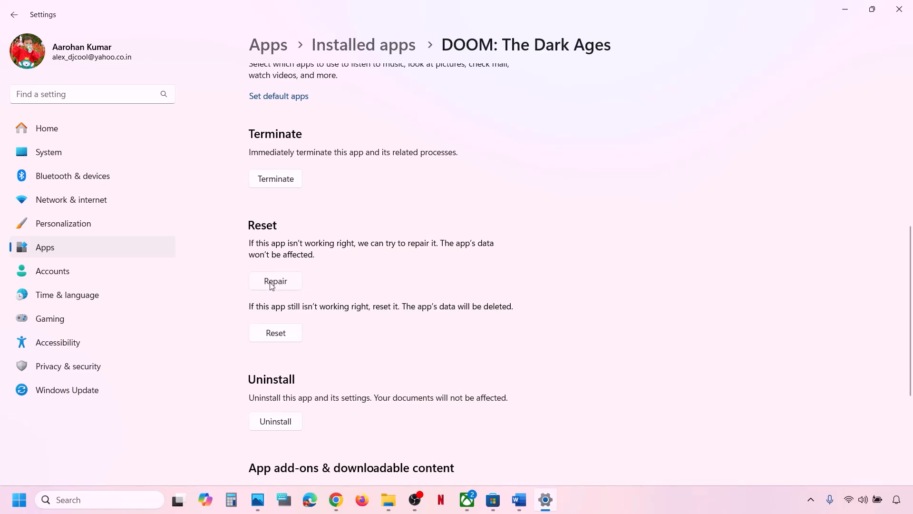
{"action": "left_click", "coordinate": [271, 284]}
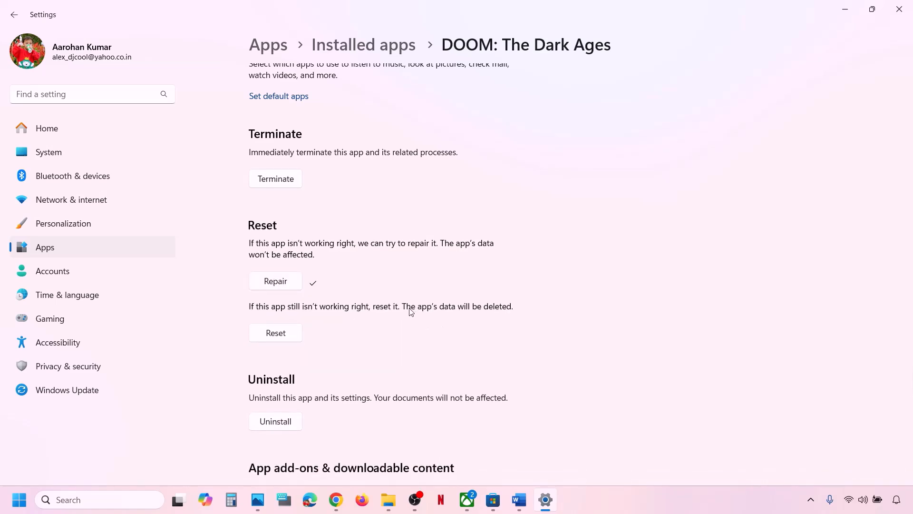
{"action": "left_click", "coordinate": [284, 338]}
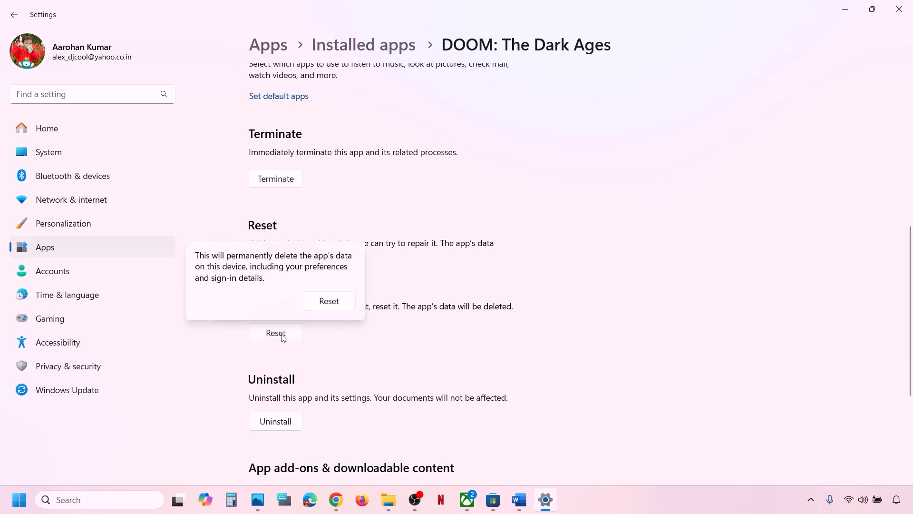
{"action": "left_click", "coordinate": [329, 301]}
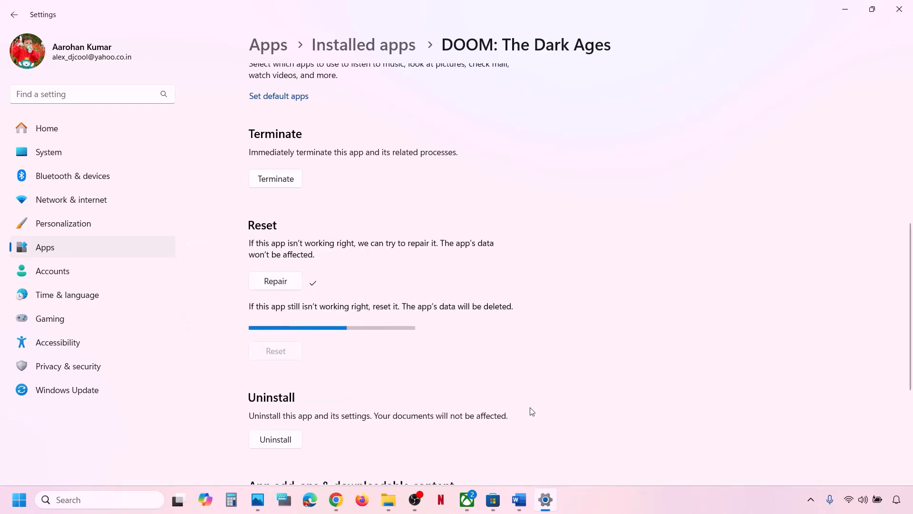
- Open the DOOM: The Dark Ages store listing in the Xbox app
{"action": "left_click", "coordinate": [468, 503]}
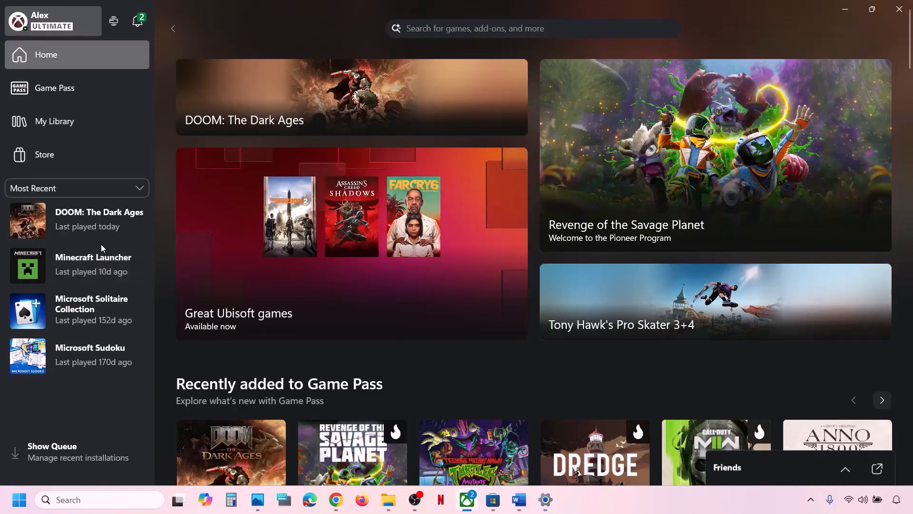
{"action": "left_click", "coordinate": [87, 225]}
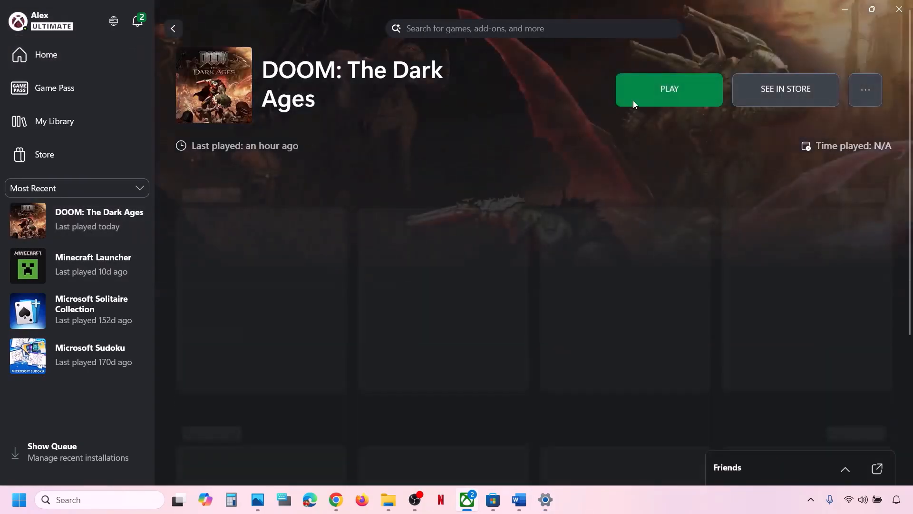
{"action": "left_click", "coordinate": [790, 88]}
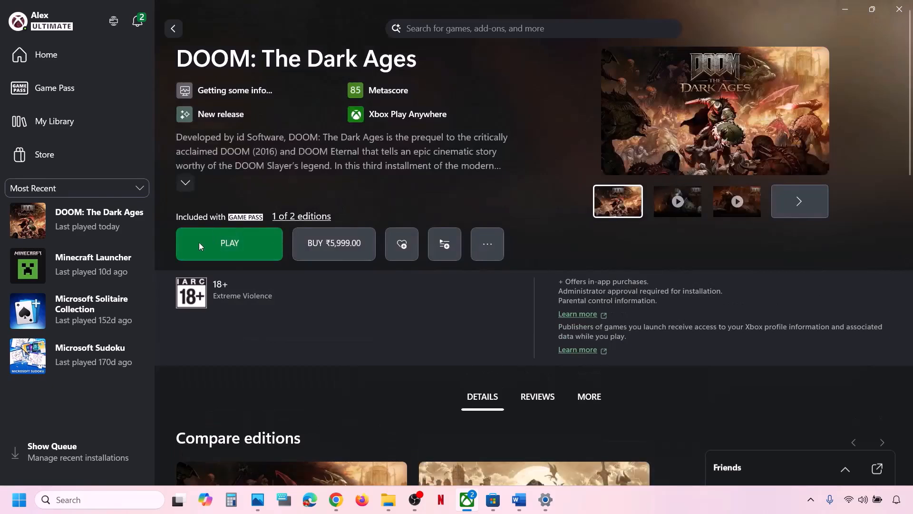
- Quit Xbox from the tray icon, relaunch it, reopen DOOM's store listing, then return to Word
{"action": "left_click", "coordinate": [811, 503]}
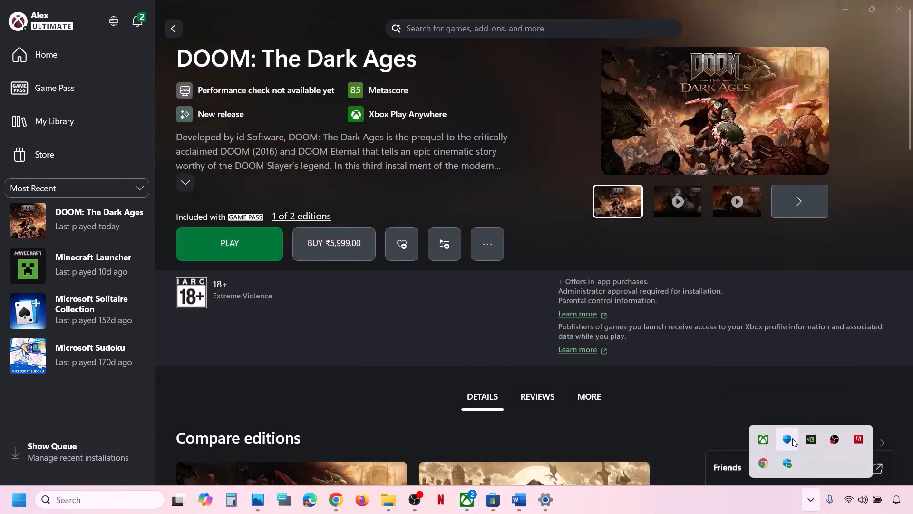
{"action": "right_click", "coordinate": [763, 440]}
{"action": "left_click", "coordinate": [733, 433]}
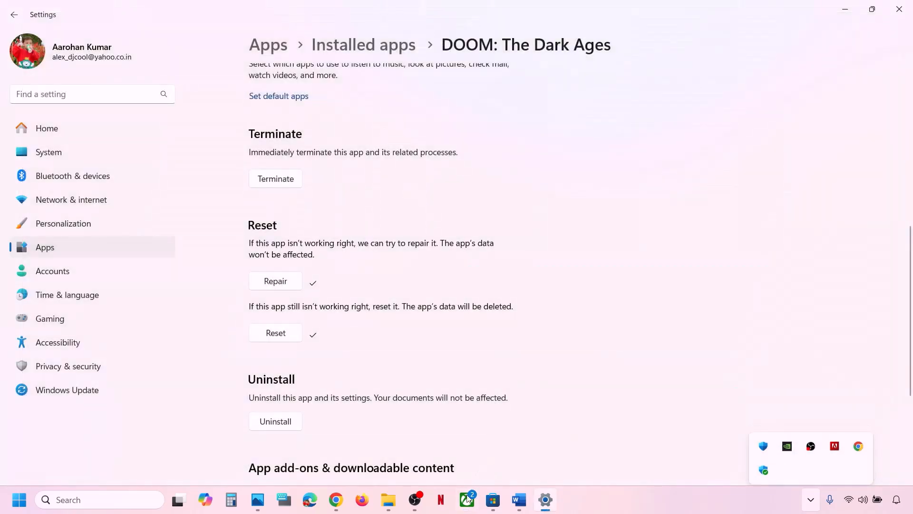
{"action": "left_click", "coordinate": [466, 504]}
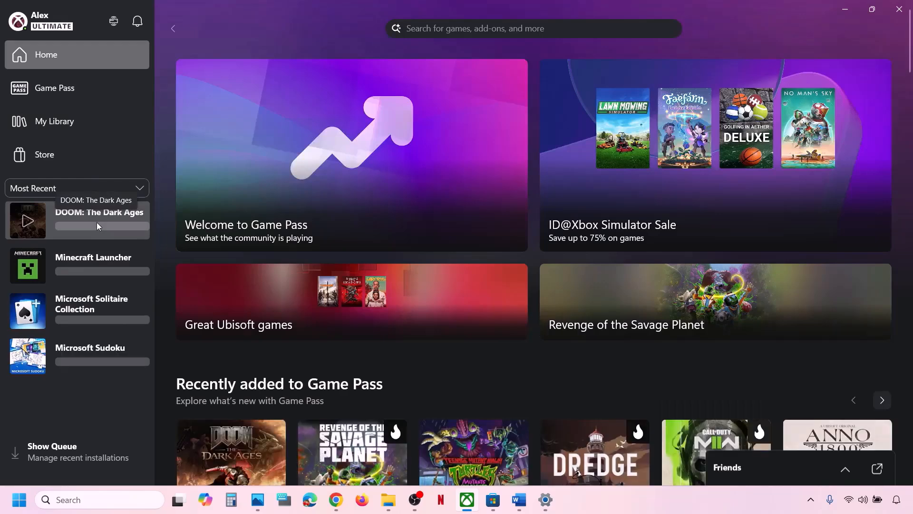
{"action": "left_click", "coordinate": [107, 221]}
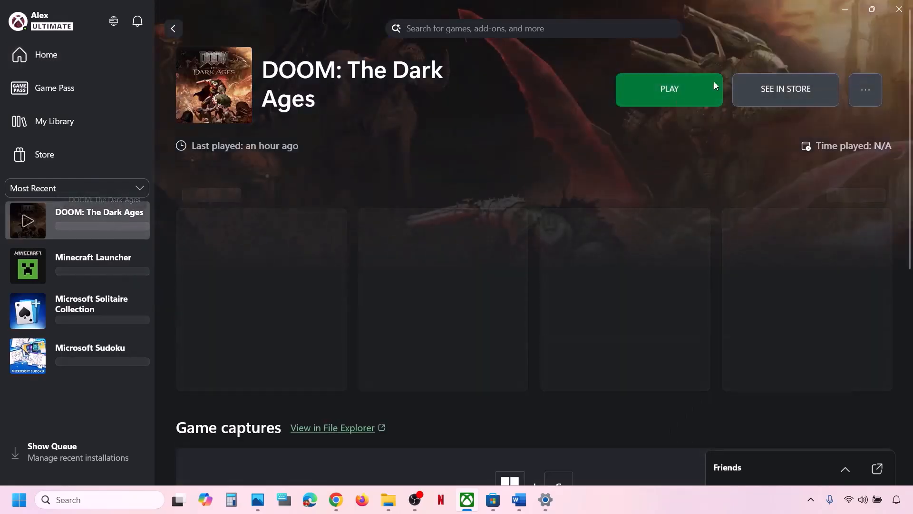
{"action": "left_click", "coordinate": [770, 93]}
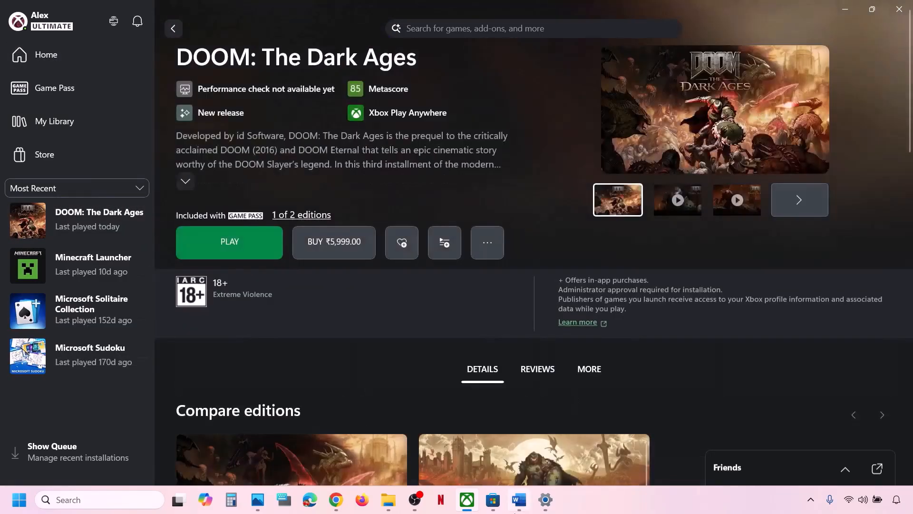
{"action": "left_click", "coordinate": [519, 498]}
{"action": "scroll", "coordinate": [307, 361], "scroll_direction": "down", "scroll_amount": 2}
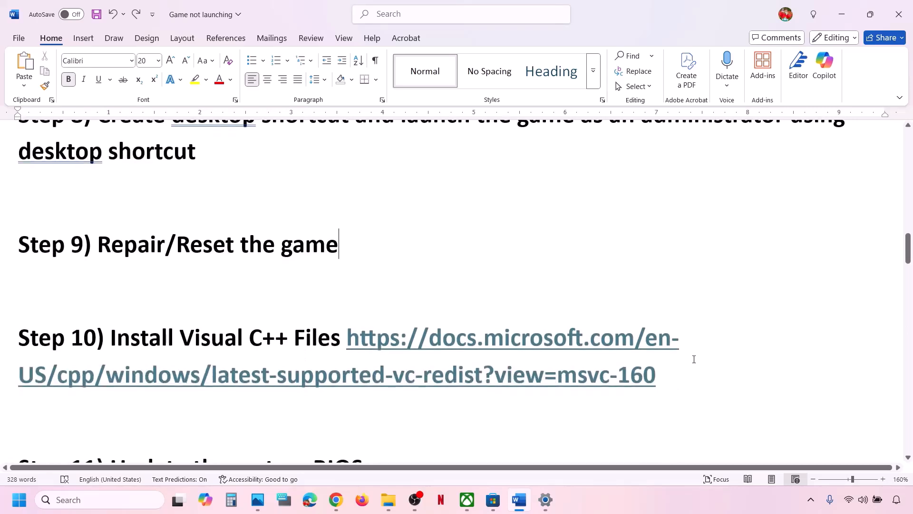
- Open the Step 10 Visual C++ Redistributable downloads link in a new Chrome tab
{"action": "left_click_drag", "start_coordinate": [669, 373], "coordinate": [351, 340]}
{"action": "key", "text": "ctrl+c"}
{"action": "left_click", "coordinate": [336, 499]}
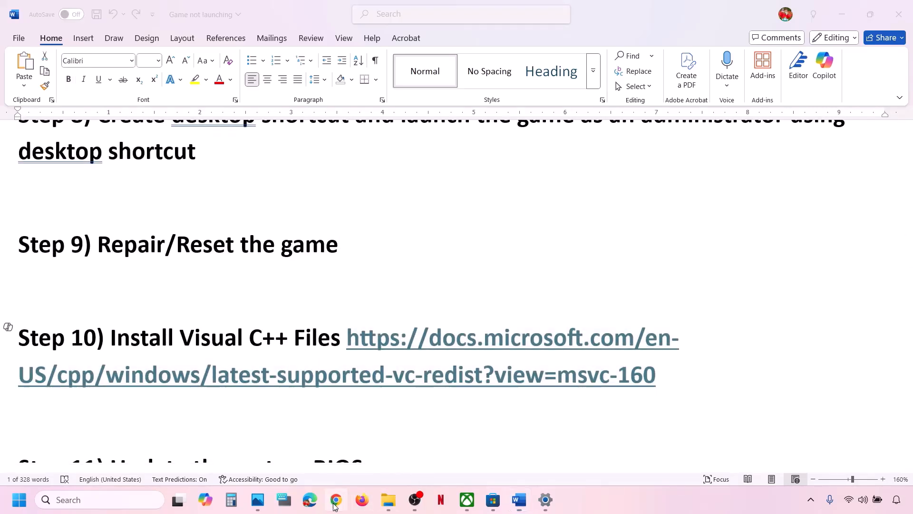
{"action": "left_click", "coordinate": [174, 12]}
{"action": "key", "text": "ctrl+v"}
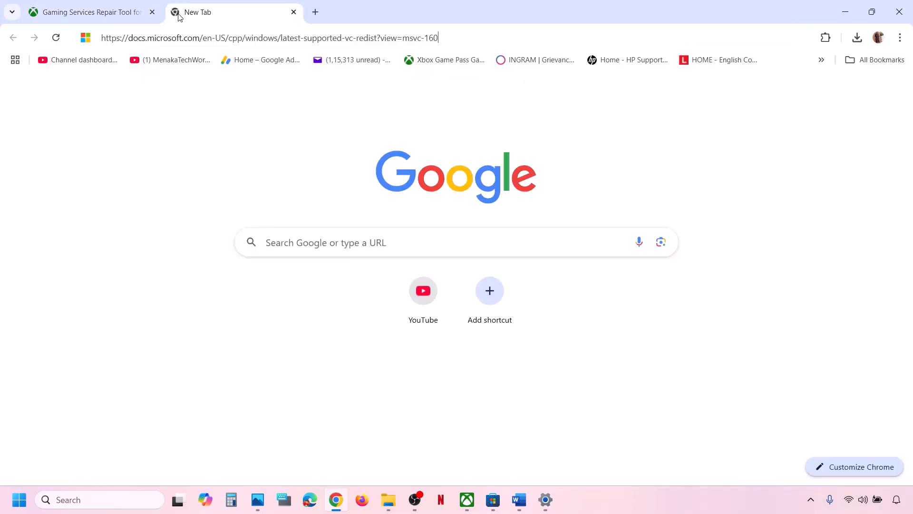
{"action": "key", "text": "Return"}
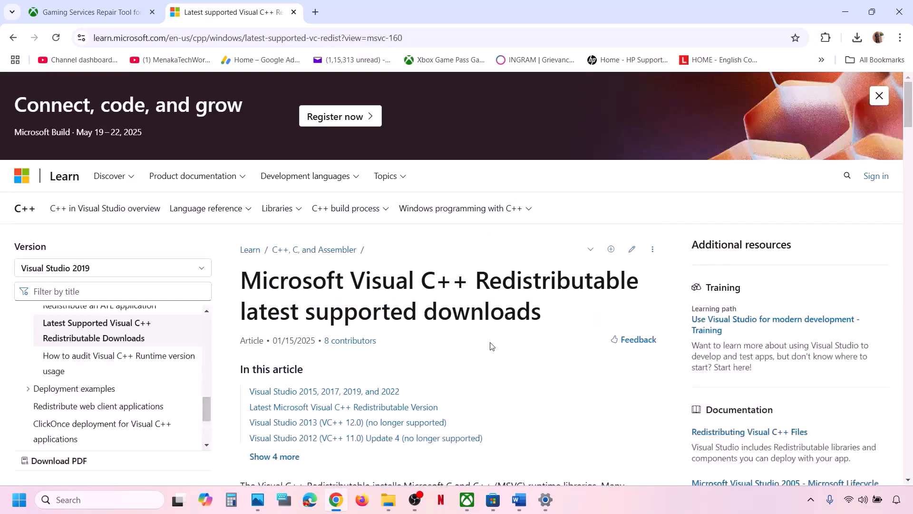
- Download the X86 Visual C++ Redistributable installer, VC_redist.x86.exe
{"action": "scroll", "coordinate": [491, 341], "scroll_direction": "down", "scroll_amount": 8}
{"action": "scroll", "coordinate": [491, 341], "scroll_direction": "down", "scroll_amount": 3}
{"action": "scroll", "coordinate": [336, 386], "scroll_direction": "down", "scroll_amount": 6}
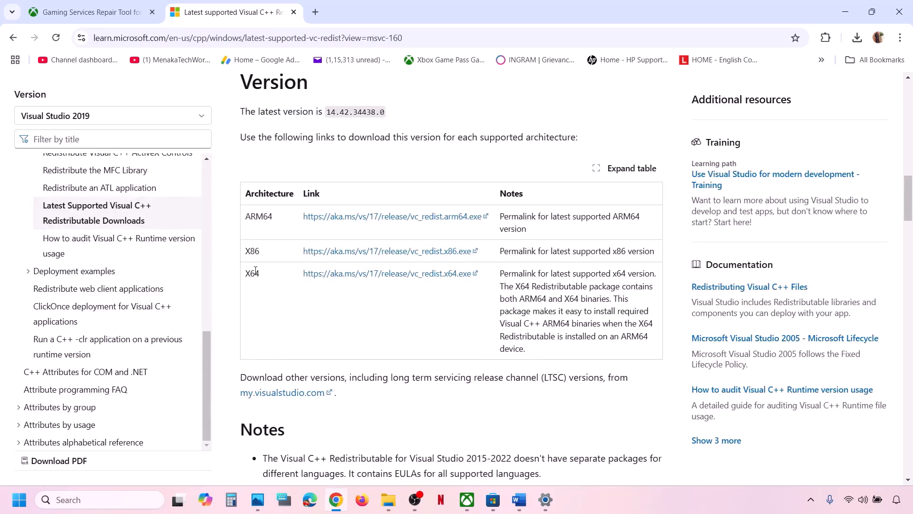
{"action": "left_click_drag", "start_coordinate": [256, 271], "coordinate": [255, 250]}
{"action": "double_click", "coordinate": [255, 249]}
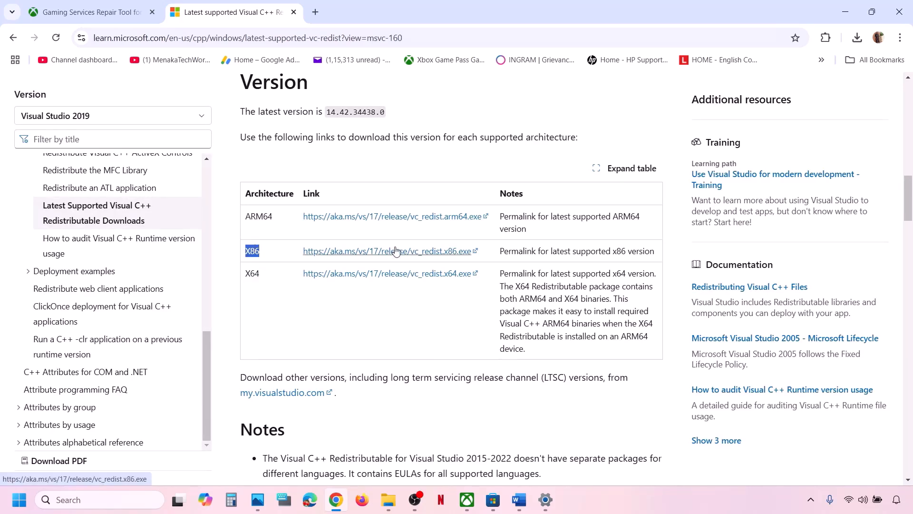
{"action": "left_click", "coordinate": [396, 251]}
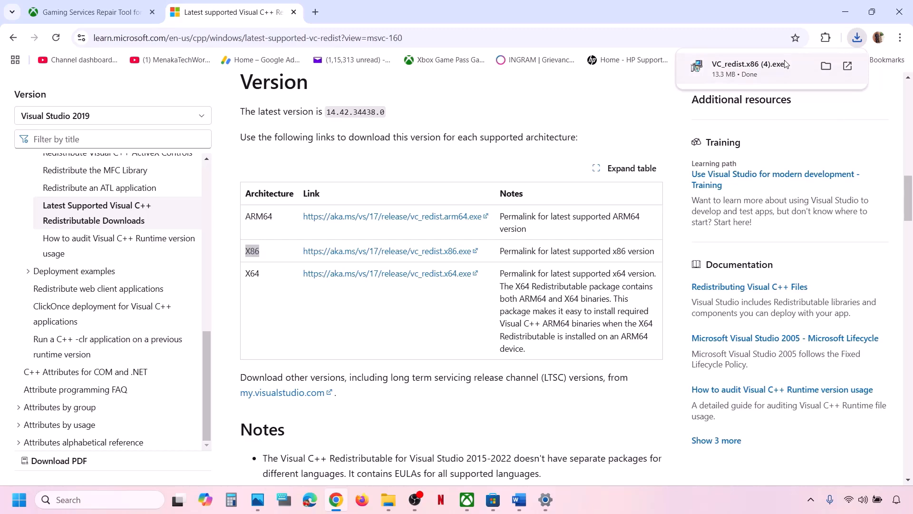
- Accept the license and install the x86 Visual C++ 2015-2022 Redistributable 14.44.35112
{"action": "left_click", "coordinate": [785, 64]}
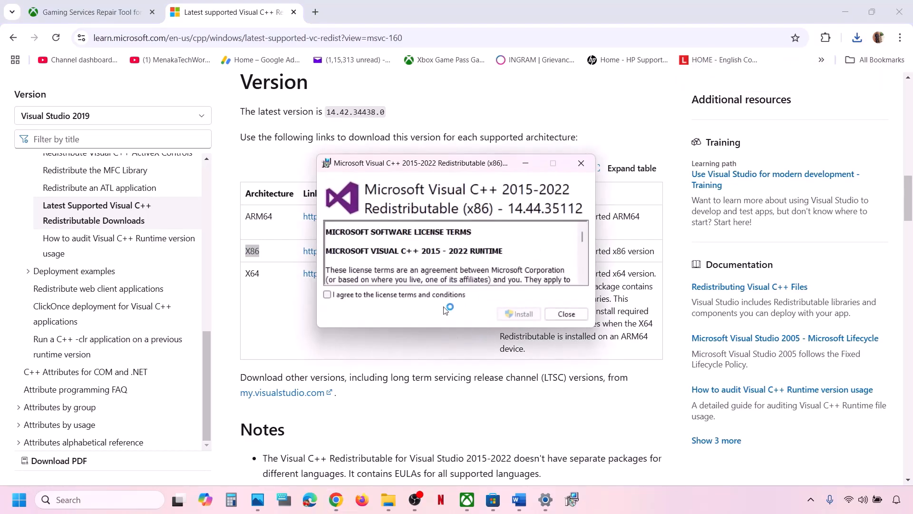
{"action": "left_click", "coordinate": [408, 295]}
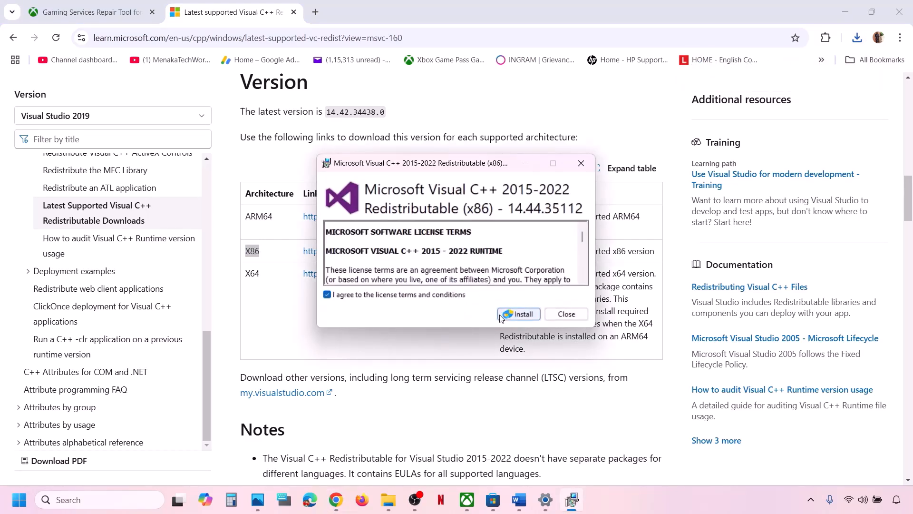
{"action": "left_click", "coordinate": [525, 315]}
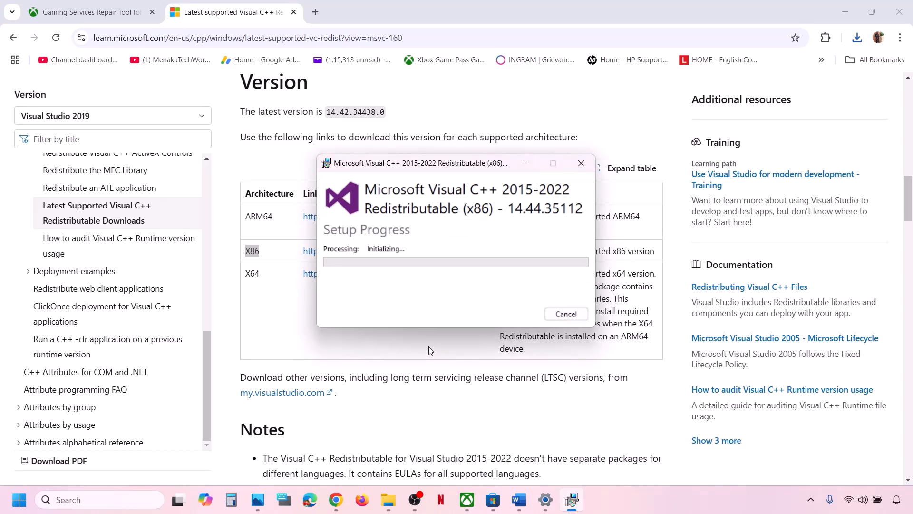
- Run the x64 redistributable installer and repair it, arranging both setup windows side by side
{"action": "left_click", "coordinate": [253, 273]}
{"action": "double_click", "coordinate": [253, 274]}
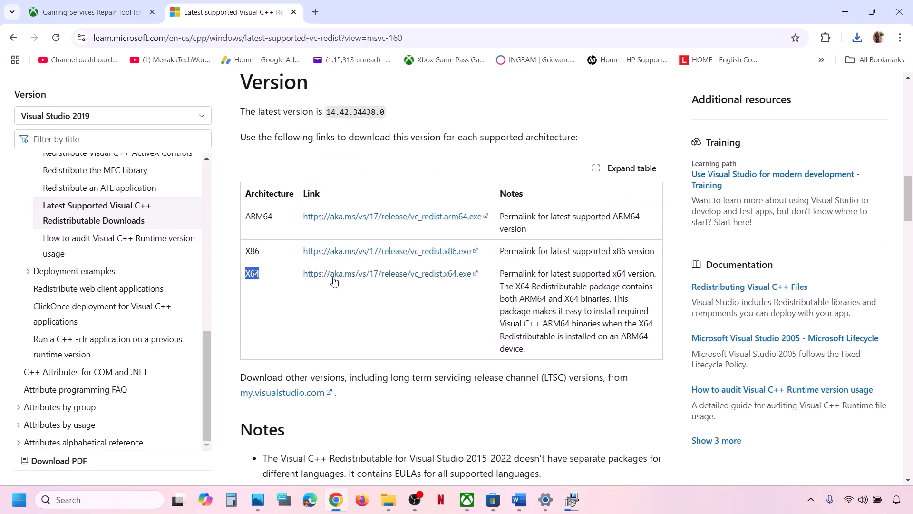
{"action": "left_click", "coordinate": [857, 37]}
{"action": "left_click", "coordinate": [760, 90]}
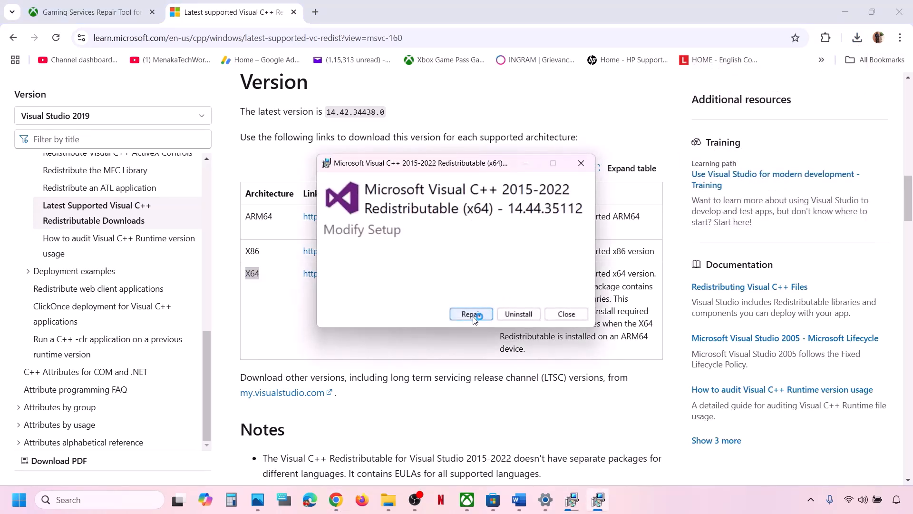
{"action": "left_click", "coordinate": [473, 314]}
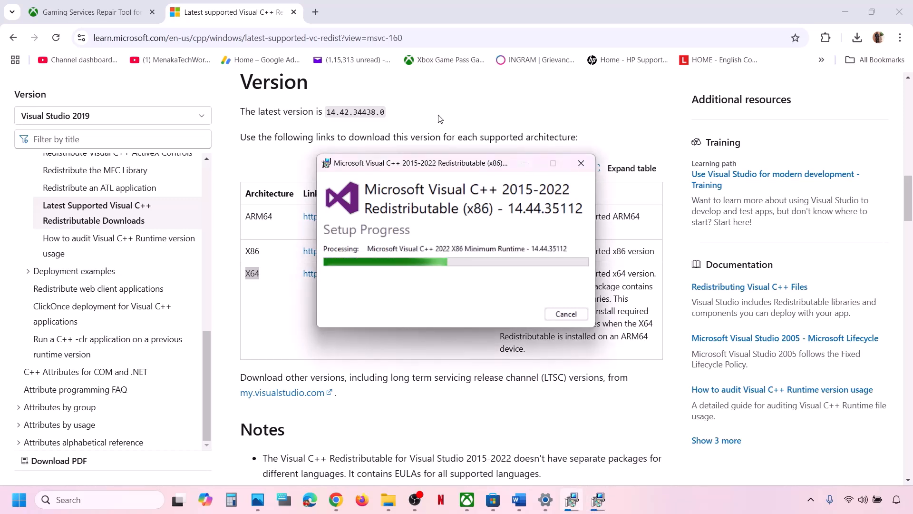
{"action": "left_click_drag", "start_coordinate": [444, 163], "coordinate": [621, 183]}
{"action": "left_click", "coordinate": [427, 166]}
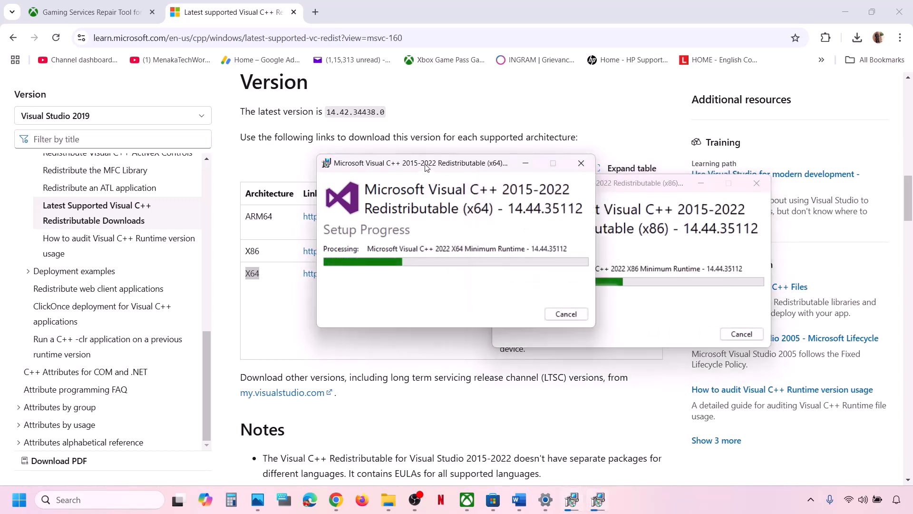
{"action": "left_click_drag", "start_coordinate": [427, 166], "coordinate": [315, 210]}
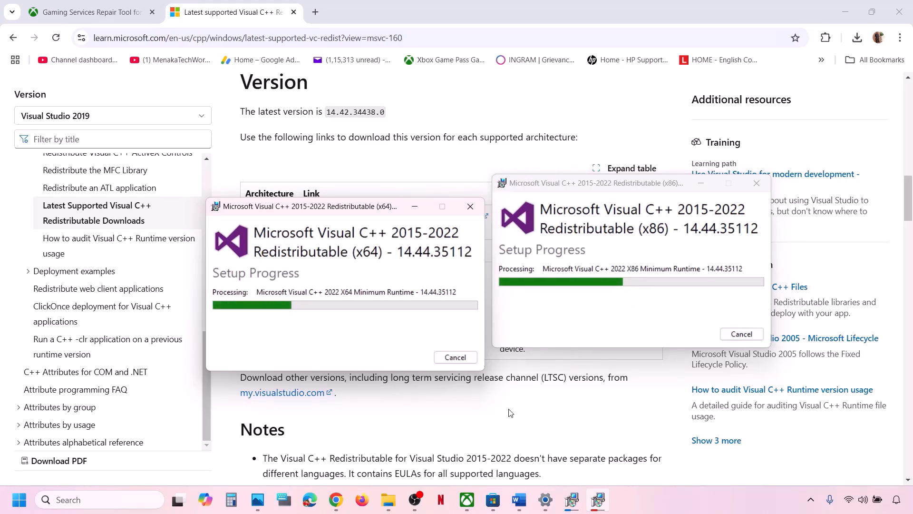
- Check the power options without restarting, then return to the Word checklist
{"action": "left_click", "coordinate": [19, 499]}
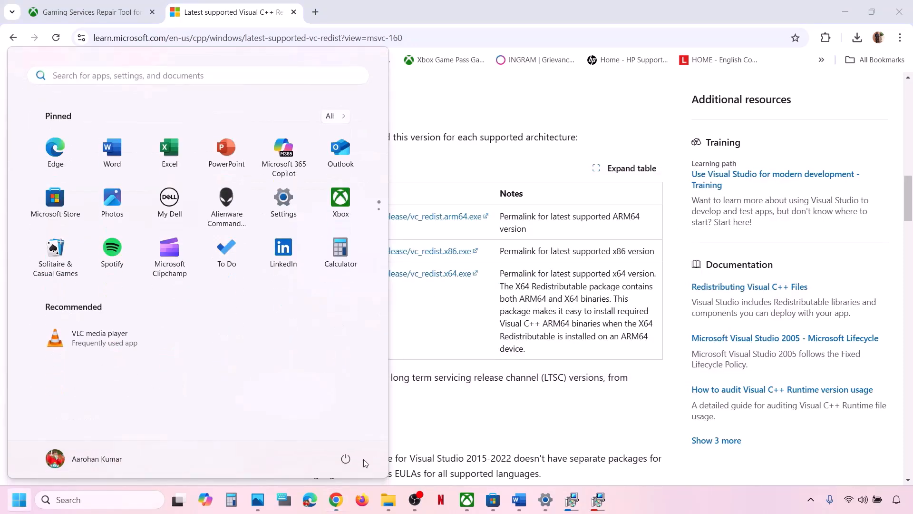
{"action": "left_click", "coordinate": [345, 458]}
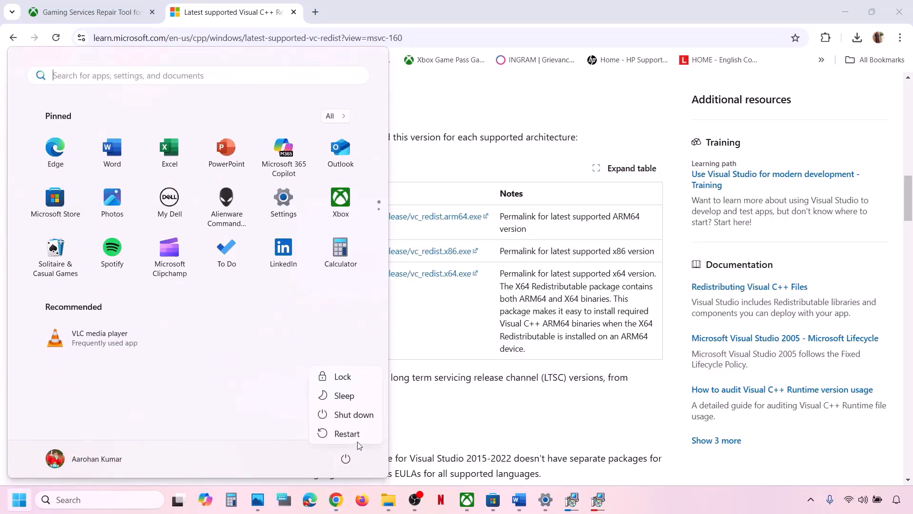
{"action": "left_click", "coordinate": [437, 431]}
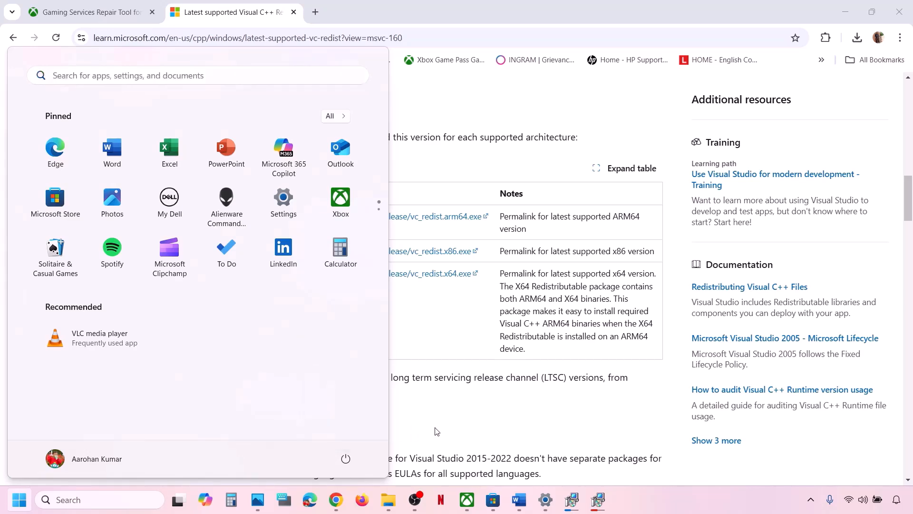
{"action": "left_click", "coordinate": [519, 500]}
{"action": "scroll", "coordinate": [349, 362], "scroll_direction": "down", "scroll_amount": 2}
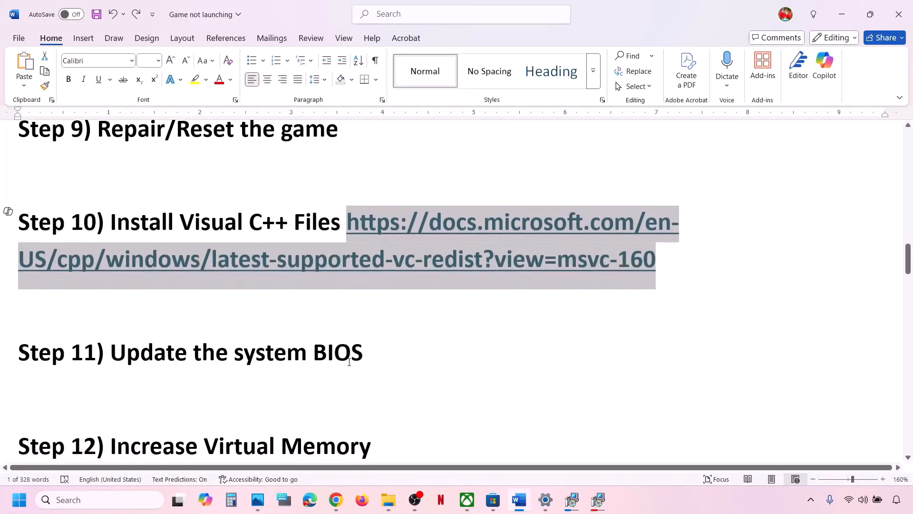
- Read Step 11 (Update the system BIOS) and scroll to Step 12's virtual memory sizing rules
{"action": "left_click_drag", "start_coordinate": [125, 349], "coordinate": [370, 351]}
{"action": "left_click", "coordinate": [370, 351]}
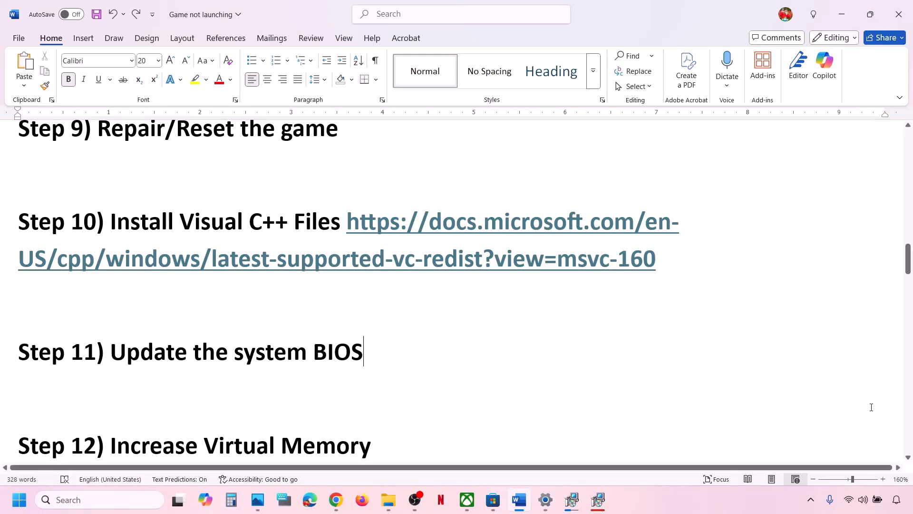
{"action": "left_click", "coordinate": [876, 508]}
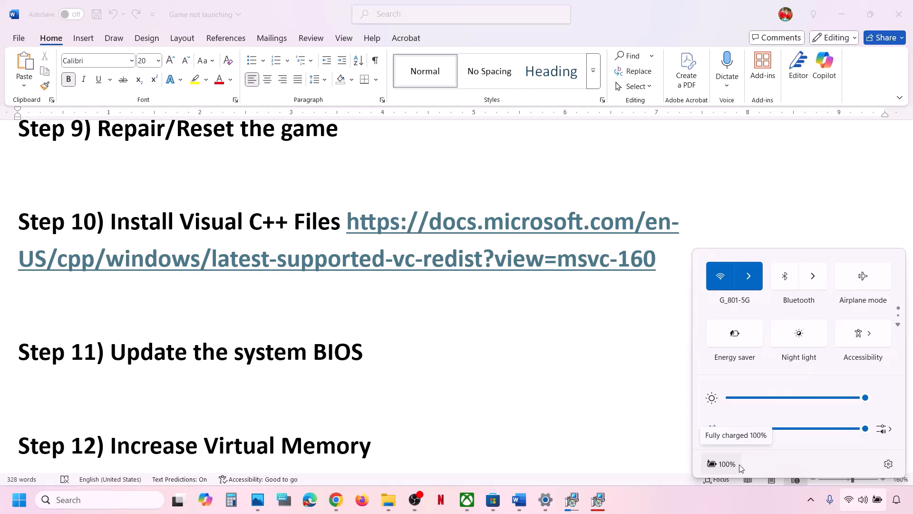
{"action": "left_click", "coordinate": [385, 352]}
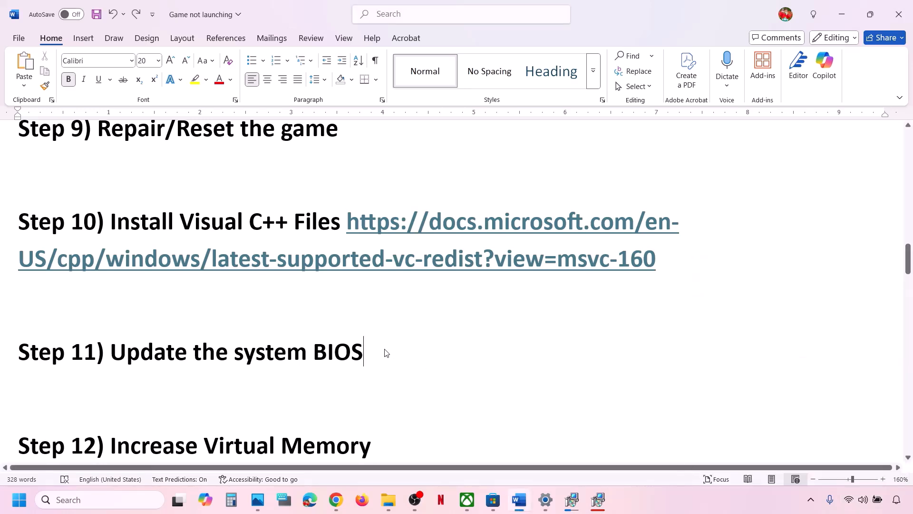
{"action": "left_click_drag", "start_coordinate": [385, 352], "coordinate": [96, 352]}
{"action": "scroll", "coordinate": [94, 352], "scroll_direction": "down", "scroll_amount": 1}
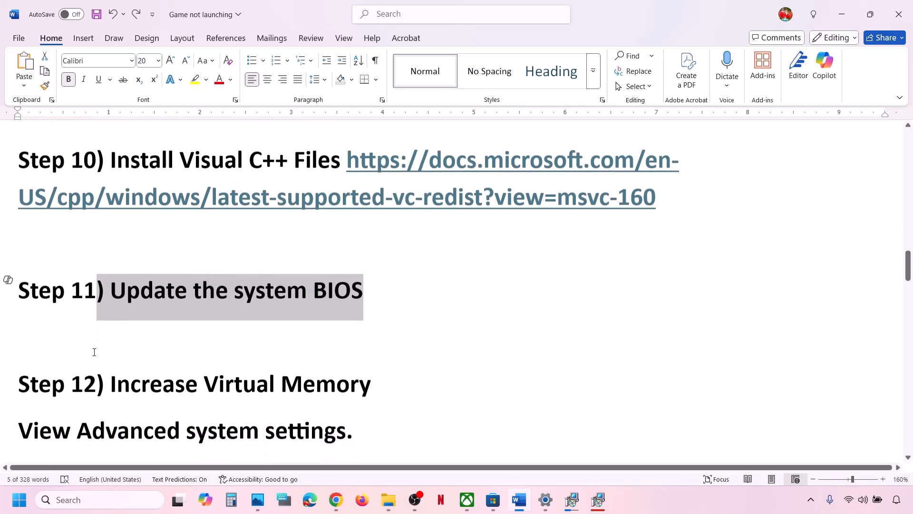
{"action": "scroll", "coordinate": [94, 352], "scroll_direction": "down", "scroll_amount": 2}
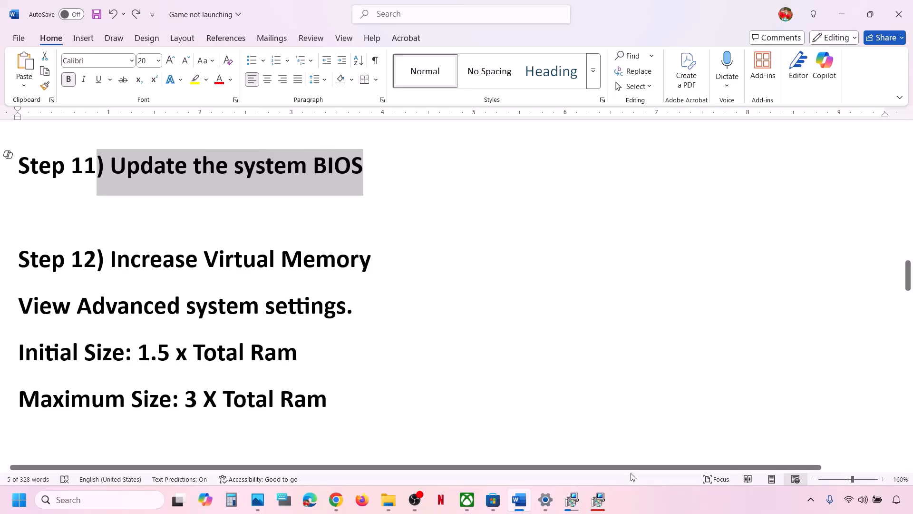
{"action": "left_click", "coordinate": [632, 491]}
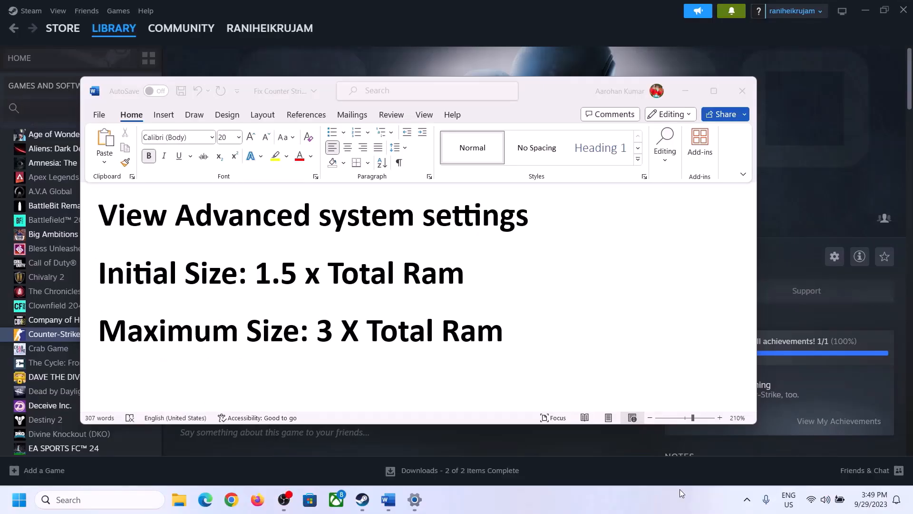
- Copy 'View advanced system settings' from the checklist and open it through Windows search
{"action": "left_click", "coordinate": [131, 222]}
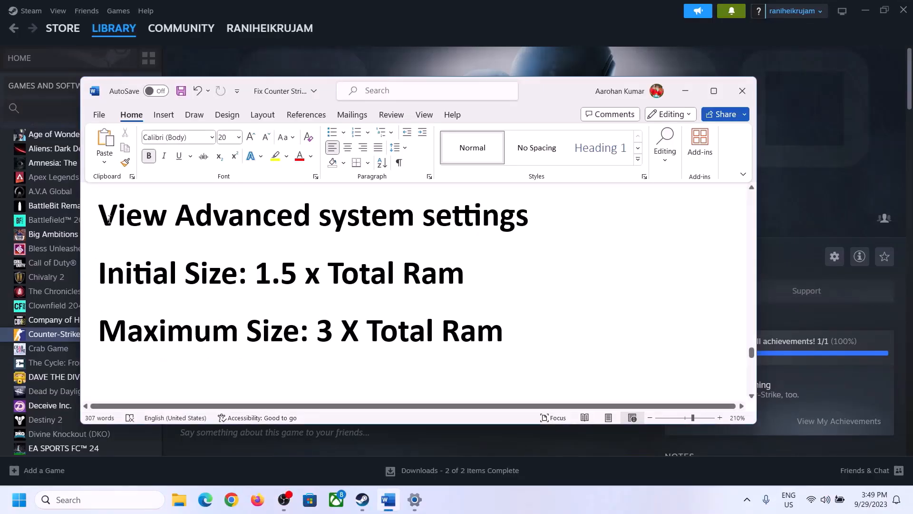
{"action": "left_click_drag", "start_coordinate": [132, 221], "coordinate": [491, 239]}
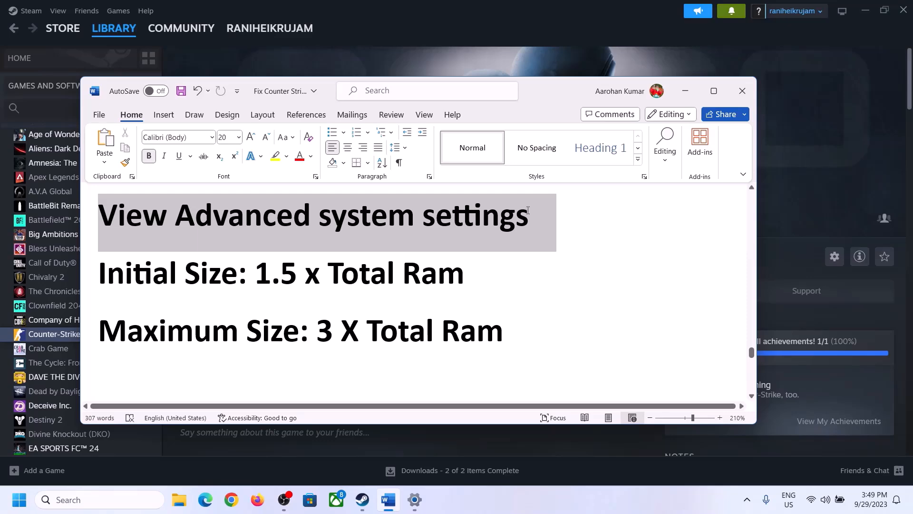
{"action": "key", "text": "ctrl+c"}
{"action": "left_click", "coordinate": [109, 500]}
{"action": "key", "text": "ctrl+v"}
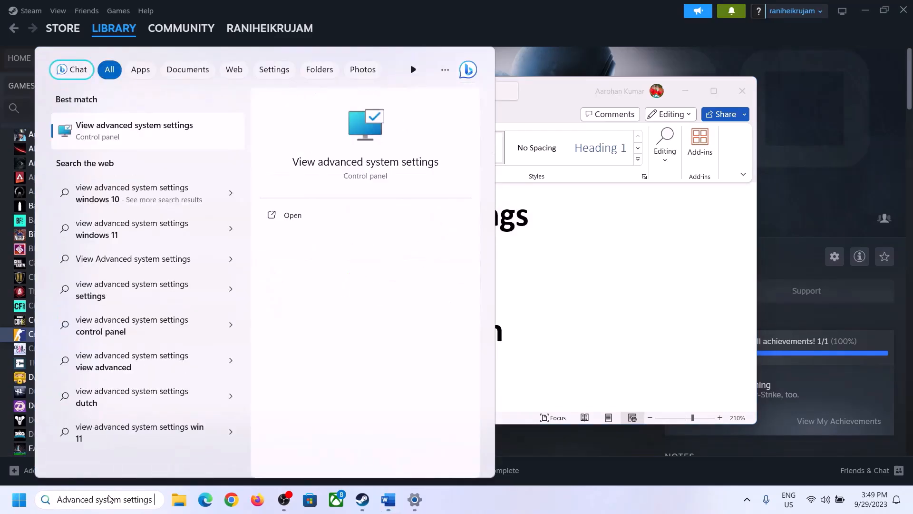
{"action": "left_click", "coordinate": [129, 136]}
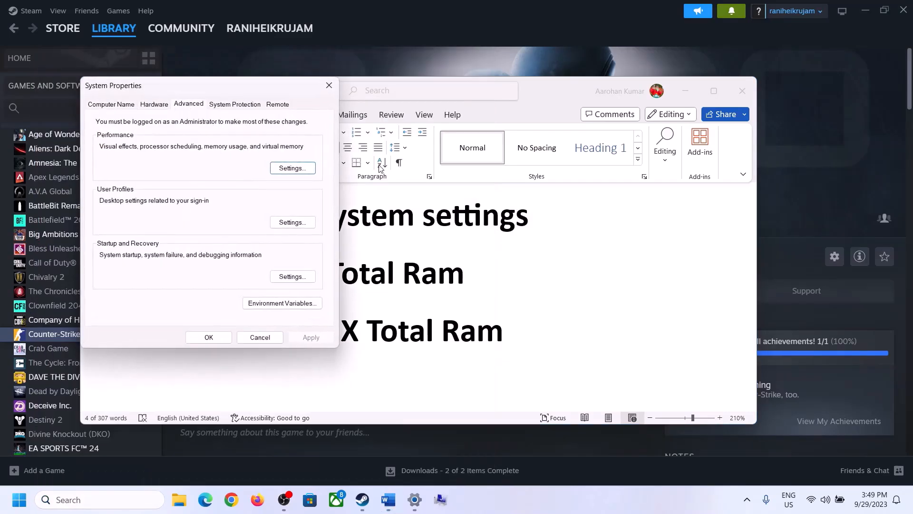
{"action": "left_click_drag", "start_coordinate": [190, 91], "coordinate": [408, 162]}
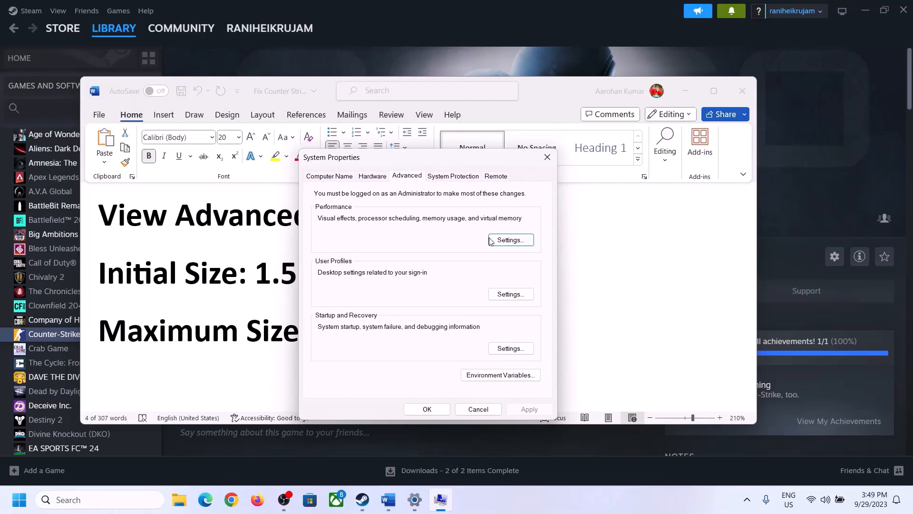
- In Virtual Memory, turn off automatic paging file management and choose Custom size for C:
{"action": "left_click", "coordinate": [511, 240]}
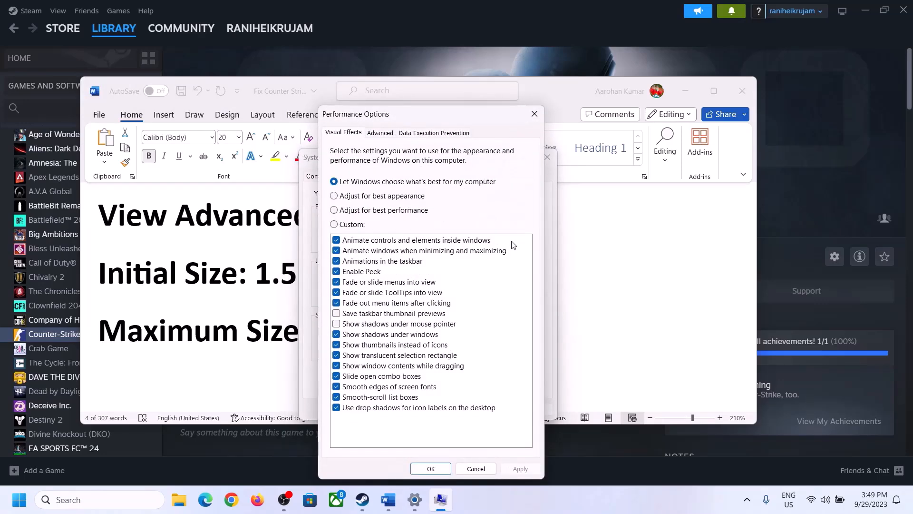
{"action": "left_click", "coordinate": [386, 138]}
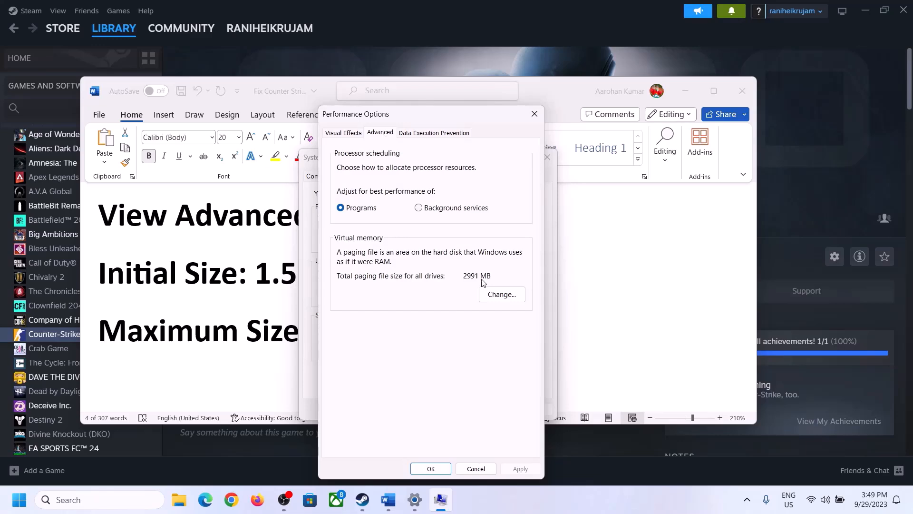
{"action": "left_click", "coordinate": [505, 294]}
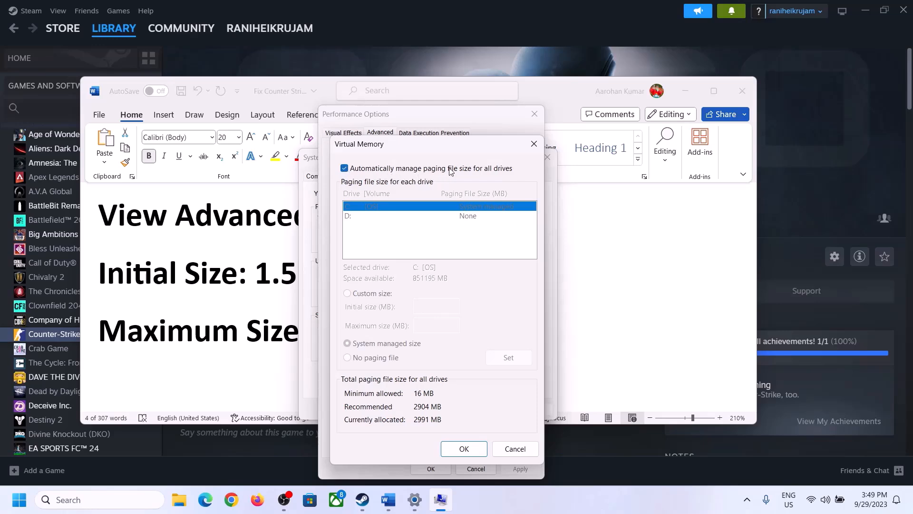
{"action": "left_click", "coordinate": [345, 170]}
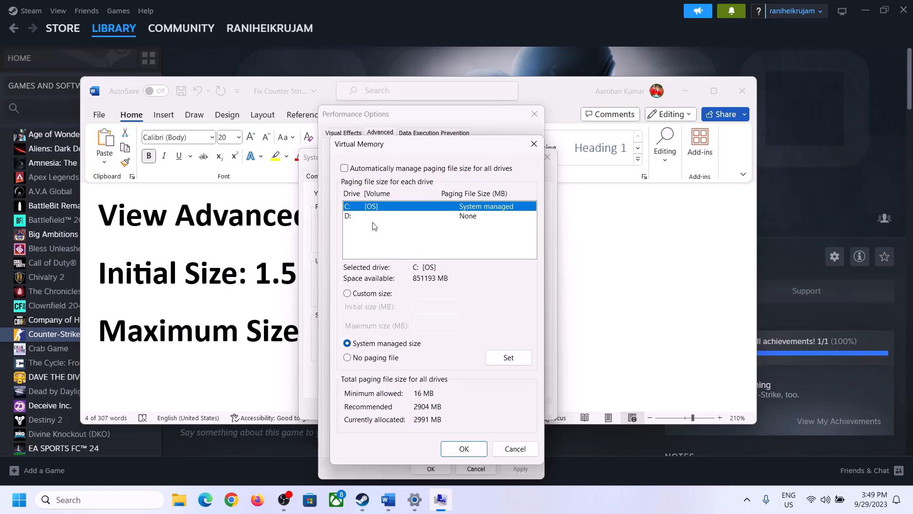
{"action": "left_click", "coordinate": [347, 294]}
{"action": "left_click", "coordinate": [437, 307]}
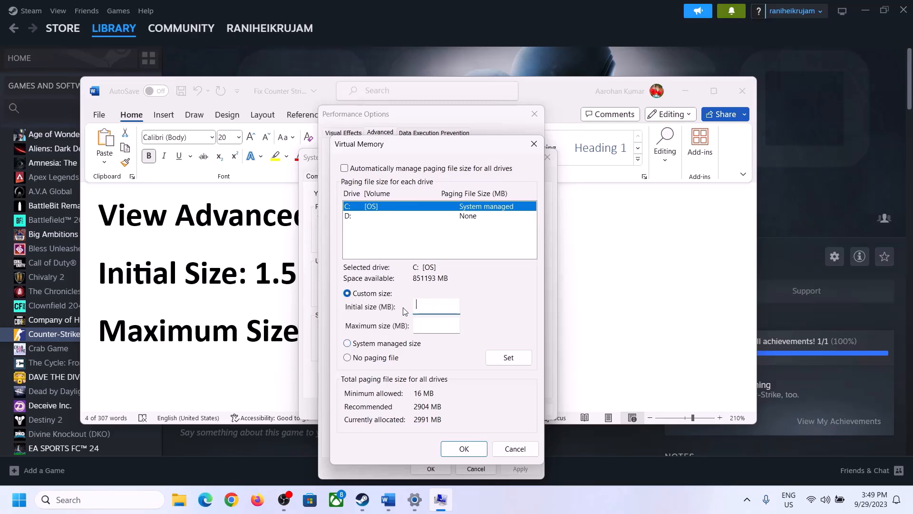
- Note the 1.5 x Total Ram rule in Word, then open Settings > System > About
{"action": "left_click", "coordinate": [253, 281]}
{"action": "left_click_drag", "start_coordinate": [261, 273], "coordinate": [423, 284]}
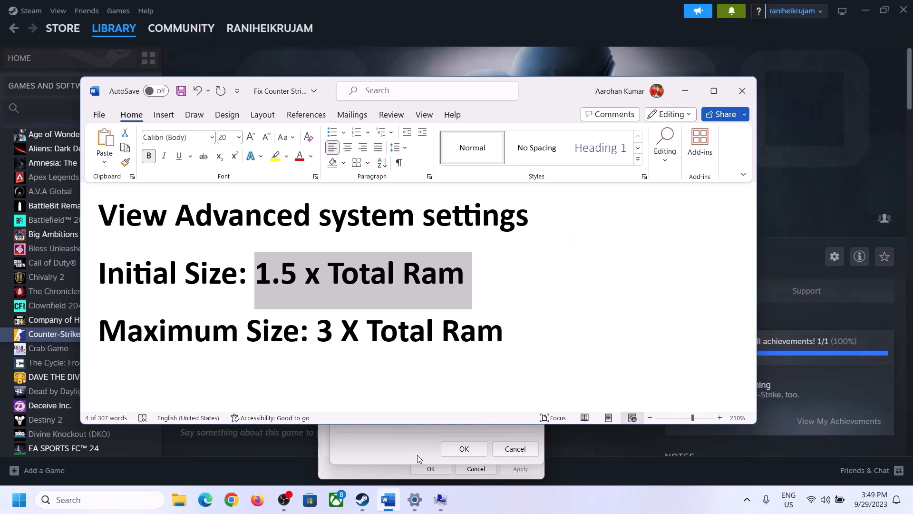
{"action": "left_click", "coordinate": [415, 501]}
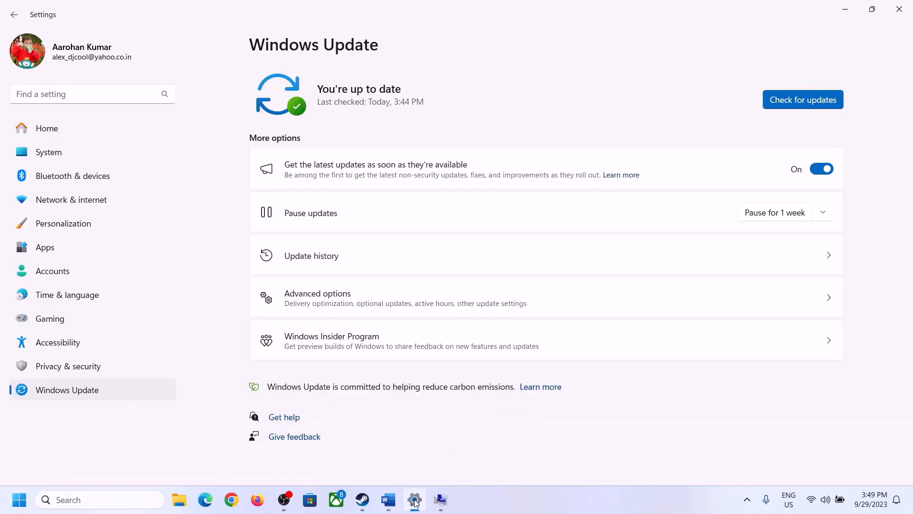
{"action": "left_click", "coordinate": [43, 154]}
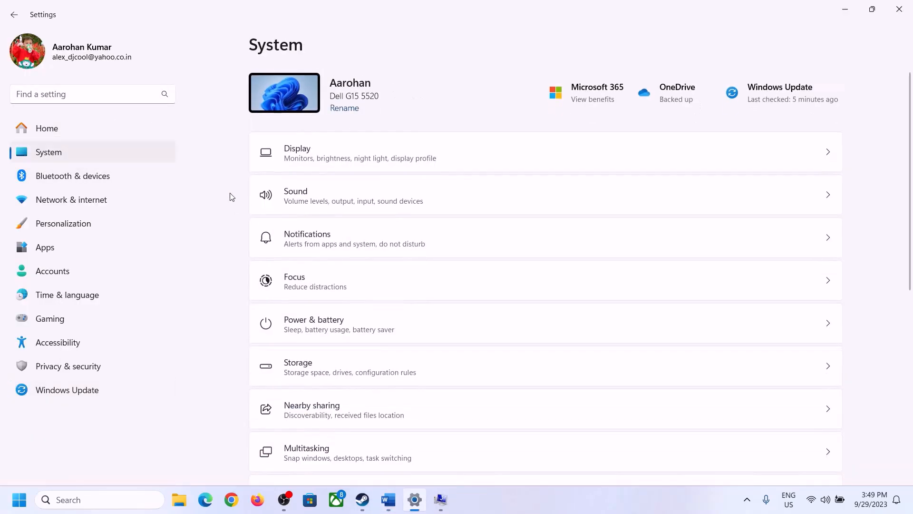
{"action": "scroll", "coordinate": [336, 368], "scroll_direction": "down", "scroll_amount": 7}
{"action": "left_click", "coordinate": [298, 449]}
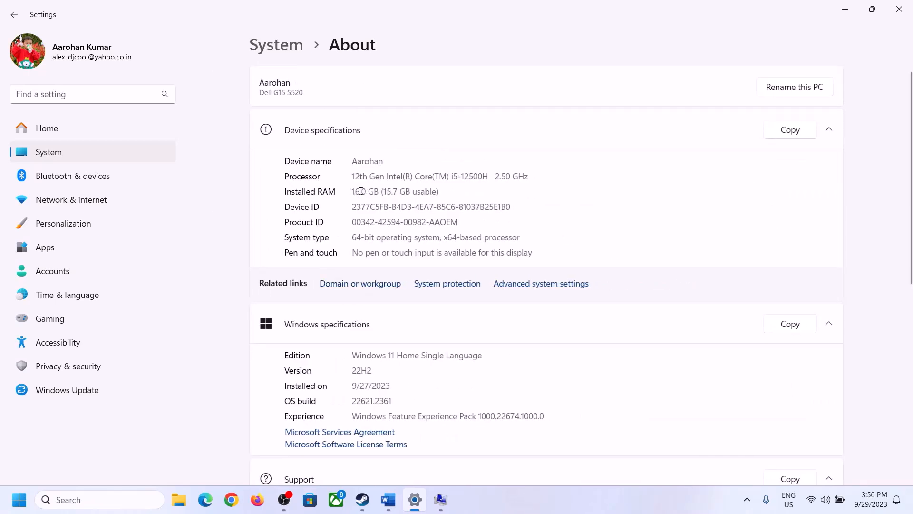
- Highlight the 16 GB Installed RAM figure, then bring the Virtual Memory dialog back
{"action": "left_click_drag", "start_coordinate": [362, 191], "coordinate": [348, 191]}
{"action": "left_click", "coordinate": [367, 193]}
{"action": "left_click_drag", "start_coordinate": [363, 190], "coordinate": [348, 186]}
{"action": "left_click", "coordinate": [437, 499]}
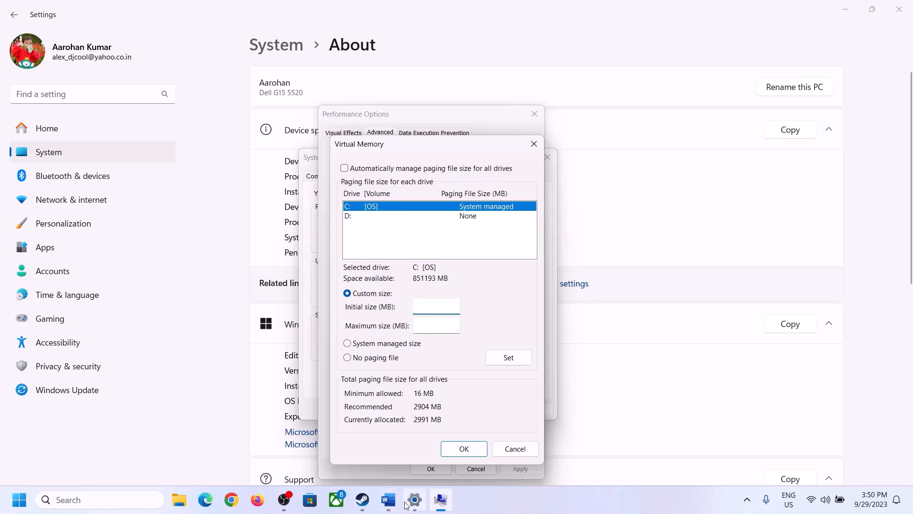
- Launch Calculator with 'calc' from the Run box and place it beside the checklist
{"action": "key", "text": "super+r"}
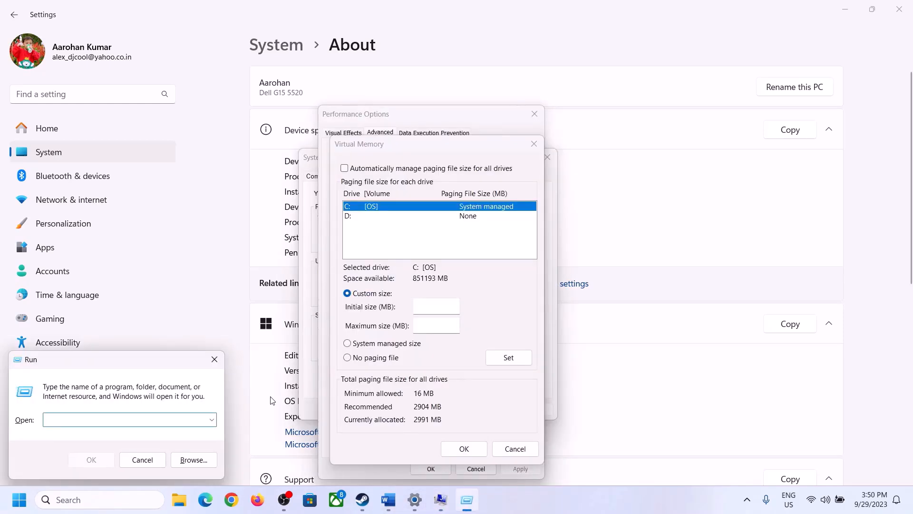
{"action": "type", "text": "calc"}
{"action": "left_click", "coordinate": [91, 460]}
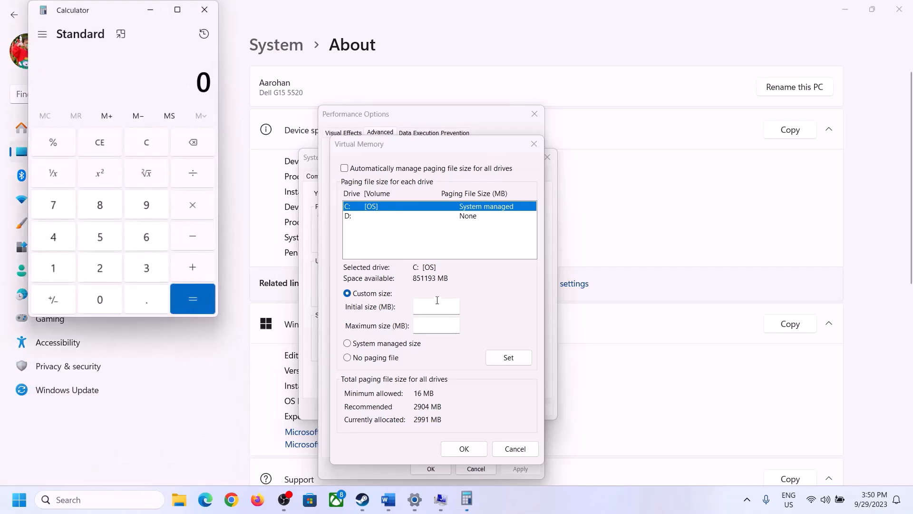
{"action": "left_click_drag", "start_coordinate": [113, 19], "coordinate": [664, 160]}
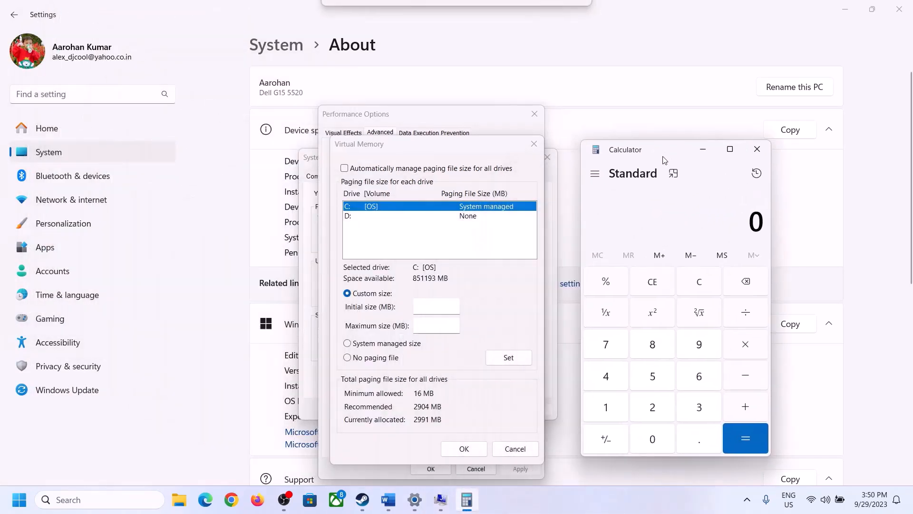
{"action": "left_click", "coordinate": [387, 508]}
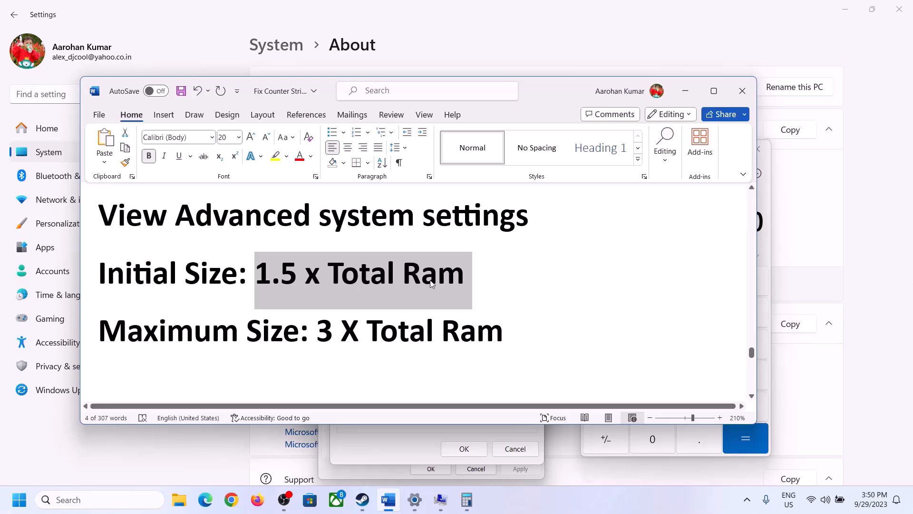
{"action": "left_click", "coordinate": [466, 499]}
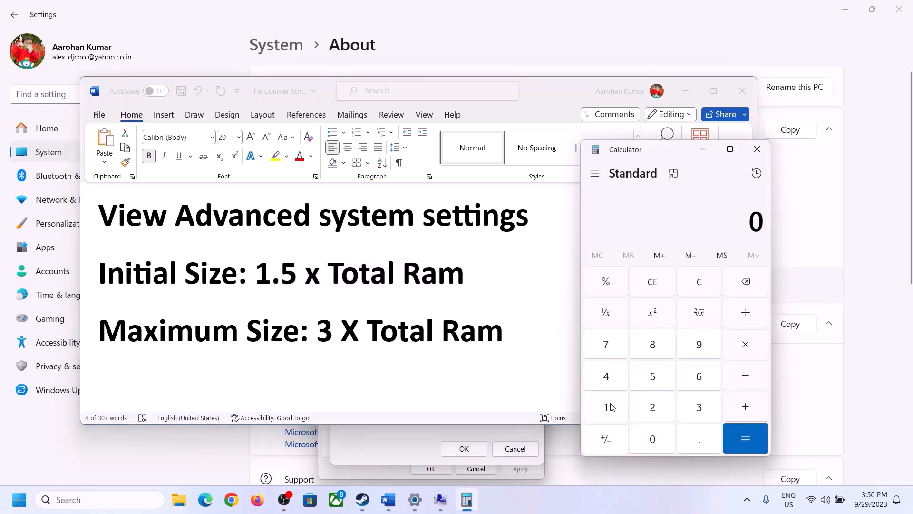
- Calculate 16 × 1024 = 16,384 MB of RAM
{"action": "left_click", "coordinate": [609, 409]}
{"action": "left_click", "coordinate": [695, 380]}
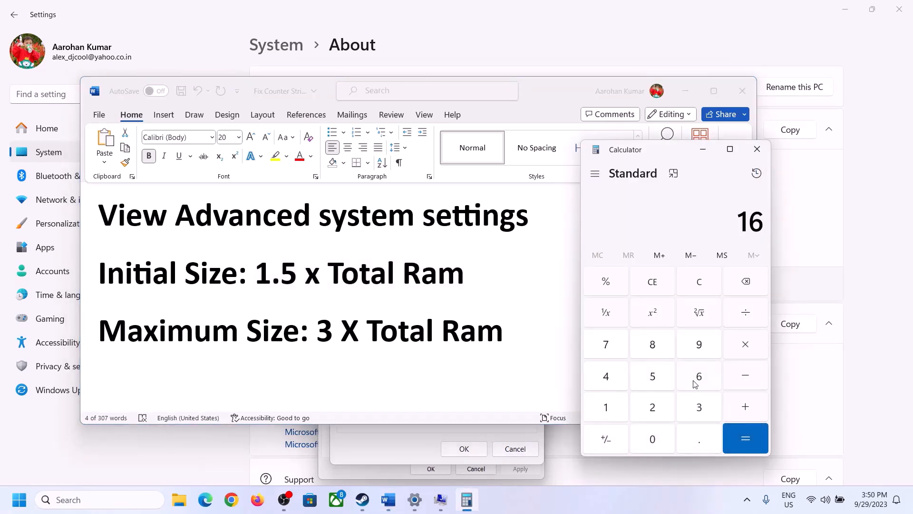
{"action": "left_click", "coordinate": [702, 292]}
{"action": "left_click", "coordinate": [608, 408]}
{"action": "left_click", "coordinate": [699, 377]}
{"action": "left_click", "coordinate": [745, 349]}
{"action": "left_click", "coordinate": [605, 413]}
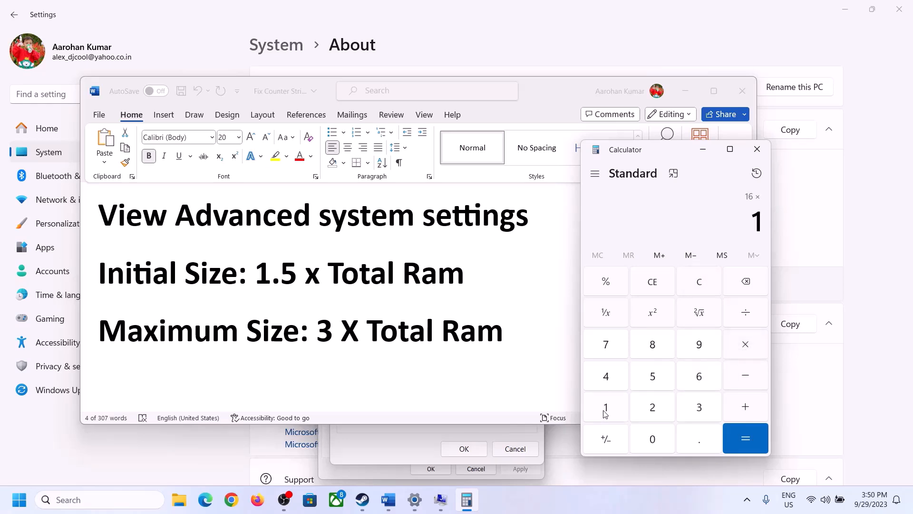
{"action": "left_click", "coordinate": [653, 446]}
{"action": "left_click", "coordinate": [652, 406]}
{"action": "left_click", "coordinate": [610, 383]}
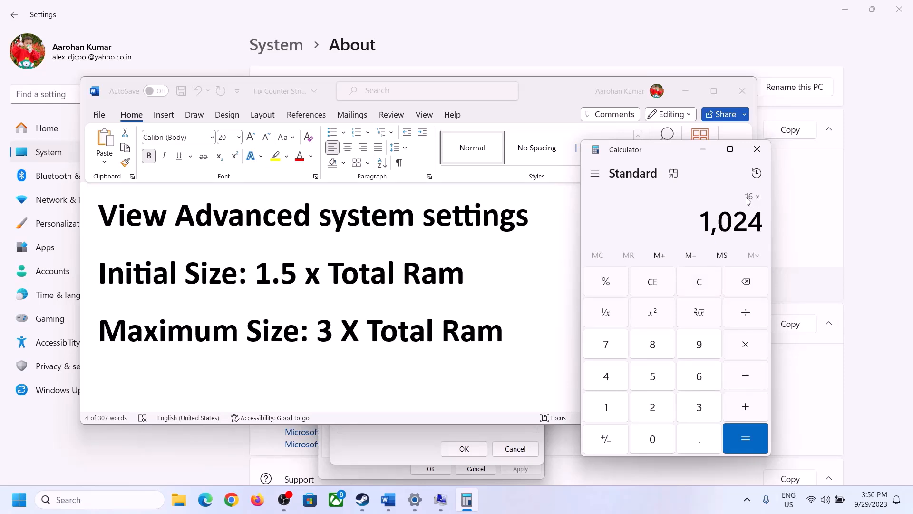
{"action": "left_click", "coordinate": [745, 440]}
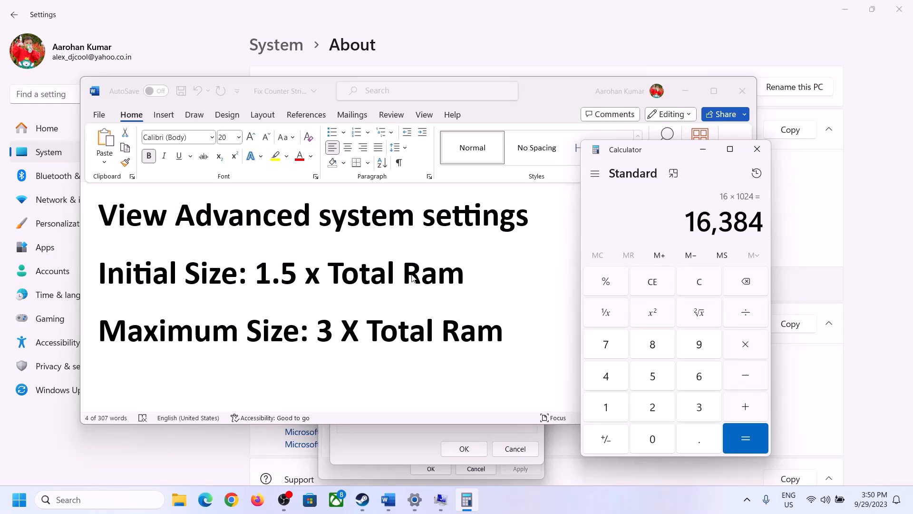
- Multiply 16,384 by 1.5 to get 24,576, then go to the Initial size field
{"action": "left_click", "coordinate": [746, 349]}
{"action": "left_click", "coordinate": [621, 409]}
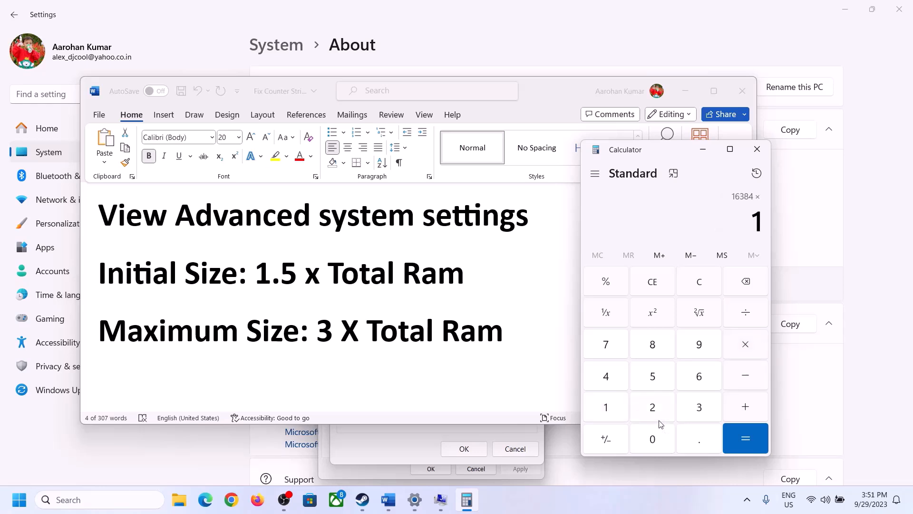
{"action": "left_click", "coordinate": [696, 449]}
{"action": "left_click", "coordinate": [654, 376]}
{"action": "left_click", "coordinate": [746, 437]}
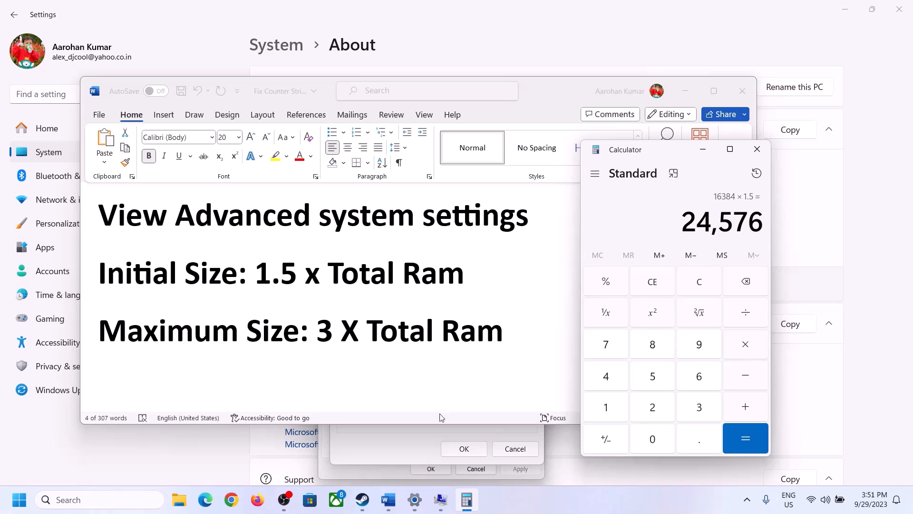
{"action": "left_click", "coordinate": [404, 443]}
{"action": "left_click", "coordinate": [431, 309]}
- Enter 24576 as the initial size and check the maximum size rule in Word
{"action": "type", "text": "24576"}
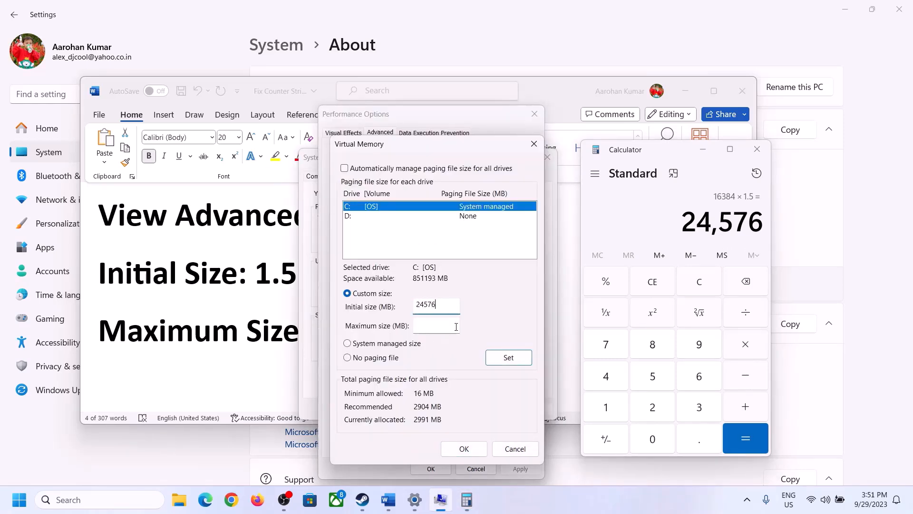
{"action": "left_click", "coordinate": [456, 326]}
{"action": "left_click", "coordinate": [271, 335]}
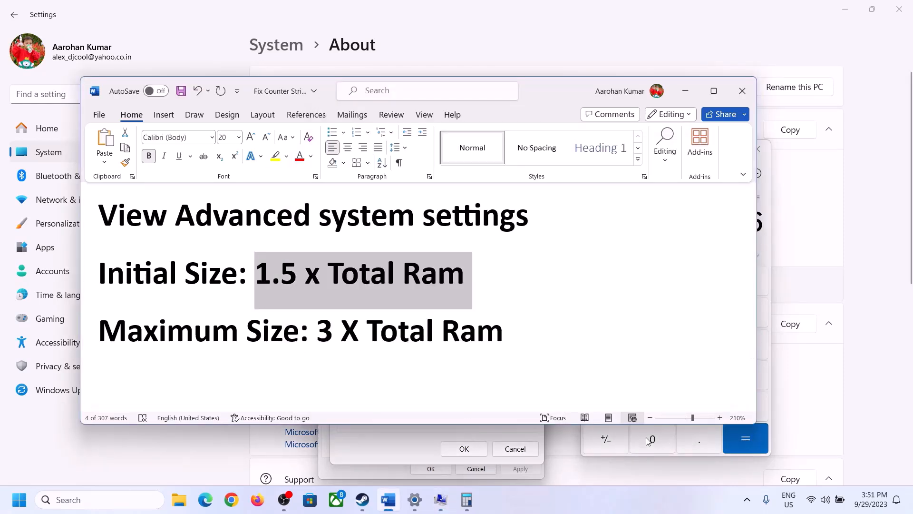
{"action": "left_click", "coordinate": [767, 247]}
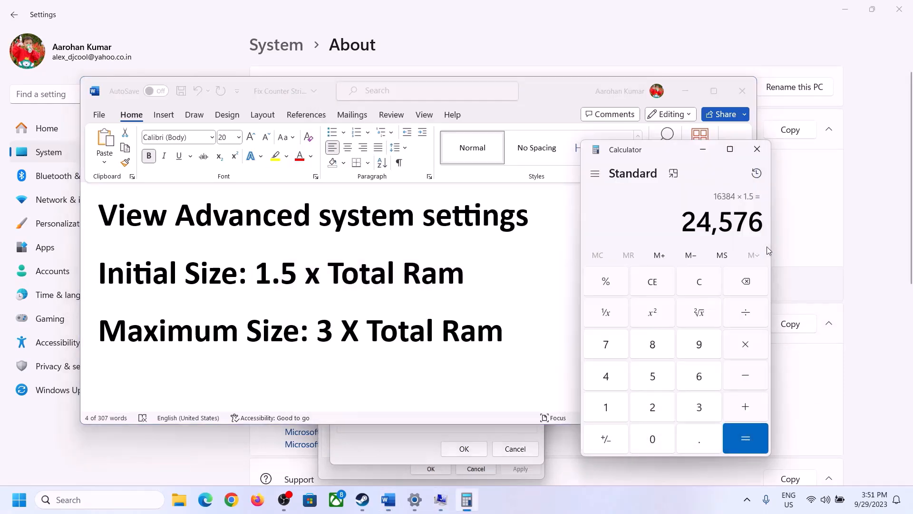
{"action": "left_click", "coordinate": [707, 284]}
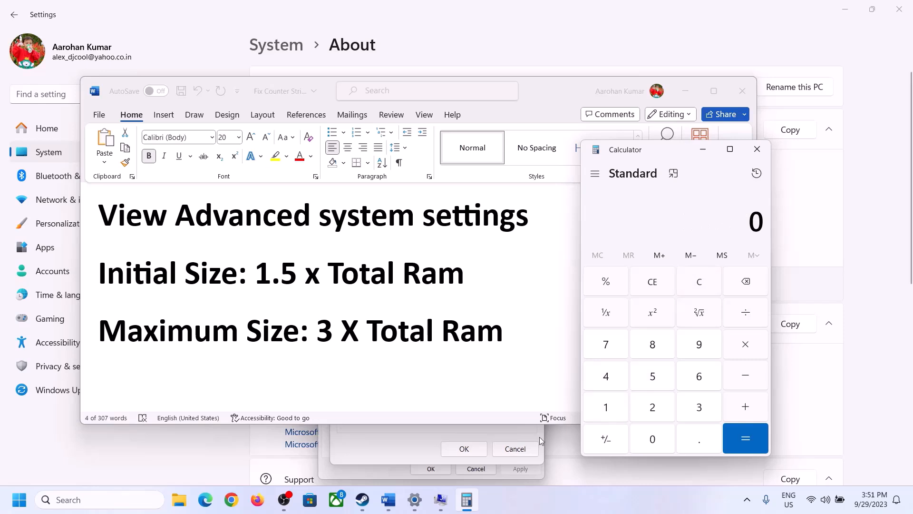
{"action": "left_click", "coordinate": [416, 505]}
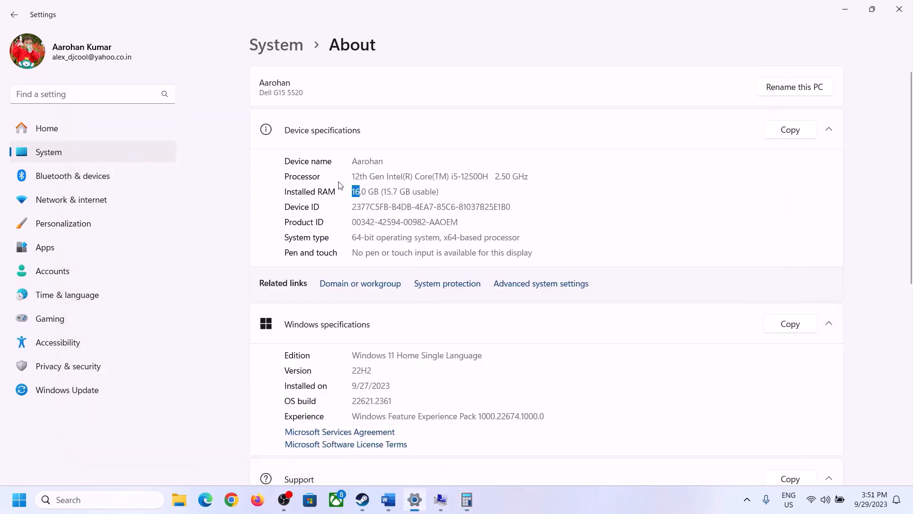
{"action": "left_click", "coordinate": [466, 499]}
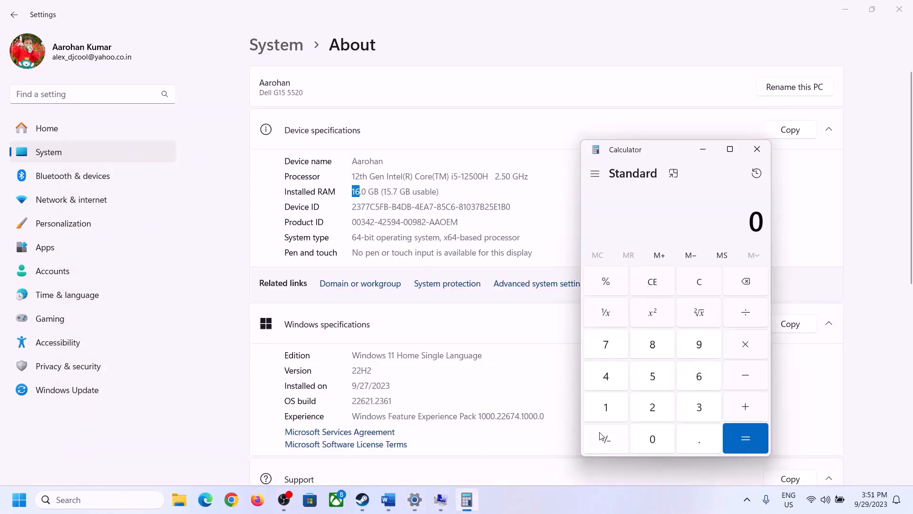
- Recalculate 16 × 1024 = 16,384 MB in Calculator
{"action": "left_click", "coordinate": [614, 403]}
{"action": "left_click", "coordinate": [696, 377]}
{"action": "left_click", "coordinate": [729, 346]}
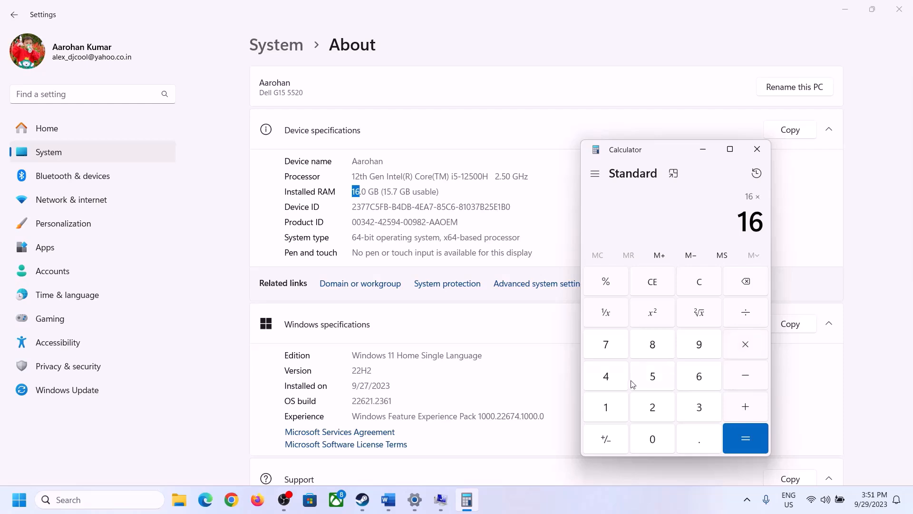
{"action": "left_click", "coordinate": [611, 402]}
{"action": "left_click", "coordinate": [645, 434]}
{"action": "left_click", "coordinate": [653, 407]}
{"action": "left_click", "coordinate": [605, 376]}
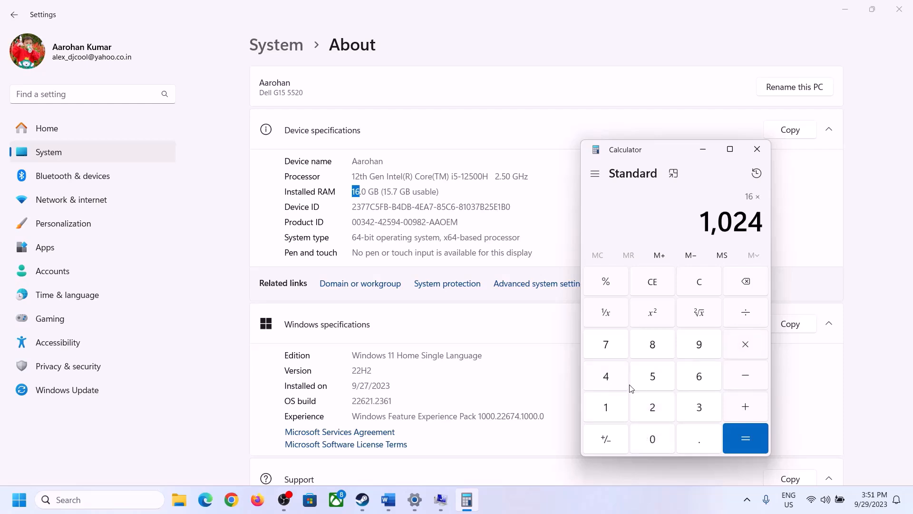
{"action": "left_click", "coordinate": [745, 436]}
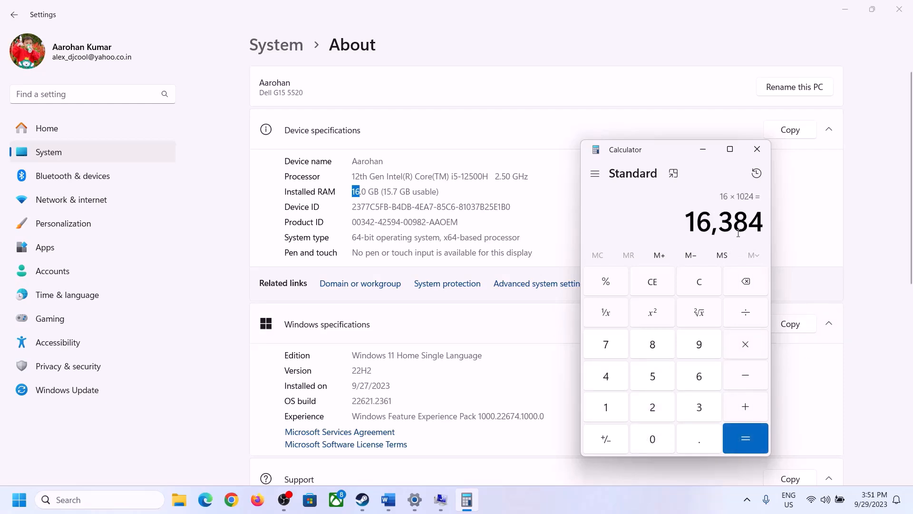
- Multiply 16,384 by 3 for 49,152 and enter it as the maximum size
{"action": "left_click", "coordinate": [388, 499]}
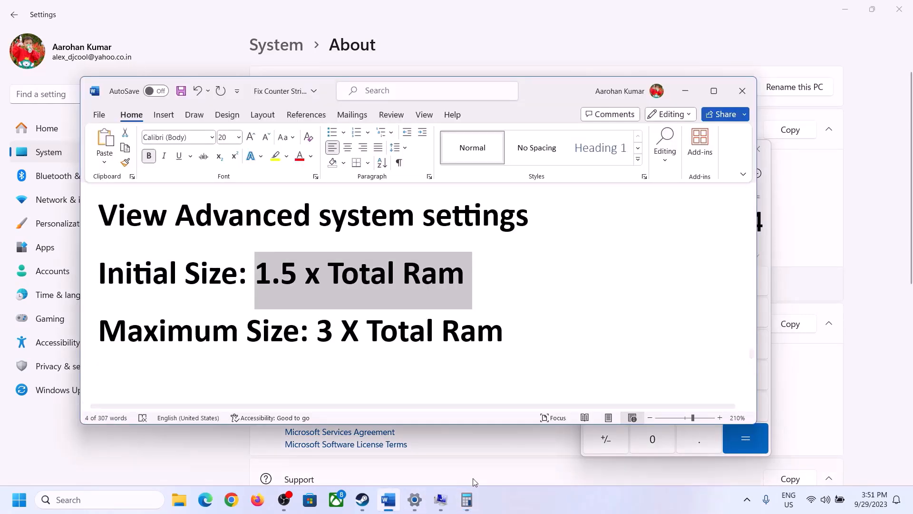
{"action": "left_click", "coordinate": [769, 250]}
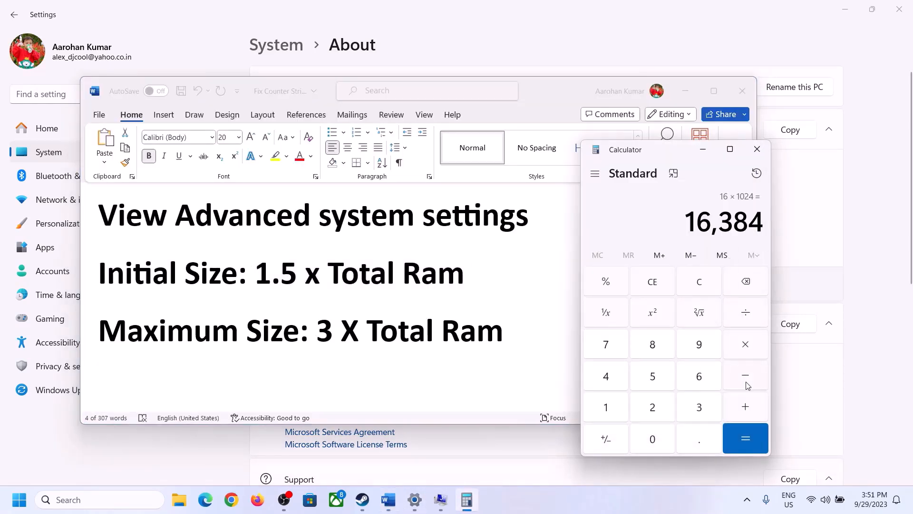
{"action": "left_click", "coordinate": [745, 347]}
{"action": "left_click", "coordinate": [691, 407]}
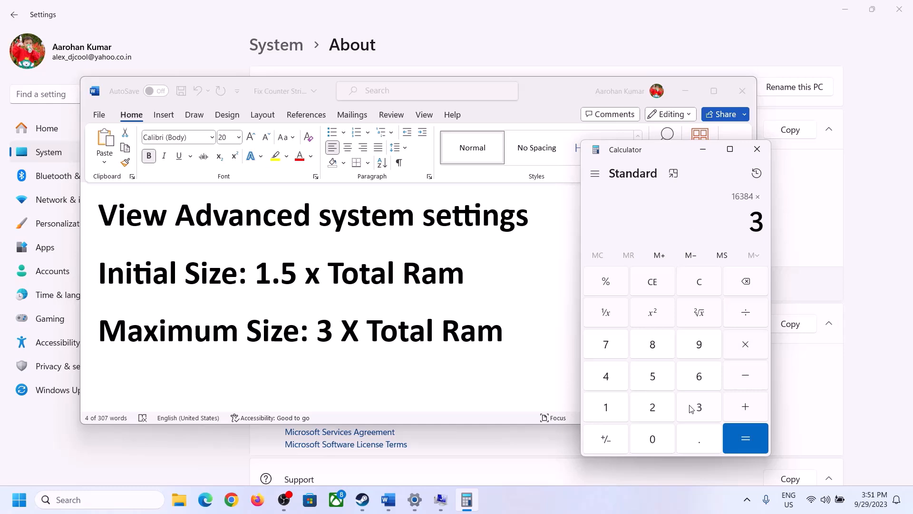
{"action": "left_click", "coordinate": [753, 435]}
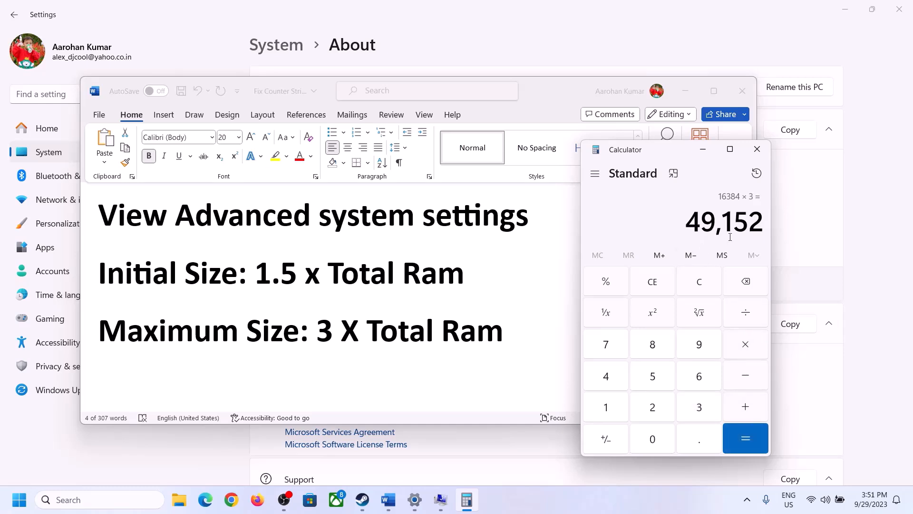
{"action": "left_click", "coordinate": [440, 499]}
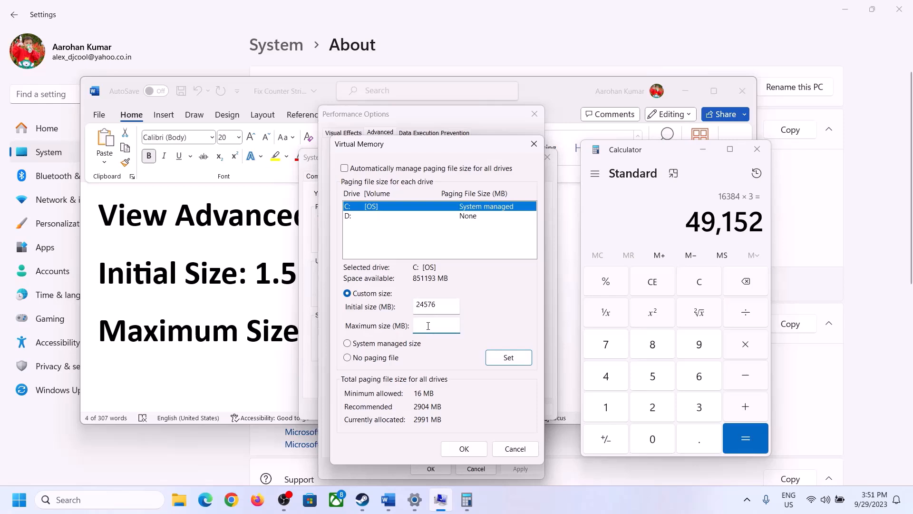
{"action": "type", "text": "49152"}
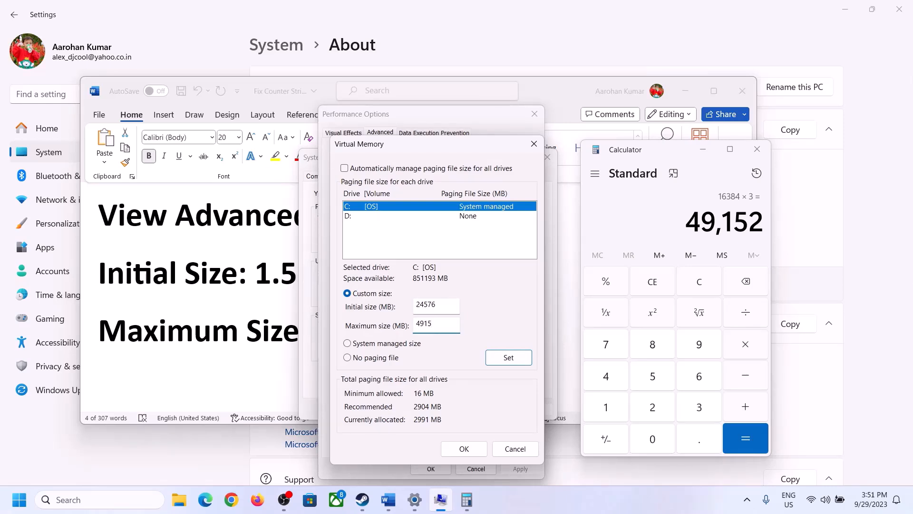
- Set the 24576–49152 MB paging file on C:, confirm all dialogs, and decline restarting
{"action": "left_click", "coordinate": [507, 359]}
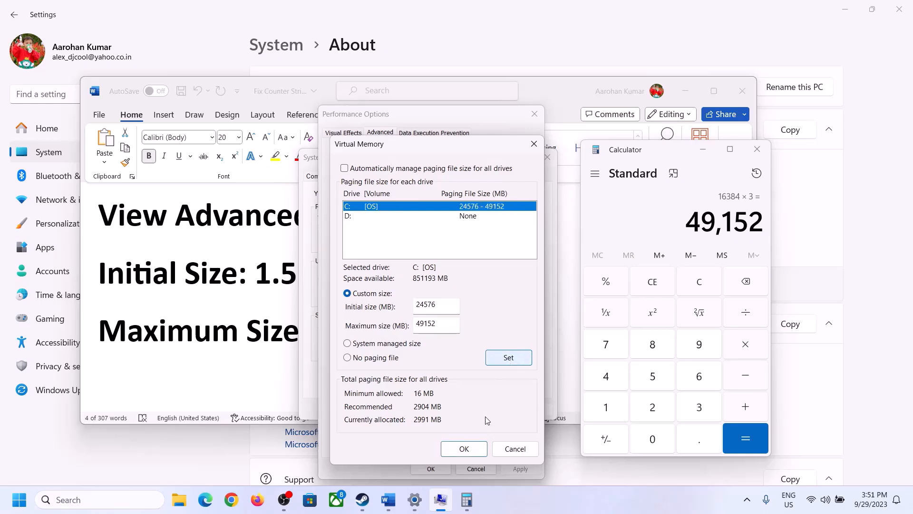
{"action": "left_click", "coordinate": [464, 448]}
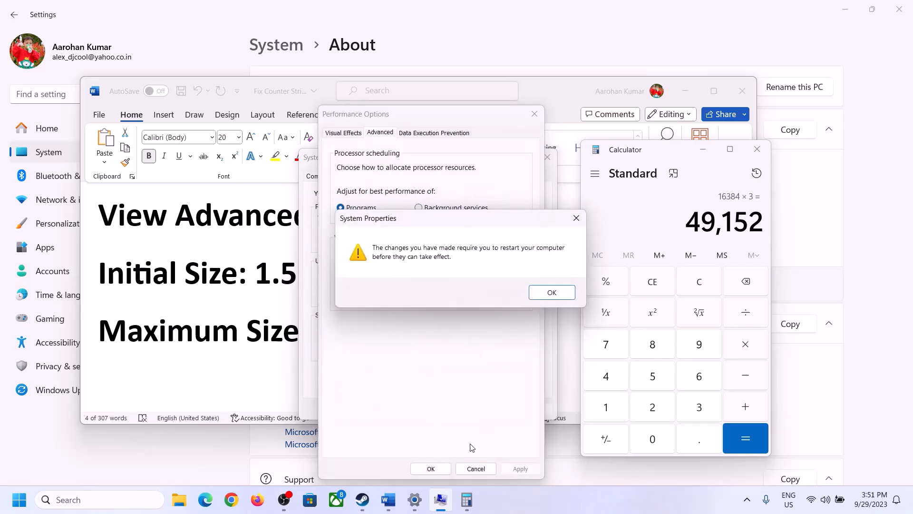
{"action": "left_click", "coordinate": [564, 294]}
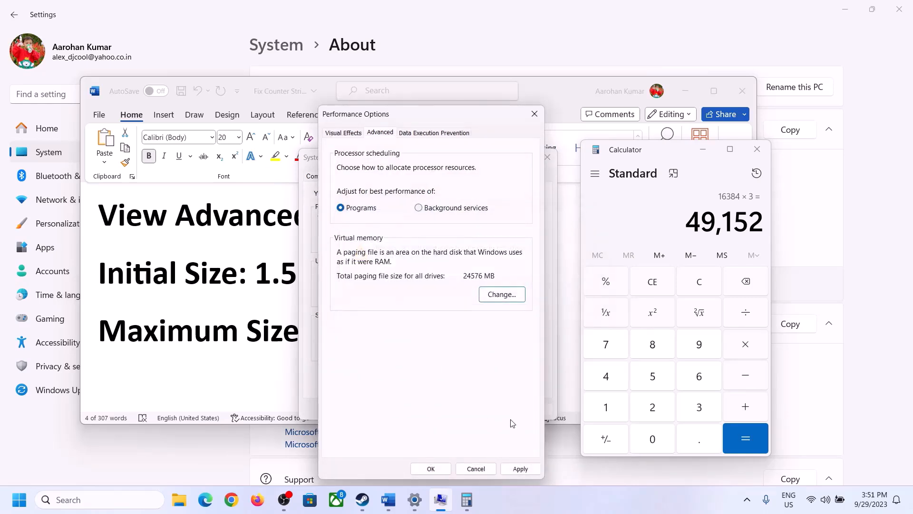
{"action": "left_click", "coordinate": [432, 468]}
{"action": "left_click", "coordinate": [432, 407]}
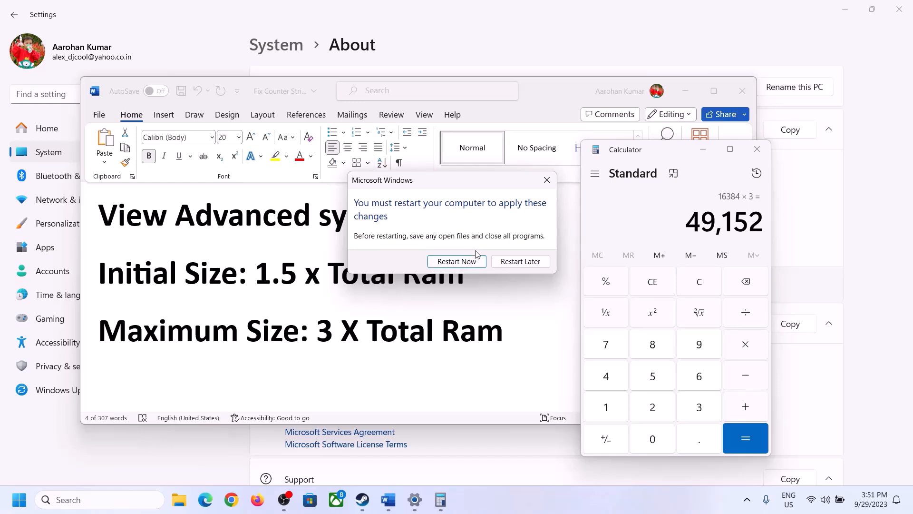
{"action": "left_click", "coordinate": [546, 181]}
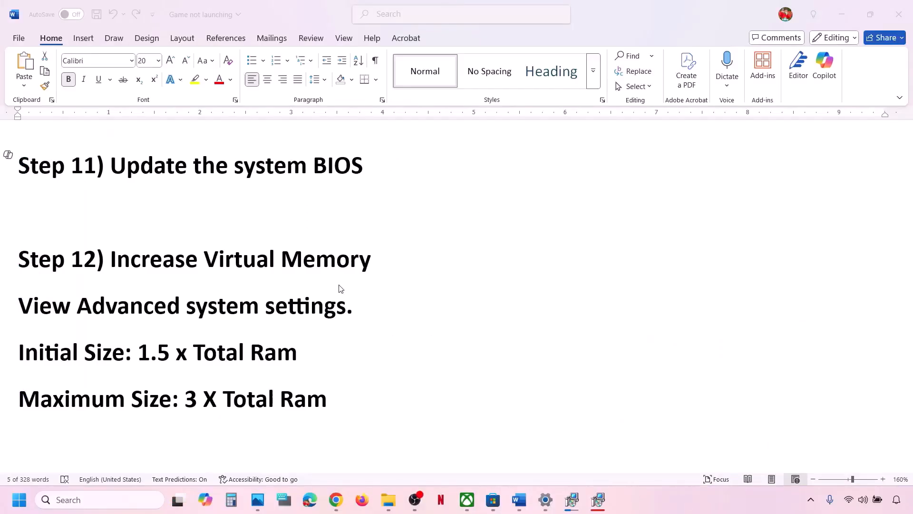
- Change the Step 13 cache folder path line to 12 pt font
{"action": "scroll", "coordinate": [338, 288], "scroll_direction": "down", "scroll_amount": 3}
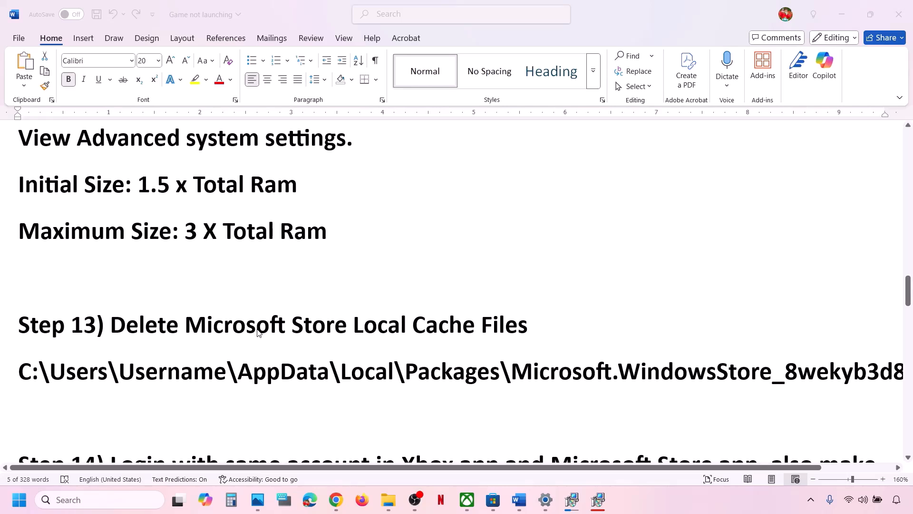
{"action": "triple_click", "coordinate": [475, 368]}
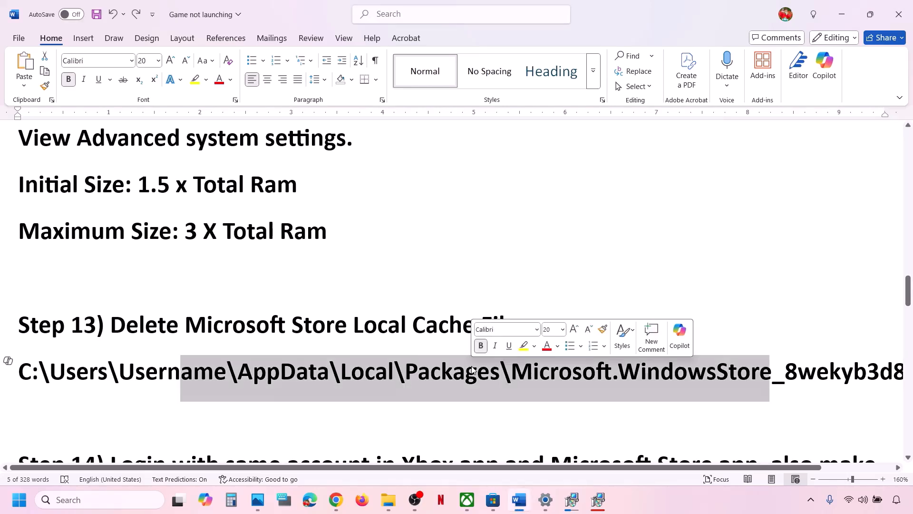
{"action": "left_click", "coordinate": [158, 60]}
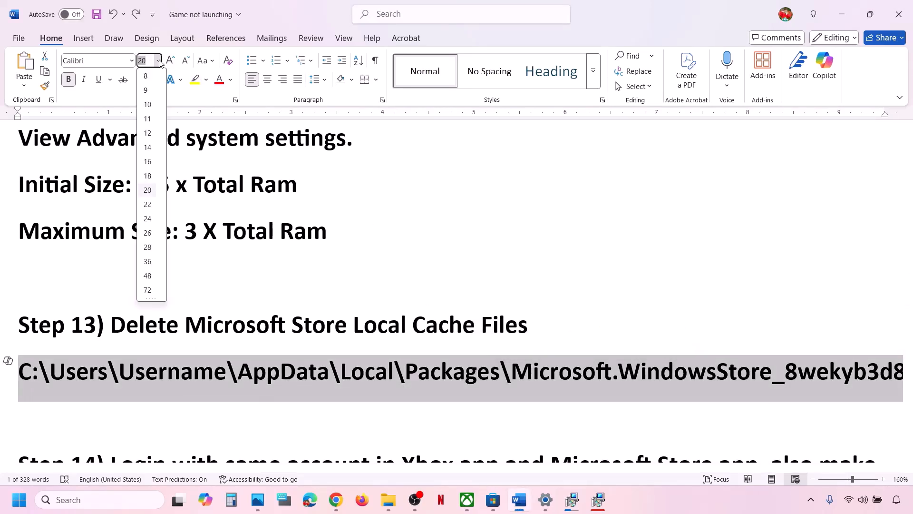
{"action": "left_click", "coordinate": [147, 132]}
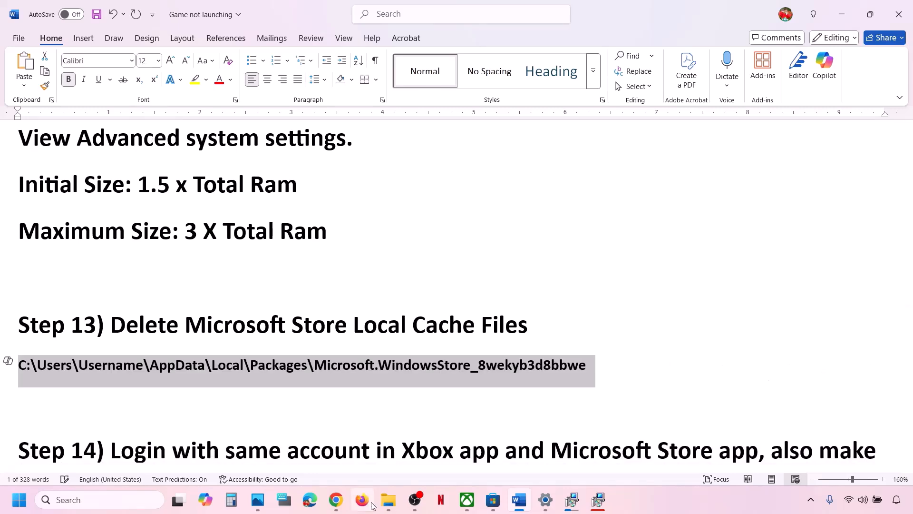
{"action": "left_click", "coordinate": [389, 499]}
- Browse This PC > OS (C:) > Users to the user's profile folder
{"action": "left_click", "coordinate": [42, 264]}
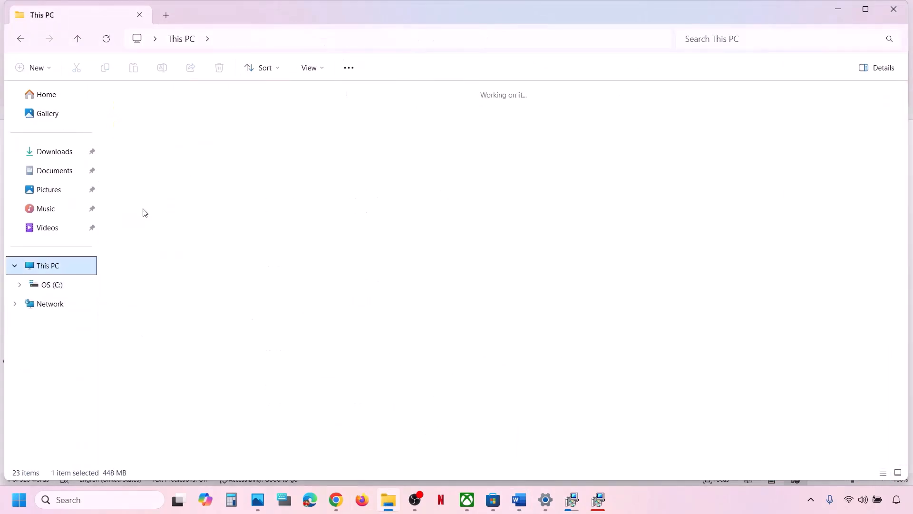
{"action": "double_click", "coordinate": [199, 113]}
{"action": "scroll", "coordinate": [213, 359], "scroll_direction": "down", "scroll_amount": 3}
{"action": "scroll", "coordinate": [213, 359], "scroll_direction": "down", "scroll_amount": 1}
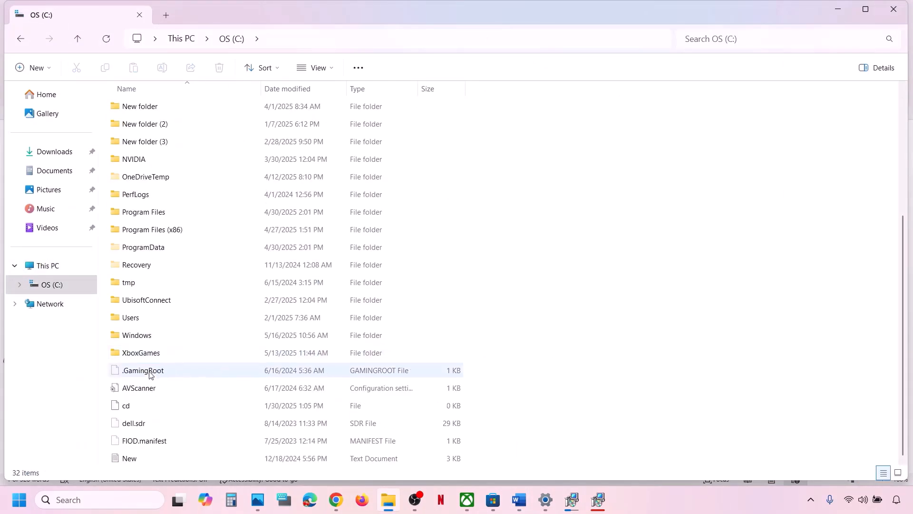
{"action": "double_click", "coordinate": [130, 317]}
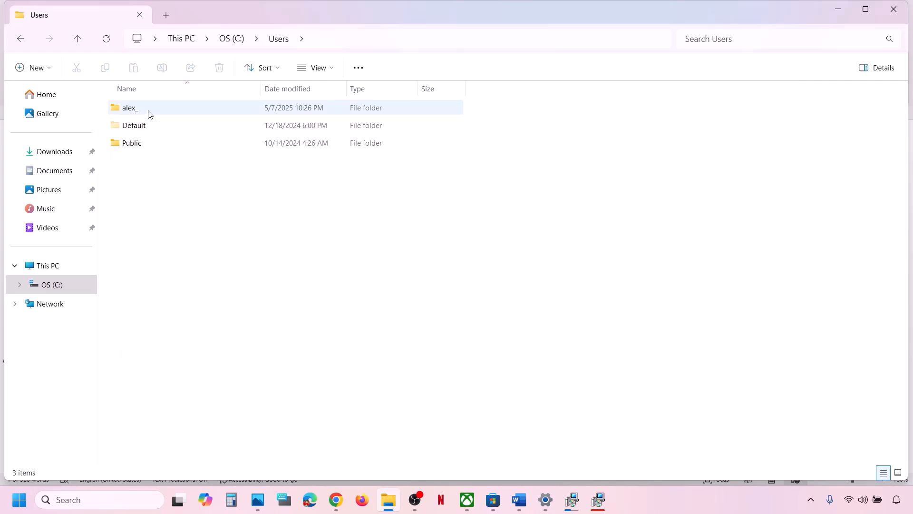
{"action": "double_click", "coordinate": [149, 112]}
{"action": "left_click", "coordinate": [153, 233]}
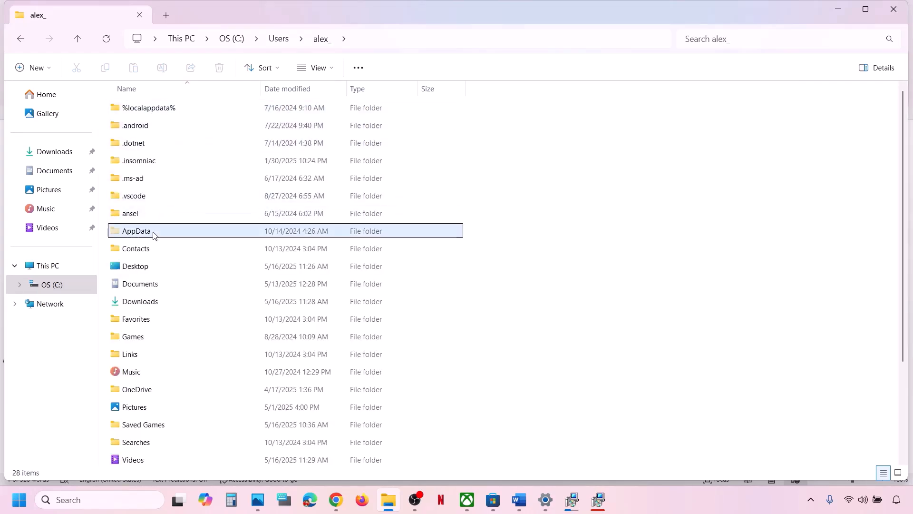
- Show hidden items and open AppData > Local > Packages
{"action": "left_click", "coordinate": [334, 70]}
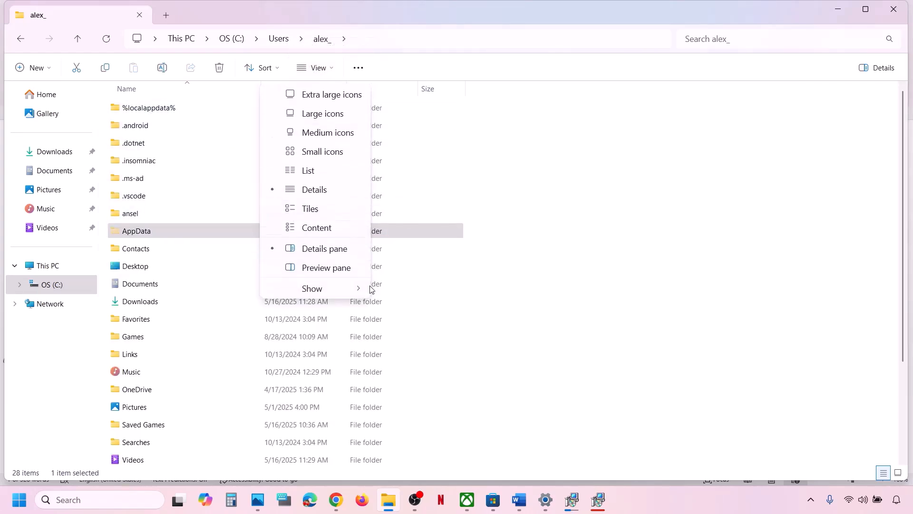
{"action": "mouse_move", "coordinate": [330, 291]}
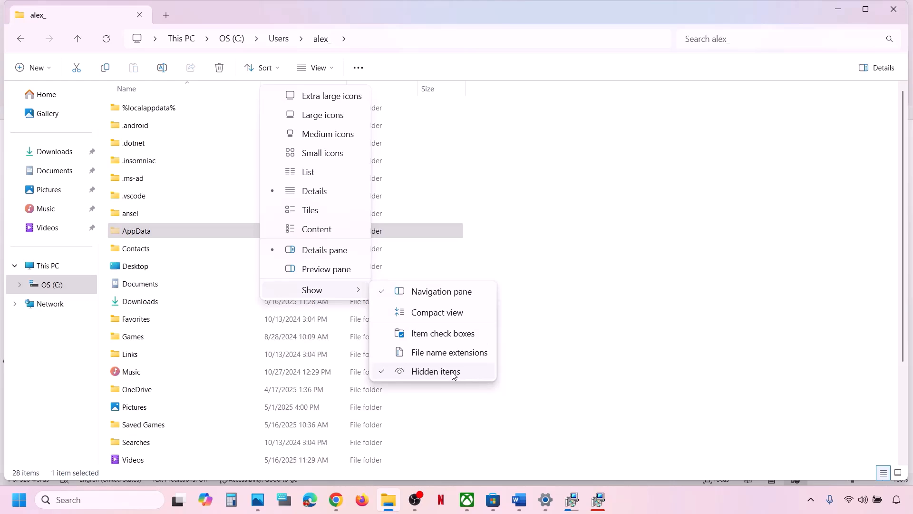
{"action": "left_click", "coordinate": [133, 232]}
{"action": "double_click", "coordinate": [133, 232]}
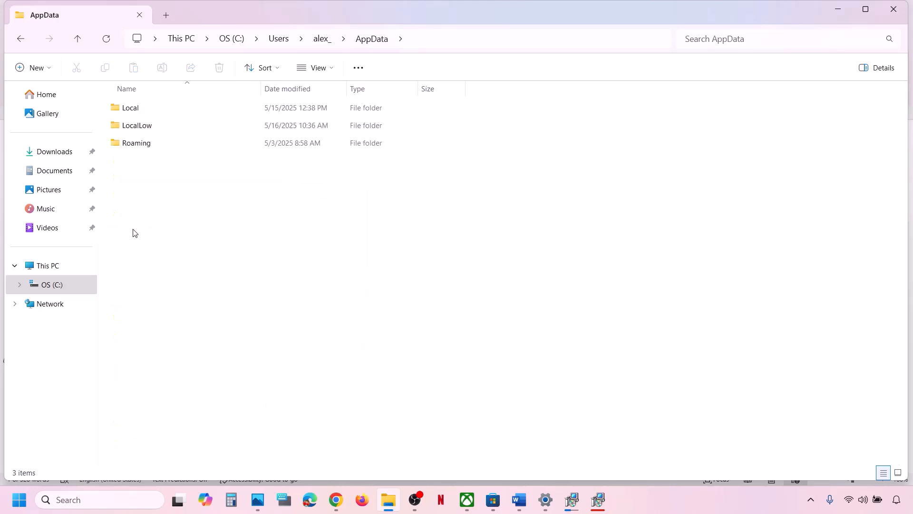
{"action": "left_click", "coordinate": [132, 107]}
{"action": "double_click", "coordinate": [131, 107]}
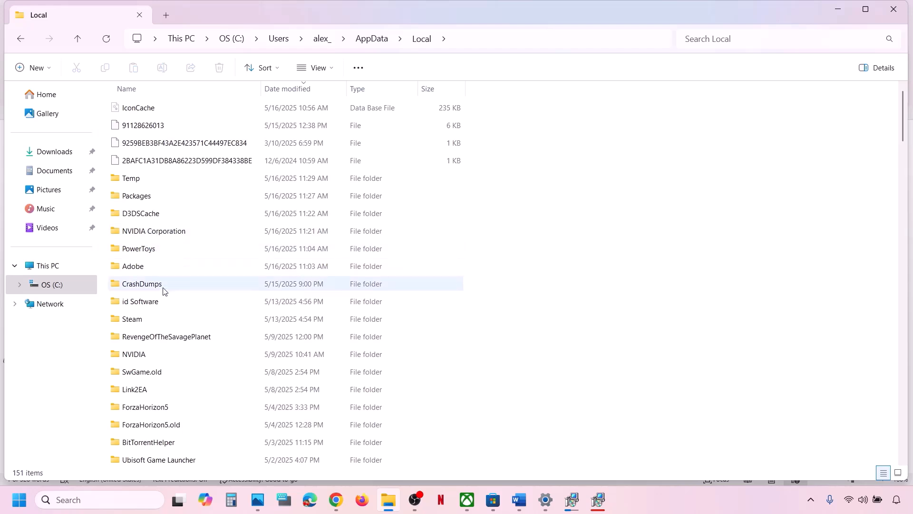
{"action": "left_click", "coordinate": [143, 194]}
{"action": "double_click", "coordinate": [187, 198]}
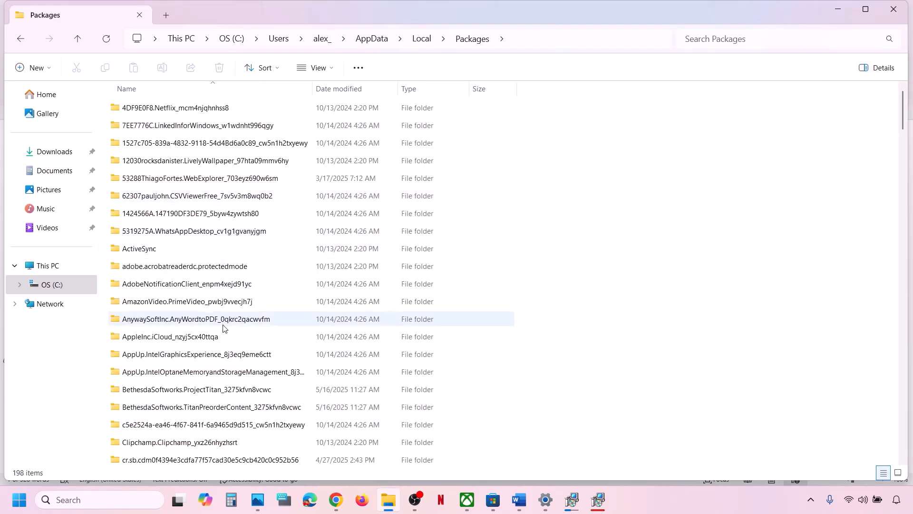
- Sort the packages by name and select the Microsoft.WindowsStore_8wekyb3d8bbwe folder
{"action": "left_click", "coordinate": [198, 87]}
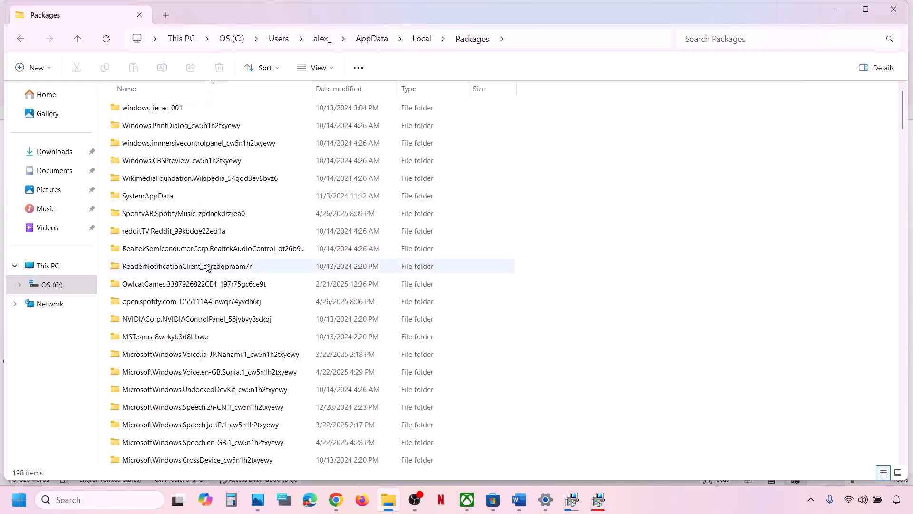
{"action": "scroll", "coordinate": [207, 266], "scroll_direction": "down", "scroll_amount": 15}
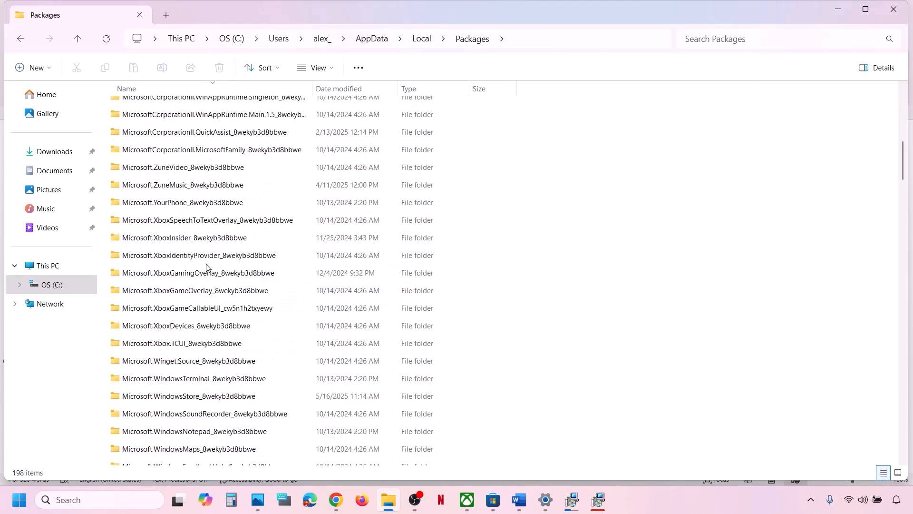
{"action": "scroll", "coordinate": [206, 265], "scroll_direction": "down", "scroll_amount": 15}
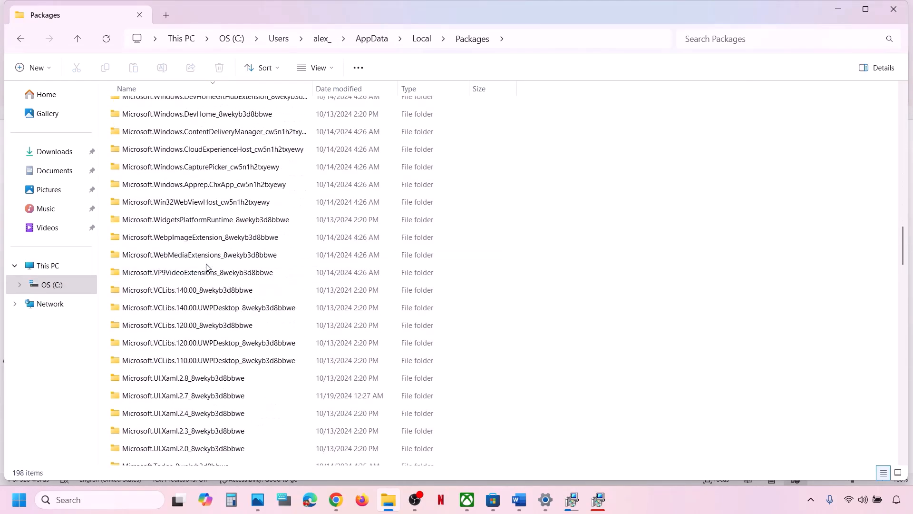
{"action": "scroll", "coordinate": [206, 267], "scroll_direction": "down", "scroll_amount": 5}
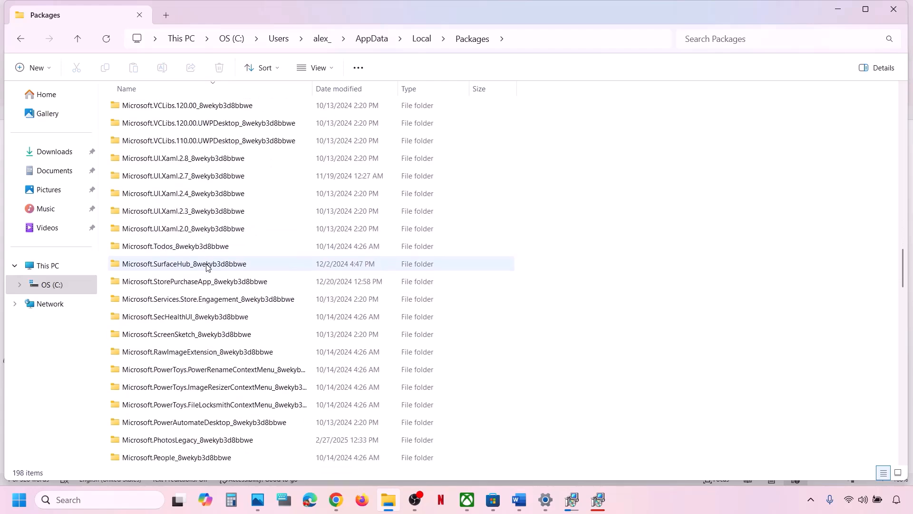
{"action": "scroll", "coordinate": [207, 268], "scroll_direction": "down", "scroll_amount": 15}
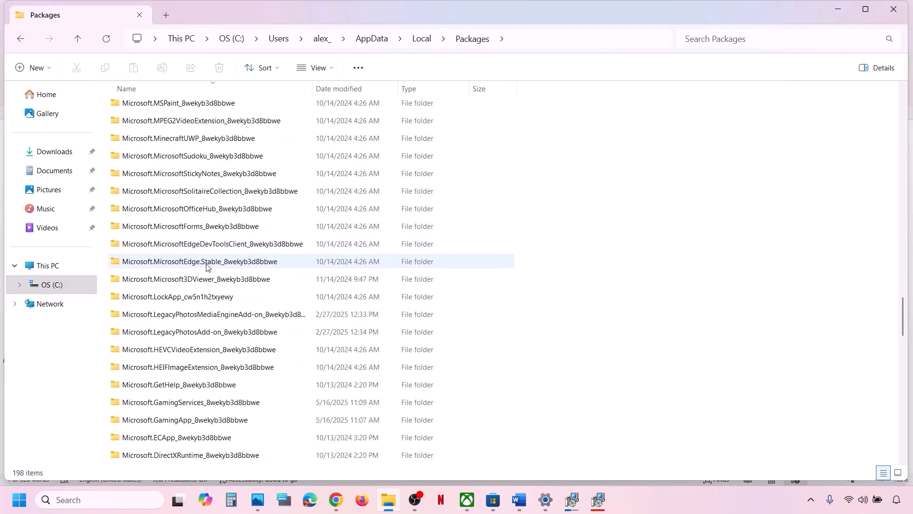
{"action": "scroll", "coordinate": [206, 266], "scroll_direction": "down", "scroll_amount": 5}
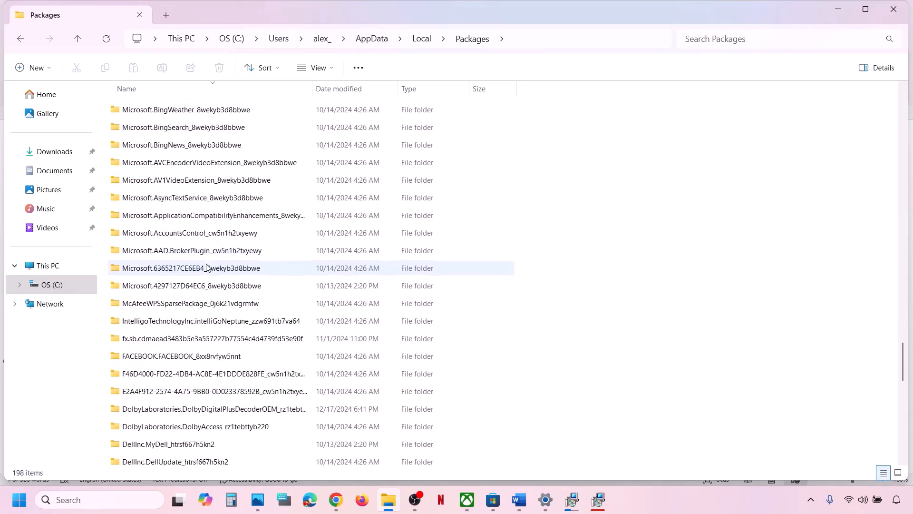
{"action": "scroll", "coordinate": [210, 366], "scroll_direction": "up", "scroll_amount": 4}
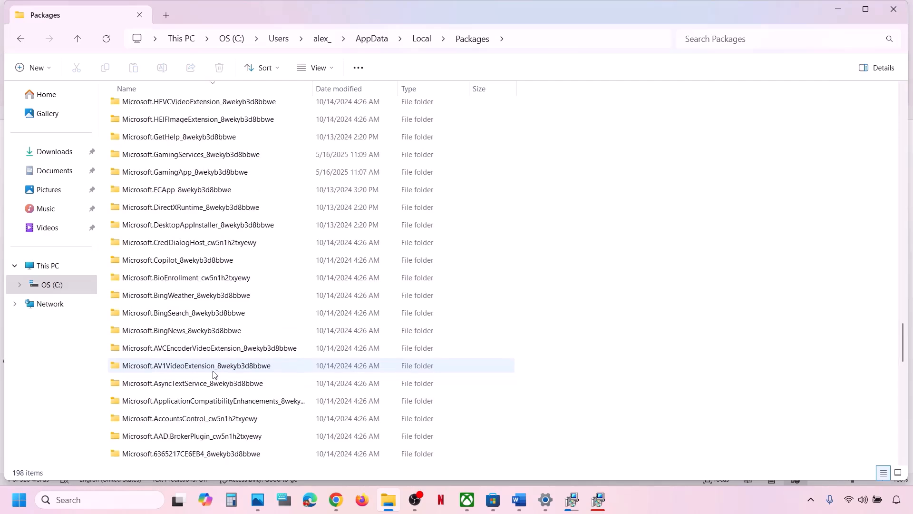
{"action": "scroll", "coordinate": [203, 228], "scroll_direction": "up", "scroll_amount": 5}
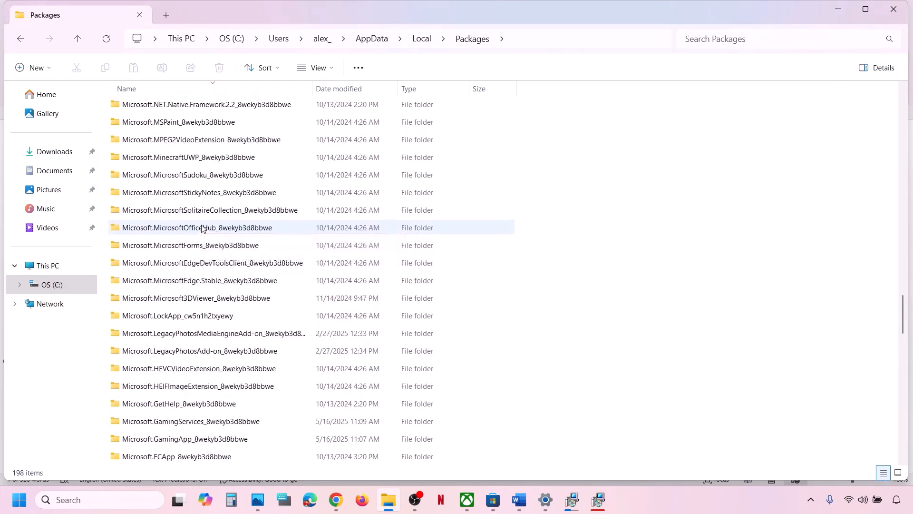
{"action": "scroll", "coordinate": [203, 228], "scroll_direction": "down", "scroll_amount": 10}
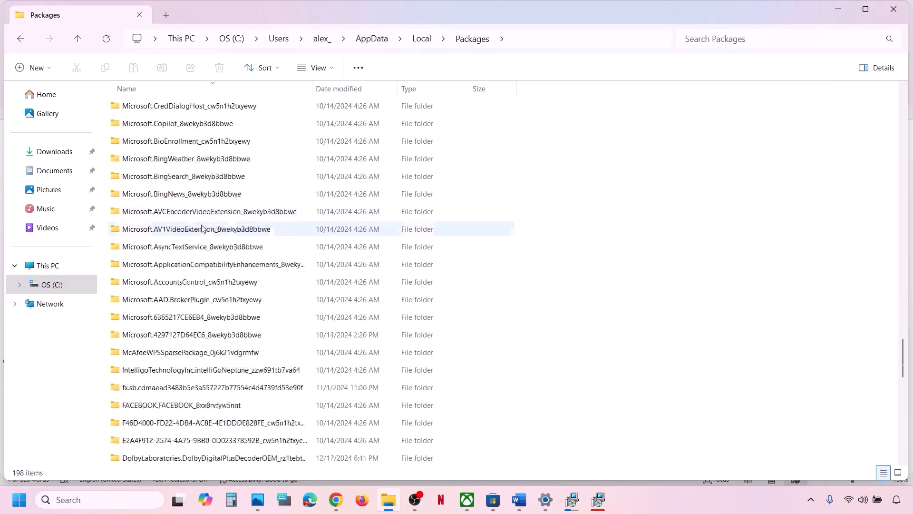
{"action": "scroll", "coordinate": [203, 227], "scroll_direction": "down", "scroll_amount": 5}
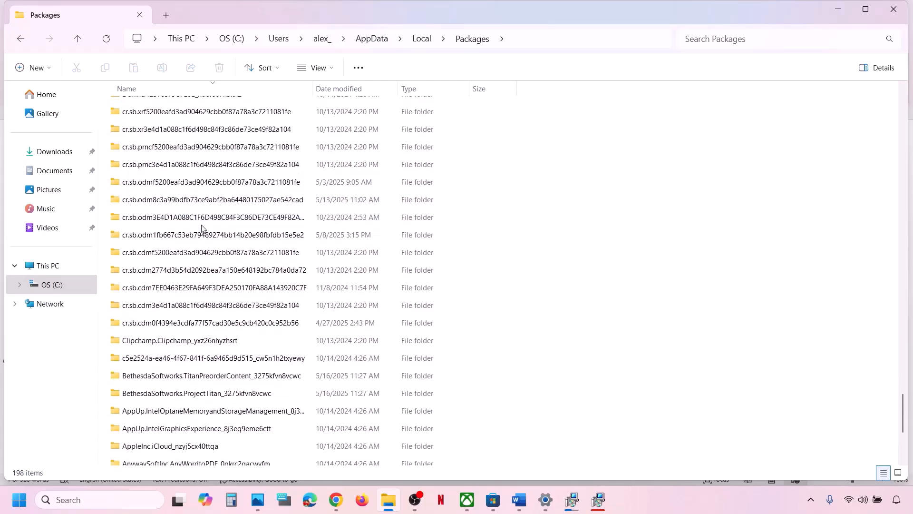
{"action": "scroll", "coordinate": [203, 228], "scroll_direction": "up", "scroll_amount": 3}
{"action": "left_click", "coordinate": [212, 87]}
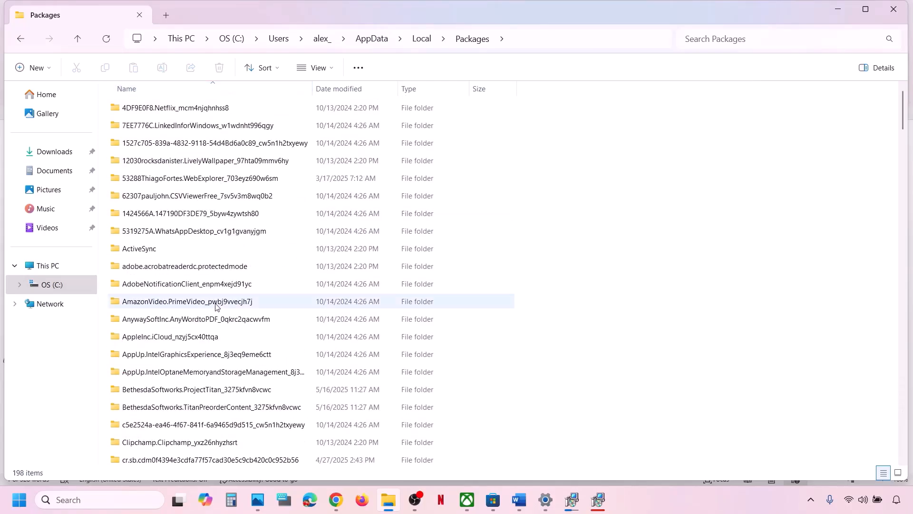
{"action": "scroll", "coordinate": [216, 306], "scroll_direction": "down", "scroll_amount": 6}
{"action": "scroll", "coordinate": [216, 306], "scroll_direction": "down", "scroll_amount": 15}
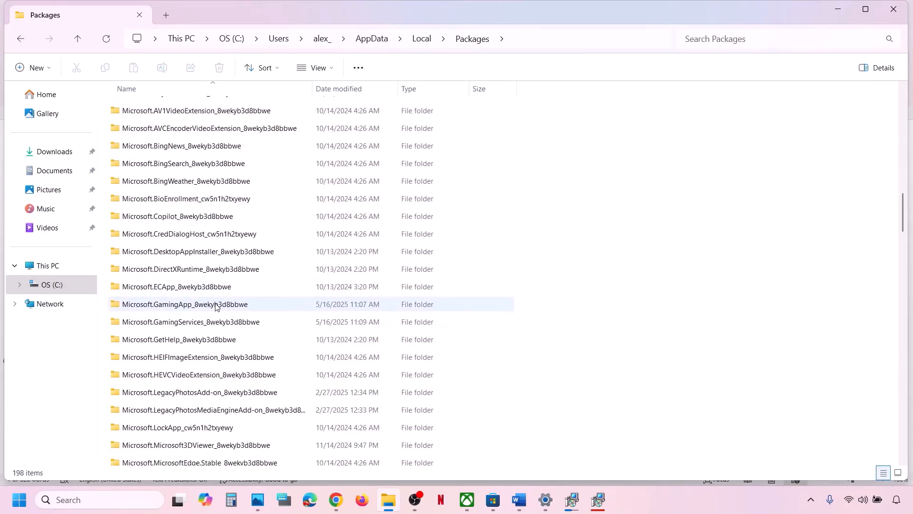
{"action": "scroll", "coordinate": [215, 307], "scroll_direction": "down", "scroll_amount": 8}
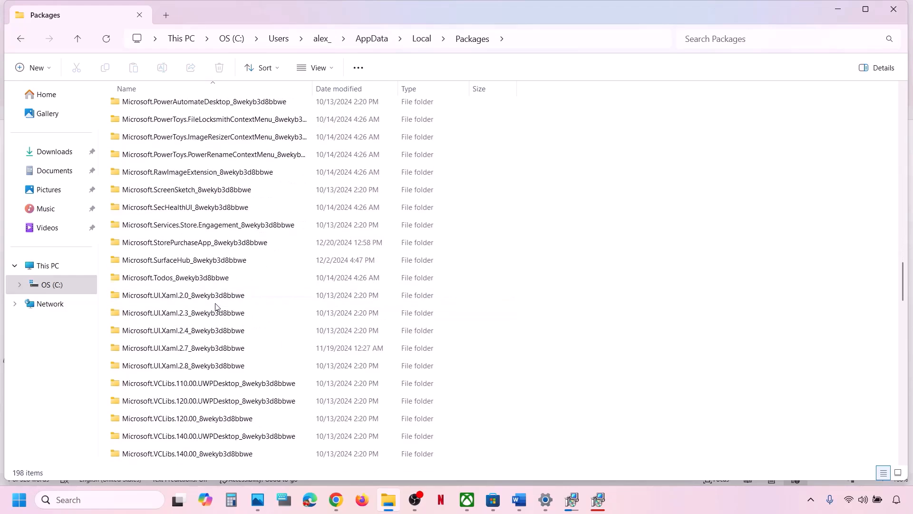
{"action": "scroll", "coordinate": [215, 307], "scroll_direction": "down", "scroll_amount": 12}
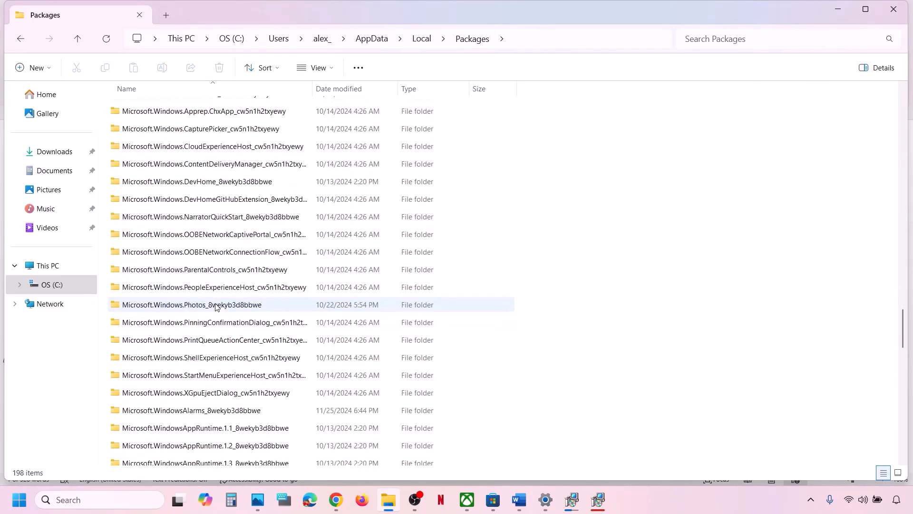
{"action": "scroll", "coordinate": [216, 307], "scroll_direction": "down", "scroll_amount": 3}
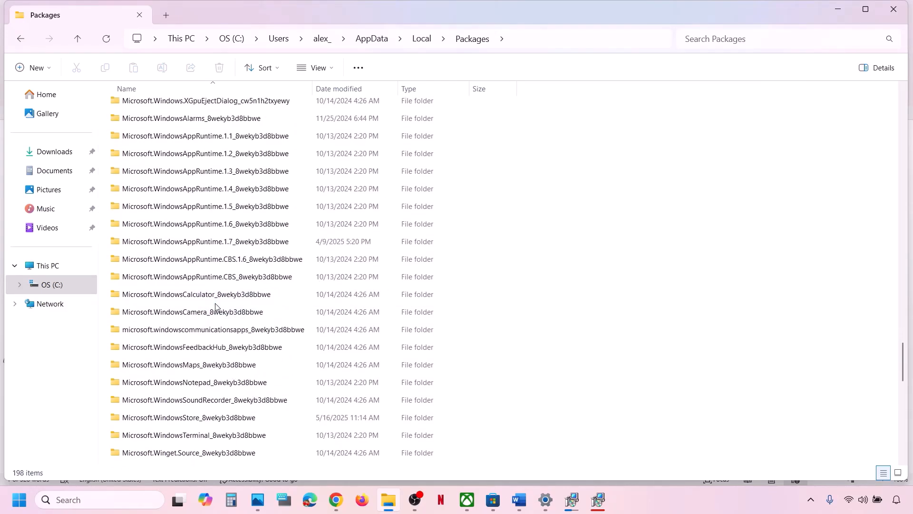
{"action": "scroll", "coordinate": [215, 306], "scroll_direction": "down", "scroll_amount": 2}
{"action": "left_click", "coordinate": [195, 341]}
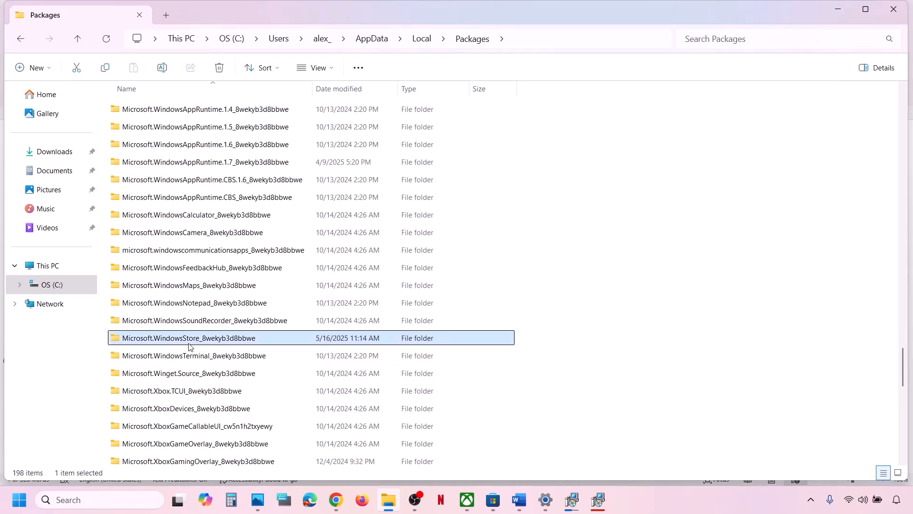
- Delete LocalCache from the Microsoft.WindowsStore_8wekyb3d8bbwe folder, then return to the Xbox app's DOOM: The Dark Ages page
{"action": "double_click", "coordinate": [242, 339]}
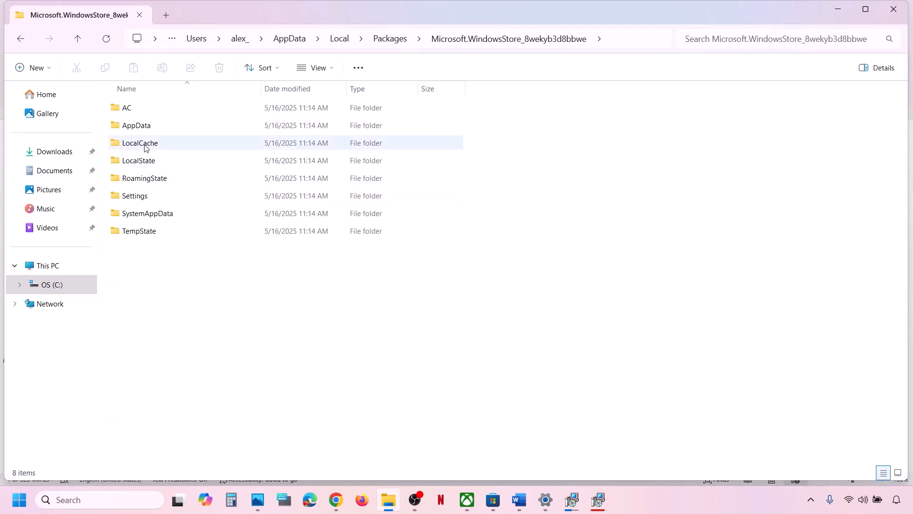
{"action": "left_click", "coordinate": [144, 146]}
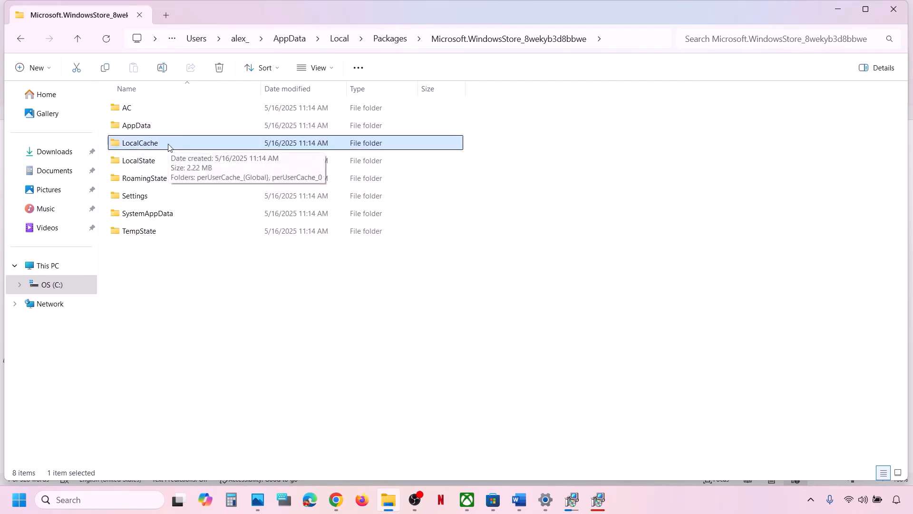
{"action": "right_click", "coordinate": [169, 147]}
{"action": "left_click", "coordinate": [301, 143]}
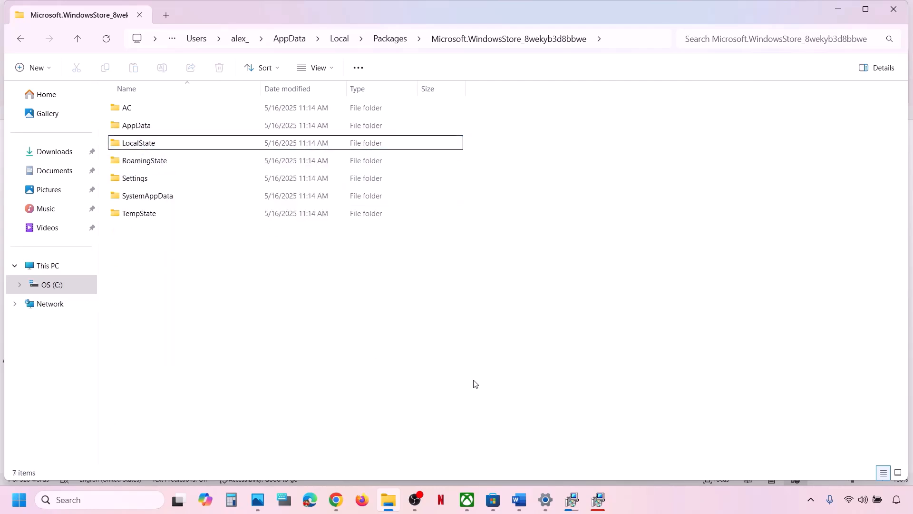
{"action": "left_click", "coordinate": [474, 499]}
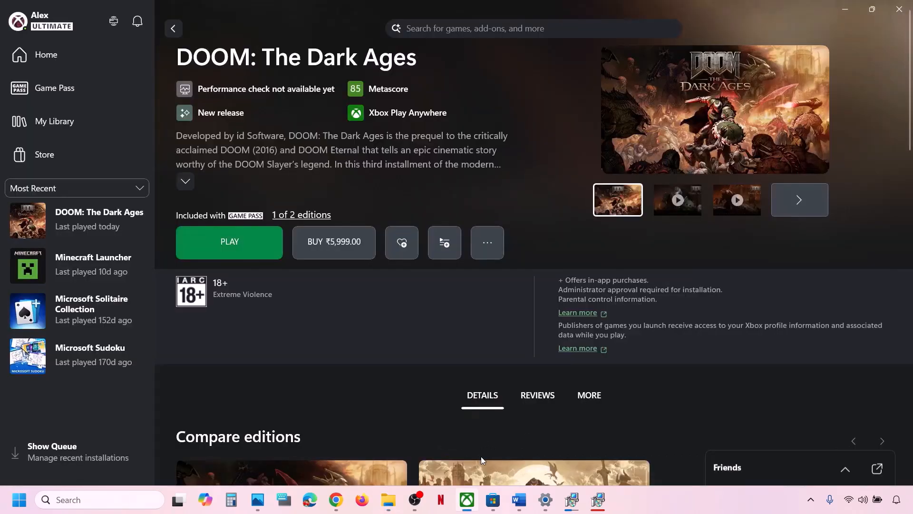
- Highlight checklist Step 14 on using one account in Xbox and Store, then bring up Microsoft Store
{"action": "left_click", "coordinate": [519, 499]}
{"action": "scroll", "coordinate": [316, 311], "scroll_direction": "down", "scroll_amount": 3}
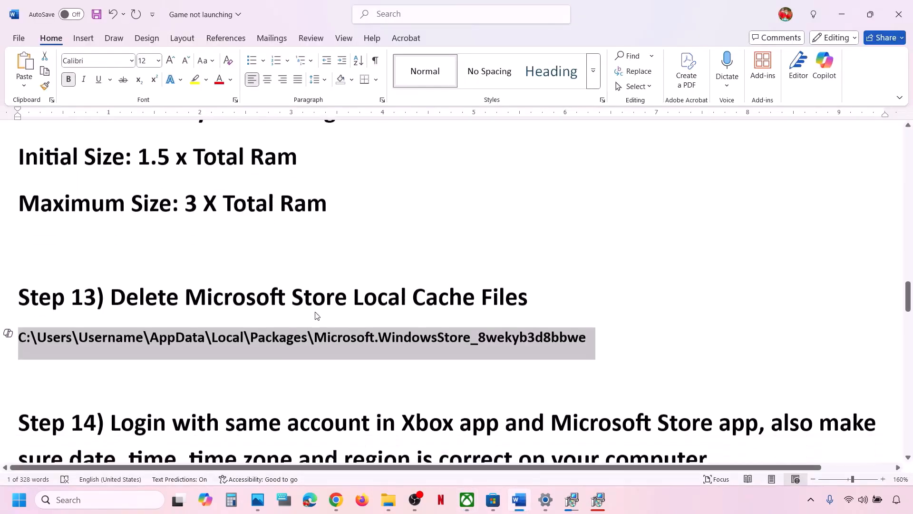
{"action": "scroll", "coordinate": [166, 316], "scroll_direction": "up", "scroll_amount": 1}
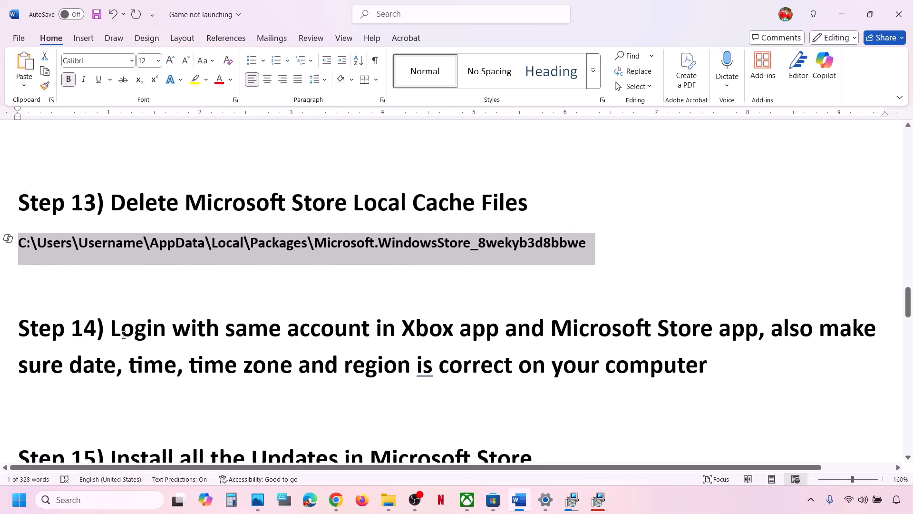
{"action": "left_click_drag", "start_coordinate": [125, 334], "coordinate": [656, 329]}
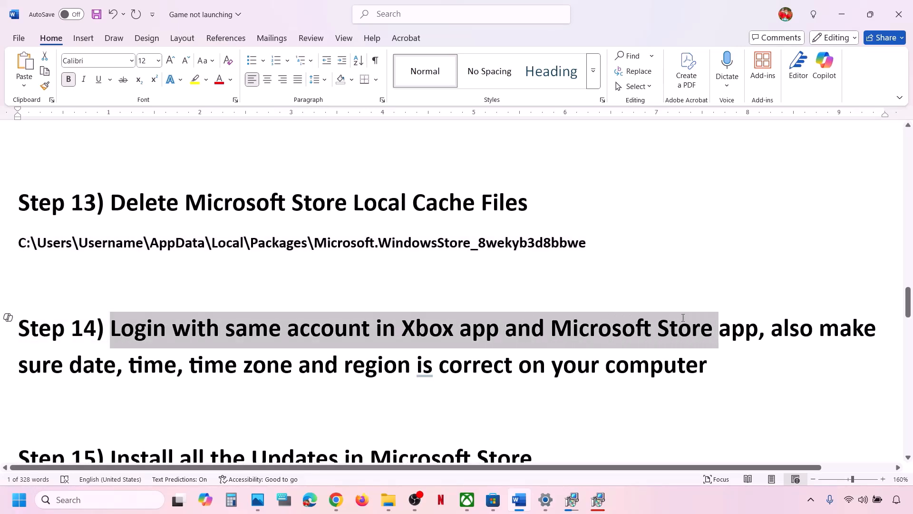
{"action": "left_click", "coordinate": [491, 508]}
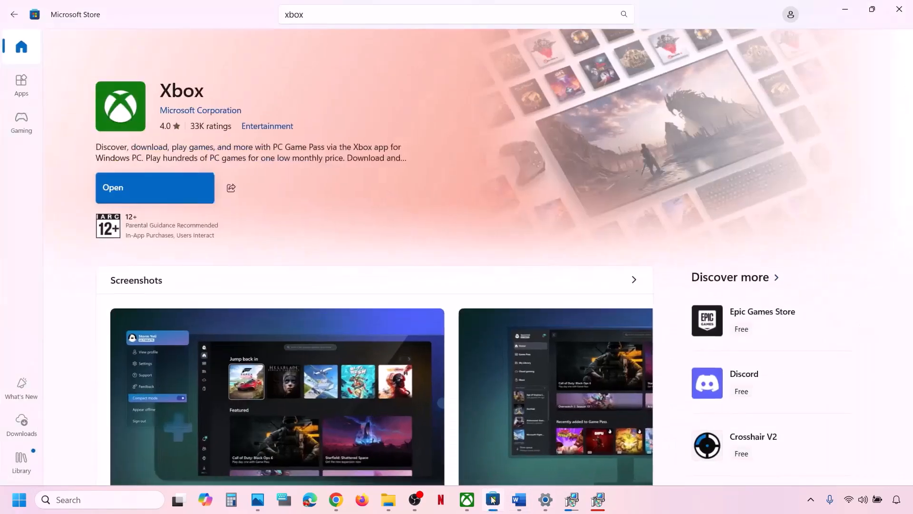
- Sign in to Microsoft Store with the second Microsoft account, entering its password
{"action": "left_click", "coordinate": [789, 15]}
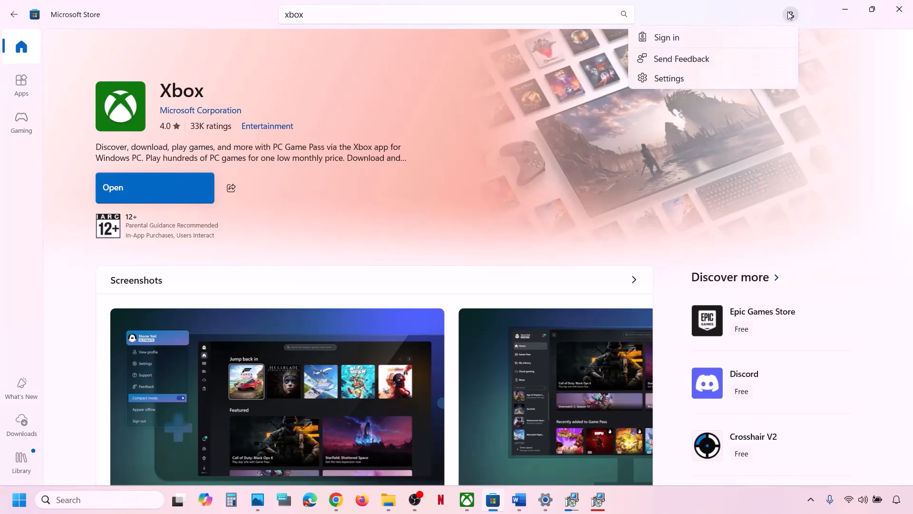
{"action": "left_click", "coordinate": [714, 42]}
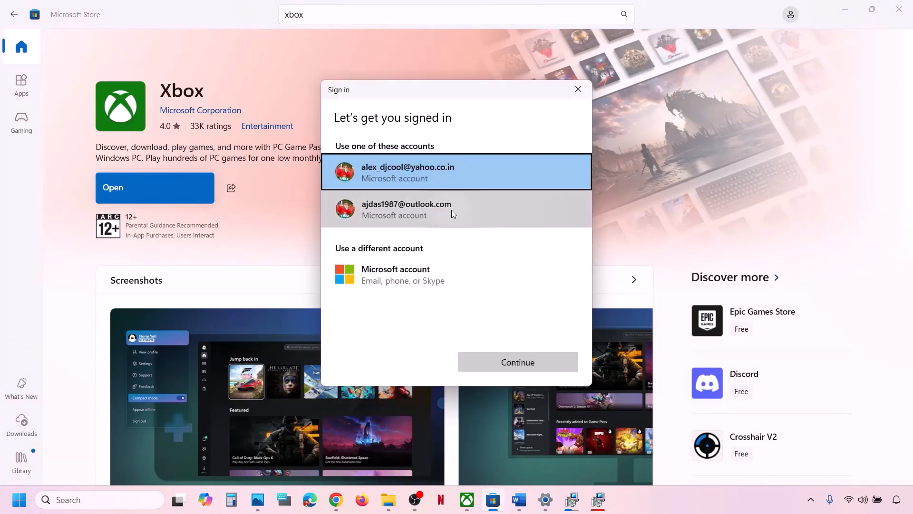
{"action": "left_click", "coordinate": [452, 210]}
{"action": "left_click", "coordinate": [519, 362]}
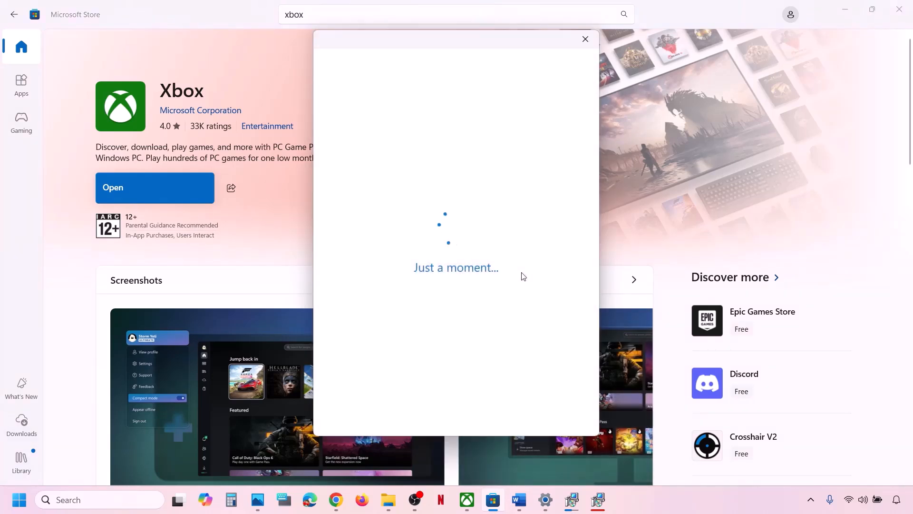
{"action": "type", "text": "••••"}
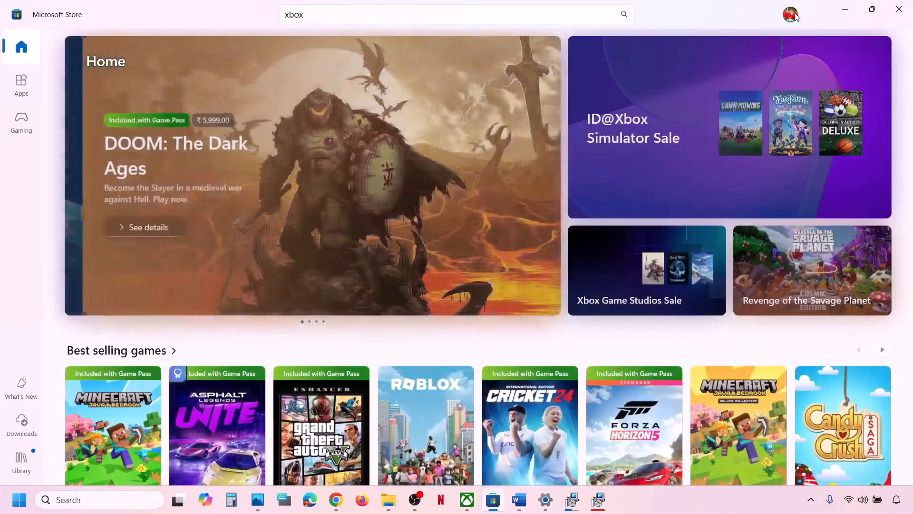
- Sign out of the Store and sign back in with that same account
{"action": "left_click", "coordinate": [792, 15]}
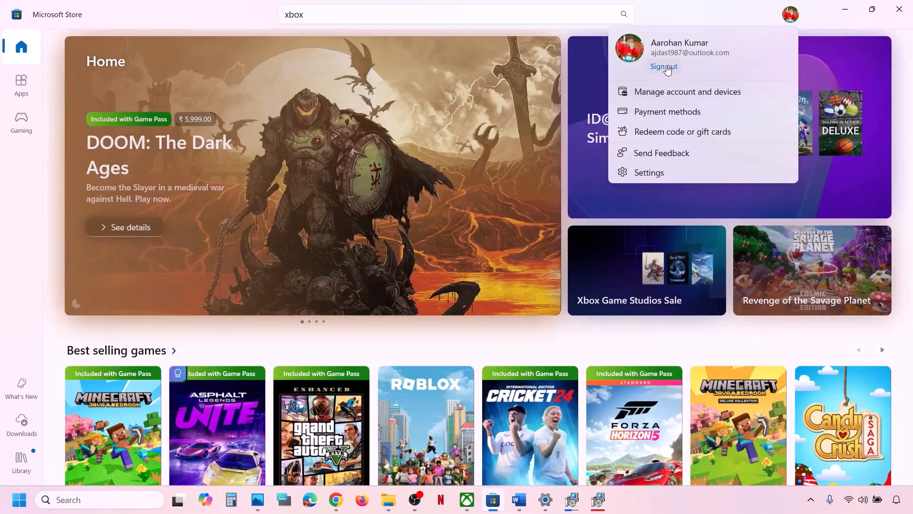
{"action": "left_click", "coordinate": [668, 69]}
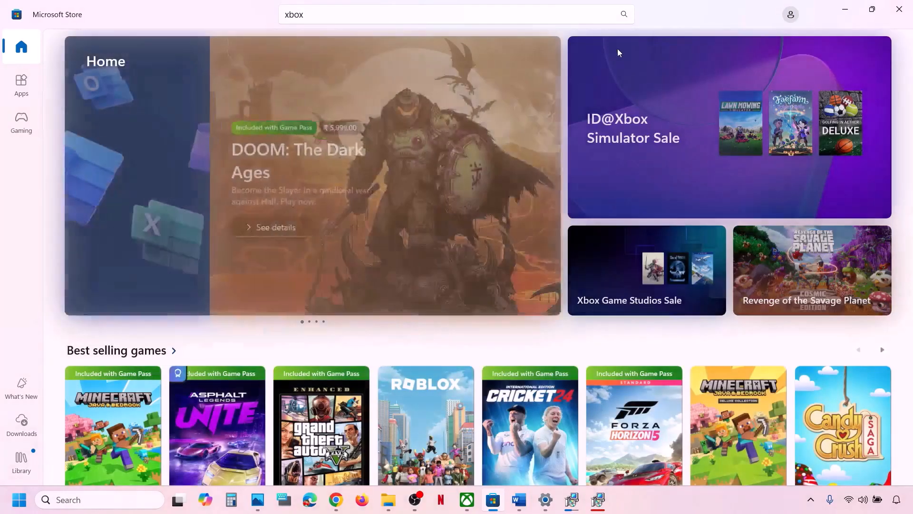
{"action": "left_click", "coordinate": [394, 204]}
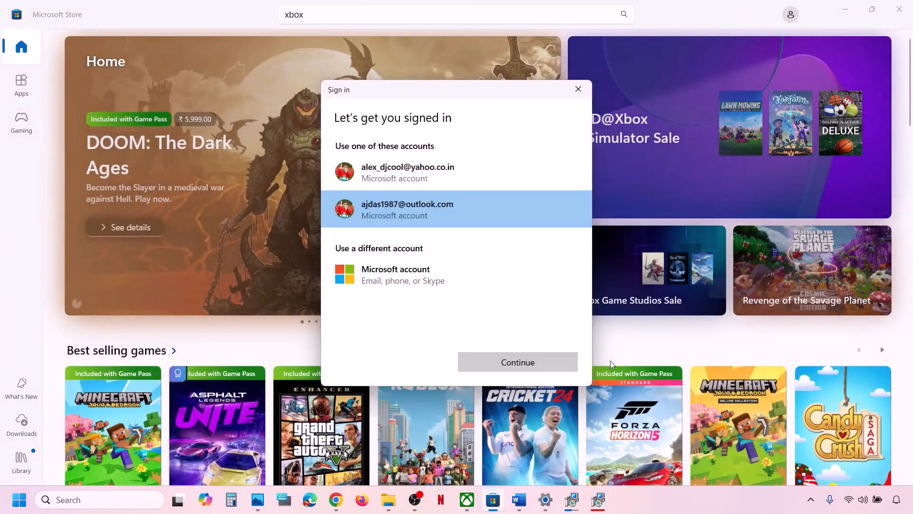
{"action": "left_click", "coordinate": [557, 369]}
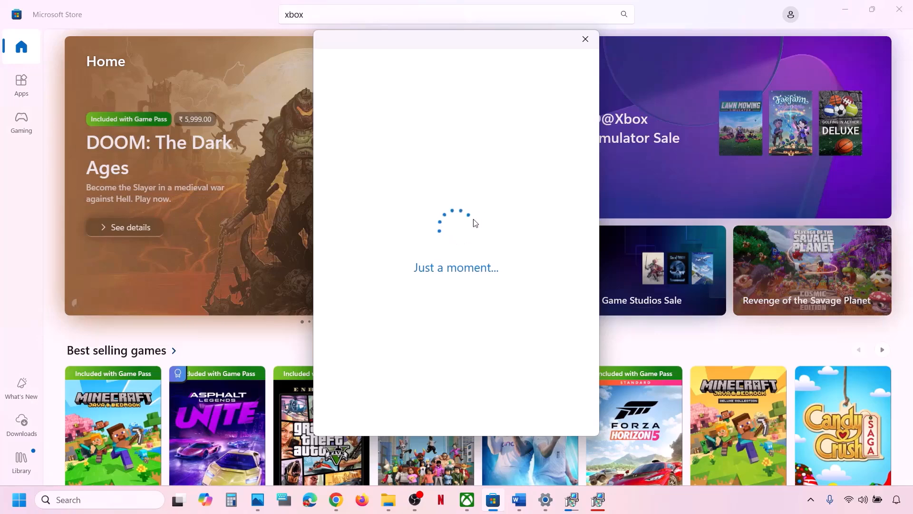
- Sign out of the Xbox app from its profile menu
{"action": "type", "text": "••"}
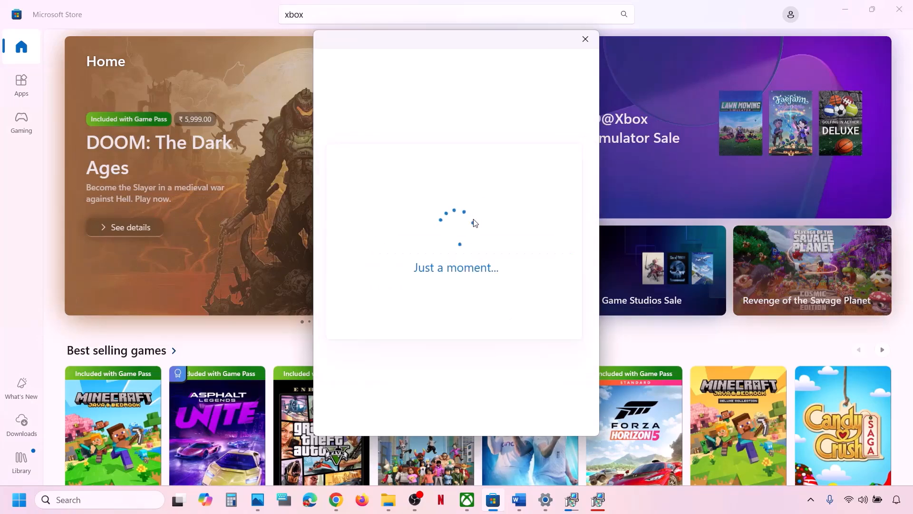
{"action": "left_click", "coordinate": [467, 499]}
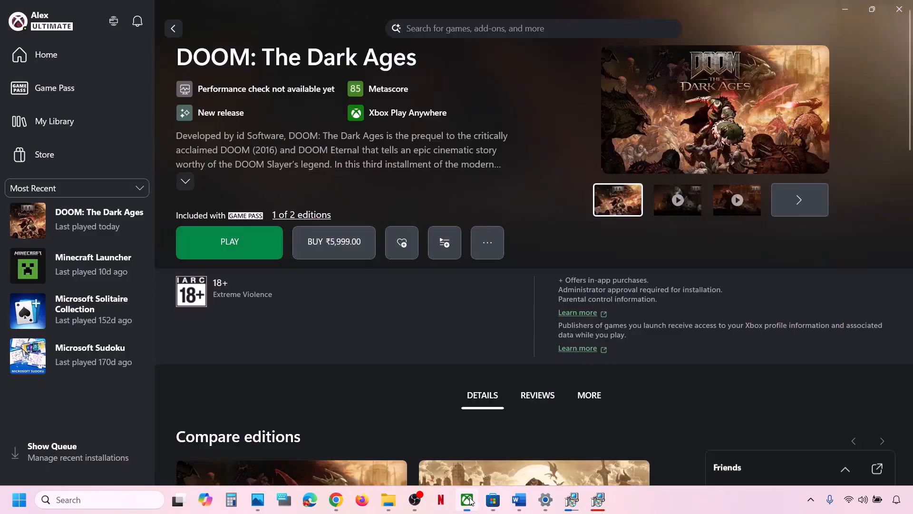
{"action": "left_click", "coordinate": [61, 35]}
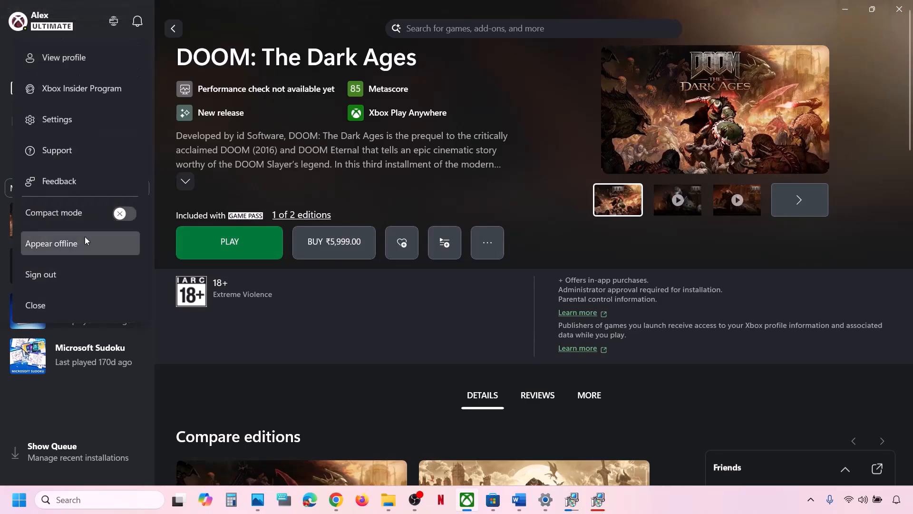
{"action": "left_click", "coordinate": [61, 270]}
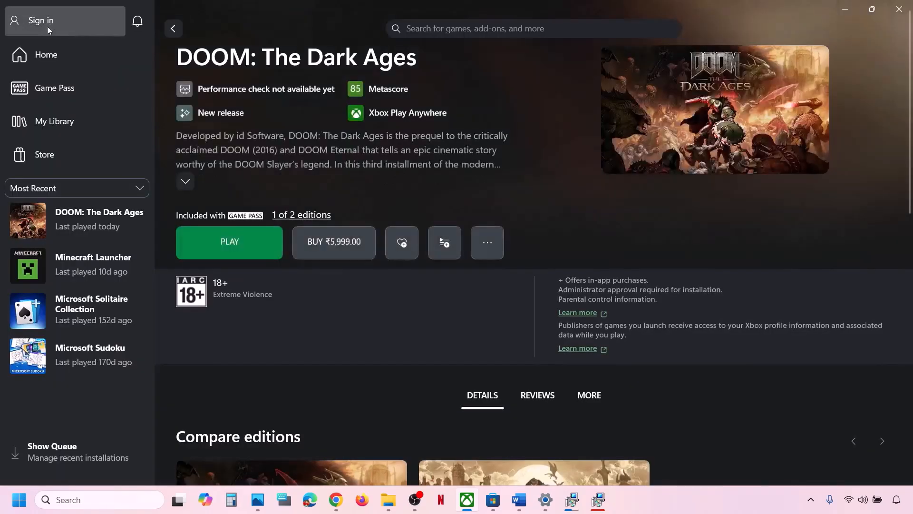
- Sign into the Xbox app with the Store's Microsoft account, then highlight Step 14's date and time note
{"action": "left_click", "coordinate": [47, 27]}
{"action": "left_click", "coordinate": [50, 213]}
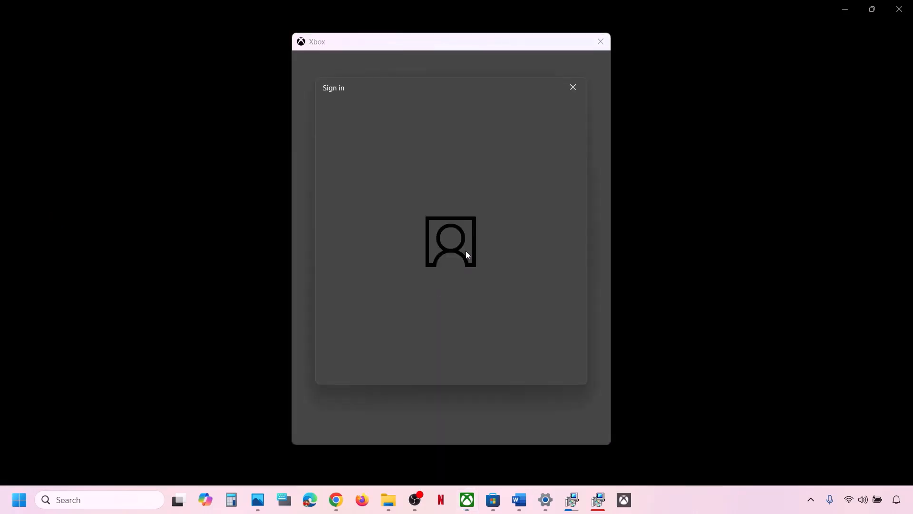
{"action": "left_click", "coordinate": [393, 212]}
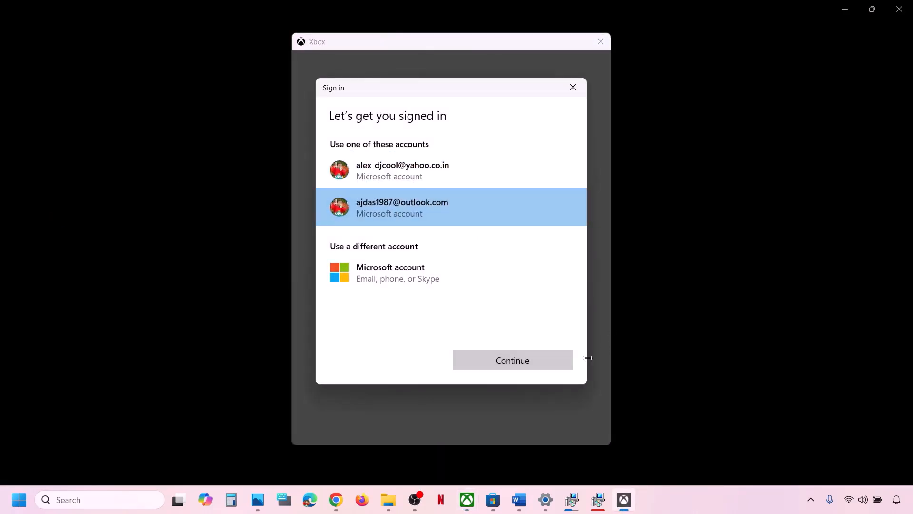
{"action": "left_click", "coordinate": [550, 370]}
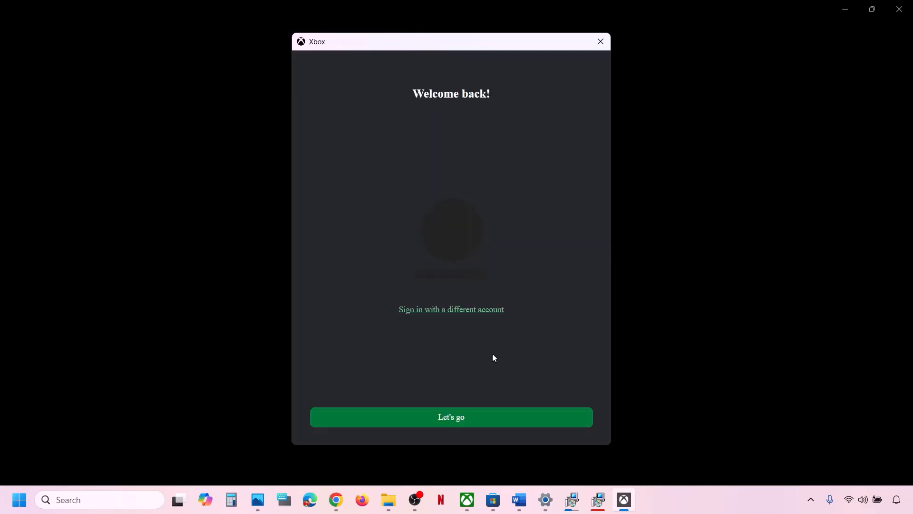
{"action": "left_click", "coordinate": [452, 421]}
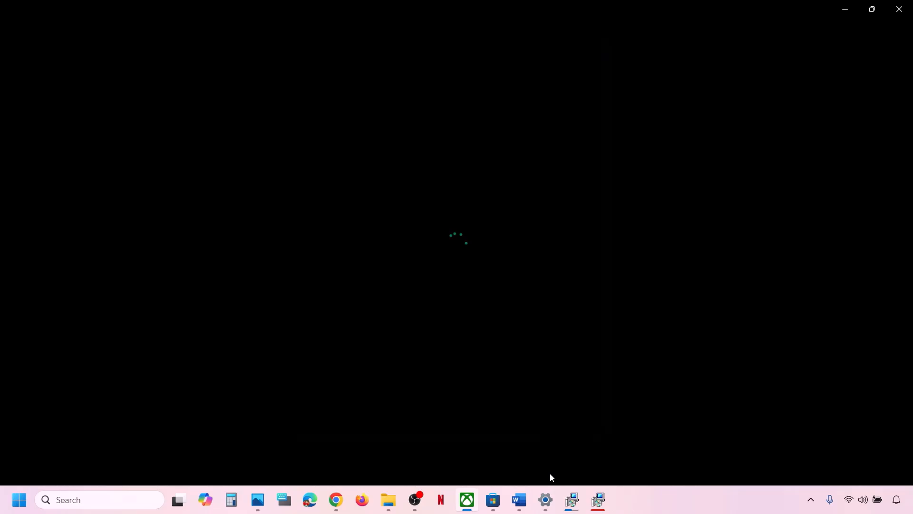
{"action": "left_click", "coordinate": [525, 510]}
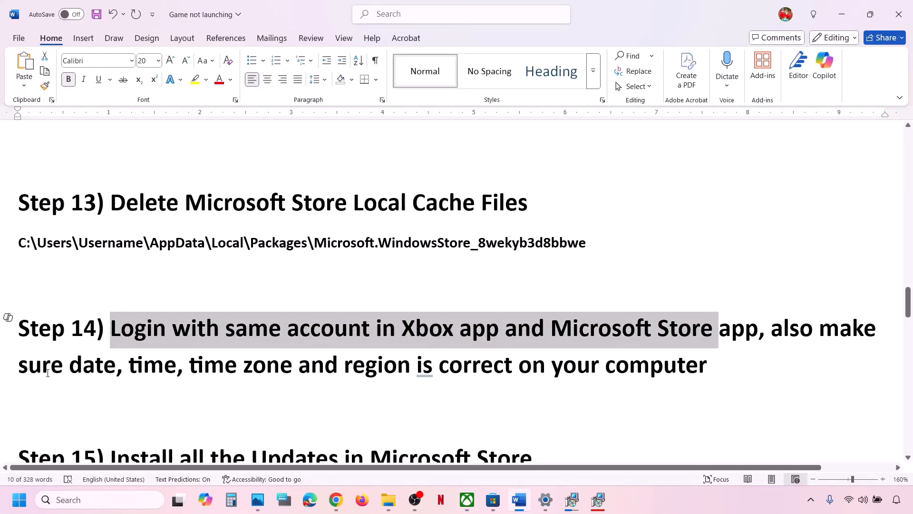
{"action": "left_click_drag", "start_coordinate": [48, 374], "coordinate": [695, 384]}
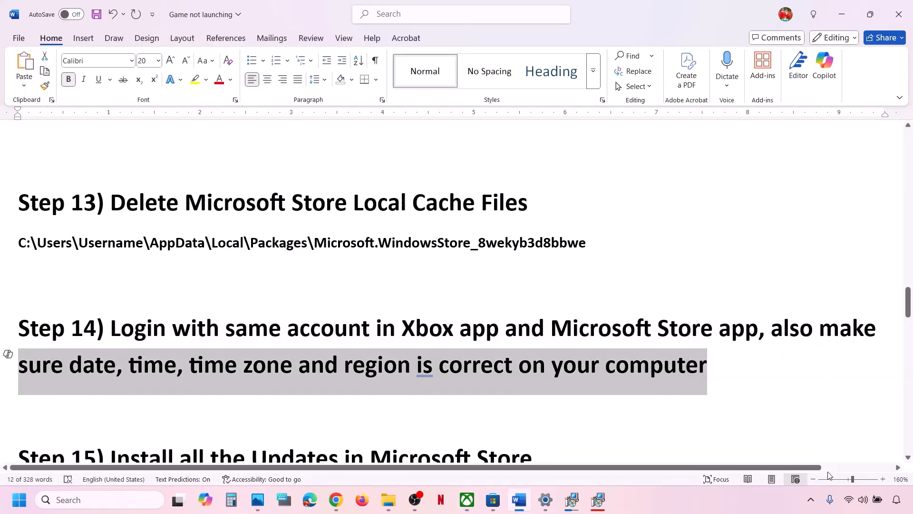
- In Date & time settings, switch Set time zone automatically and Set time automatically off, then on again
{"action": "key", "text": "alt+Tab"}
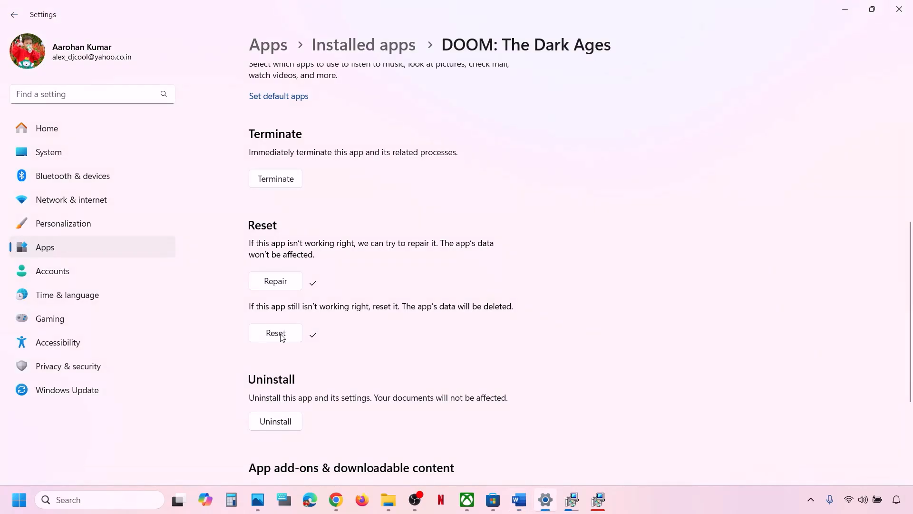
{"action": "left_click", "coordinate": [76, 291]}
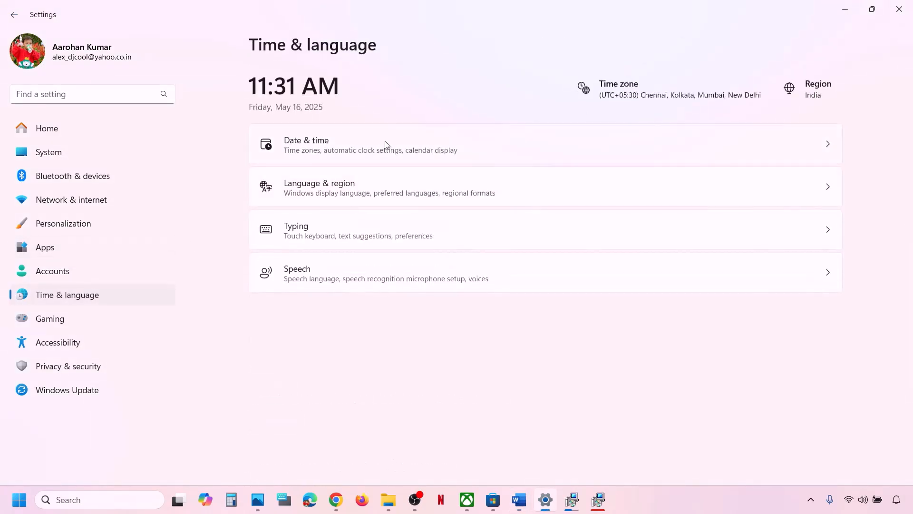
{"action": "left_click", "coordinate": [347, 152]}
{"action": "scroll", "coordinate": [667, 233], "scroll_direction": "down", "scroll_amount": 1}
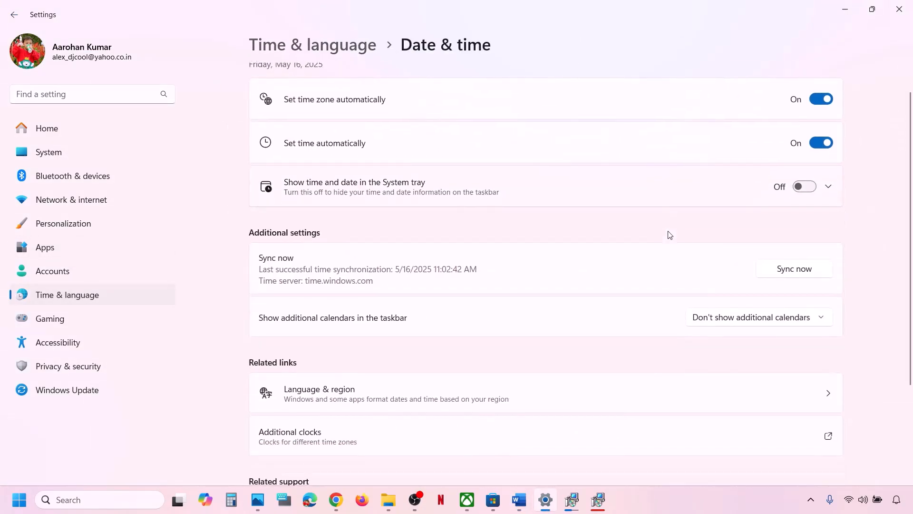
{"action": "left_click", "coordinate": [824, 95]}
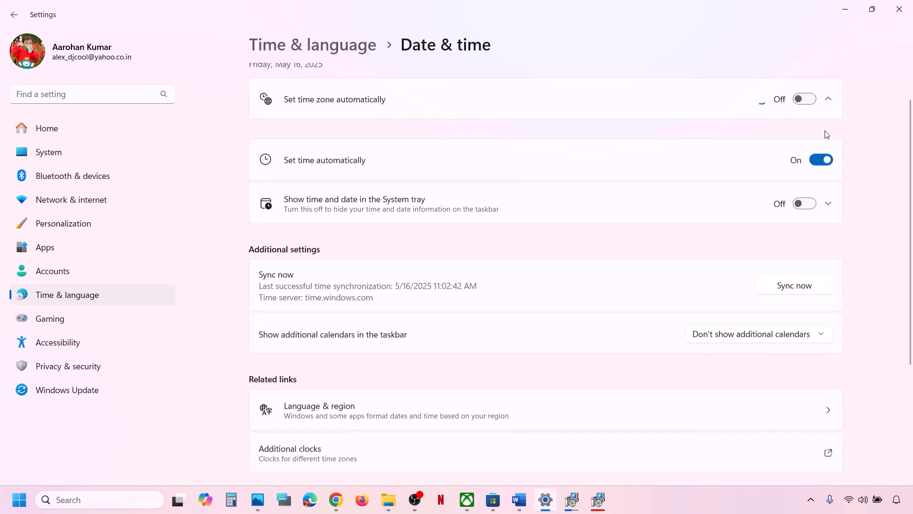
{"action": "left_click", "coordinate": [819, 171]}
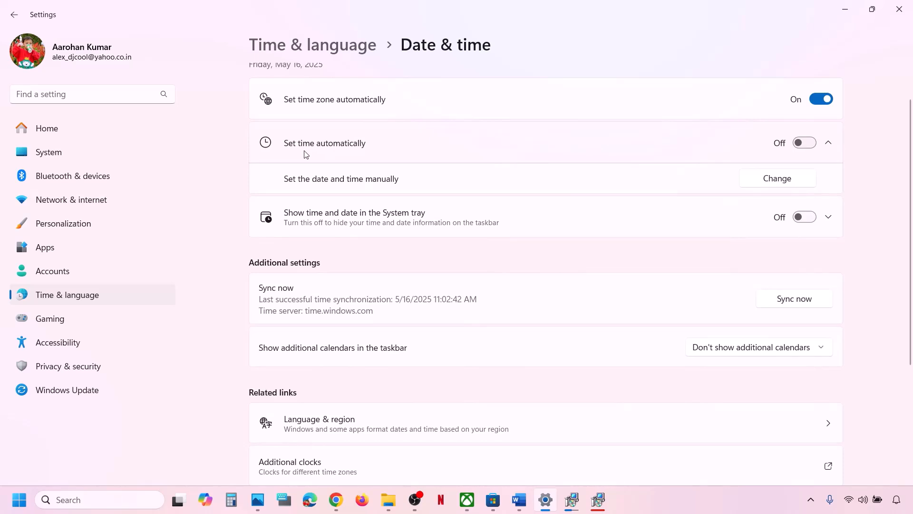
{"action": "left_click", "coordinate": [811, 142]}
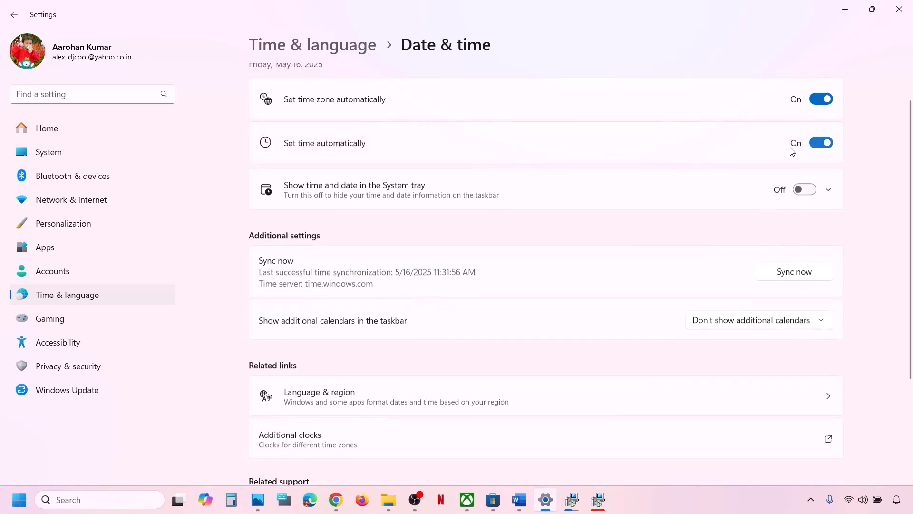
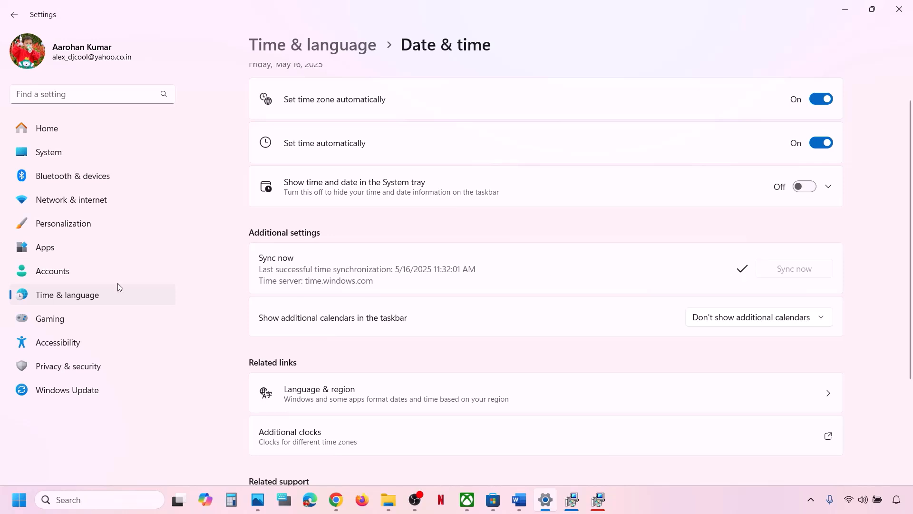
- Confirm India as the country or region under Language & region, then close Settings
{"action": "left_click", "coordinate": [106, 295]}
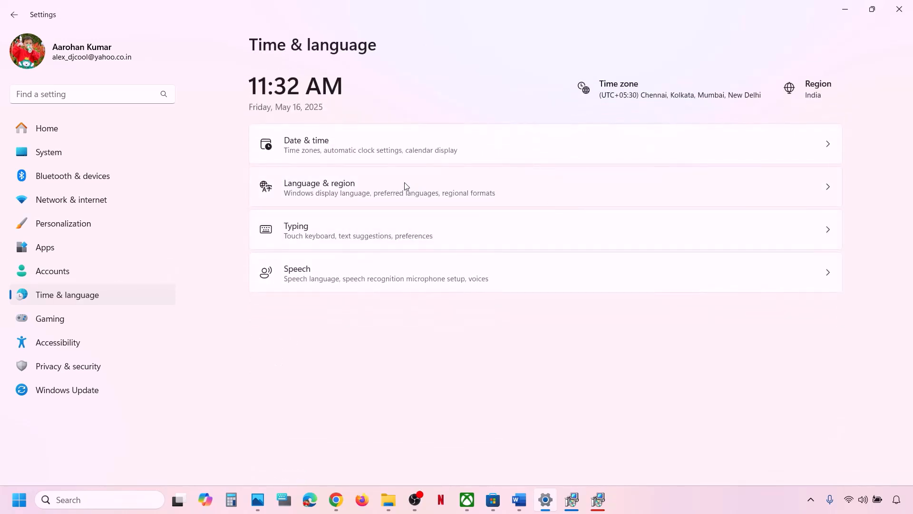
{"action": "left_click", "coordinate": [406, 186]}
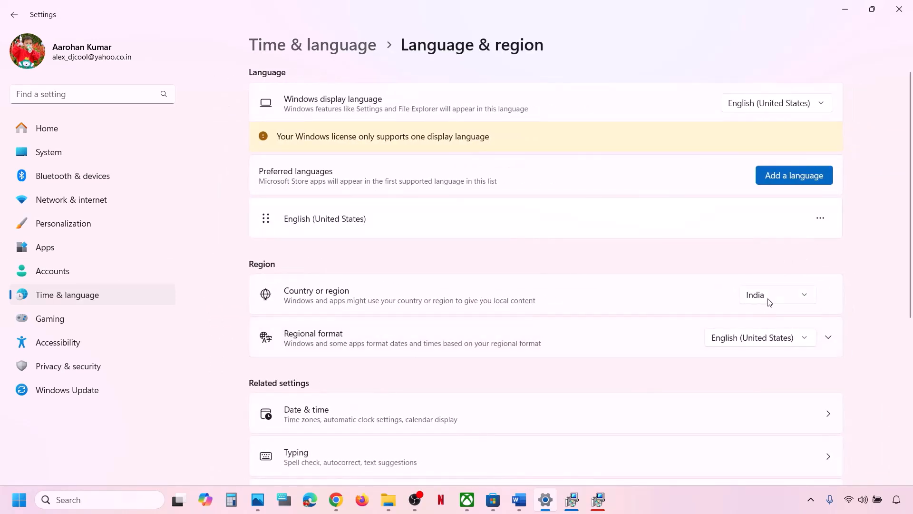
{"action": "left_click", "coordinate": [769, 300]}
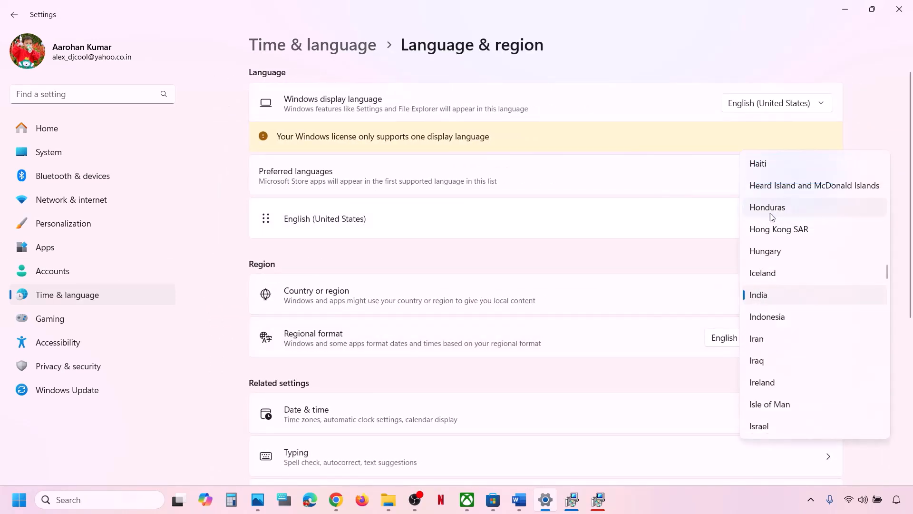
{"action": "left_click", "coordinate": [778, 295]}
{"action": "left_click", "coordinate": [899, 9]}
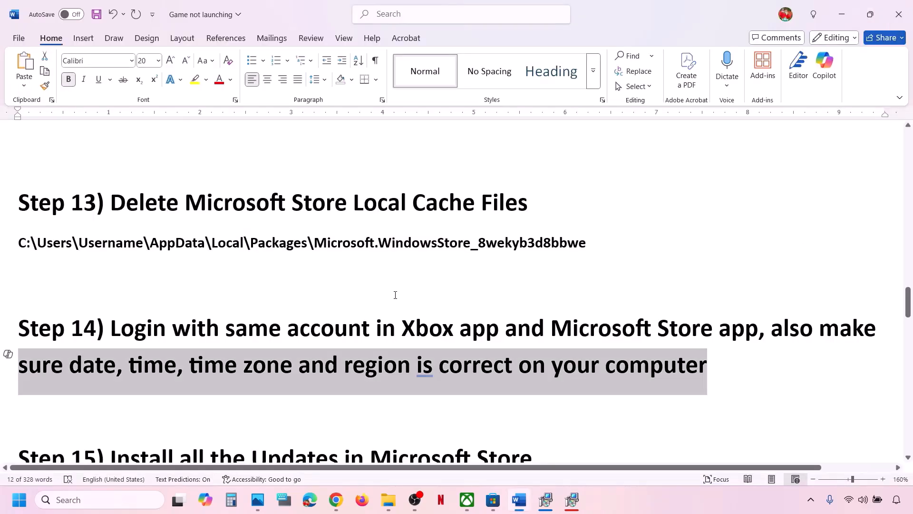
- Run a Microsoft Store app update check from Downloads, then return to the Word guide's Step 15
{"action": "scroll", "coordinate": [395, 295], "scroll_direction": "down", "scroll_amount": 2}
{"action": "left_click_drag", "start_coordinate": [146, 344], "coordinate": [571, 332]}
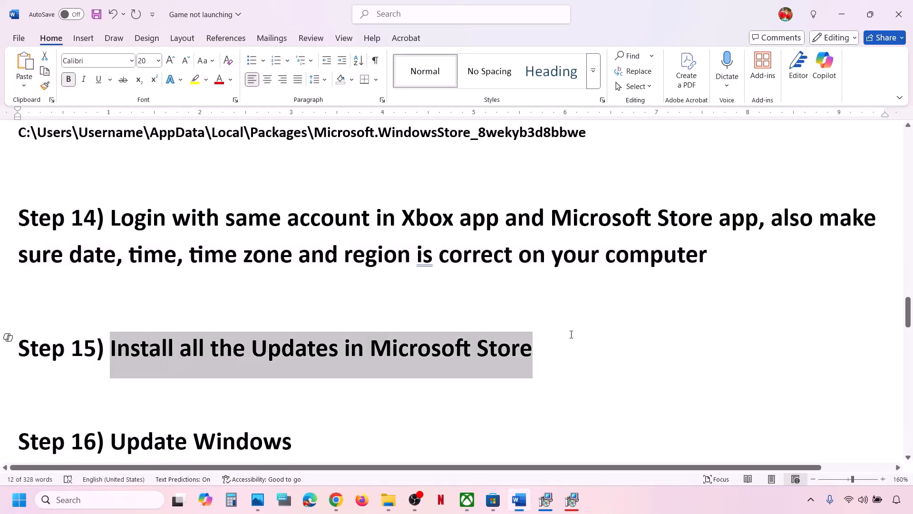
{"action": "left_click", "coordinate": [492, 508]}
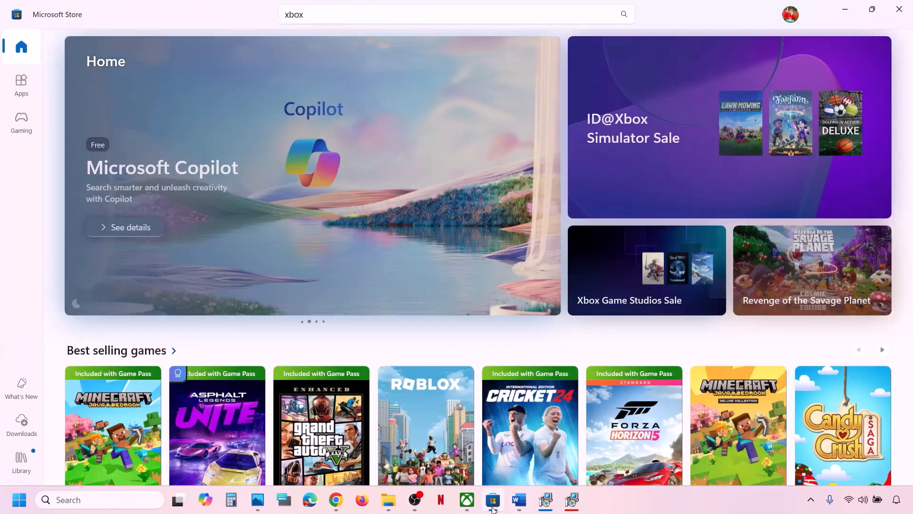
{"action": "left_click", "coordinate": [23, 430]}
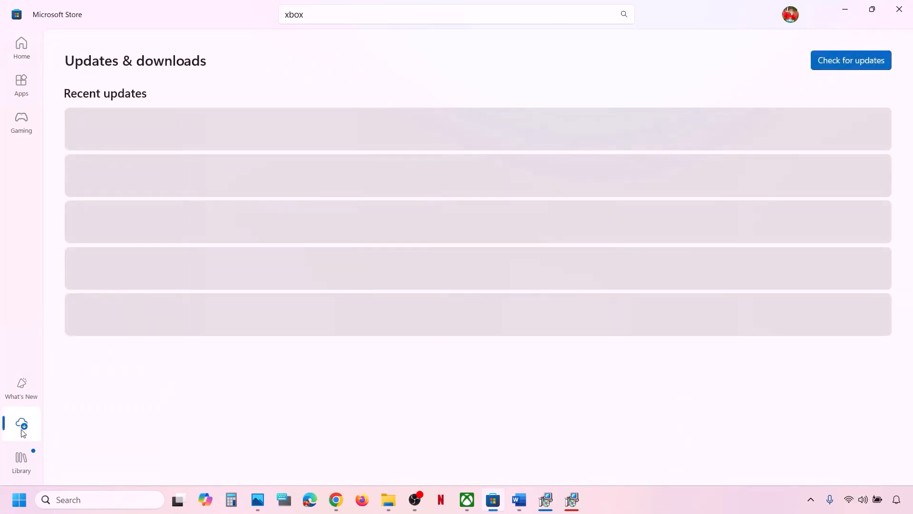
{"action": "left_click", "coordinate": [841, 62]}
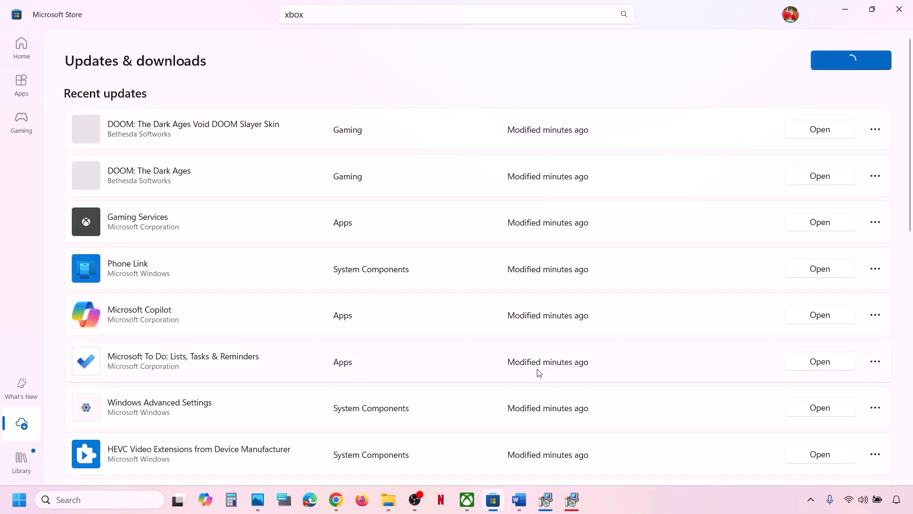
{"action": "left_click", "coordinate": [520, 500]}
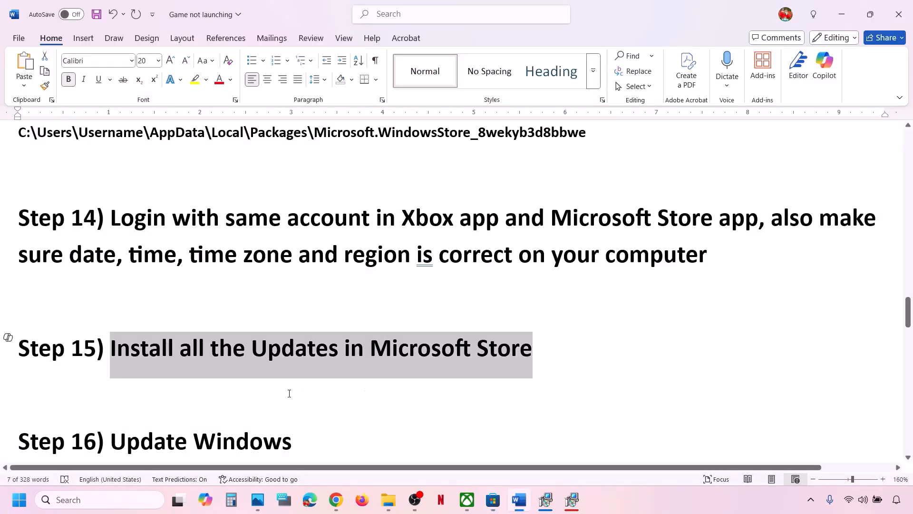
- Check Windows Update in Settings and note the installing 2025-05 cumulative update's KB number
{"action": "scroll", "coordinate": [238, 376], "scroll_direction": "down", "scroll_amount": 1}
{"action": "left_click_drag", "start_coordinate": [156, 362], "coordinate": [310, 356]}
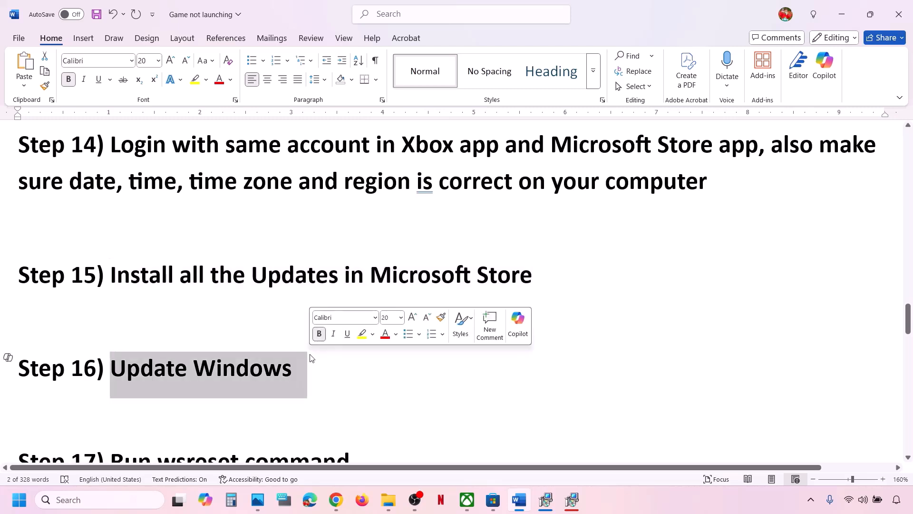
{"action": "key", "text": "super+i"}
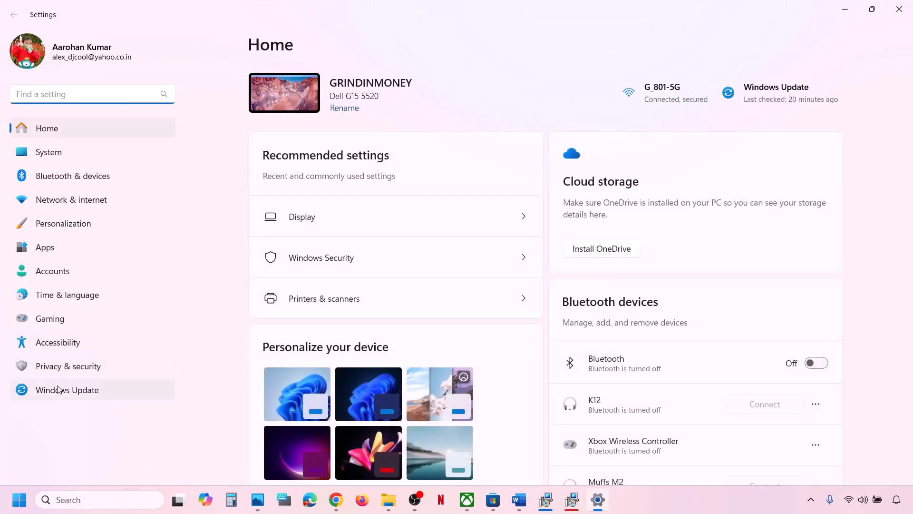
{"action": "left_click", "coordinate": [58, 390]}
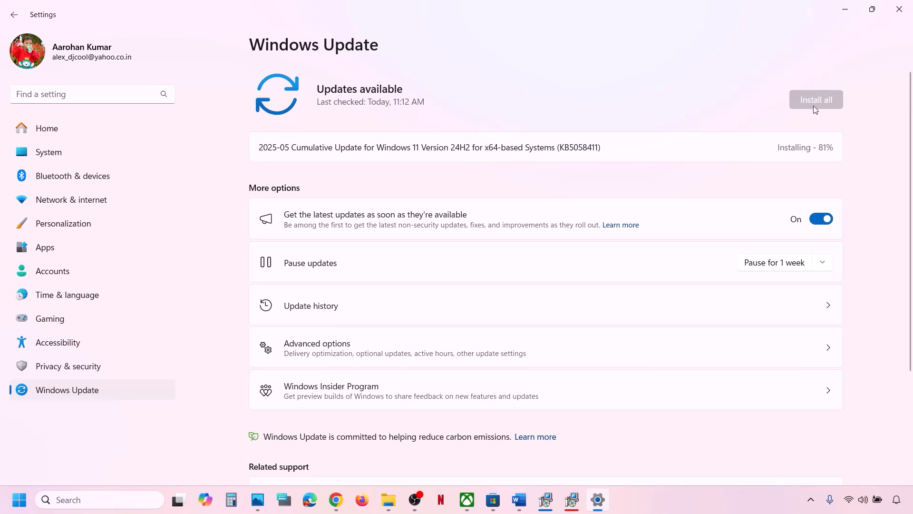
{"action": "left_click_drag", "start_coordinate": [528, 147], "coordinate": [592, 143]}
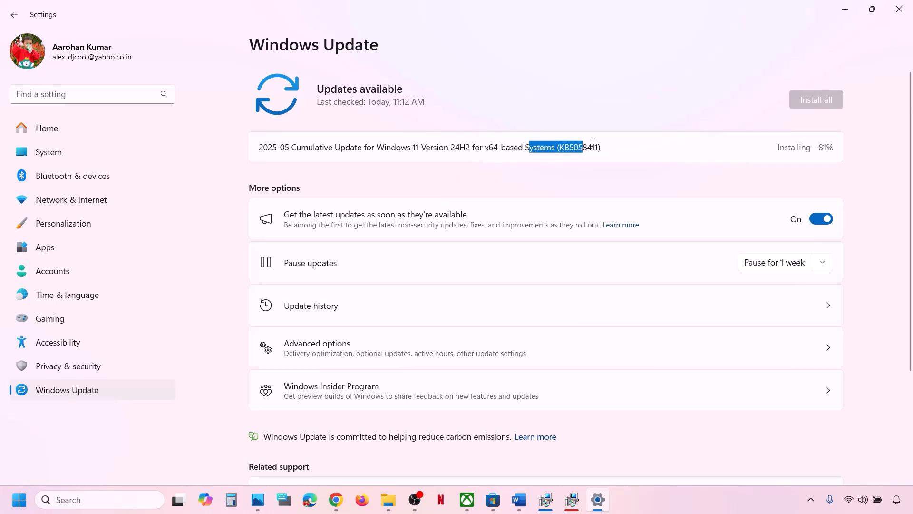
{"action": "left_click", "coordinate": [14, 504]}
{"action": "left_click", "coordinate": [346, 458]}
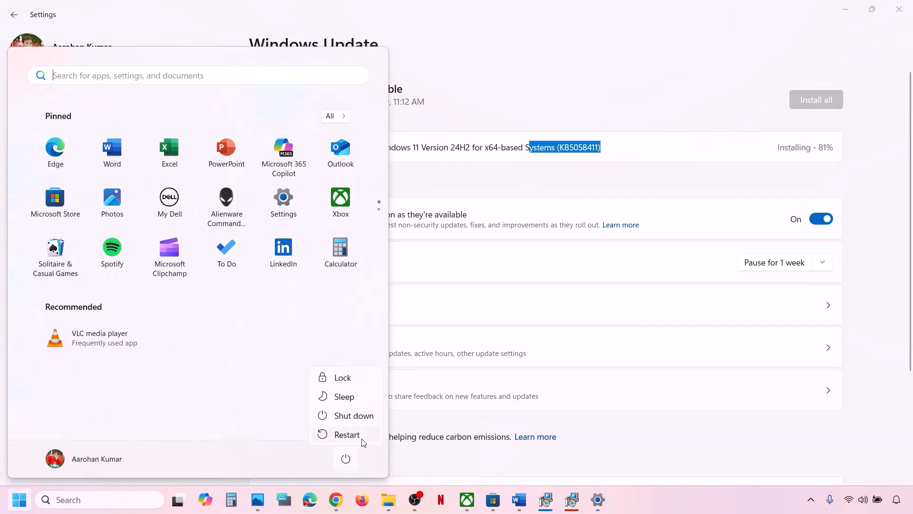
{"action": "left_click", "coordinate": [523, 508]}
- Copy 'wsreset' from the guide, run it from Windows search, and minimise the reopened Store
{"action": "left_click", "coordinate": [524, 507]}
{"action": "scroll", "coordinate": [358, 340], "scroll_direction": "down", "scroll_amount": 1}
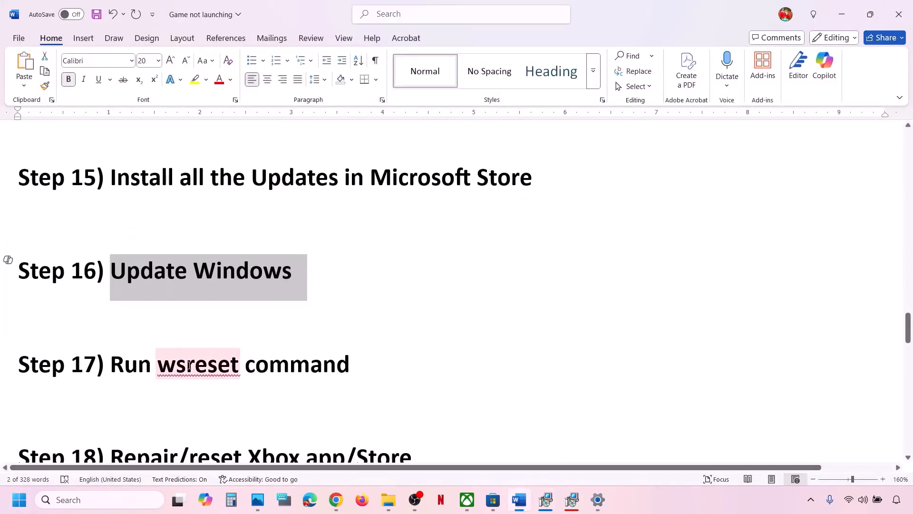
{"action": "double_click", "coordinate": [184, 367]}
{"action": "key", "text": "ctrl+c"}
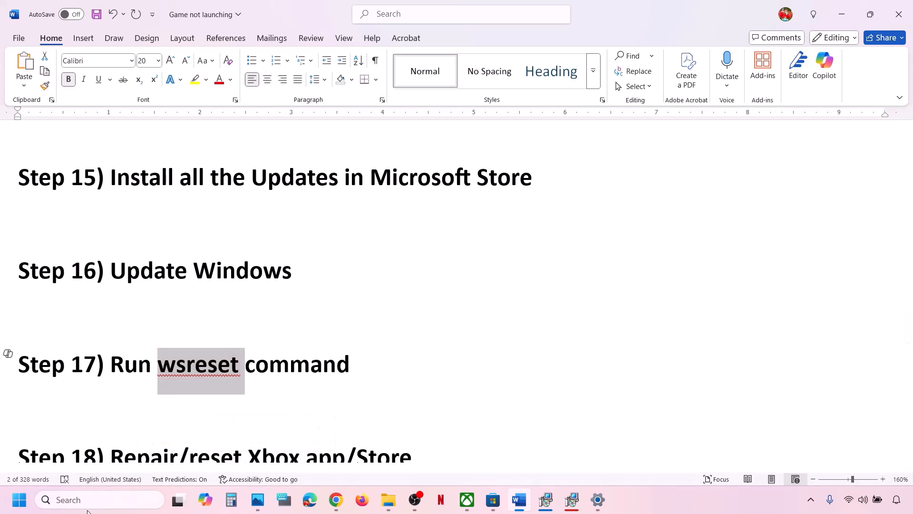
{"action": "left_click", "coordinate": [83, 501]}
{"action": "key", "text": "ctrl+v"}
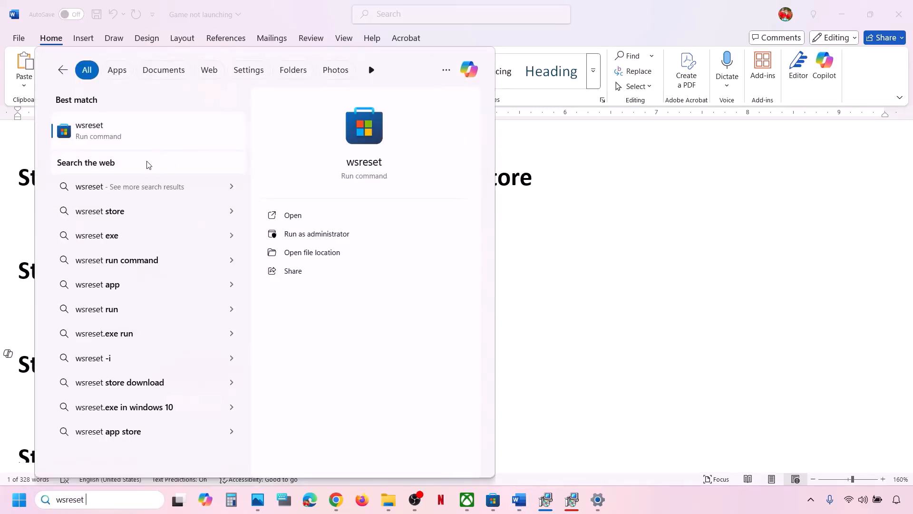
{"action": "left_click", "coordinate": [118, 131]}
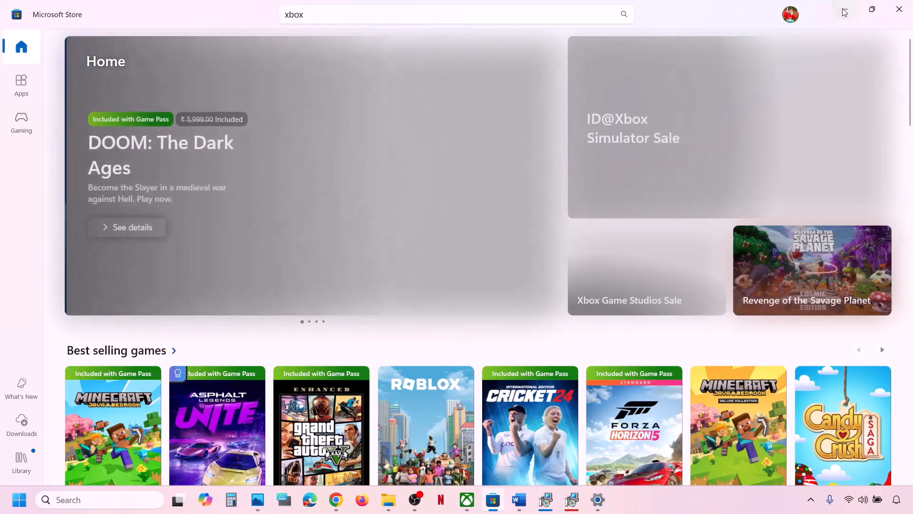
{"action": "left_click", "coordinate": [845, 9]}
{"action": "scroll", "coordinate": [292, 335], "scroll_direction": "down", "scroll_amount": 2}
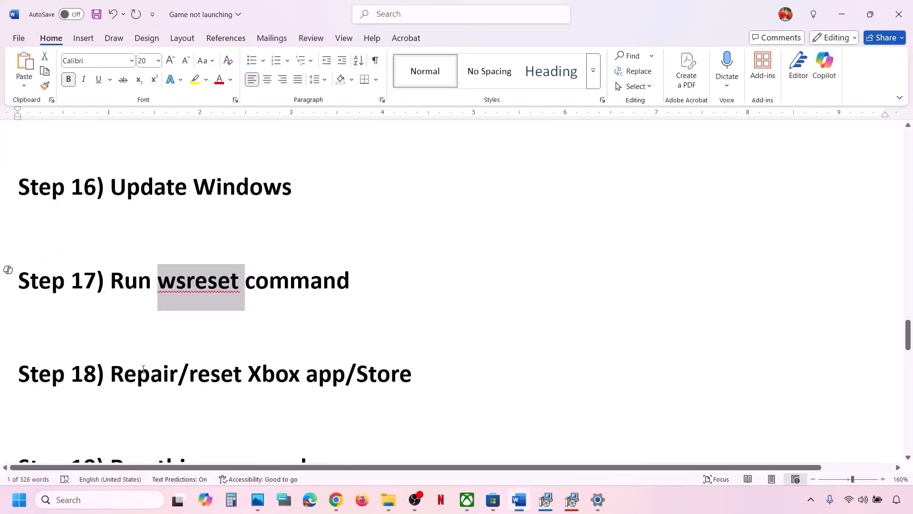
{"action": "left_click_drag", "start_coordinate": [143, 369], "coordinate": [452, 363]}
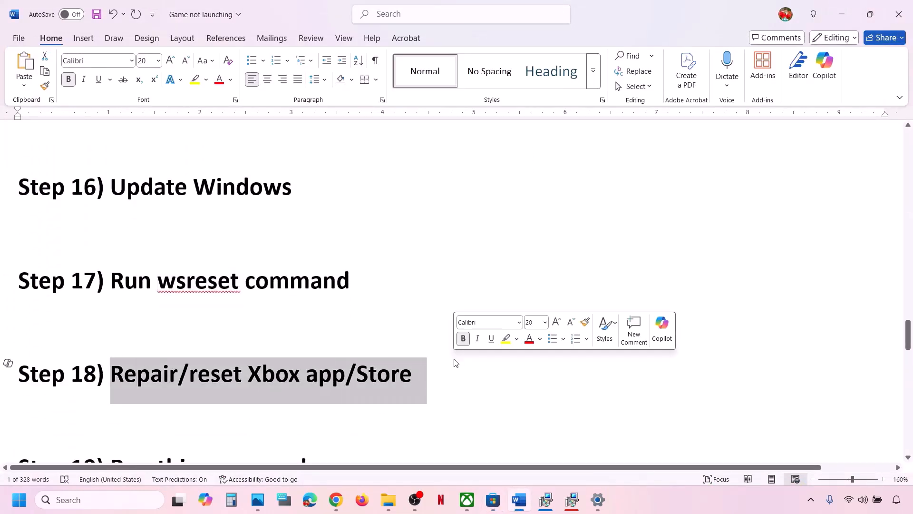
- Repair the Xbox app from its App settings page, then reset it and confirm
{"action": "left_click", "coordinate": [111, 503]}
{"action": "type", "text": "xbox"}
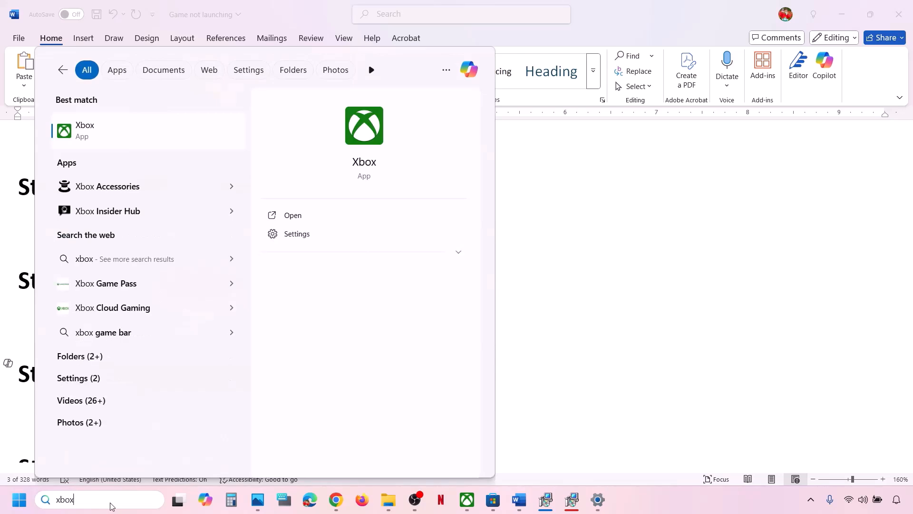
{"action": "right_click", "coordinate": [112, 133]}
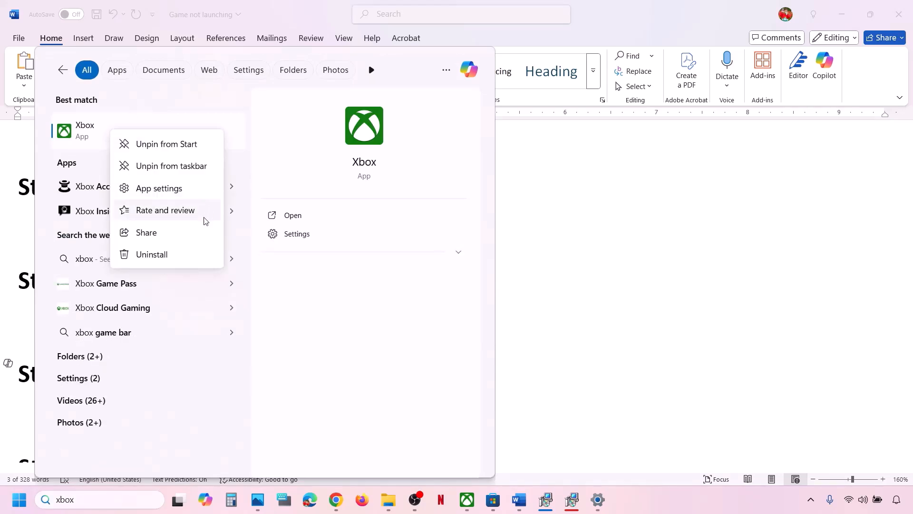
{"action": "left_click", "coordinate": [153, 189]}
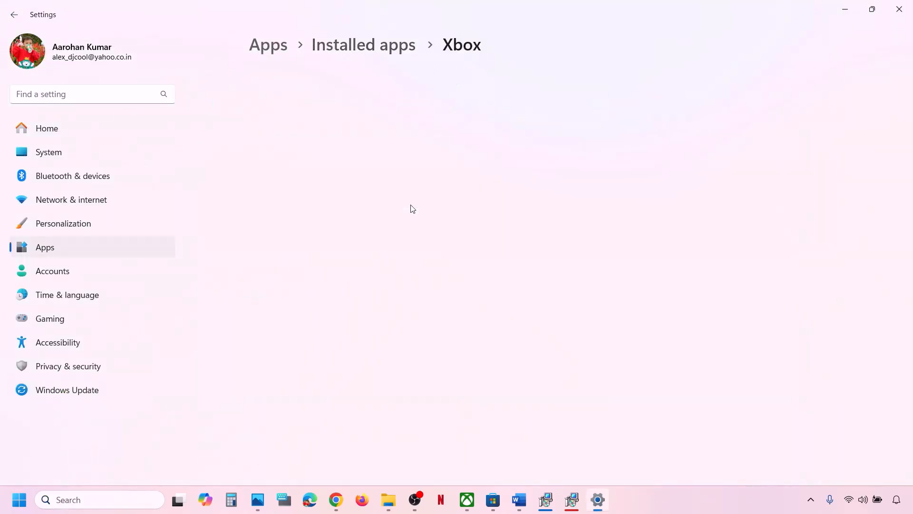
{"action": "scroll", "coordinate": [411, 208], "scroll_direction": "down", "scroll_amount": 10}
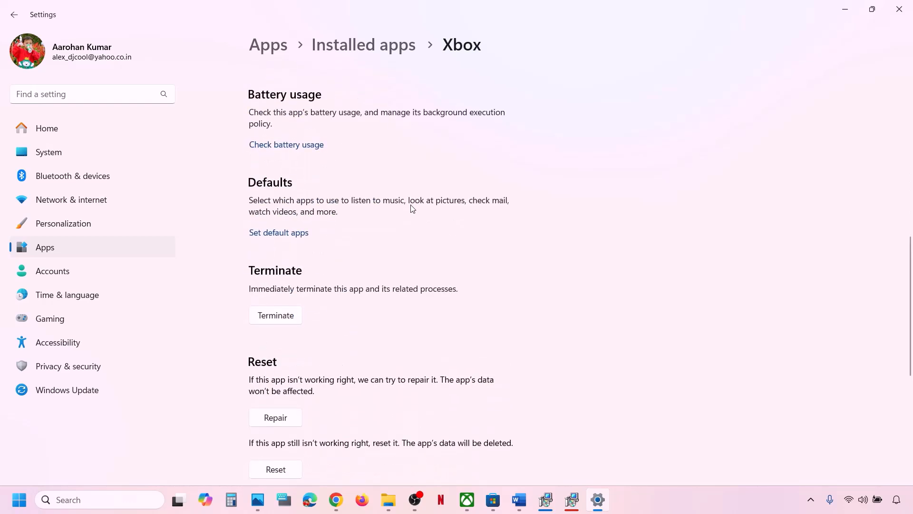
{"action": "left_click", "coordinate": [269, 316]}
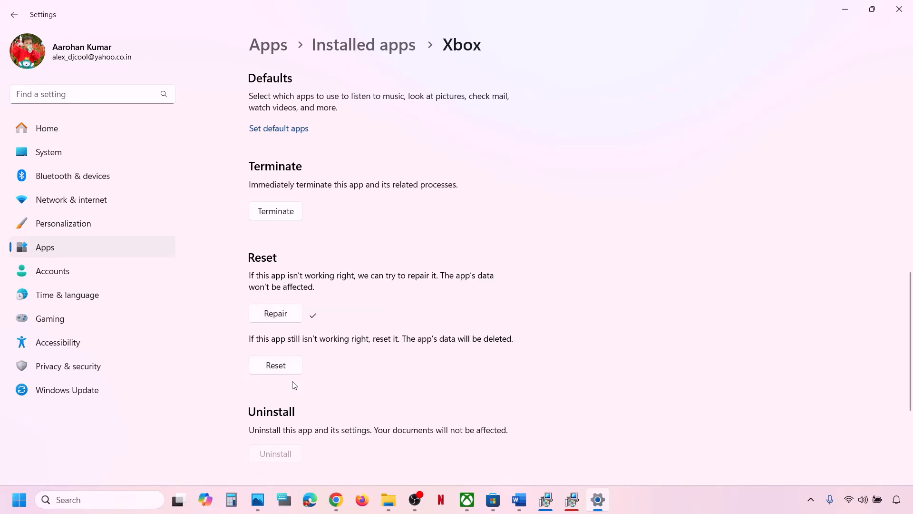
{"action": "left_click", "coordinate": [288, 368]}
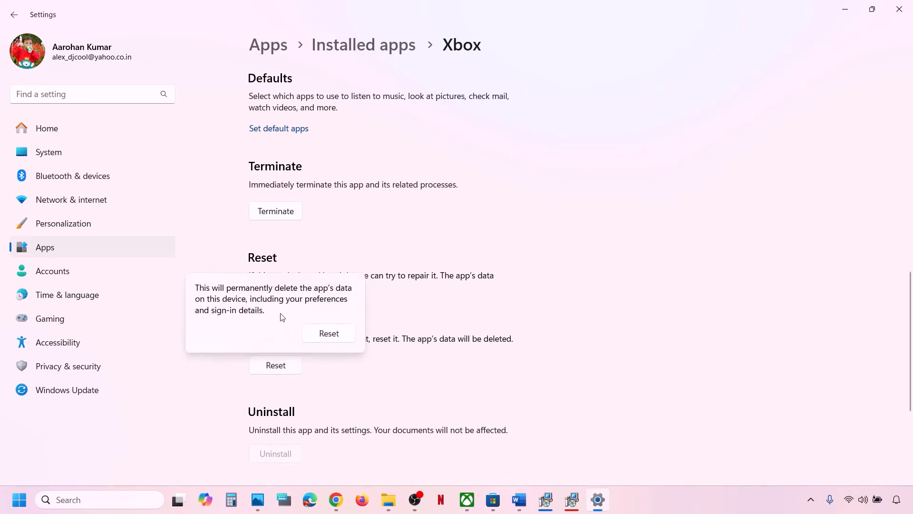
{"action": "left_click", "coordinate": [328, 334]}
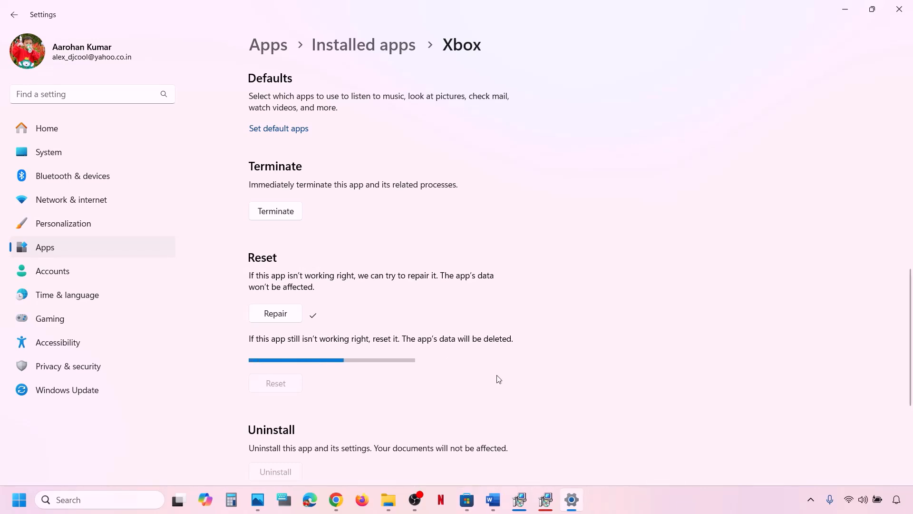
- Relaunch the Xbox app by searching 'xbox'
{"action": "left_click", "coordinate": [120, 496]}
{"action": "type", "text": "xbox"}
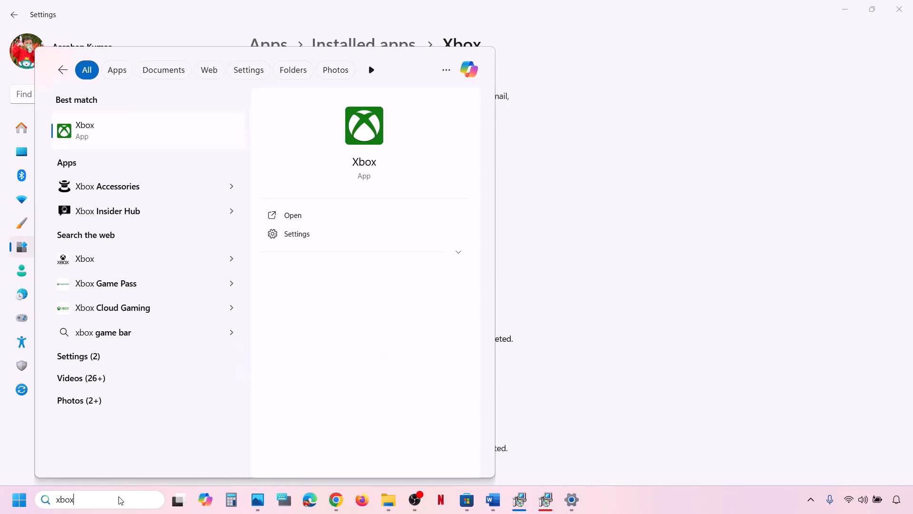
{"action": "key", "text": "Return"}
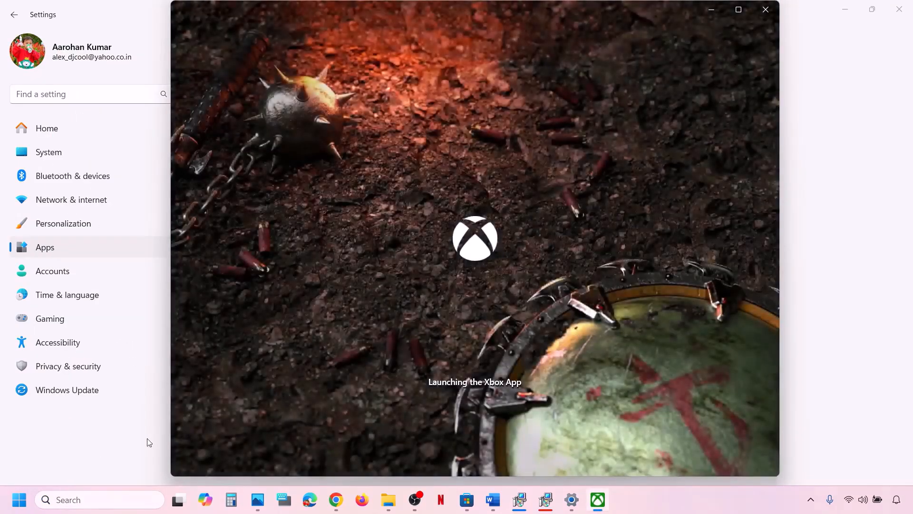
- Repair the Microsoft Store from its App settings page, then reset it and confirm
{"action": "left_click", "coordinate": [150, 443]}
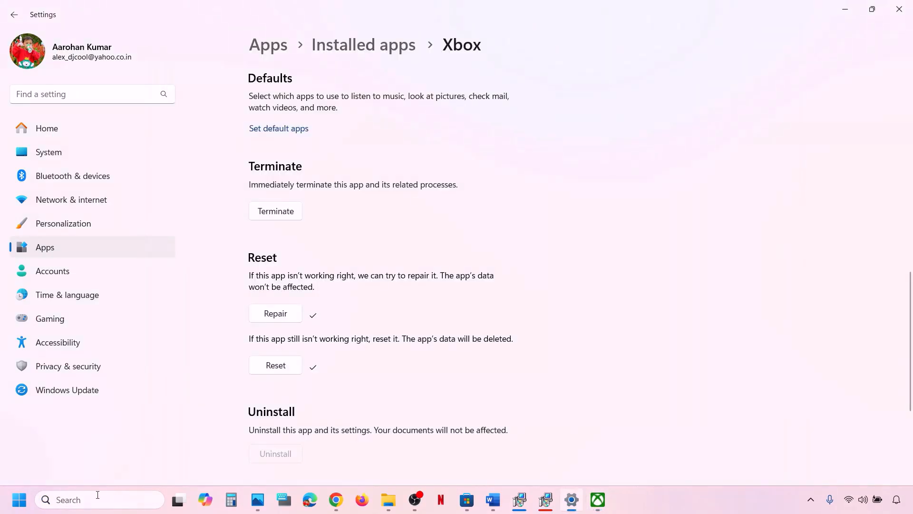
{"action": "left_click", "coordinate": [78, 500]}
{"action": "type", "text": "store"}
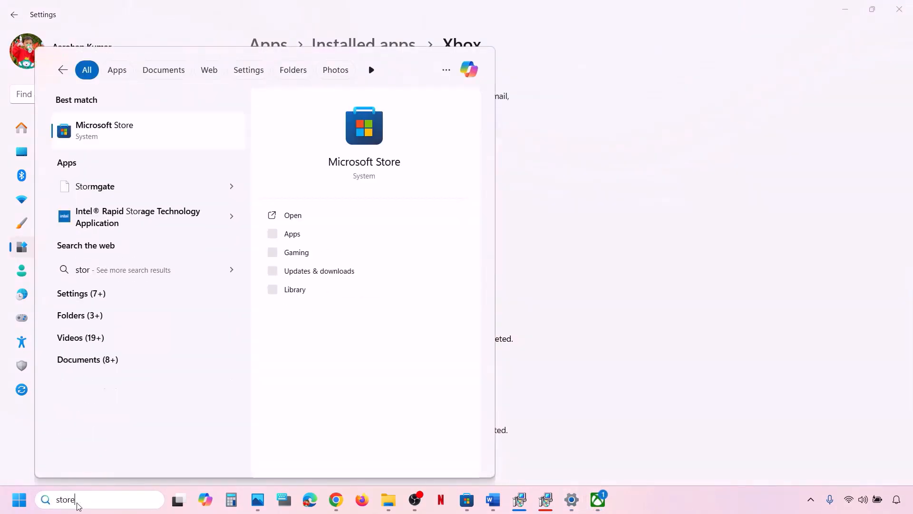
{"action": "right_click", "coordinate": [107, 144]}
{"action": "left_click", "coordinate": [152, 198]}
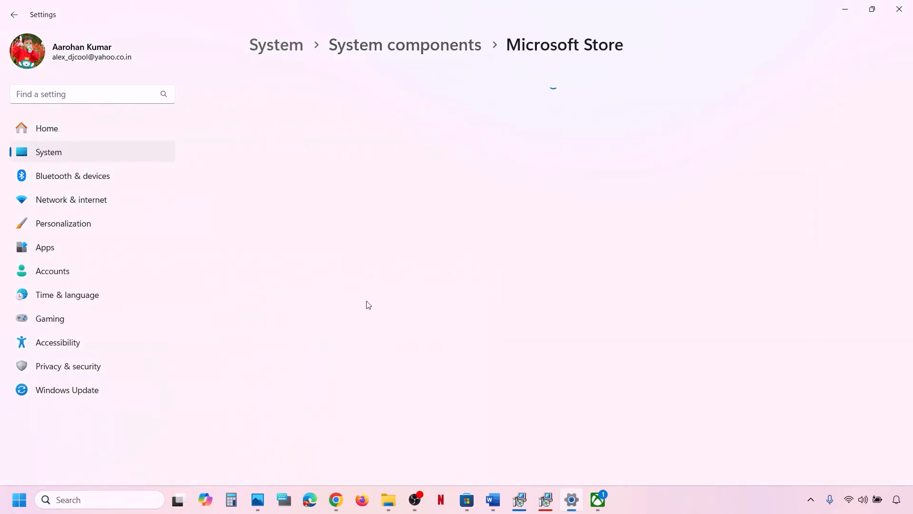
{"action": "scroll", "coordinate": [369, 305], "scroll_direction": "down", "scroll_amount": 10}
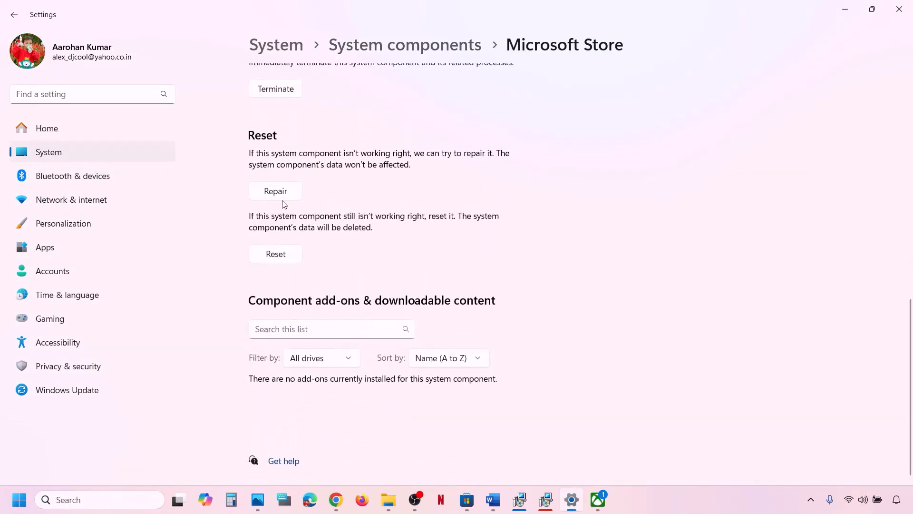
{"action": "left_click", "coordinate": [281, 197]}
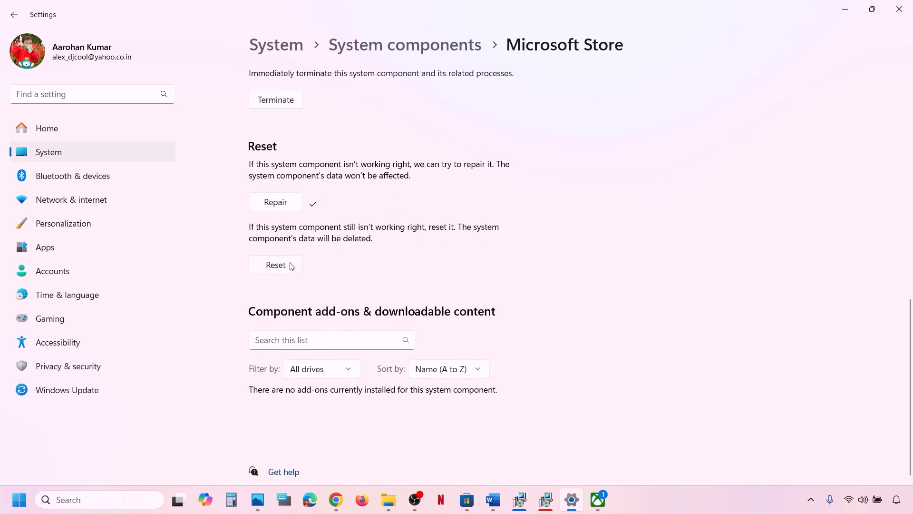
{"action": "left_click", "coordinate": [290, 266]}
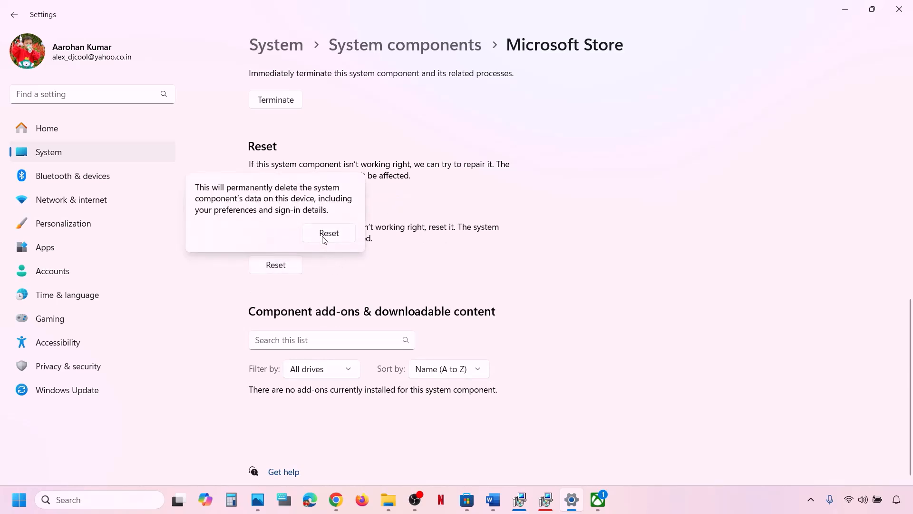
{"action": "left_click", "coordinate": [323, 238]}
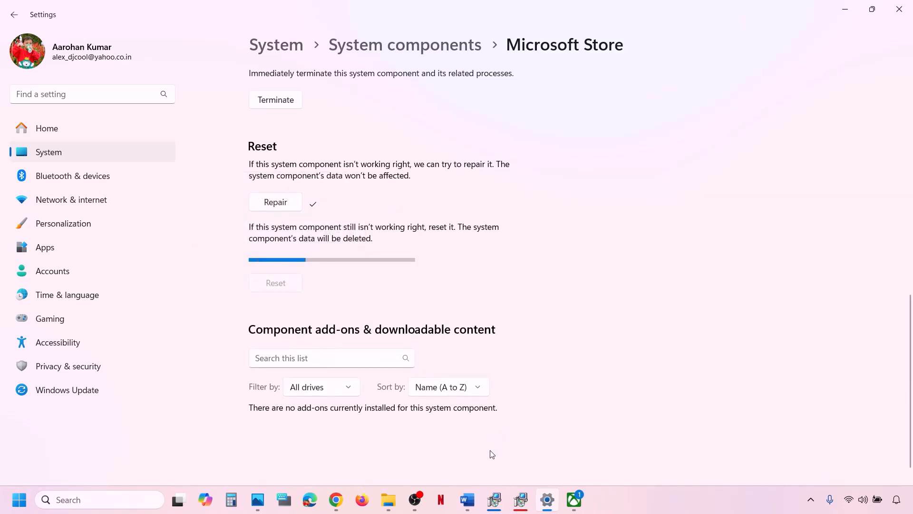
- Reopen Microsoft Store and dismiss the Xbox app's Get ready to play prompt
{"action": "left_click", "coordinate": [103, 500]}
{"action": "type", "text": "store"}
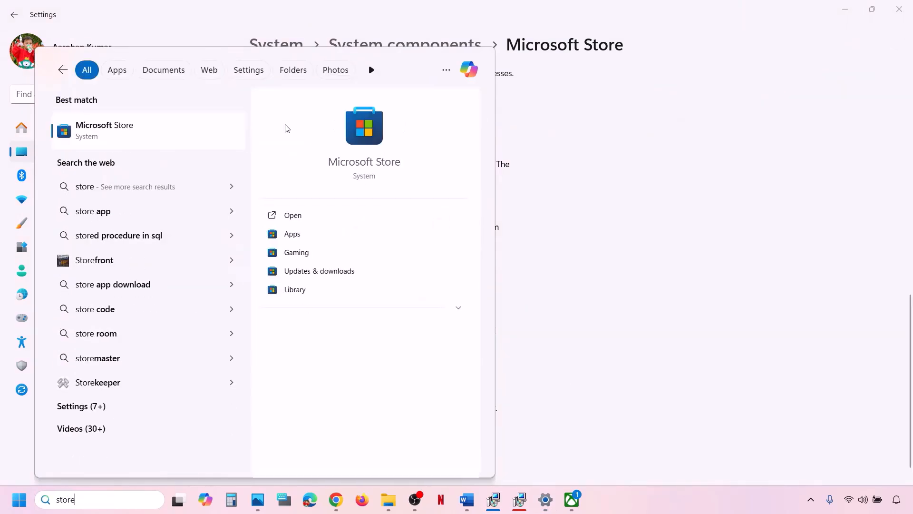
{"action": "left_click", "coordinate": [214, 127]}
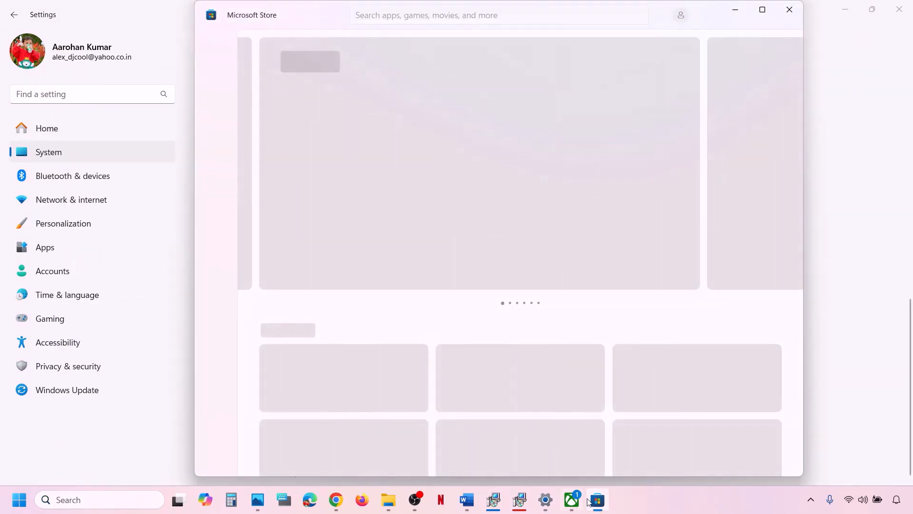
{"action": "left_click", "coordinate": [573, 501]}
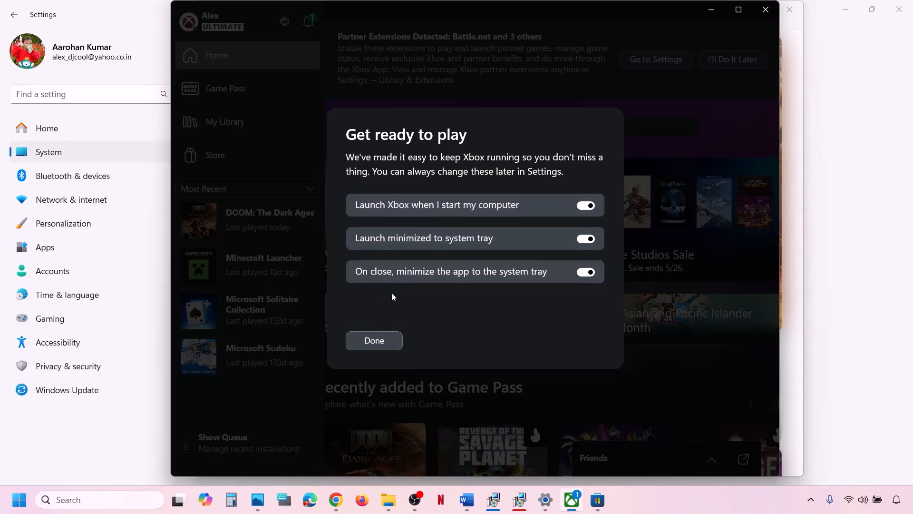
{"action": "left_click", "coordinate": [376, 340]}
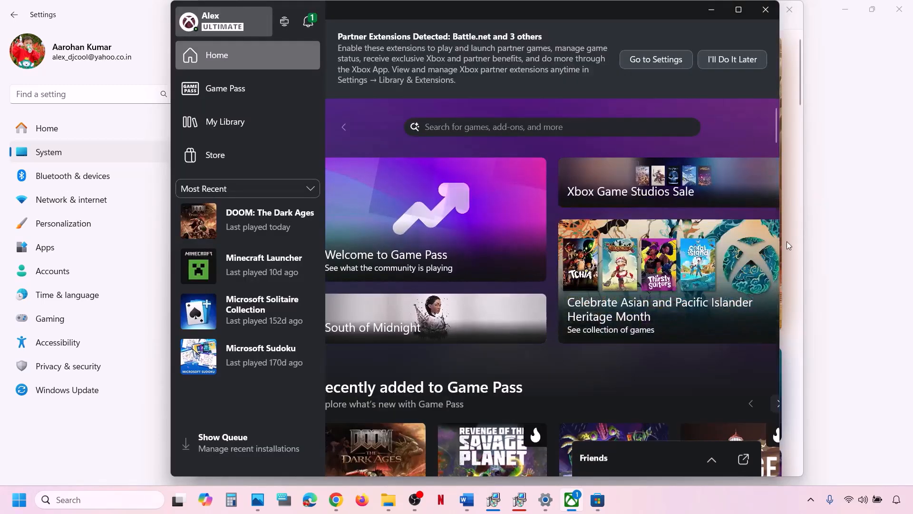
{"action": "left_click", "coordinate": [846, 307]}
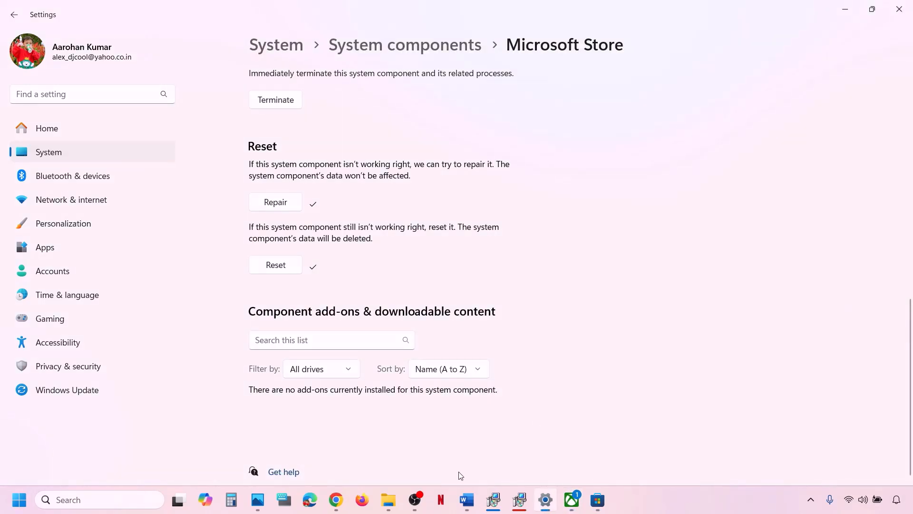
- Copy the Step 19 Get-AppxPackage command from the Word guide
{"action": "left_click", "coordinate": [467, 500]}
{"action": "scroll", "coordinate": [291, 345], "scroll_direction": "down", "scroll_amount": 3}
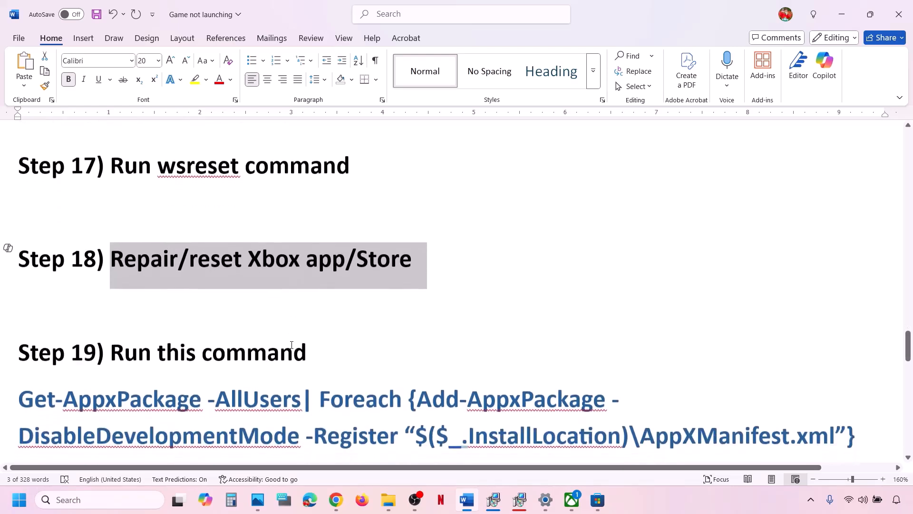
{"action": "scroll", "coordinate": [291, 344], "scroll_direction": "down", "scroll_amount": 6}
{"action": "scroll", "coordinate": [291, 344], "scroll_direction": "up", "scroll_amount": 4}
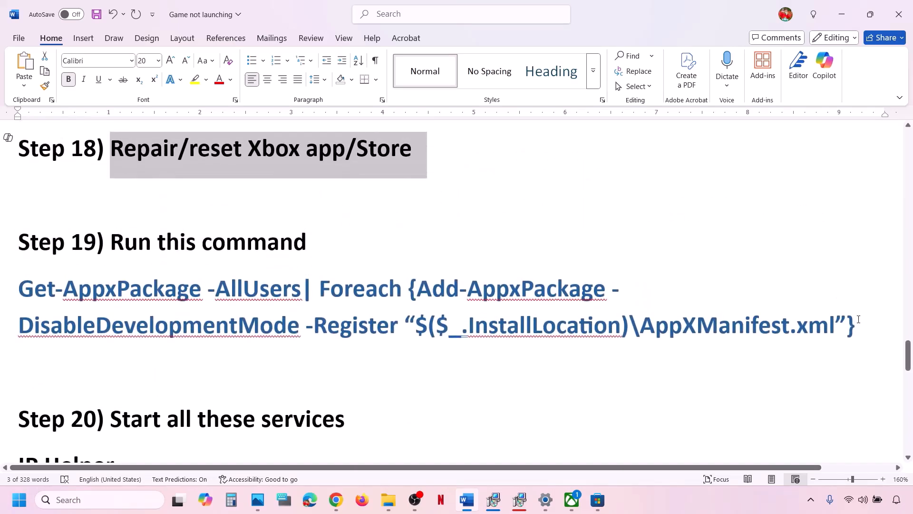
{"action": "left_click_drag", "start_coordinate": [861, 321], "coordinate": [19, 288]}
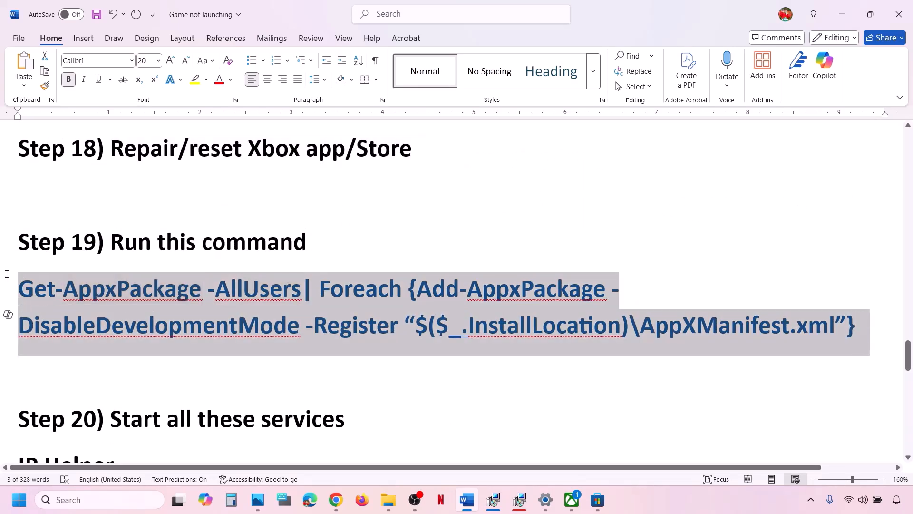
{"action": "right_click", "coordinate": [95, 304]}
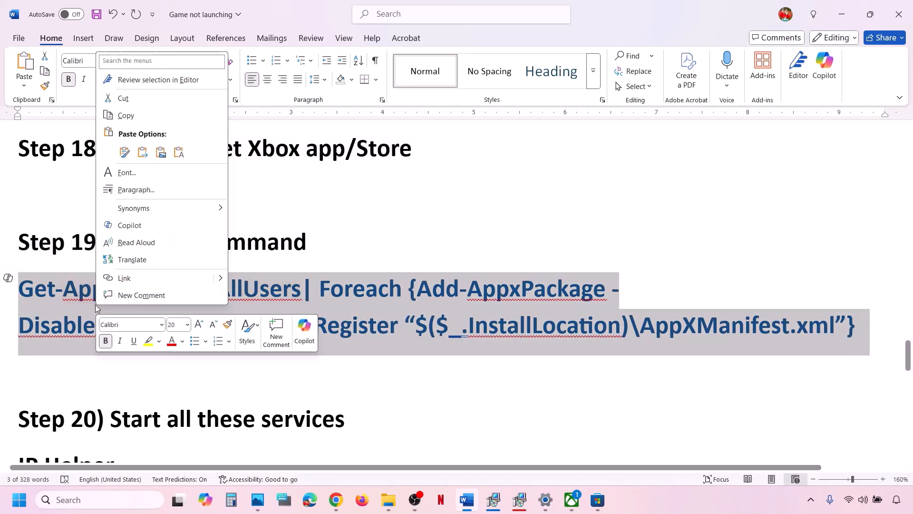
{"action": "left_click", "coordinate": [144, 119]}
- Run Windows PowerShell as administrator from Windows search
{"action": "left_click", "coordinate": [93, 499]}
{"action": "type", "text": "powershell"}
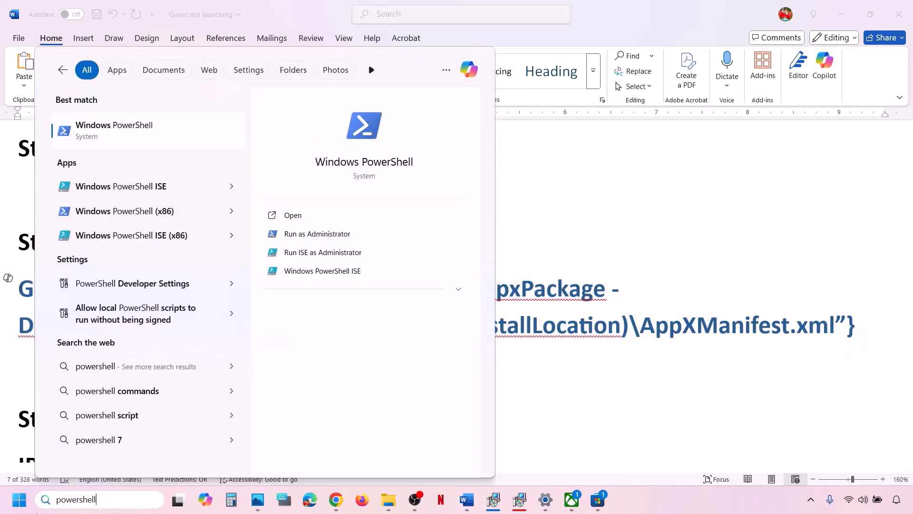
{"action": "right_click", "coordinate": [142, 132]}
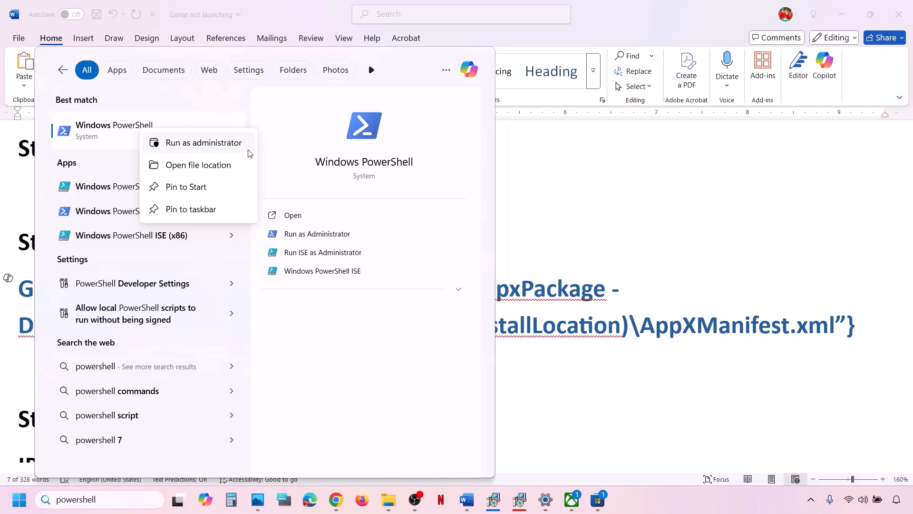
{"action": "left_click", "coordinate": [205, 144]}
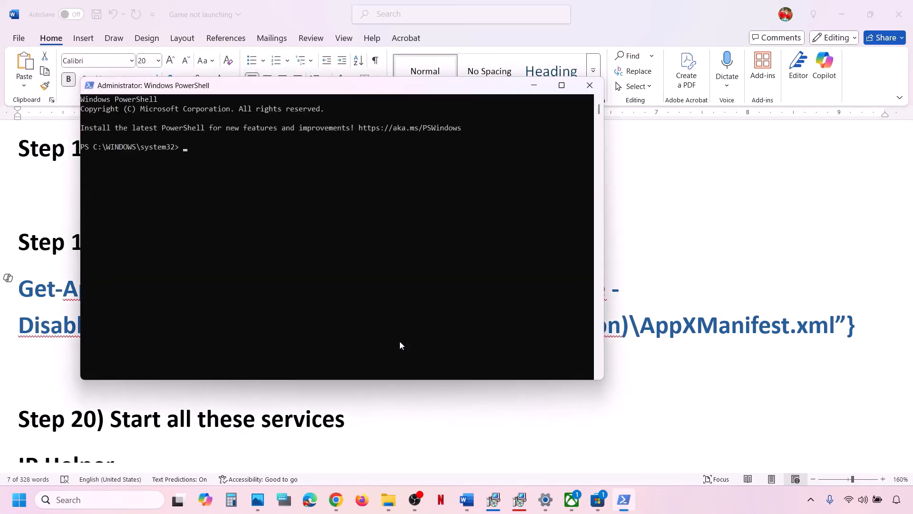
- Paste and run the Get-AppxPackage re-registration command in admin PowerShell, then return to Word
{"action": "right_click", "coordinate": [400, 343]}
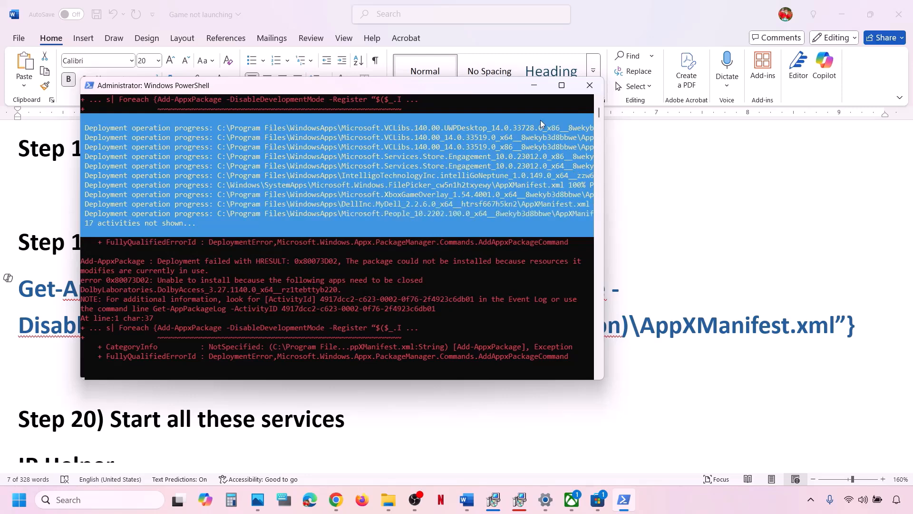
{"action": "left_click", "coordinate": [669, 270]}
- Open the Services console via a 'services' search
{"action": "scroll", "coordinate": [281, 332], "scroll_direction": "down", "scroll_amount": 5}
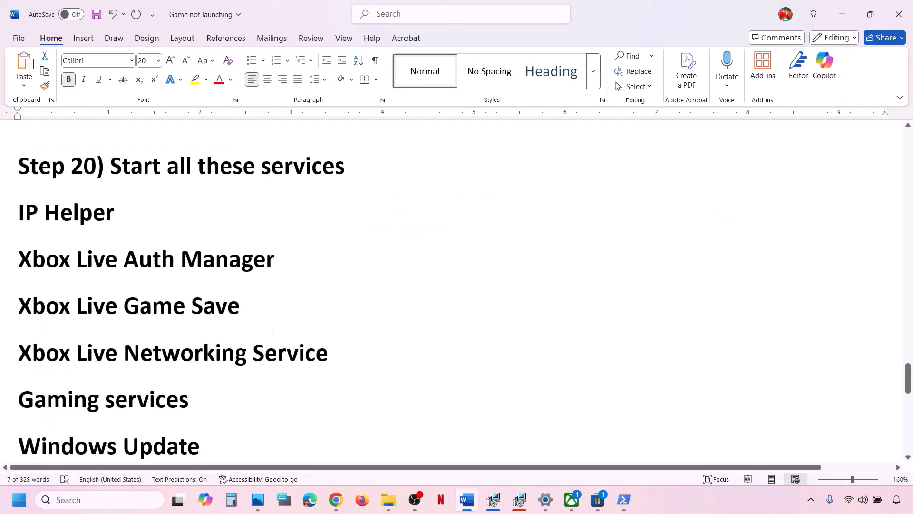
{"action": "left_click", "coordinate": [101, 501]}
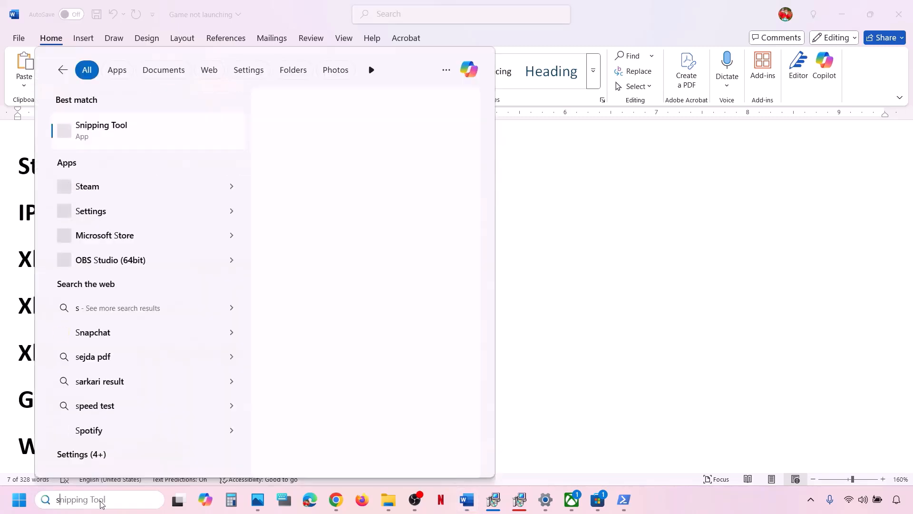
{"action": "type", "text": "services"}
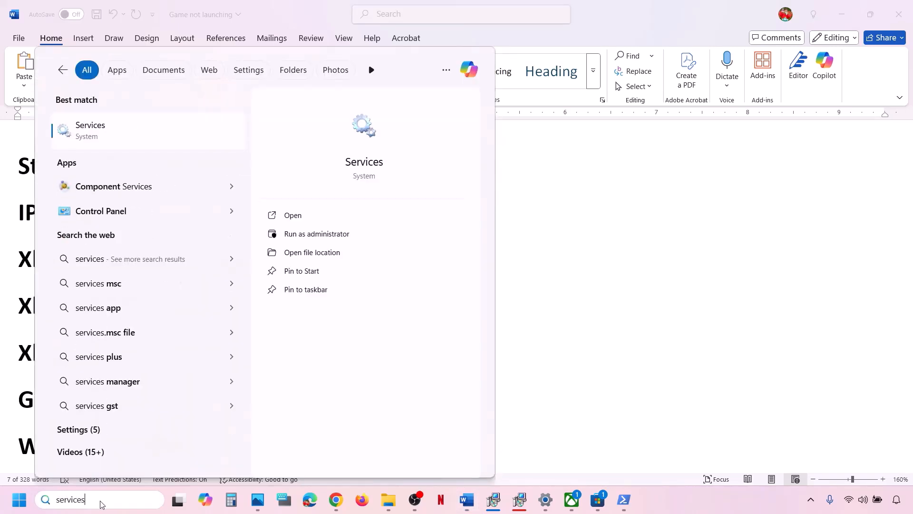
{"action": "key", "text": "Return"}
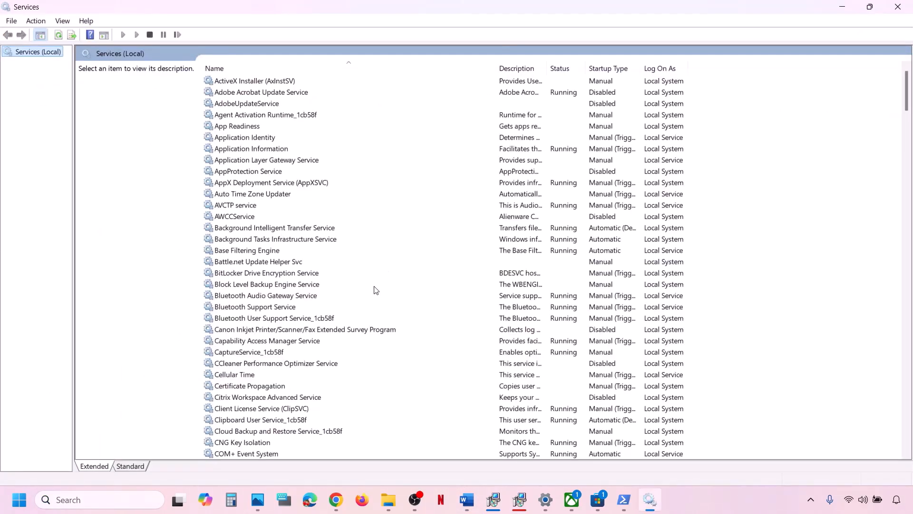
- Set IP Helper's startup type to Automatic and restart the service
{"action": "left_click", "coordinate": [311, 297]}
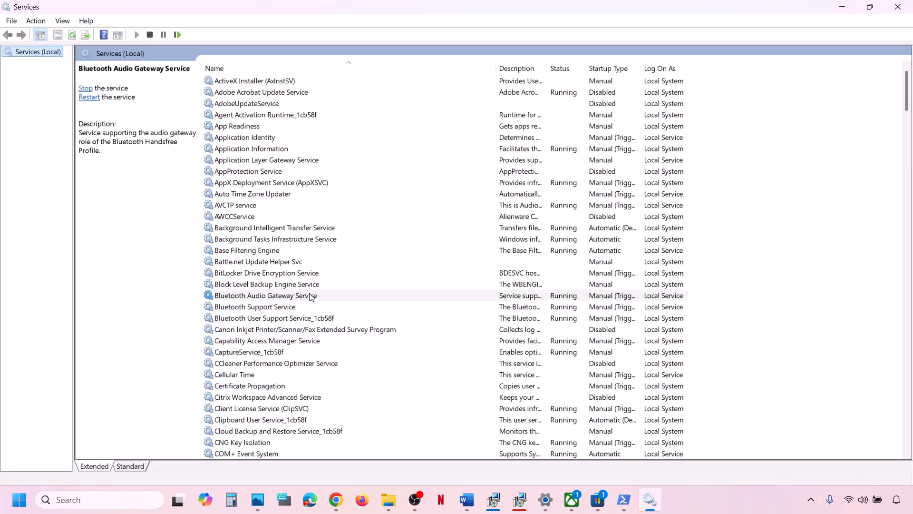
{"action": "key", "text": "i"}
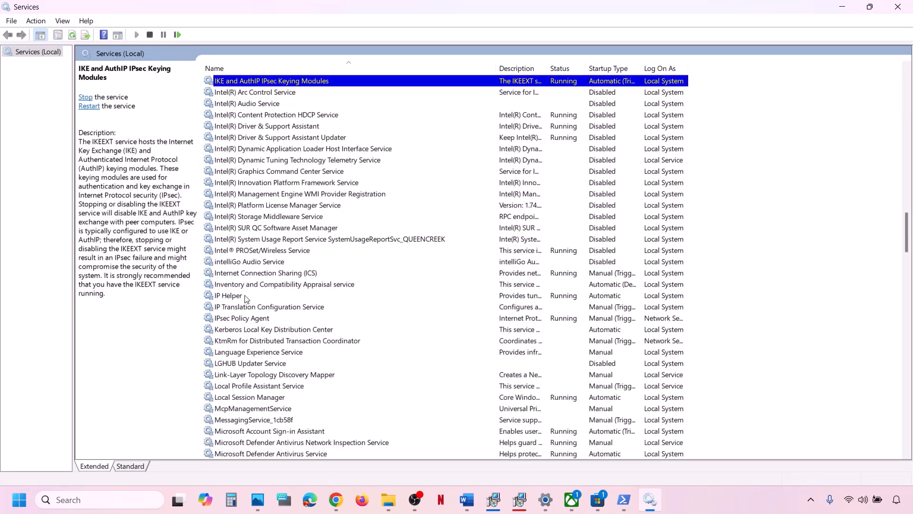
{"action": "double_click", "coordinate": [228, 295]}
{"action": "left_click", "coordinate": [442, 234]}
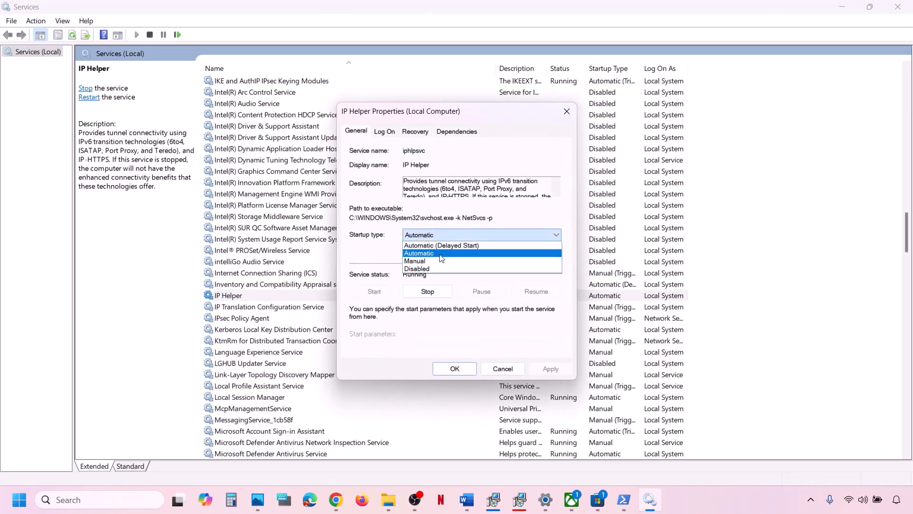
{"action": "left_click", "coordinate": [439, 256]}
{"action": "left_click", "coordinate": [544, 367]}
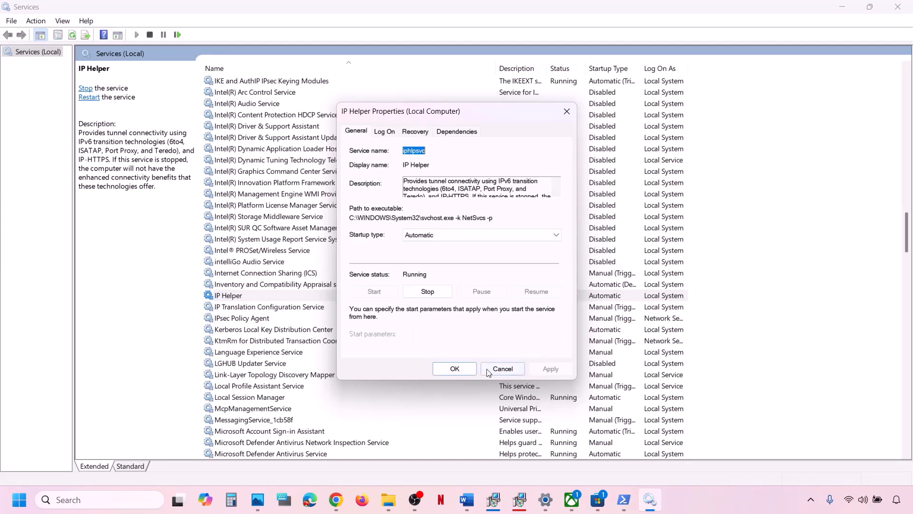
{"action": "left_click", "coordinate": [453, 368]}
{"action": "right_click", "coordinate": [281, 295]}
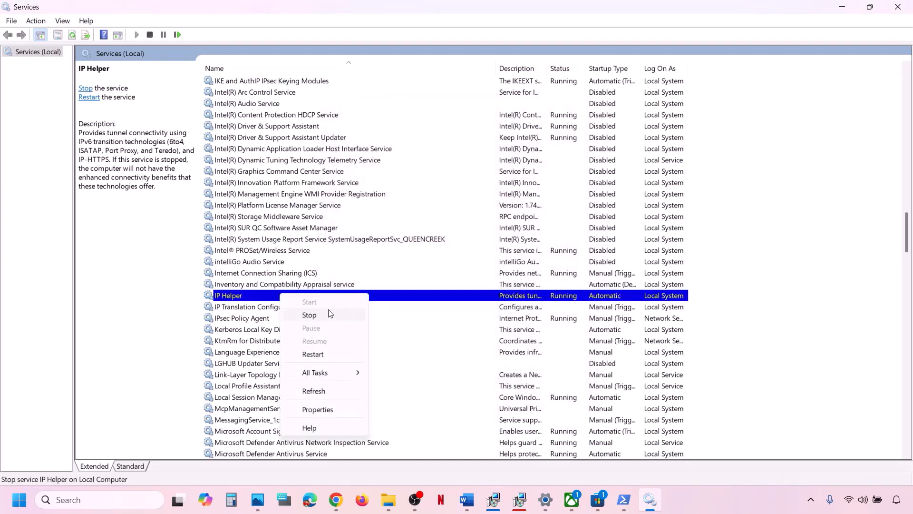
{"action": "left_click", "coordinate": [319, 353]}
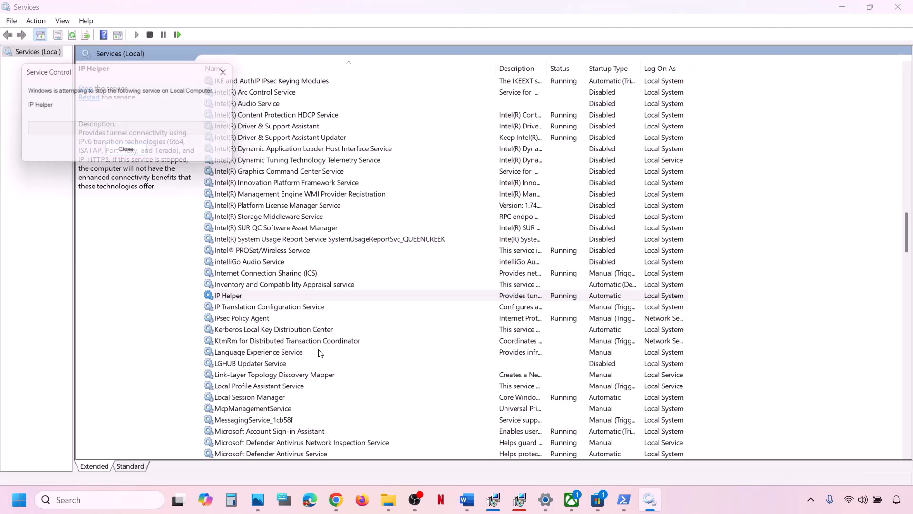
{"action": "left_click", "coordinate": [293, 386]}
{"action": "key", "text": "x"}
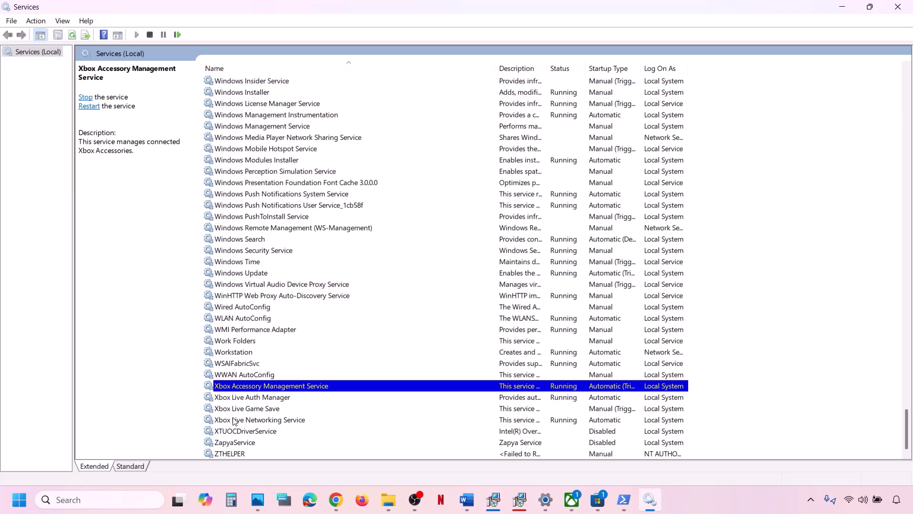
- Set Xbox Accessory Management Service to Automatic startup and restart it
{"action": "double_click", "coordinate": [271, 386]}
{"action": "left_click", "coordinate": [445, 239]}
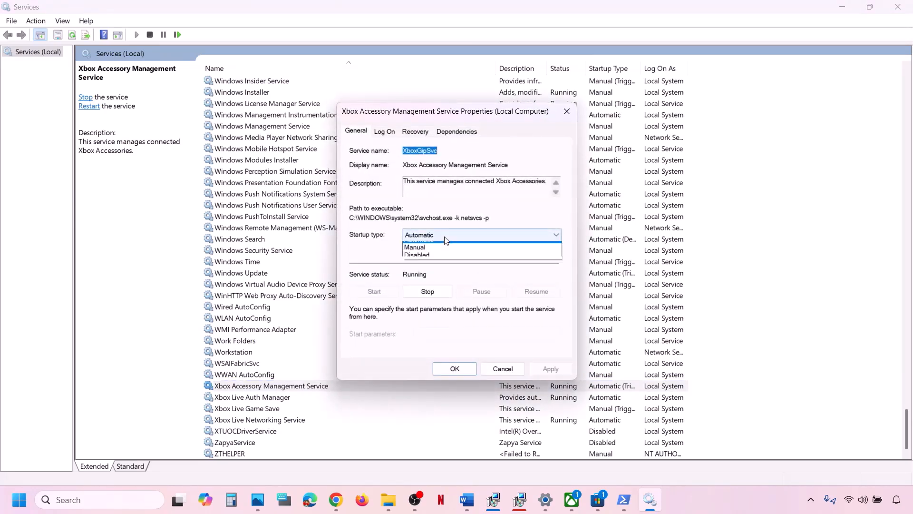
{"action": "left_click", "coordinate": [434, 254]}
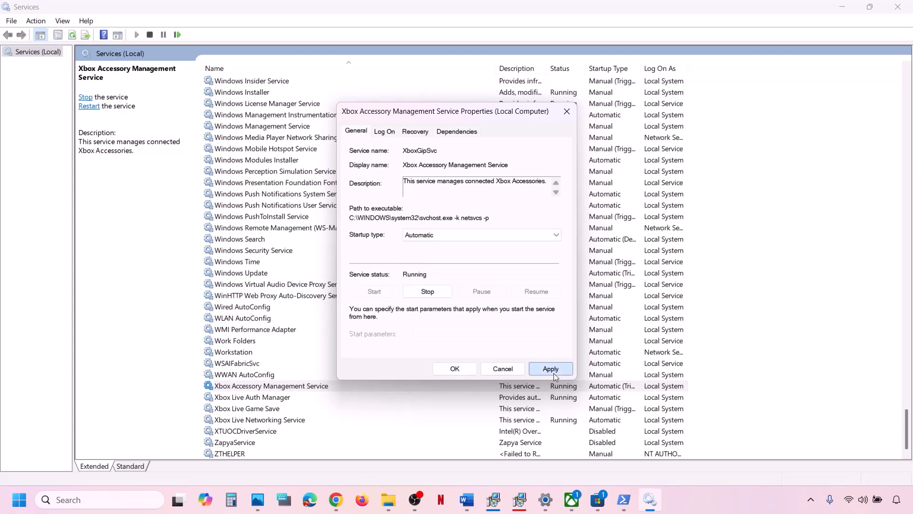
{"action": "left_click", "coordinate": [553, 371]}
{"action": "left_click", "coordinate": [442, 369]}
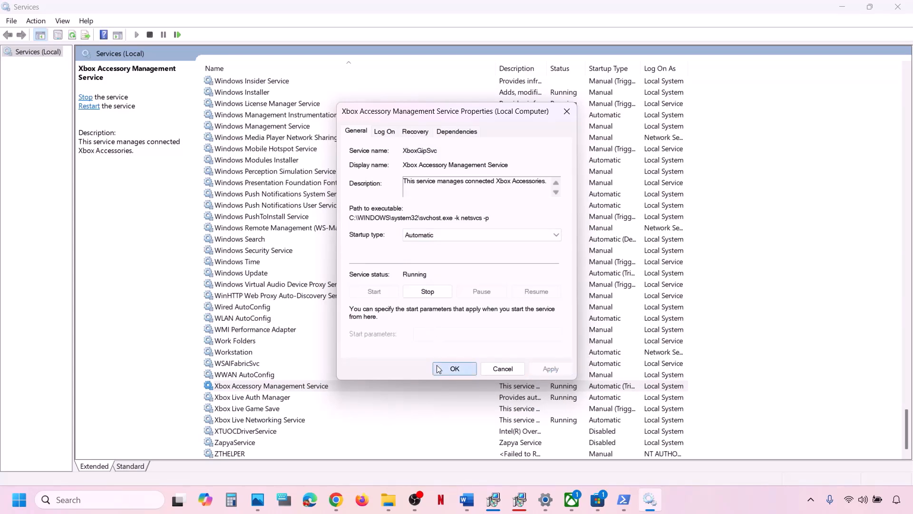
{"action": "right_click", "coordinate": [331, 386]}
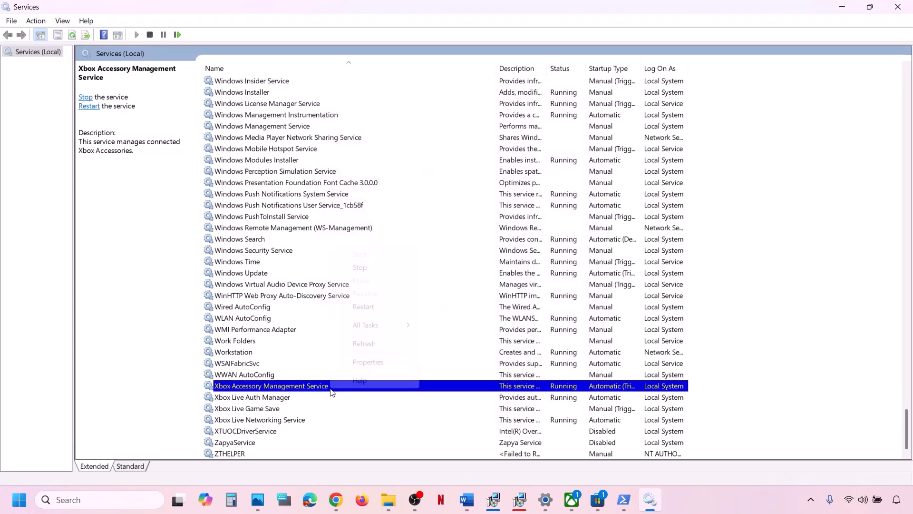
{"action": "left_click", "coordinate": [364, 306]}
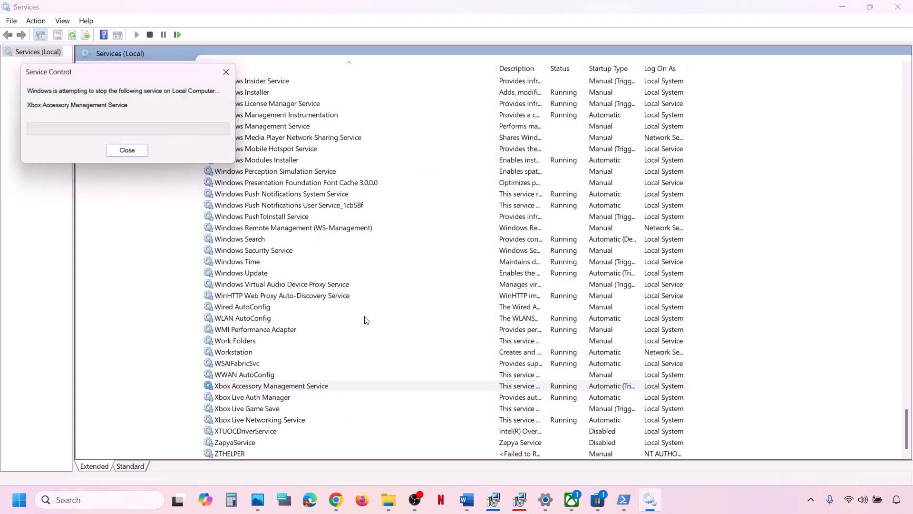
- Set Xbox Live Auth Manager to Automatic startup and restart it
{"action": "double_click", "coordinate": [263, 397]}
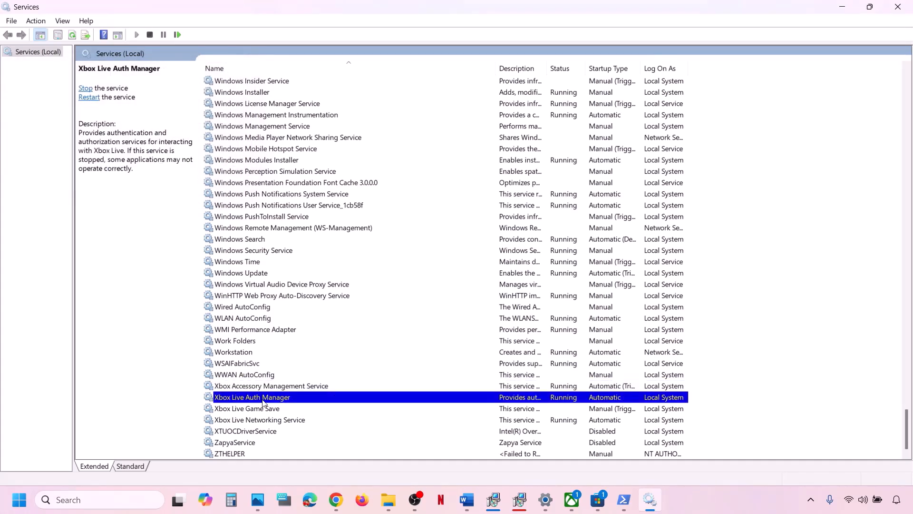
{"action": "left_click", "coordinate": [438, 236]}
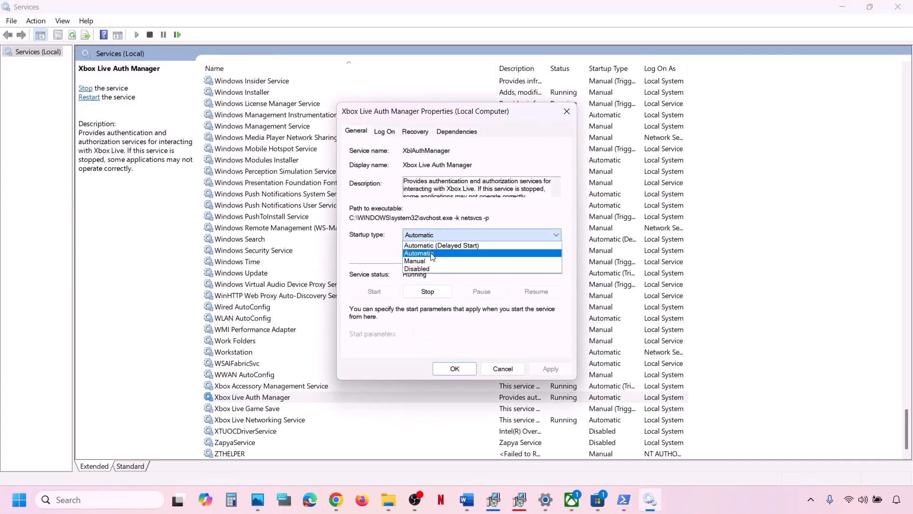
{"action": "left_click", "coordinate": [430, 254]}
{"action": "left_click", "coordinate": [555, 369]}
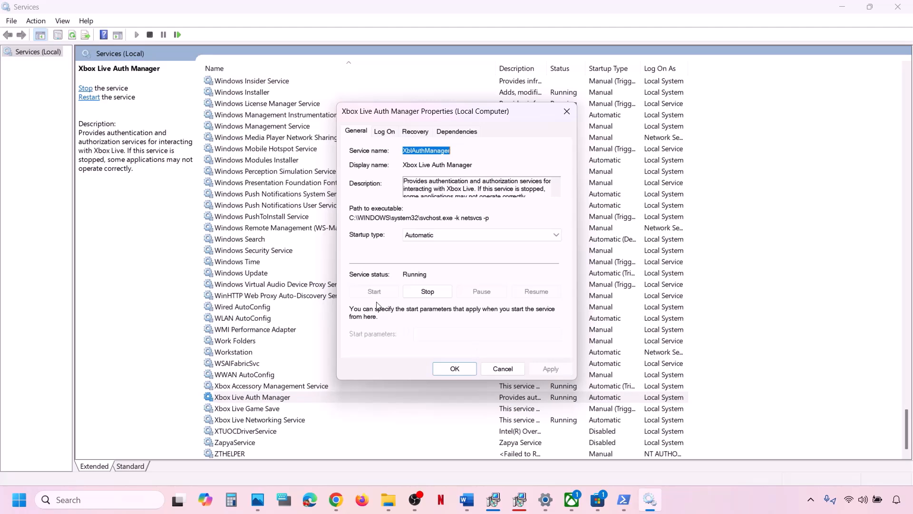
{"action": "left_click", "coordinate": [447, 370]}
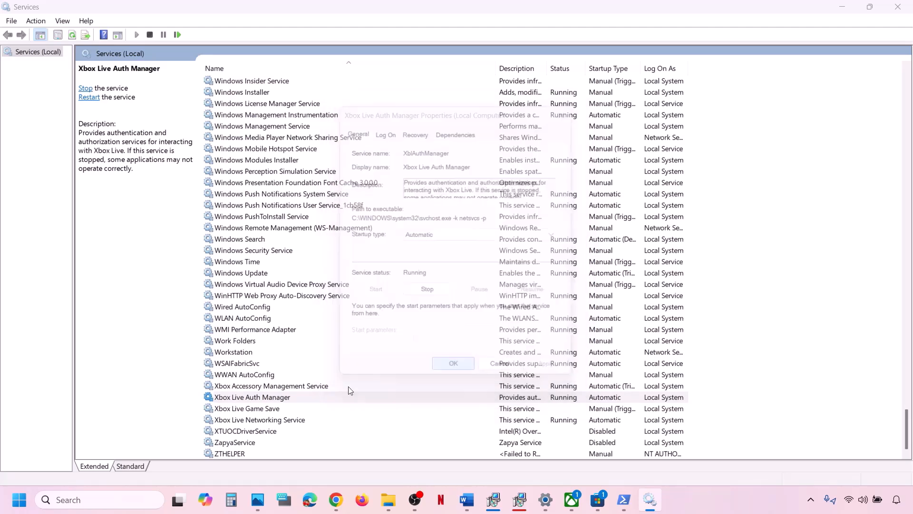
{"action": "right_click", "coordinate": [290, 398]}
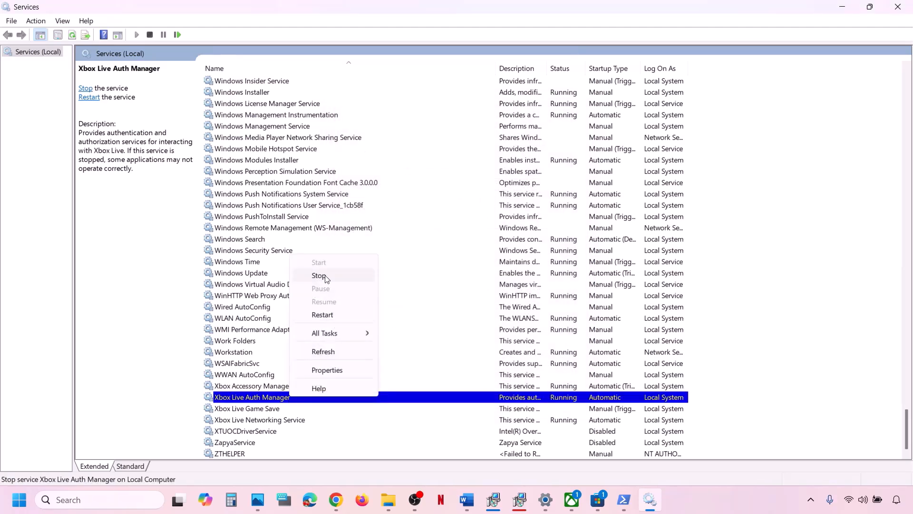
{"action": "left_click", "coordinate": [323, 314]}
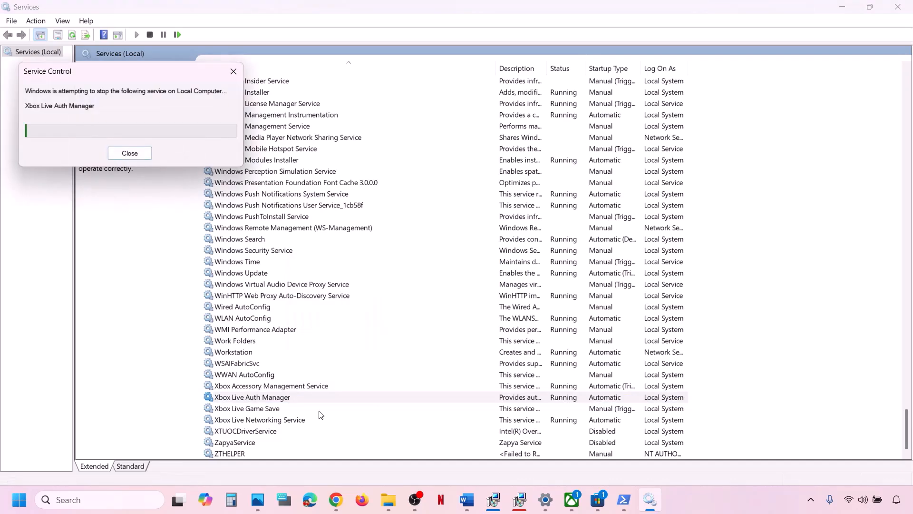
- Switch Xbox Live Game Save from Manual to Automatic, start it, then restart it
{"action": "left_click", "coordinate": [261, 410]}
{"action": "double_click", "coordinate": [277, 410]}
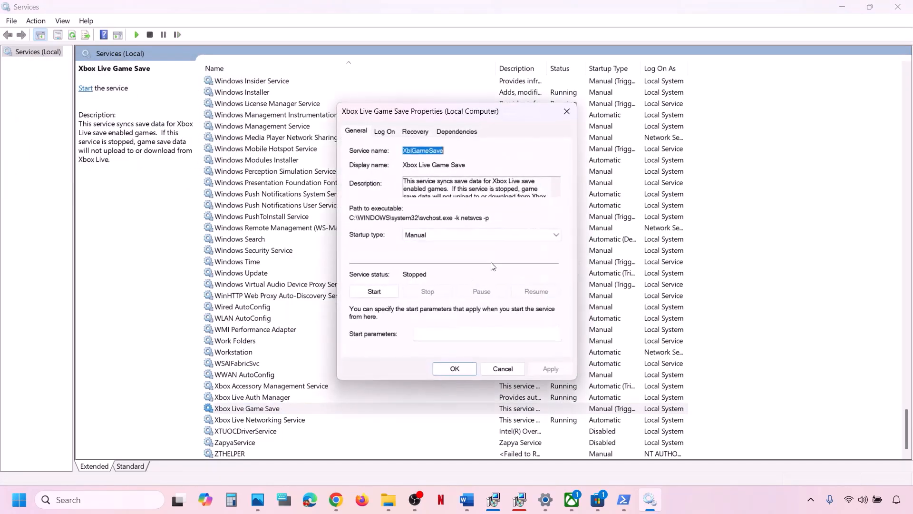
{"action": "left_click", "coordinate": [449, 234]}
{"action": "left_click", "coordinate": [442, 253]}
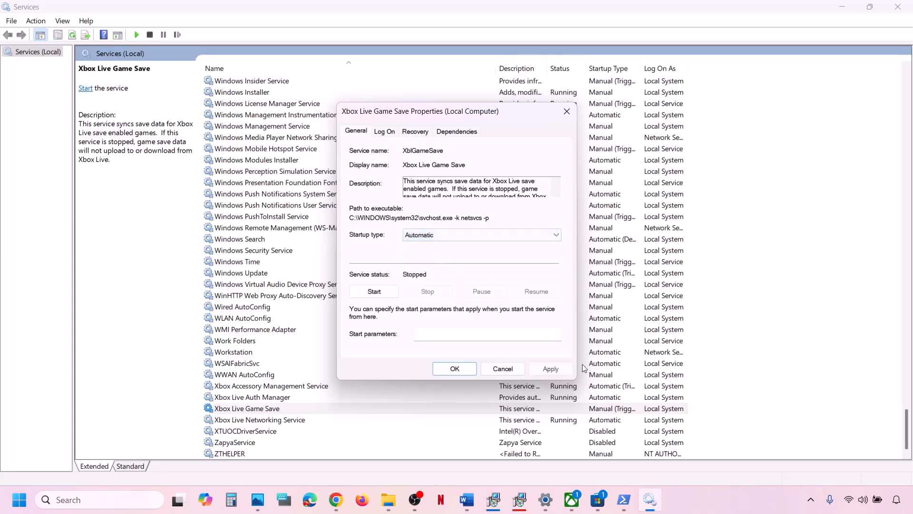
{"action": "left_click", "coordinate": [552, 369]}
{"action": "left_click", "coordinate": [374, 291]}
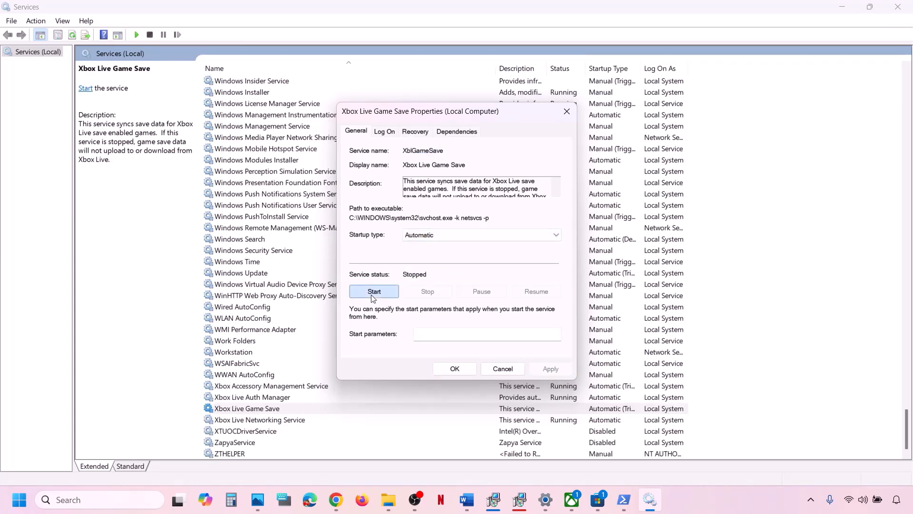
{"action": "left_click", "coordinate": [458, 370]}
{"action": "right_click", "coordinate": [278, 410]}
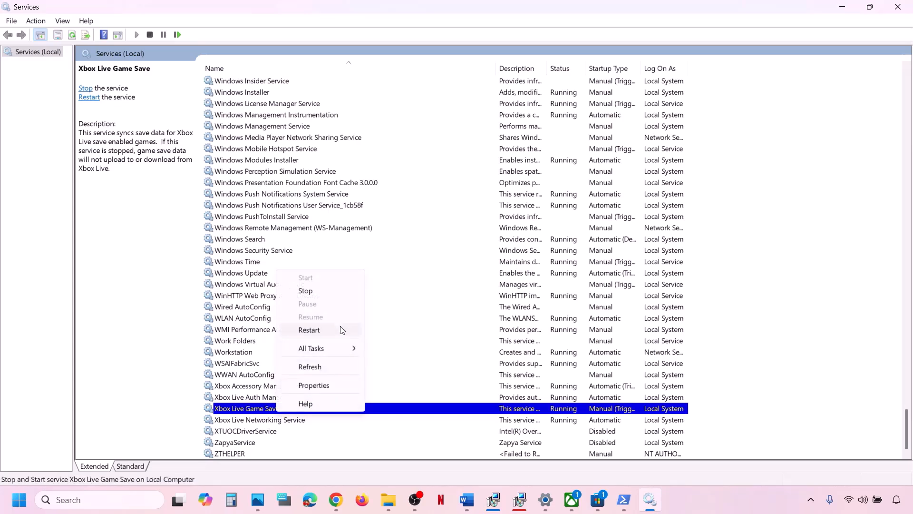
{"action": "left_click", "coordinate": [322, 333]}
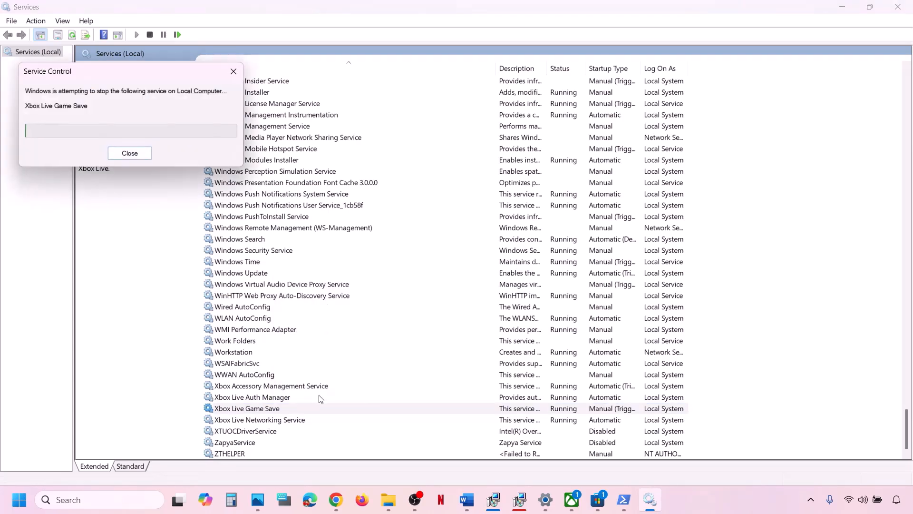
- Set Xbox Live Networking Service to Automatic startup and restart it
{"action": "double_click", "coordinate": [282, 420]}
{"action": "left_click", "coordinate": [440, 235]}
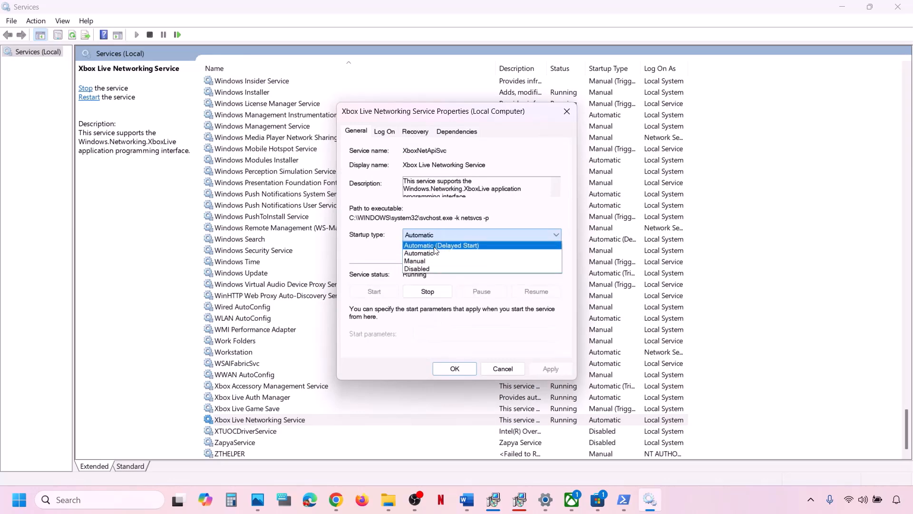
{"action": "left_click", "coordinate": [423, 253]}
{"action": "left_click", "coordinate": [551, 369]}
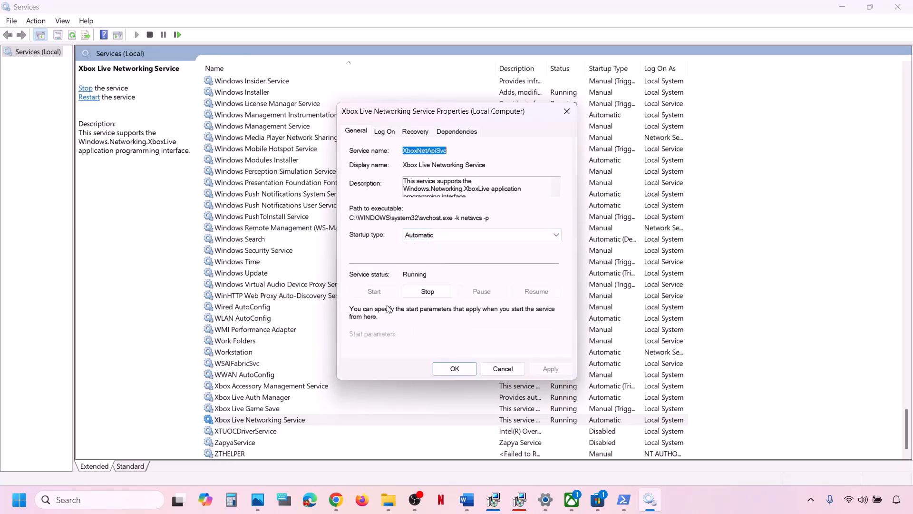
{"action": "left_click", "coordinate": [443, 370]}
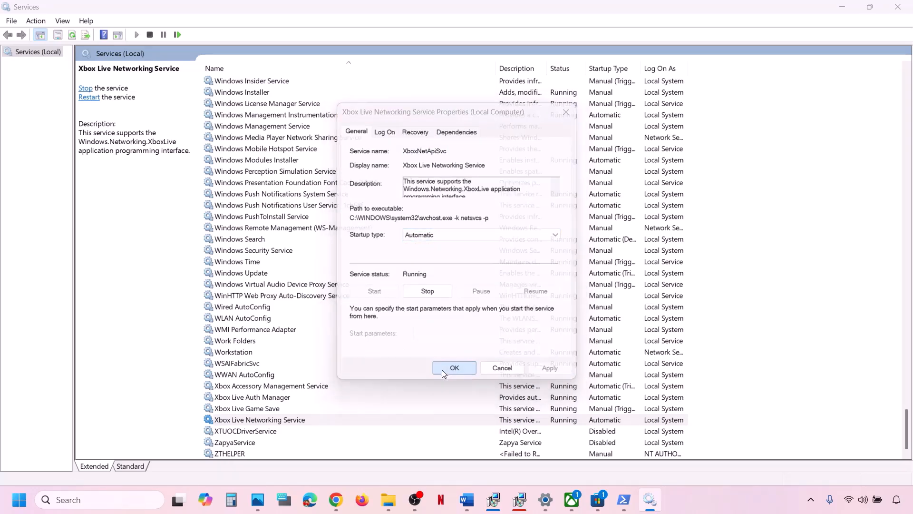
{"action": "right_click", "coordinate": [299, 420]}
{"action": "left_click", "coordinate": [343, 342]}
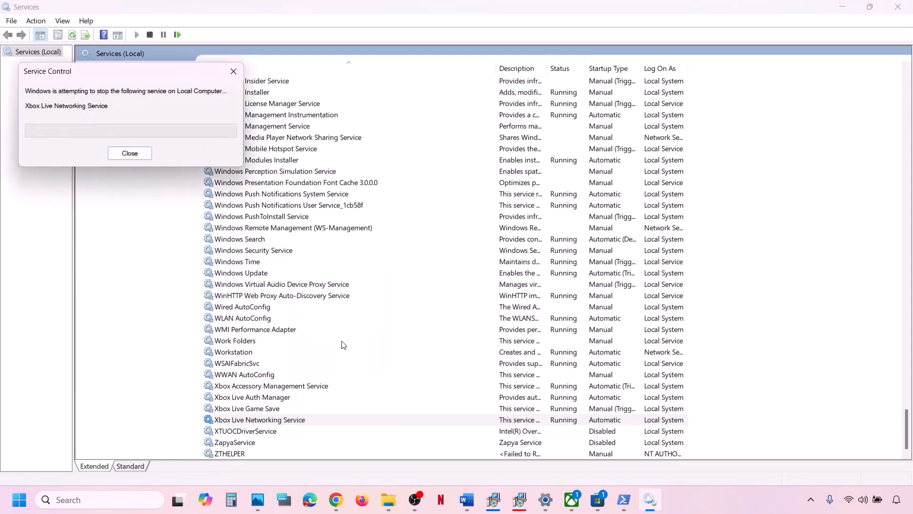
{"action": "left_click", "coordinate": [300, 306]}
- Find the two Gaming Services entries and restart each one
{"action": "key", "text": "h"}
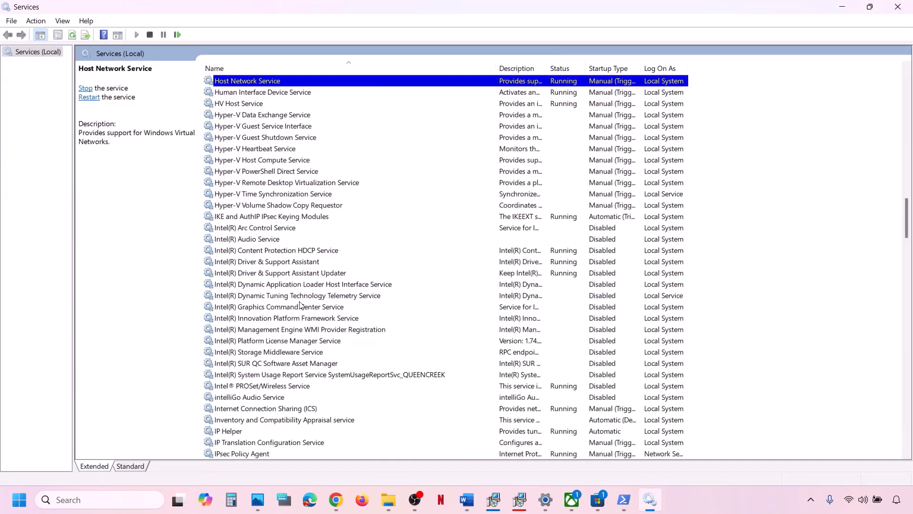
{"action": "key", "text": "g"}
{"action": "scroll", "coordinate": [305, 173], "scroll_direction": "up", "scroll_amount": 4}
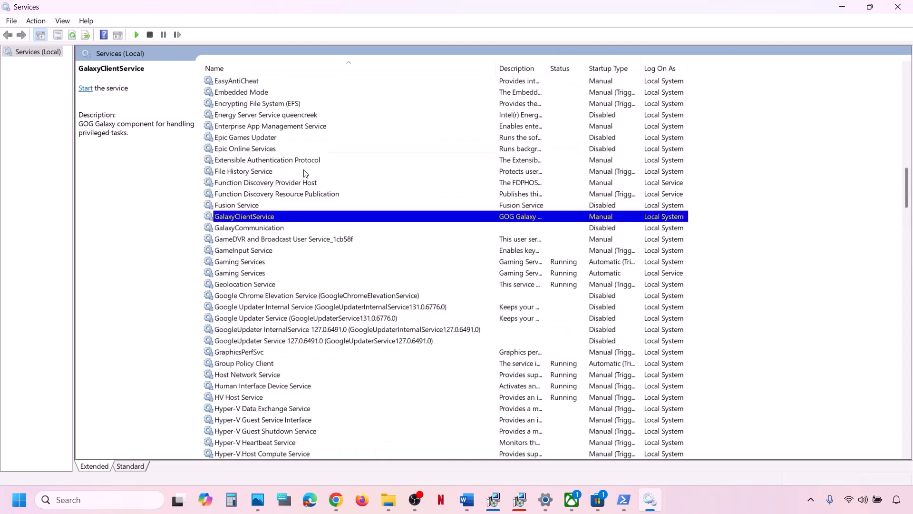
{"action": "left_click", "coordinate": [252, 263]}
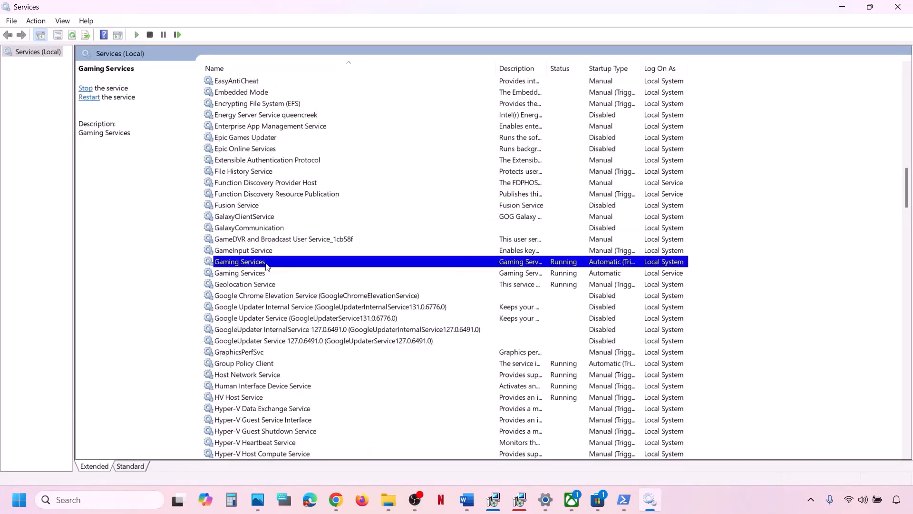
{"action": "left_click", "coordinate": [547, 273]}
{"action": "left_click", "coordinate": [534, 261]}
{"action": "right_click", "coordinate": [512, 266]}
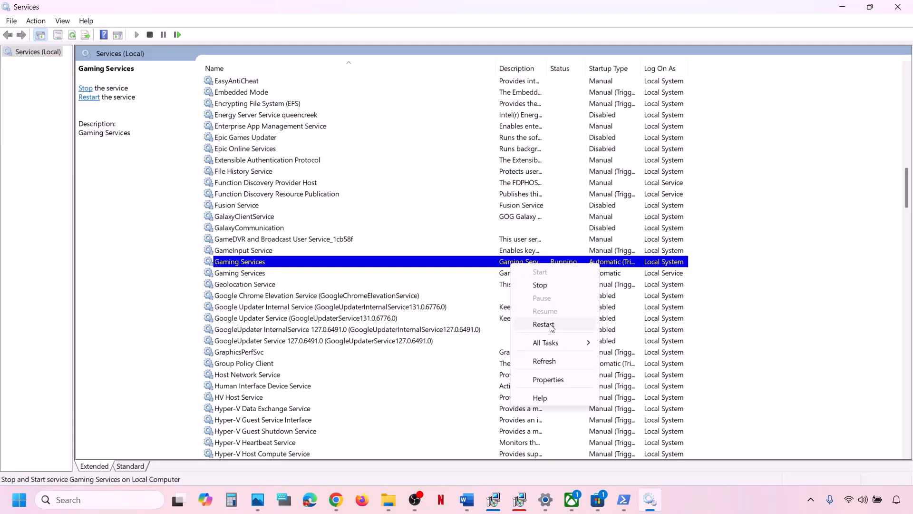
{"action": "left_click", "coordinate": [544, 324]}
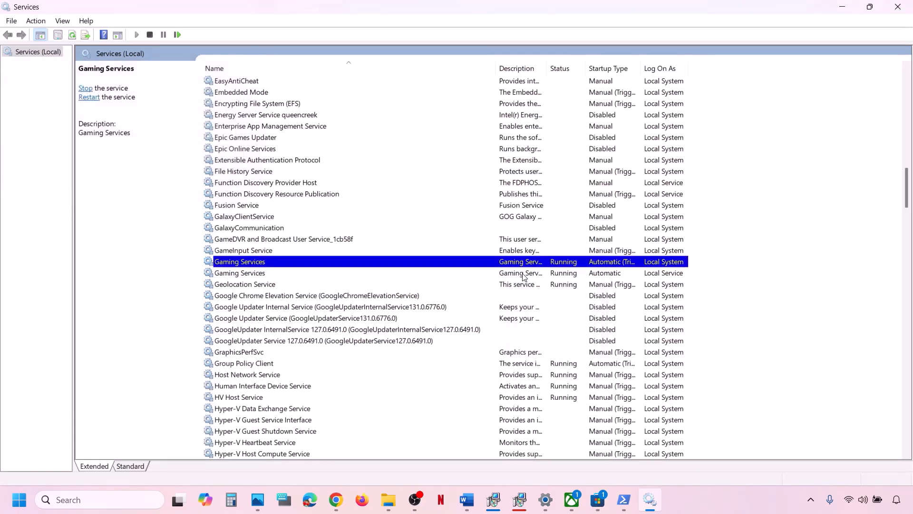
{"action": "right_click", "coordinate": [524, 277]}
{"action": "left_click", "coordinate": [566, 334]}
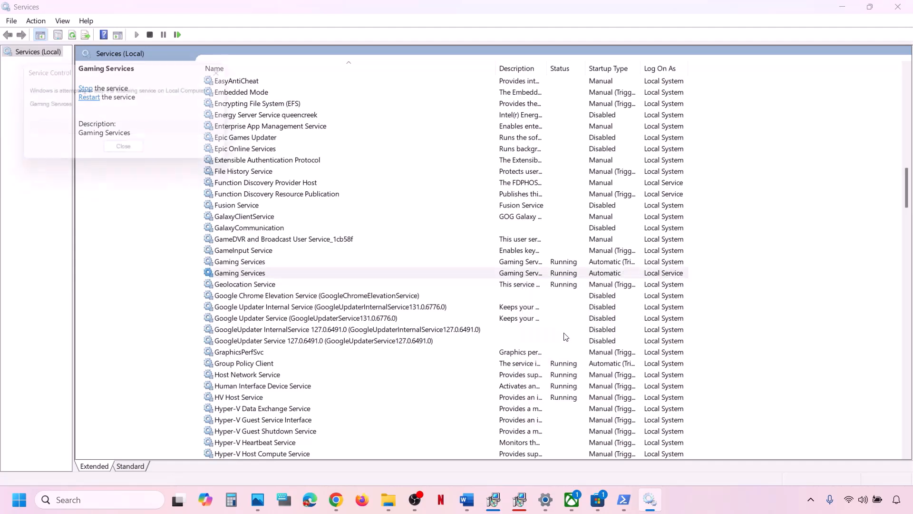
- Stop both Gaming Services entries, then start the second one again
{"action": "left_click", "coordinate": [536, 262]}
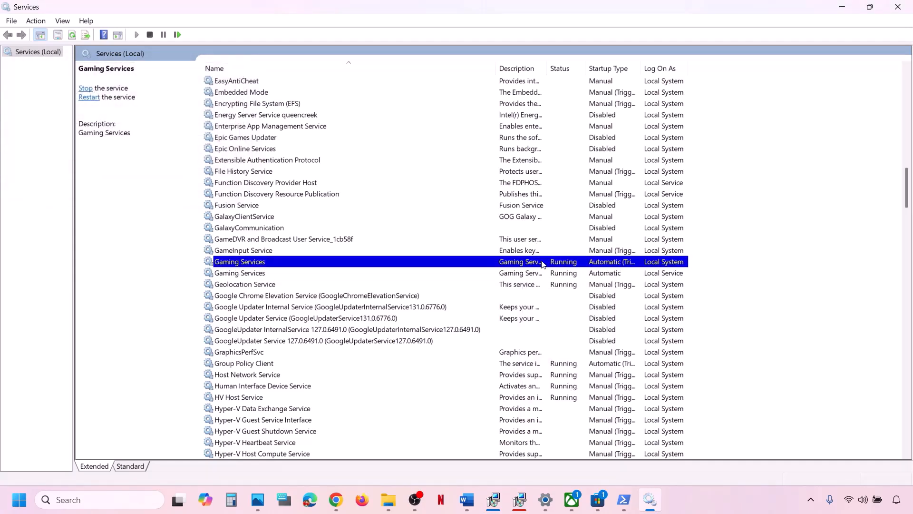
{"action": "right_click", "coordinate": [543, 265]}
{"action": "left_click", "coordinate": [576, 285]}
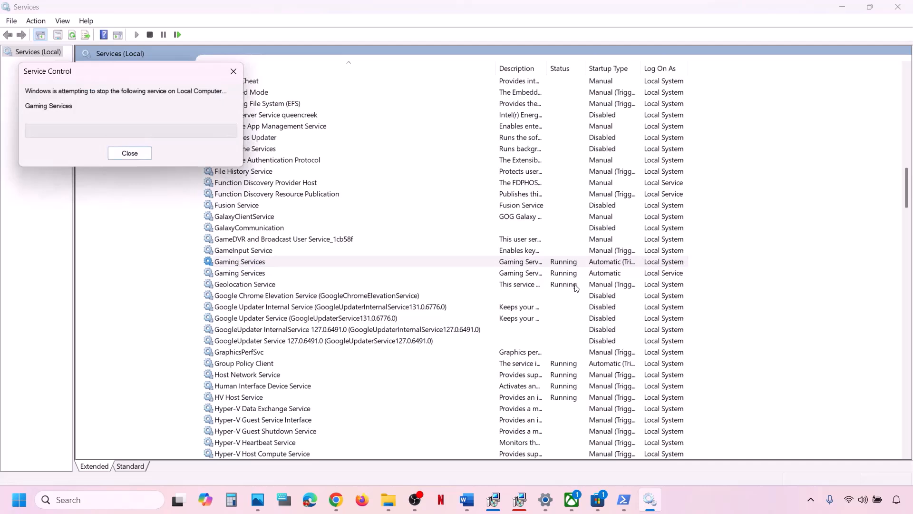
{"action": "right_click", "coordinate": [528, 273]}
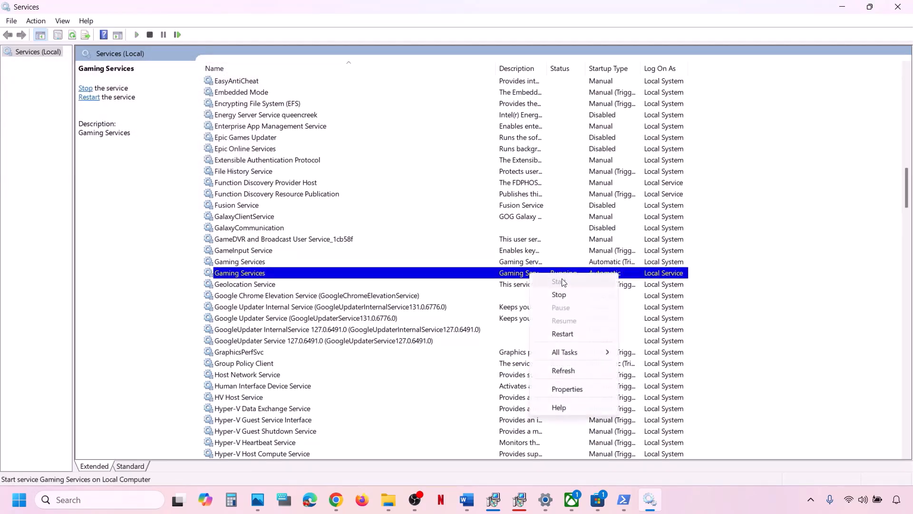
{"action": "left_click", "coordinate": [558, 294]}
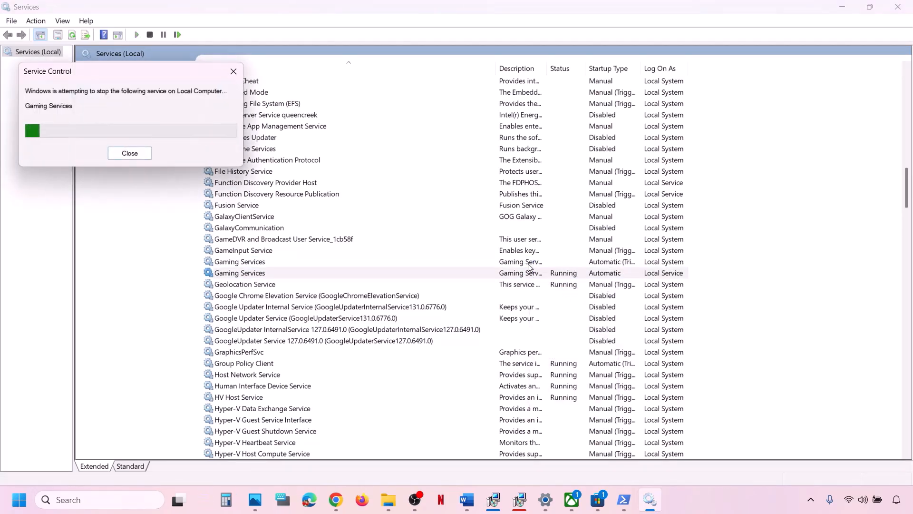
{"action": "right_click", "coordinate": [513, 274]}
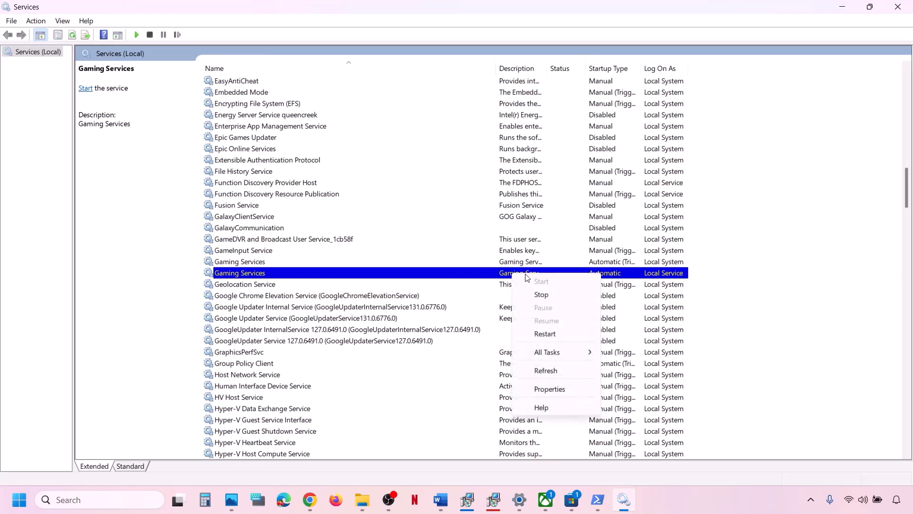
{"action": "left_click", "coordinate": [547, 333]}
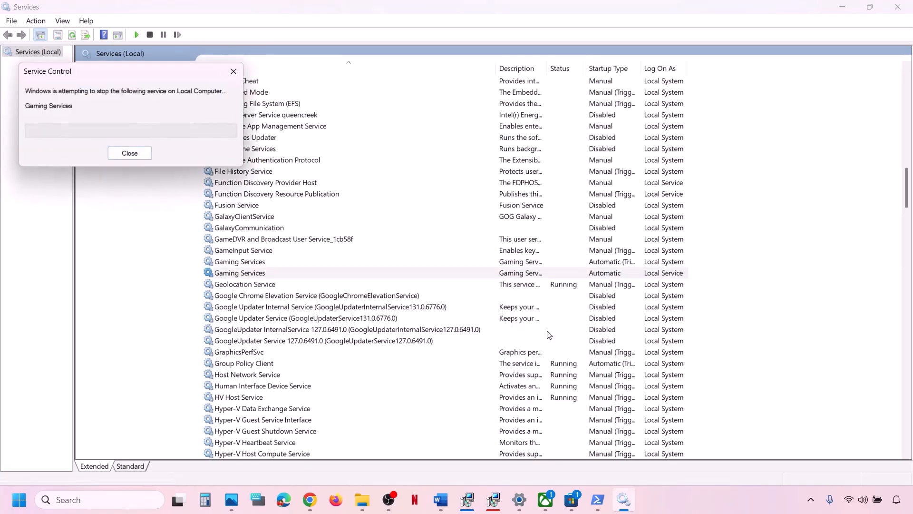
- Restart the upper Gaming Services entry so both show Running
{"action": "left_click", "coordinate": [532, 265]}
{"action": "right_click", "coordinate": [532, 265]}
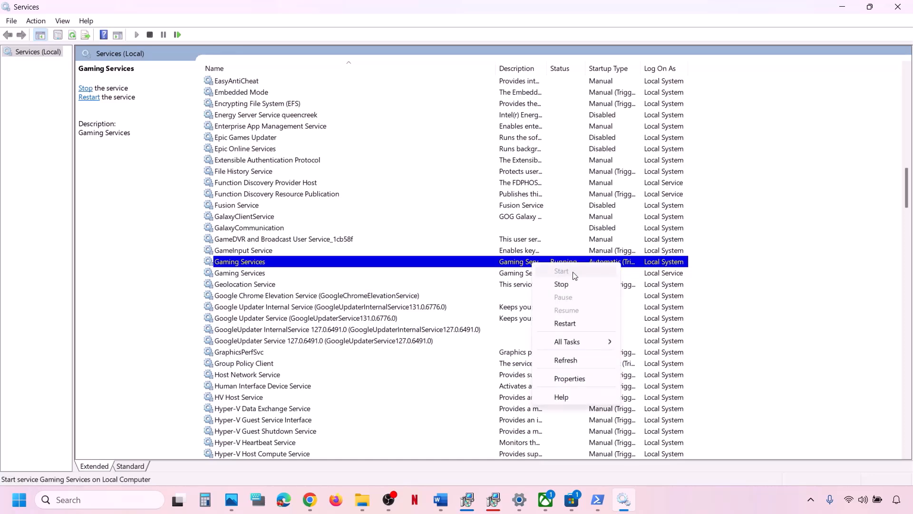
{"action": "left_click", "coordinate": [569, 322]}
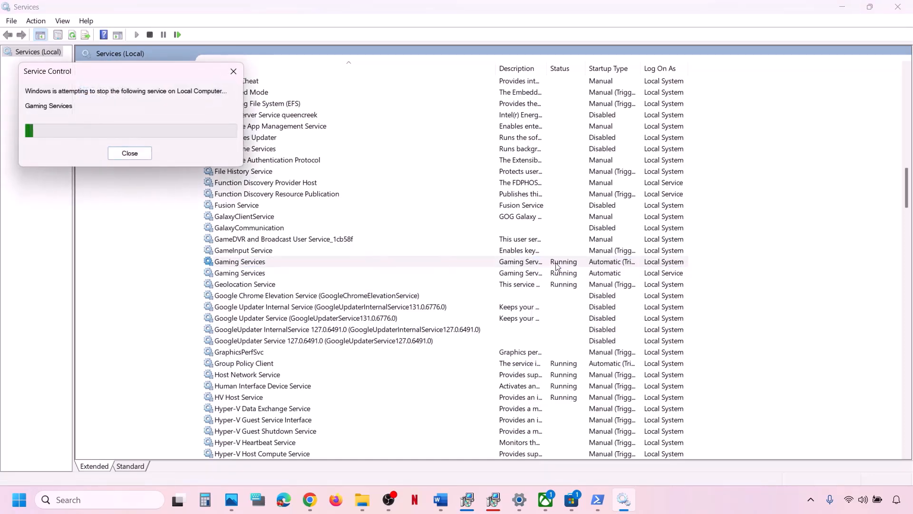
{"action": "left_click", "coordinate": [518, 228]}
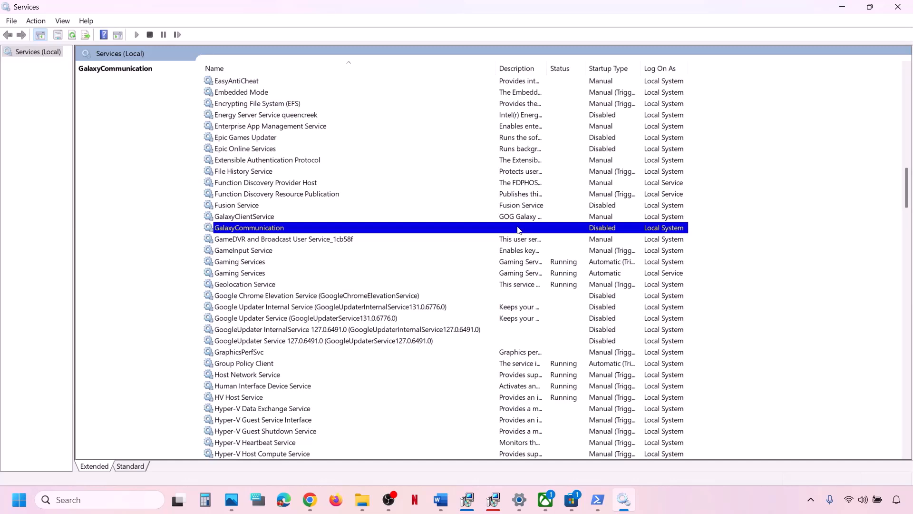
- Set Windows Update's startup type to Automatic, apply it, and restart the service
{"action": "key", "text": "w"}
{"action": "scroll", "coordinate": [519, 230], "scroll_direction": "down", "scroll_amount": 10}
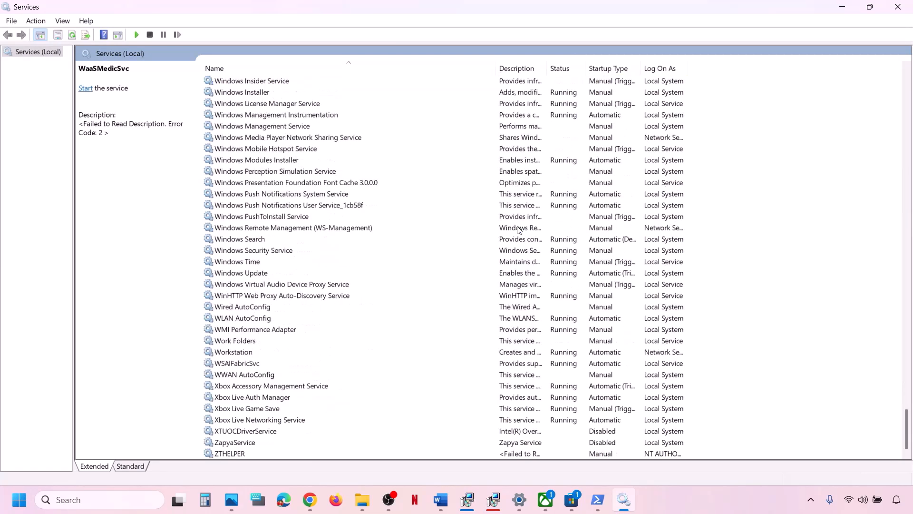
{"action": "left_click", "coordinate": [255, 275]}
{"action": "double_click", "coordinate": [275, 274]}
{"action": "left_click", "coordinate": [438, 235]}
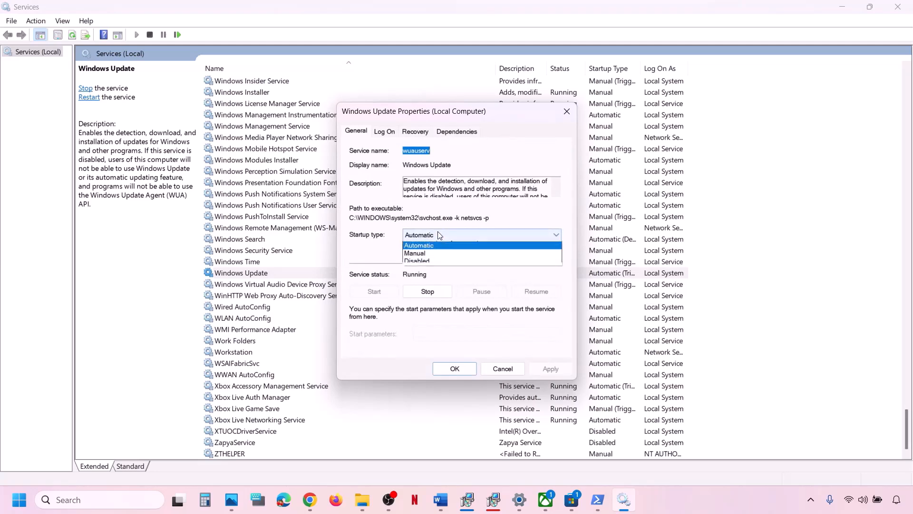
{"action": "left_click", "coordinate": [431, 255]}
{"action": "left_click", "coordinate": [564, 369]}
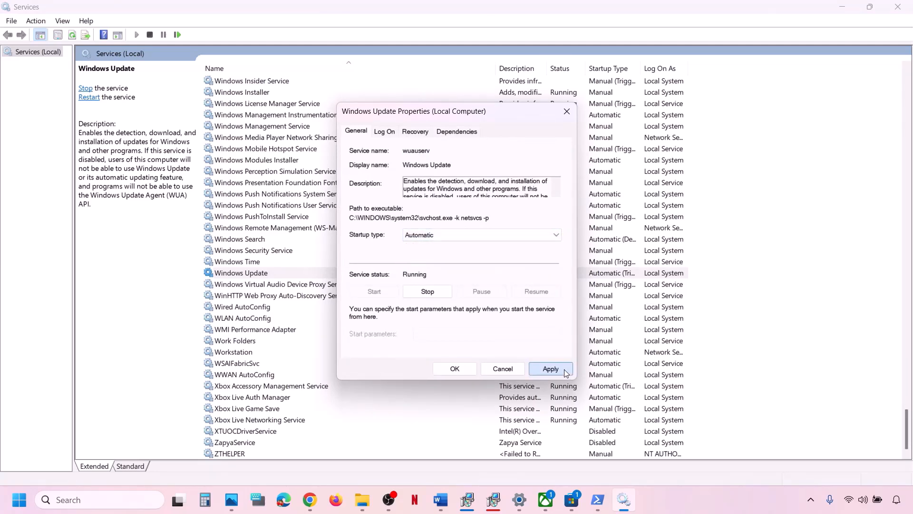
{"action": "left_click", "coordinate": [470, 363]}
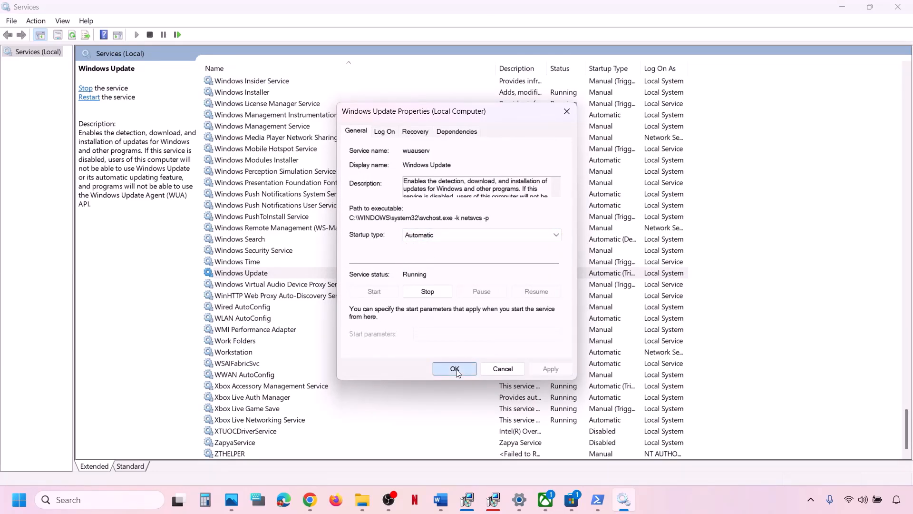
{"action": "right_click", "coordinate": [253, 275]}
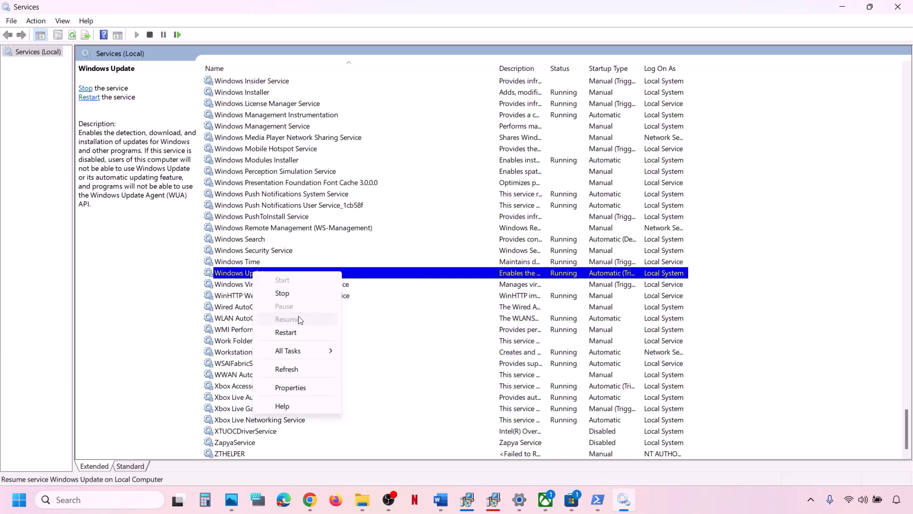
{"action": "left_click", "coordinate": [286, 332]}
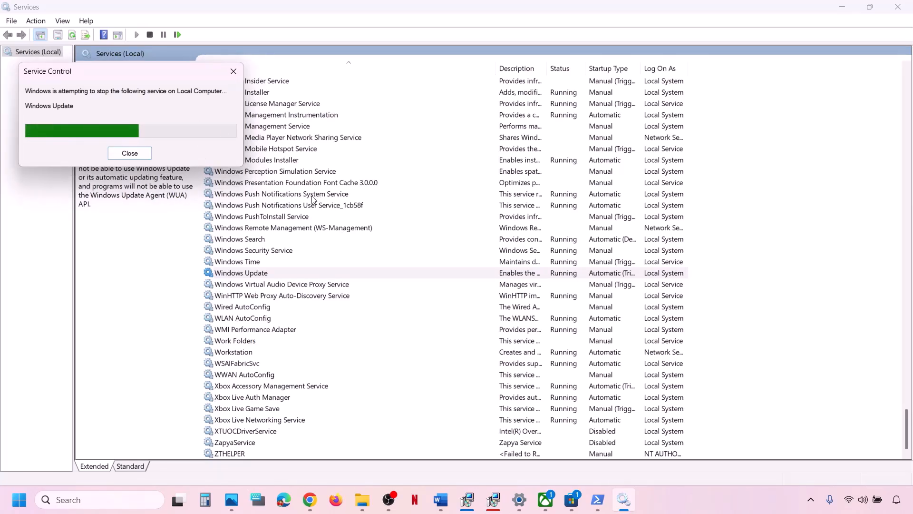
- Find the next service to fix in the Game not launching notes
{"action": "left_click", "coordinate": [441, 499]}
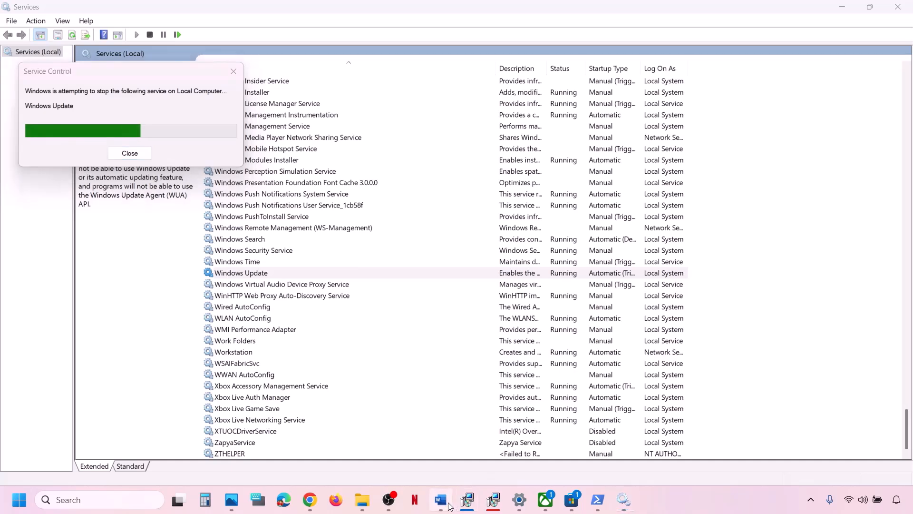
{"action": "scroll", "coordinate": [236, 366], "scroll_direction": "down", "scroll_amount": 2}
{"action": "triple_click", "coordinate": [157, 407]}
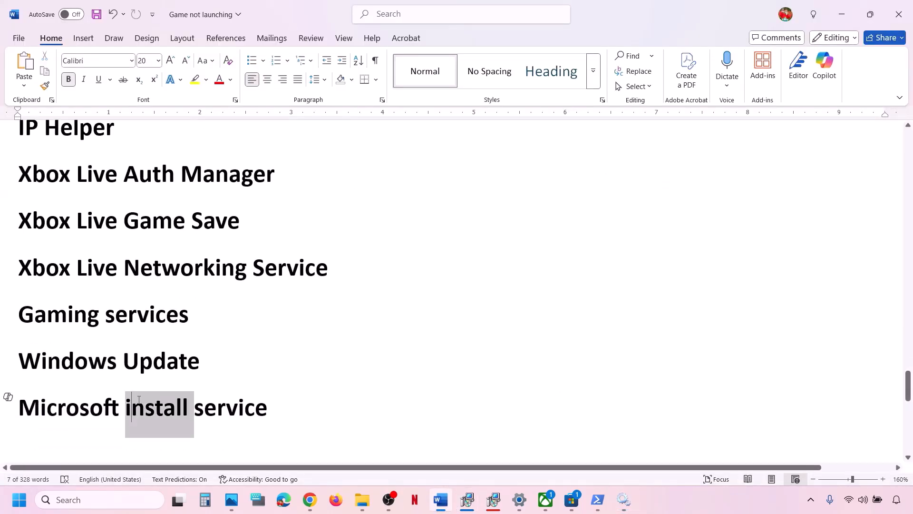
{"action": "left_click", "coordinate": [623, 499]}
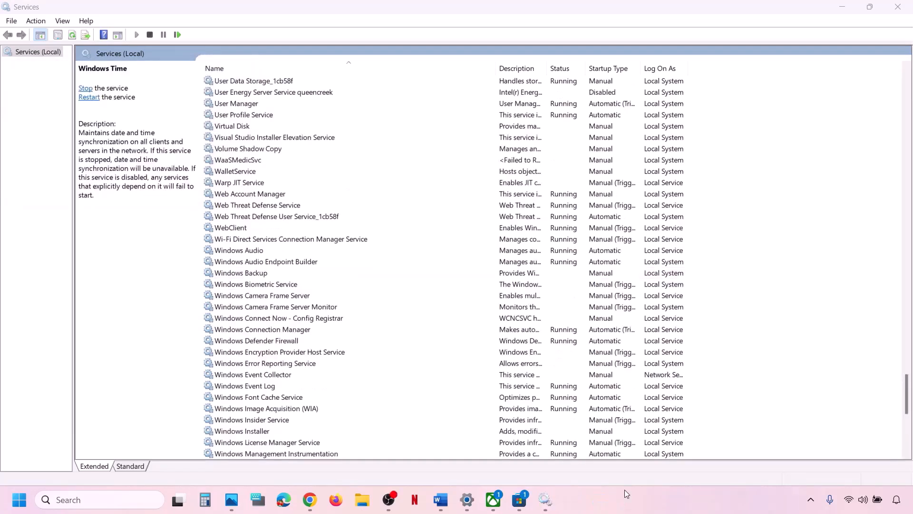
- Set Microsoft Store Install Service's startup type to Automatic and apply it
{"action": "left_click", "coordinate": [379, 364]}
{"action": "key", "text": "m"}
{"action": "key", "text": "i"}
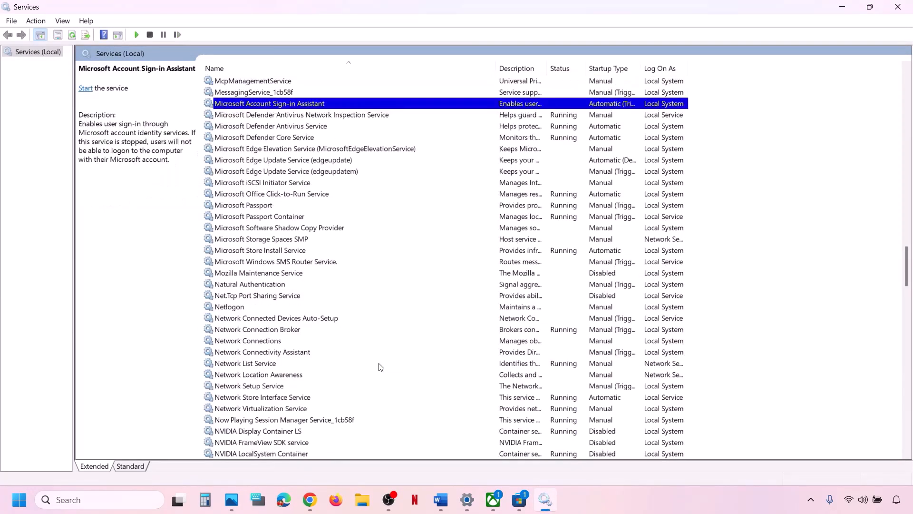
{"action": "left_click", "coordinate": [299, 253]}
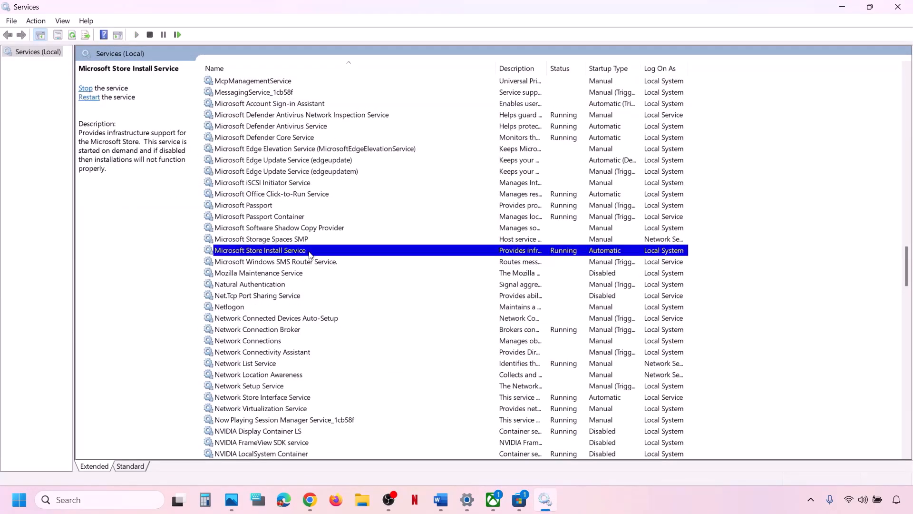
{"action": "double_click", "coordinate": [310, 255]}
{"action": "left_click", "coordinate": [433, 235]}
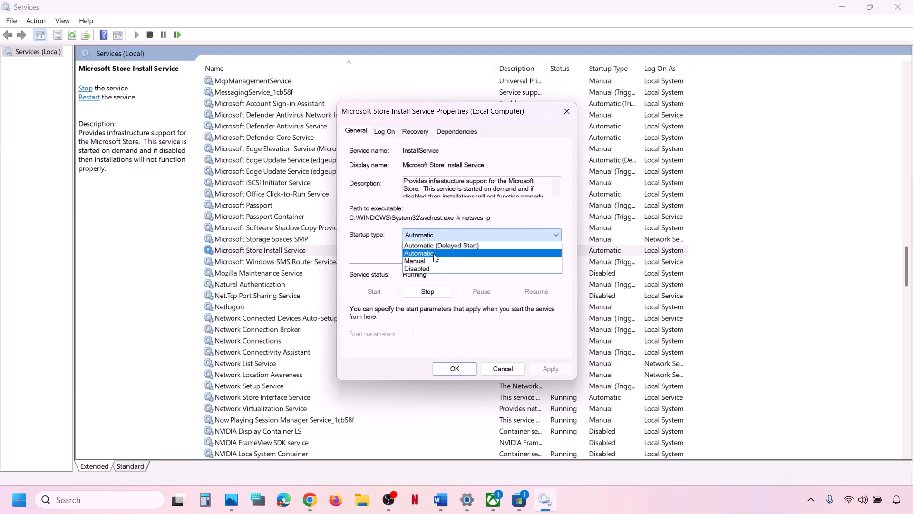
{"action": "left_click", "coordinate": [434, 253]}
{"action": "left_click", "coordinate": [550, 368]}
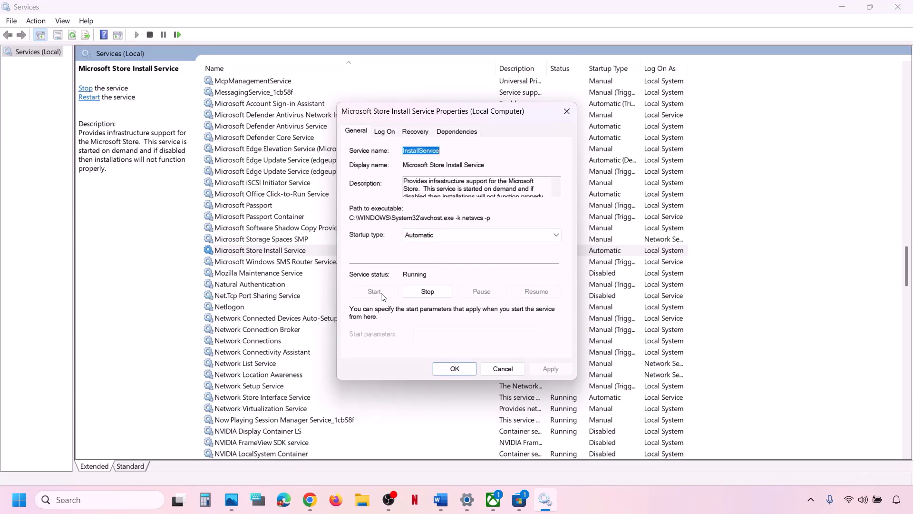
{"action": "left_click", "coordinate": [449, 371]}
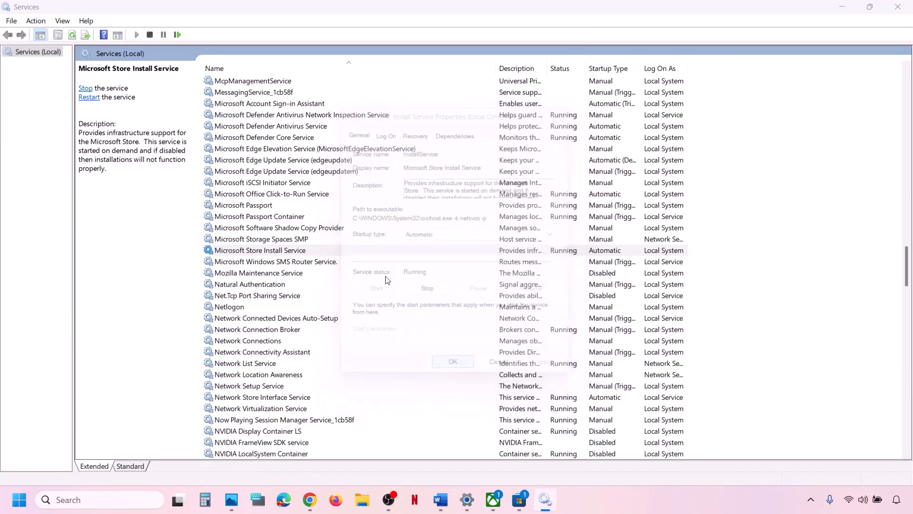
- Restart Microsoft Store Install Service and bring the troubleshooting guide back
{"action": "right_click", "coordinate": [307, 250]}
{"action": "left_click", "coordinate": [352, 308]}
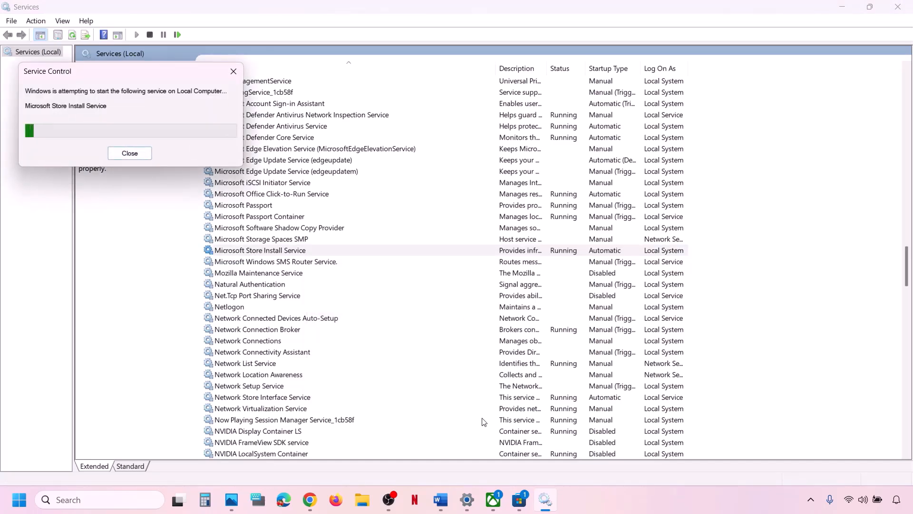
{"action": "left_click", "coordinate": [441, 499]}
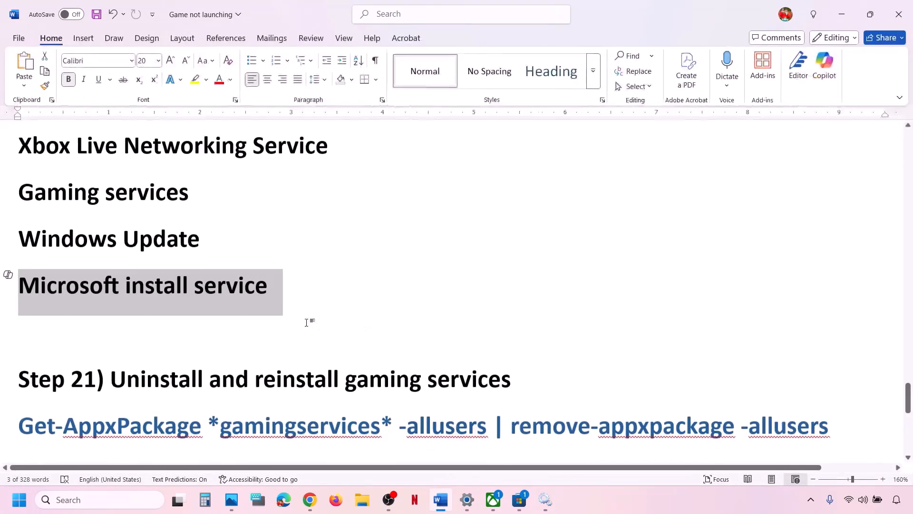
- Copy the Step 21 Get-AppxPackage uninstall command from the guide
{"action": "scroll", "coordinate": [307, 323], "scroll_direction": "down", "scroll_amount": 3}
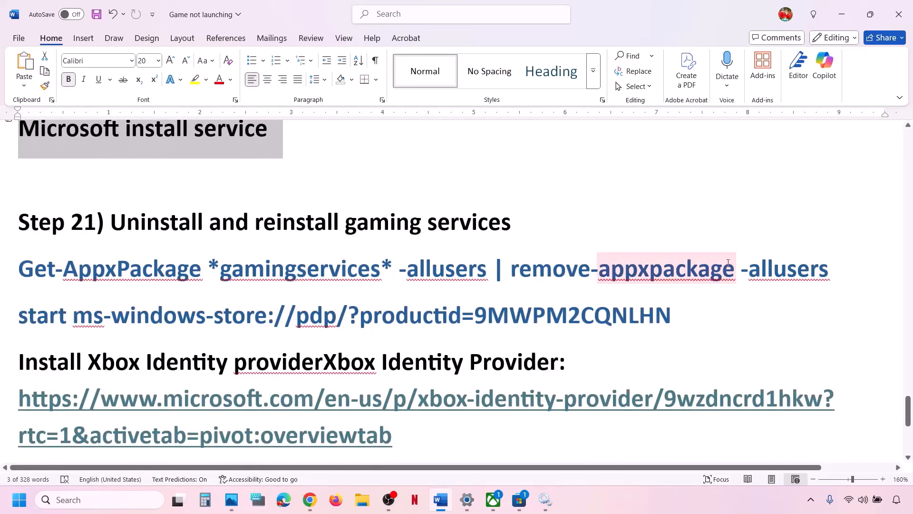
{"action": "mouse_move", "coordinate": [840, 269]}
{"action": "left_mouse_down"}
{"action": "mouse_move", "coordinate": [642, 252]}
{"action": "mouse_move", "coordinate": [34, 270]}
{"action": "left_mouse_up"}
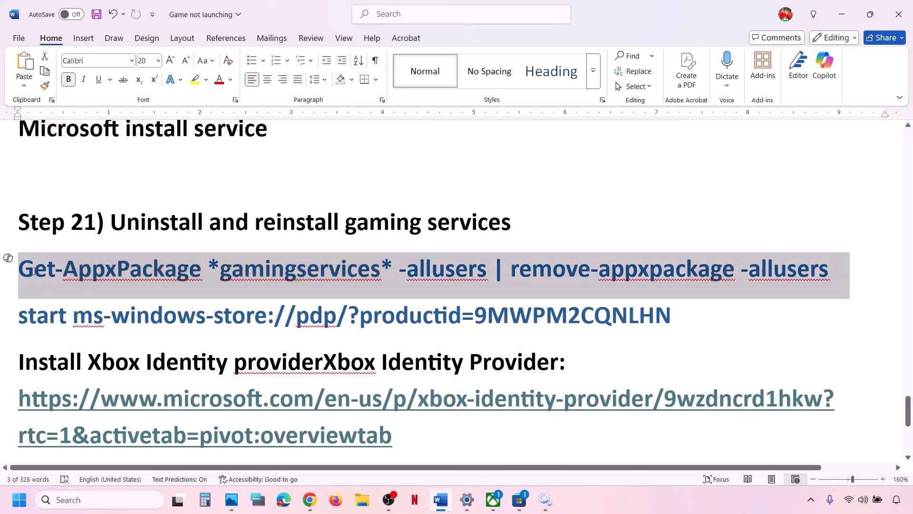
{"action": "right_click", "coordinate": [205, 280]}
{"action": "left_click", "coordinate": [236, 88]}
- Run the pasted uninstall command in an administrator Windows PowerShell, then return to Word
{"action": "left_click", "coordinate": [93, 500]}
{"action": "type", "text": "po"}
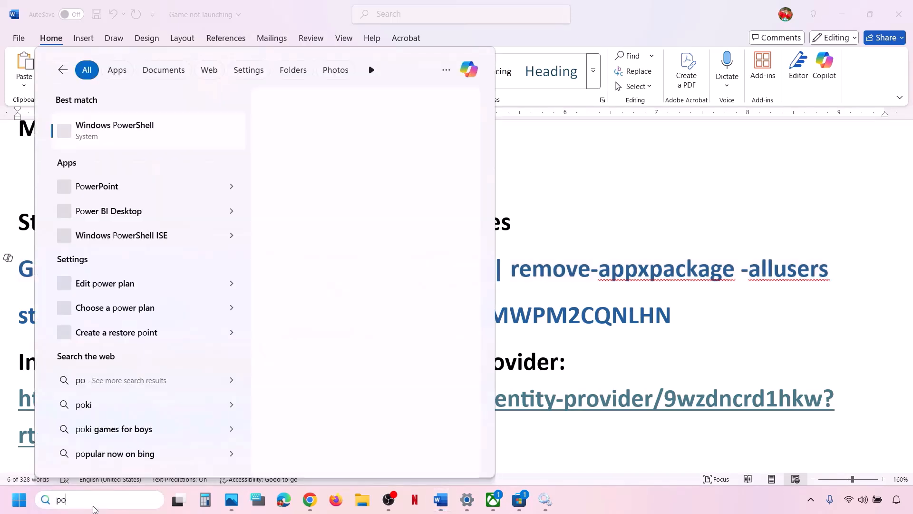
{"action": "type", "text": "wershell"}
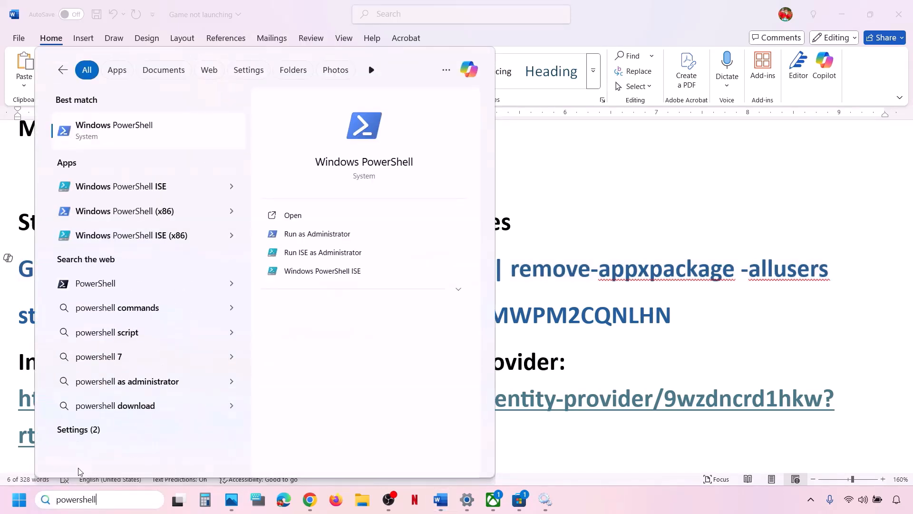
{"action": "right_click", "coordinate": [146, 136]}
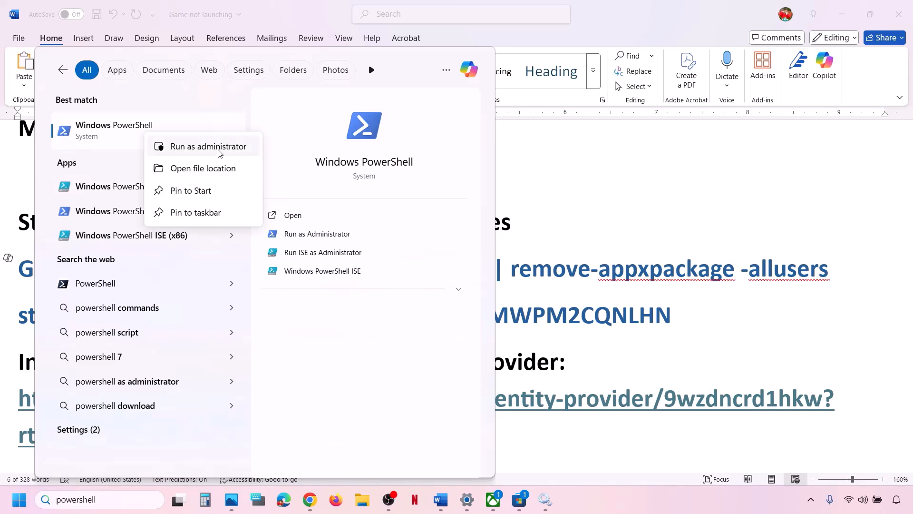
{"action": "left_click", "coordinate": [226, 153]}
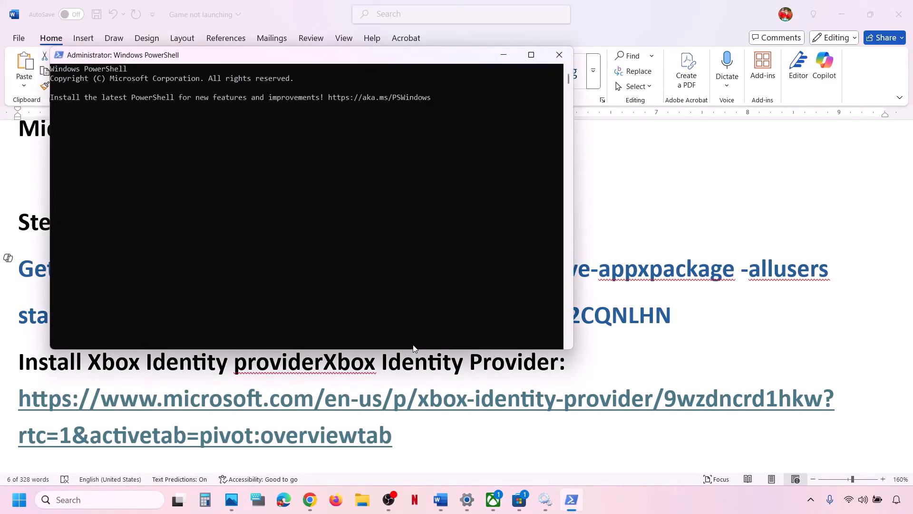
{"action": "key", "text": "ctrl+v"}
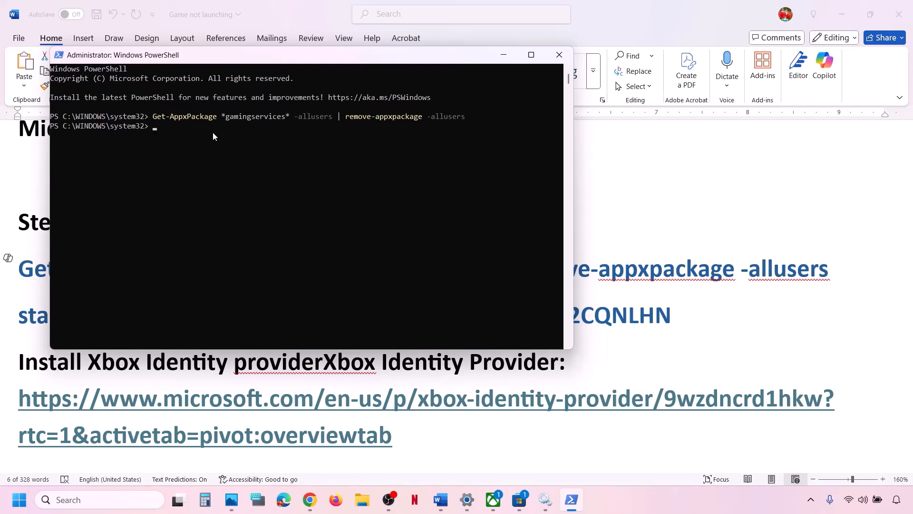
{"action": "key", "text": "alt+Tab"}
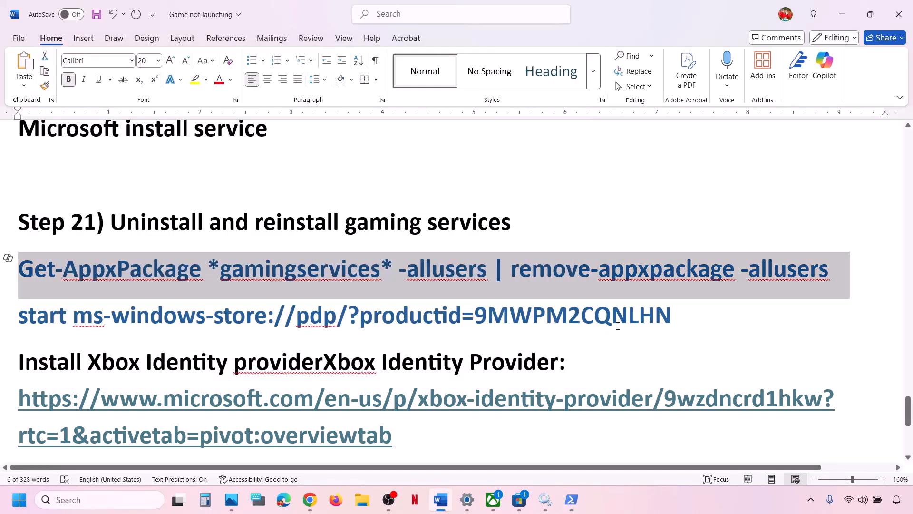
- Copy the start ms-windows-store command and run it in PowerShell
{"action": "left_click_drag", "start_coordinate": [669, 311], "coordinate": [38, 317]}
{"action": "right_click", "coordinate": [39, 316]}
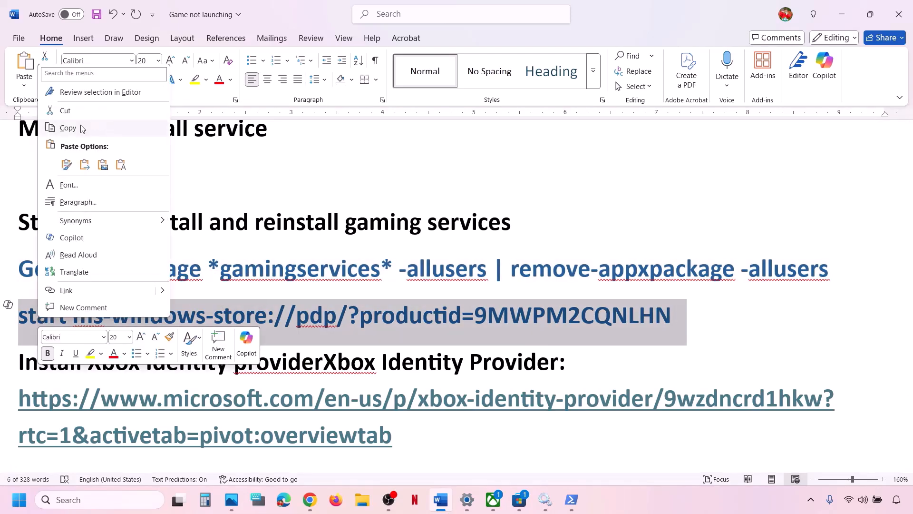
{"action": "left_click", "coordinate": [68, 127]}
{"action": "left_click", "coordinate": [571, 499]}
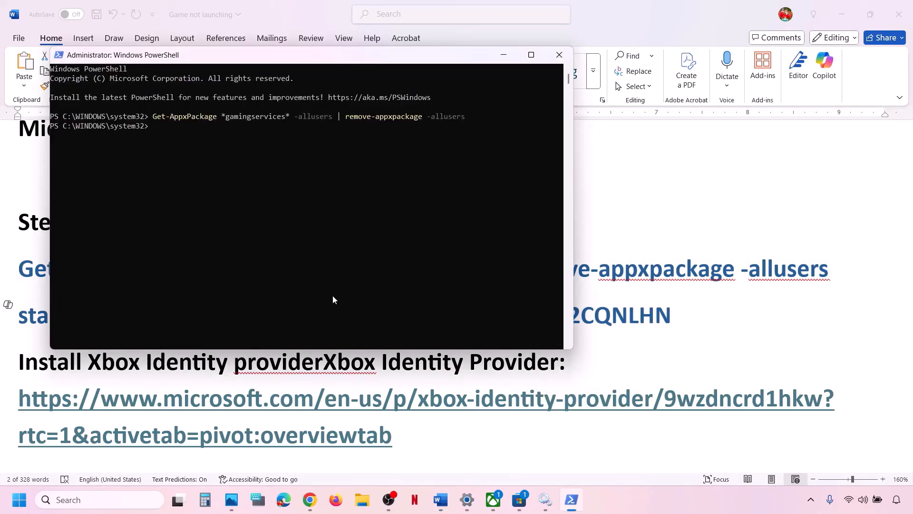
{"action": "right_click", "coordinate": [312, 296]}
{"action": "key", "text": "Return"}
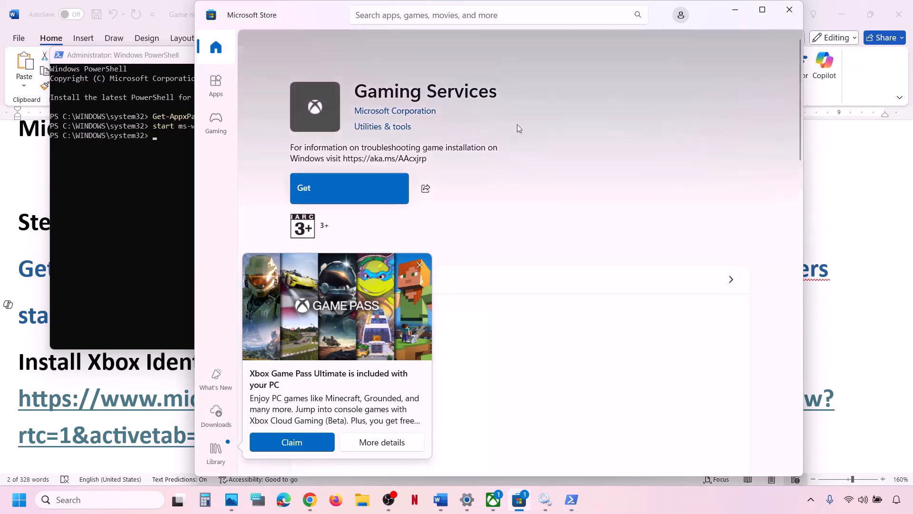
- Dismiss the Game Pass promotion, maximize the Store and click Get for Gaming Services
{"action": "left_click", "coordinate": [419, 264]}
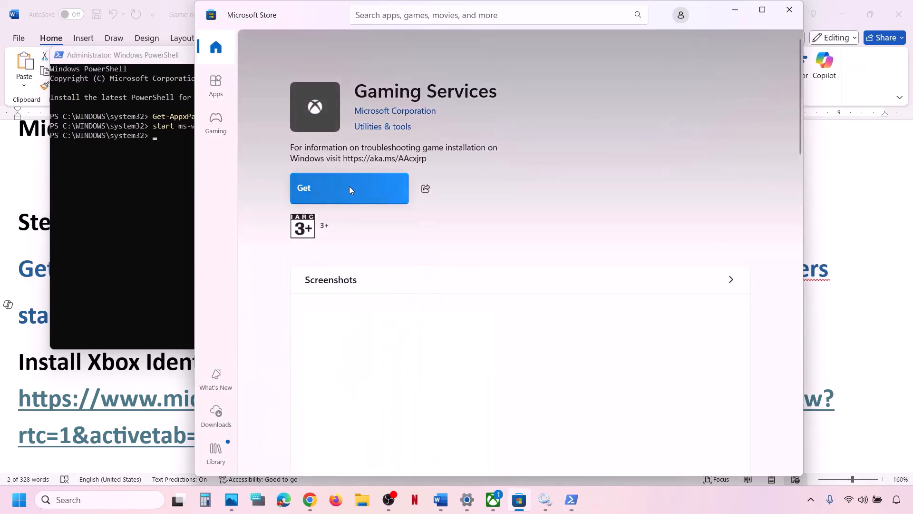
{"action": "left_click", "coordinate": [762, 9]}
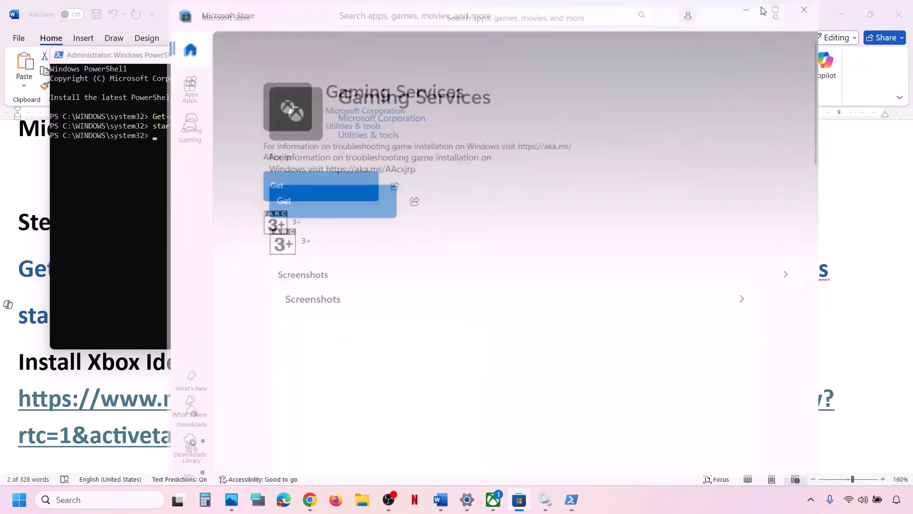
{"action": "left_click", "coordinate": [180, 187]}
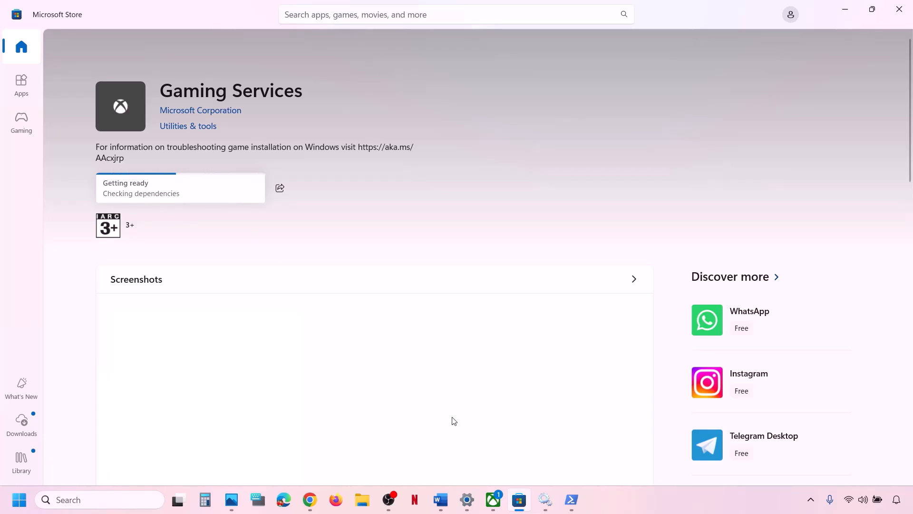
{"action": "left_click", "coordinate": [441, 499]}
{"action": "scroll", "coordinate": [295, 408], "scroll_direction": "down", "scroll_amount": 1}
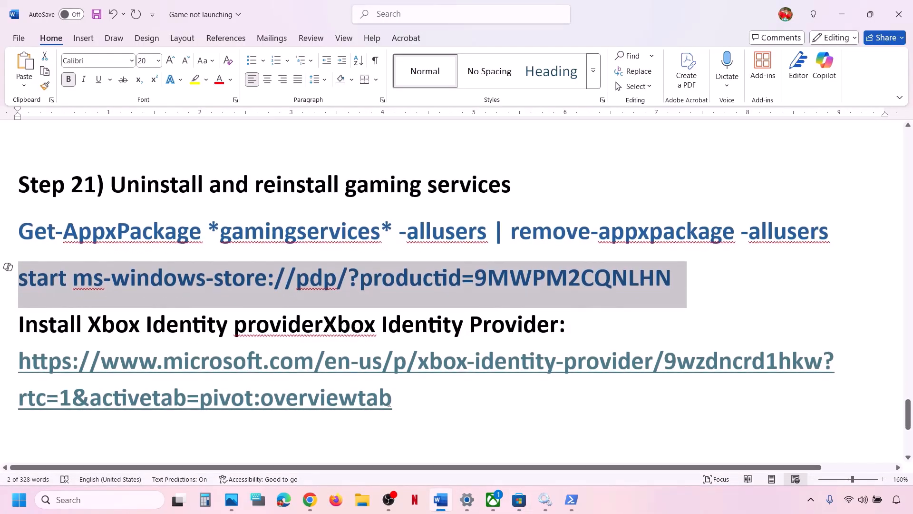
- Copy the Xbox Identity Provider link and load it in a new Chrome tab
{"action": "triple_click", "coordinate": [403, 398]}
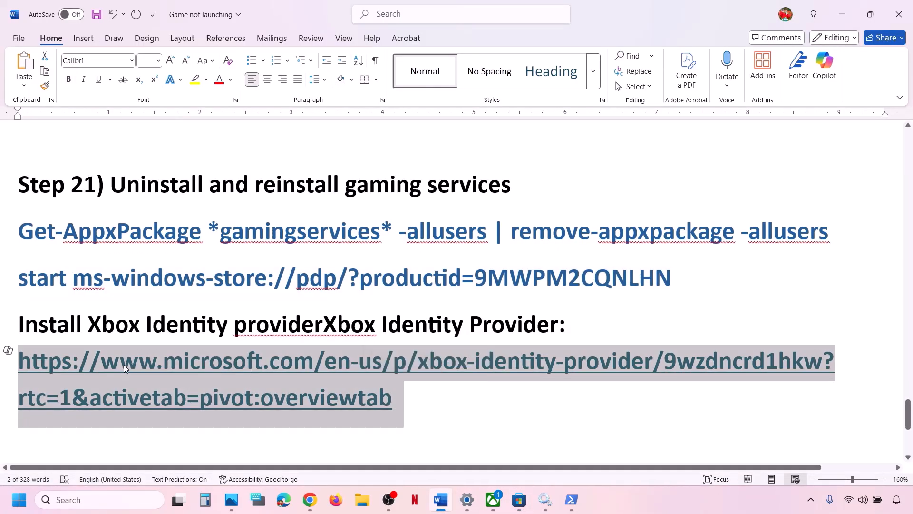
{"action": "right_click", "coordinate": [179, 364]}
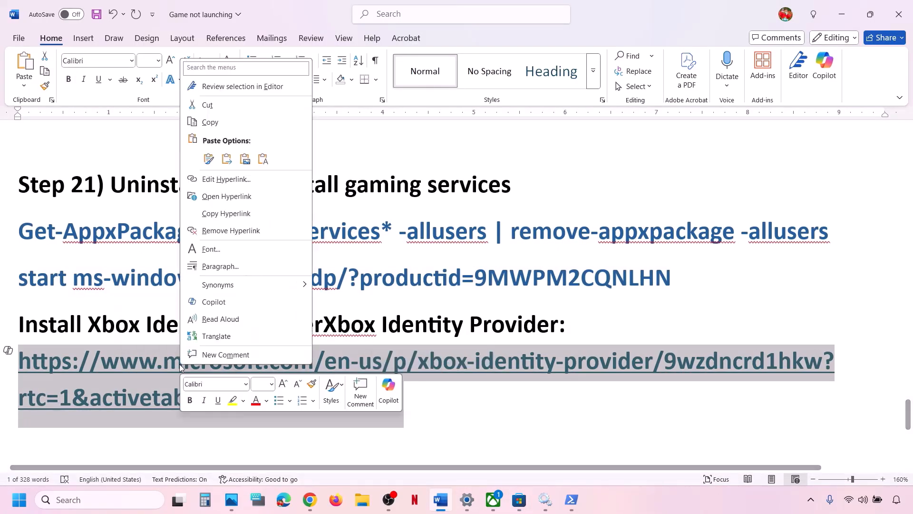
{"action": "left_click", "coordinate": [211, 122]}
{"action": "left_click", "coordinate": [310, 499]}
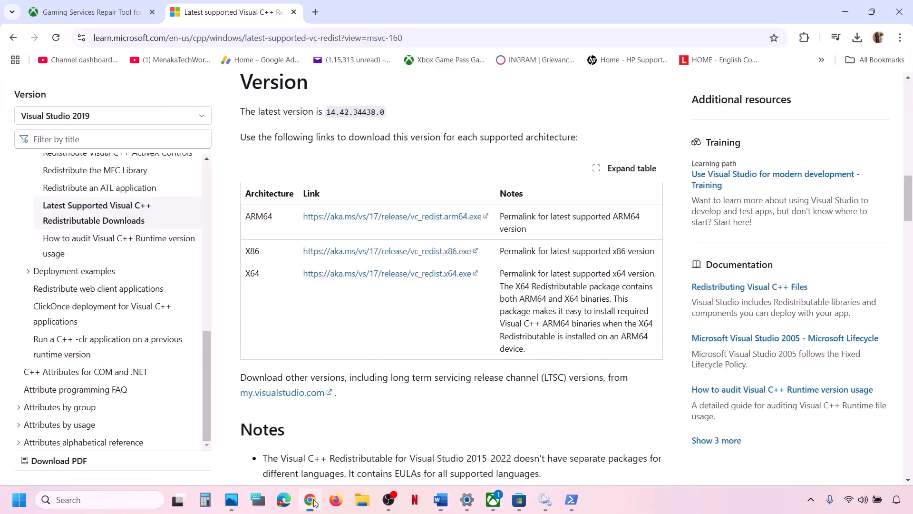
{"action": "left_click", "coordinate": [315, 12]}
{"action": "key", "text": "ctrl+v"}
{"action": "key", "text": "Return"}
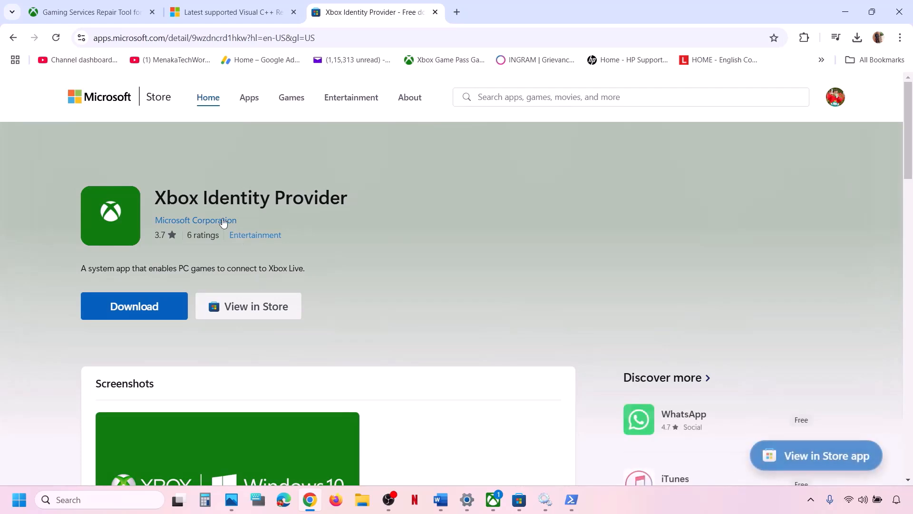
- Download Xbox Identity Provider through Microsoft Store, then return to the guide at Step 22
{"action": "left_click", "coordinate": [135, 304]}
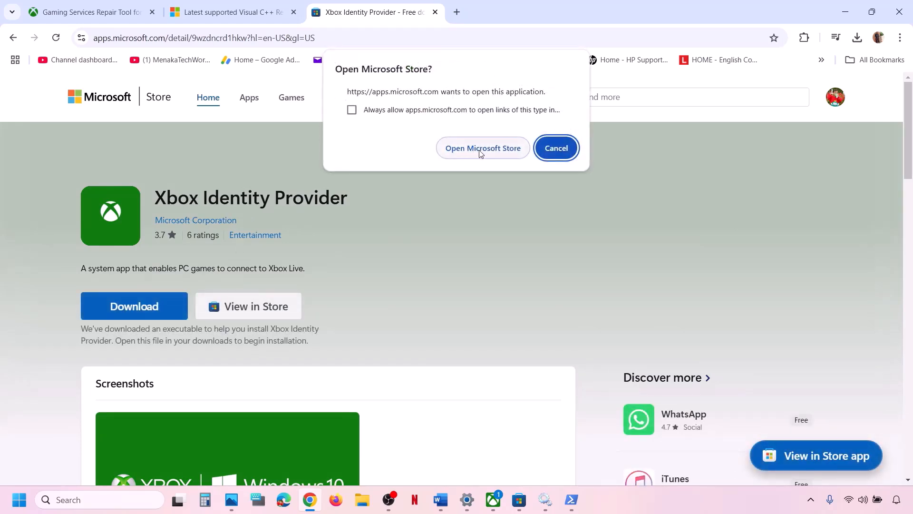
{"action": "left_click", "coordinate": [480, 151]}
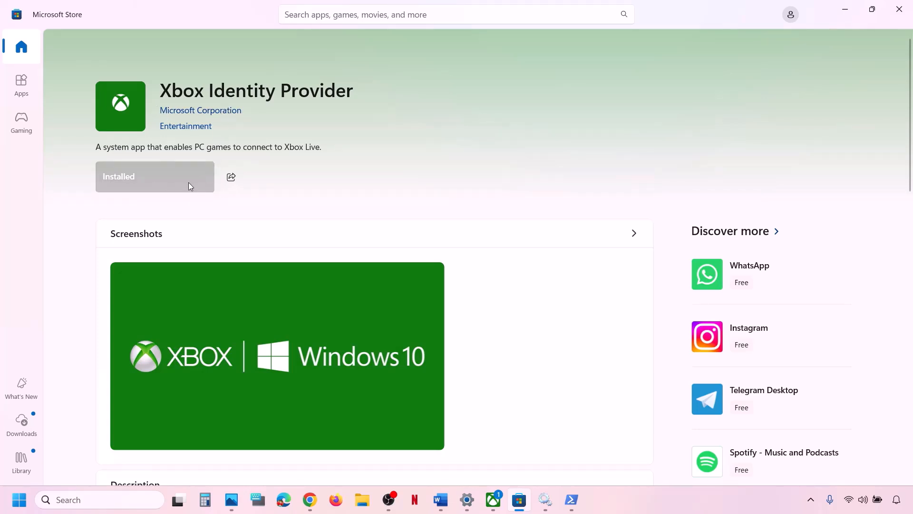
{"action": "left_click", "coordinate": [442, 500]}
{"action": "scroll", "coordinate": [339, 363], "scroll_direction": "down", "scroll_amount": 3}
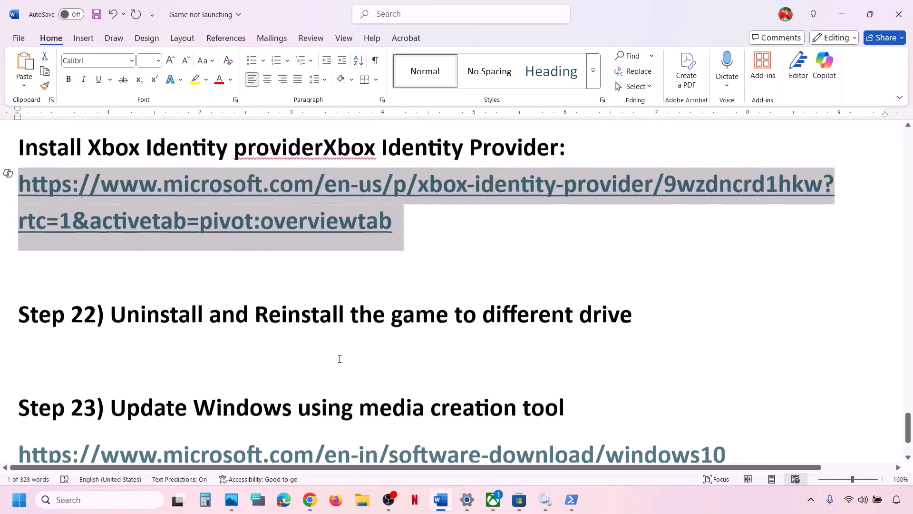
- Highlight the Step 22 heading in the Word guide
{"action": "scroll", "coordinate": [338, 358], "scroll_direction": "up", "scroll_amount": 1}
{"action": "left_click_drag", "start_coordinate": [167, 370], "coordinate": [666, 355]}
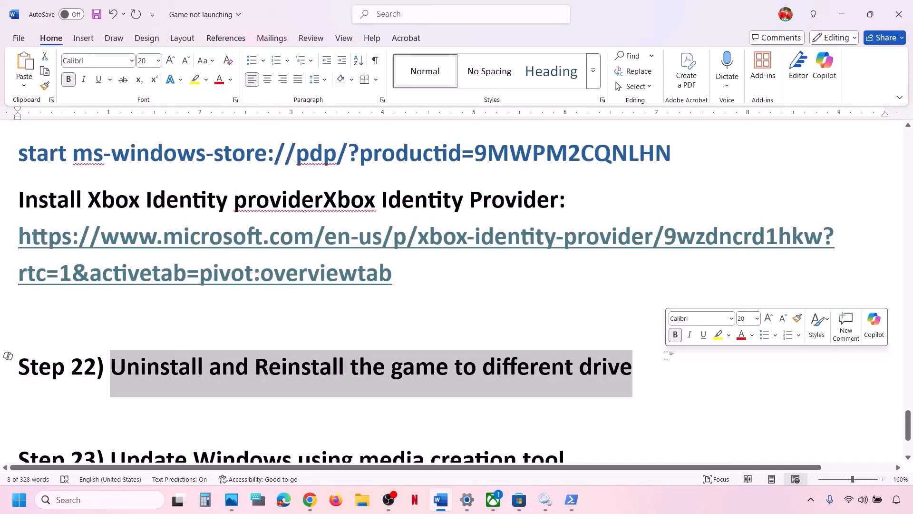
{"action": "left_click", "coordinate": [666, 355]}
- Expand Advanced storage settings under System > Storage, then bring up the Xbox app
{"action": "key", "text": "alt+Tab"}
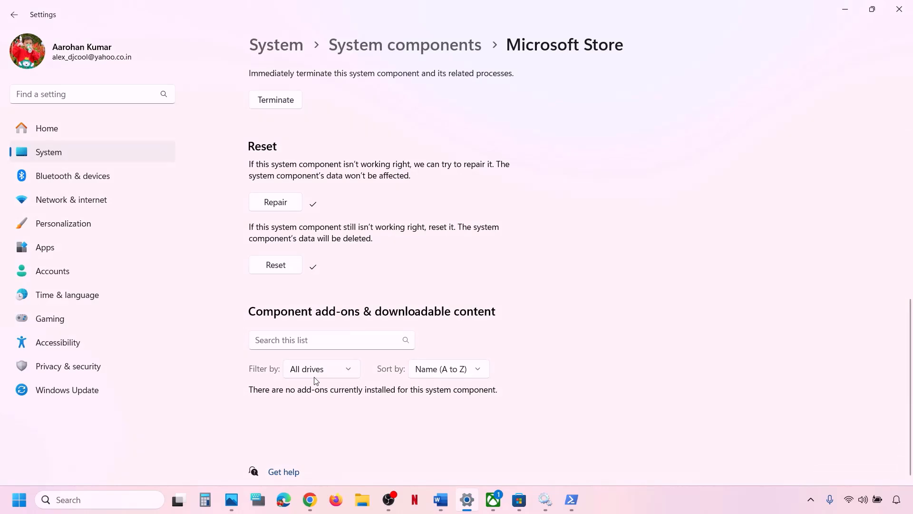
{"action": "left_click", "coordinate": [48, 161]}
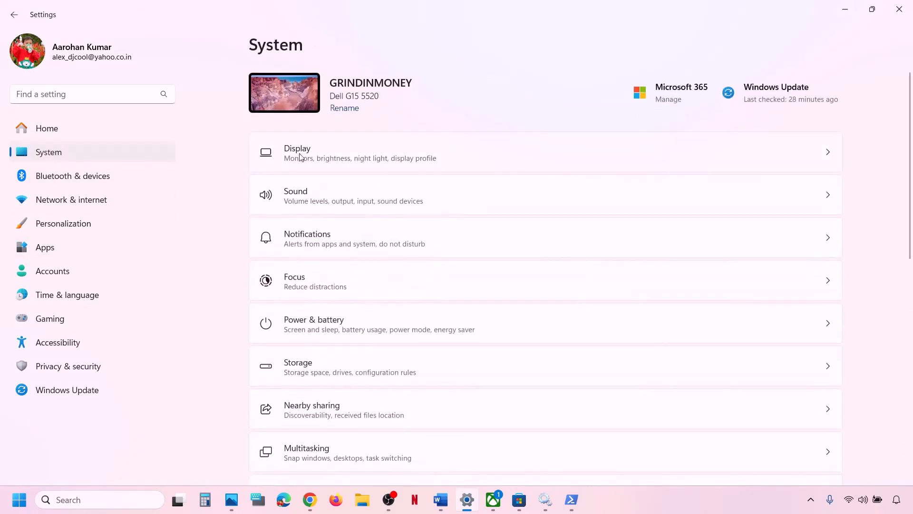
{"action": "left_click", "coordinate": [339, 372]}
{"action": "scroll", "coordinate": [371, 295], "scroll_direction": "down", "scroll_amount": 5}
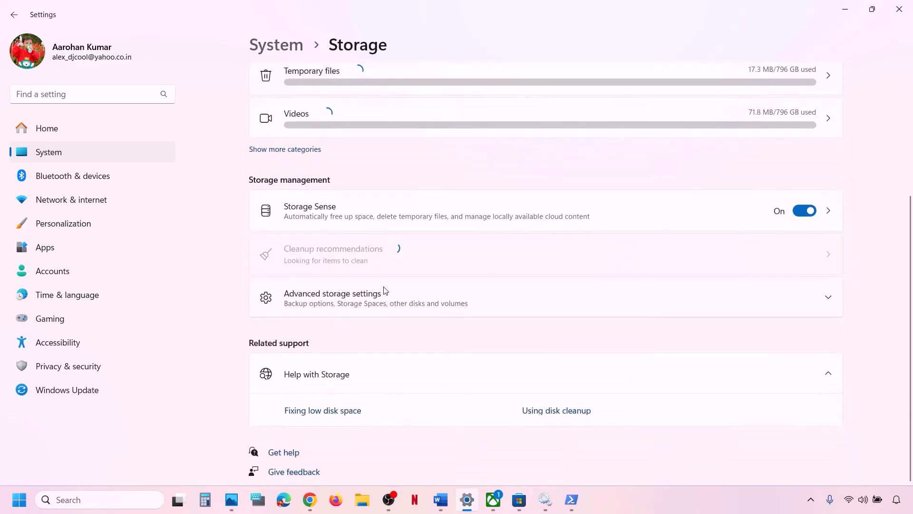
{"action": "left_click", "coordinate": [365, 296]}
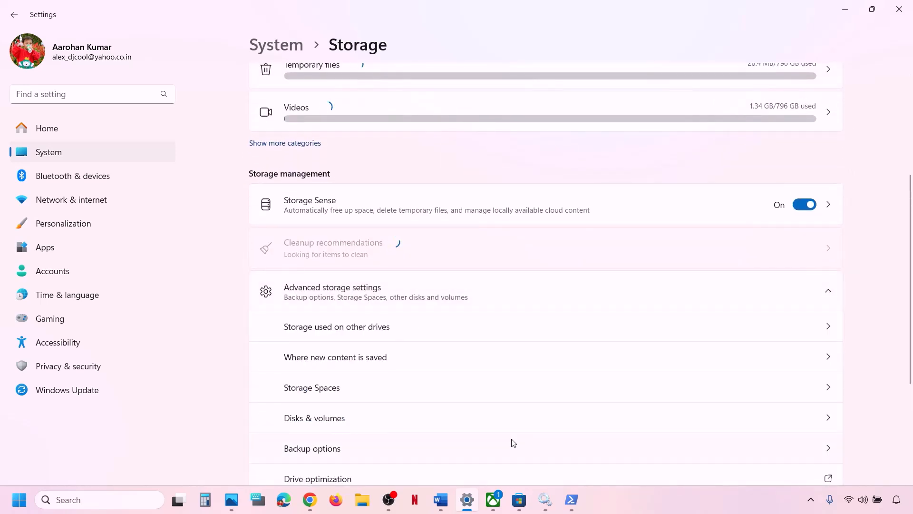
{"action": "left_click", "coordinate": [493, 507]}
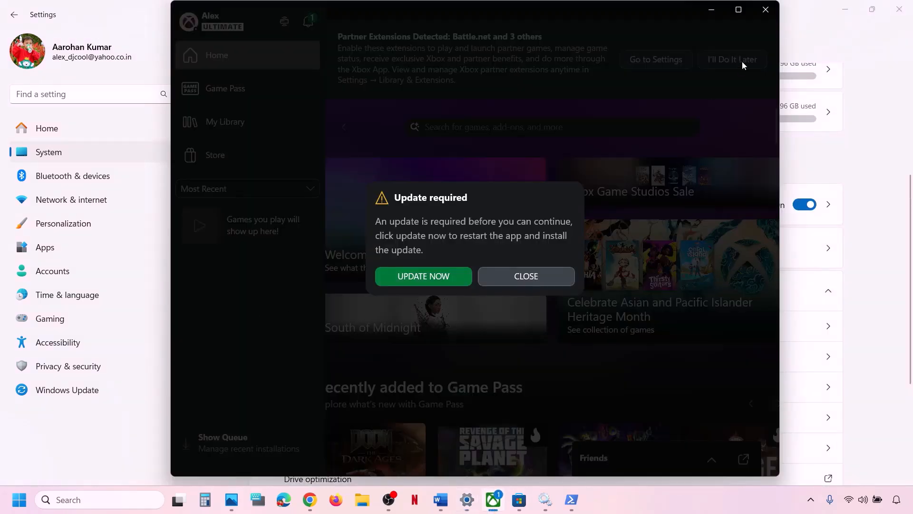
- Dismiss the Update required prompt, relaunch the Xbox app and maximize it while the update installs
{"action": "left_click", "coordinate": [526, 277]}
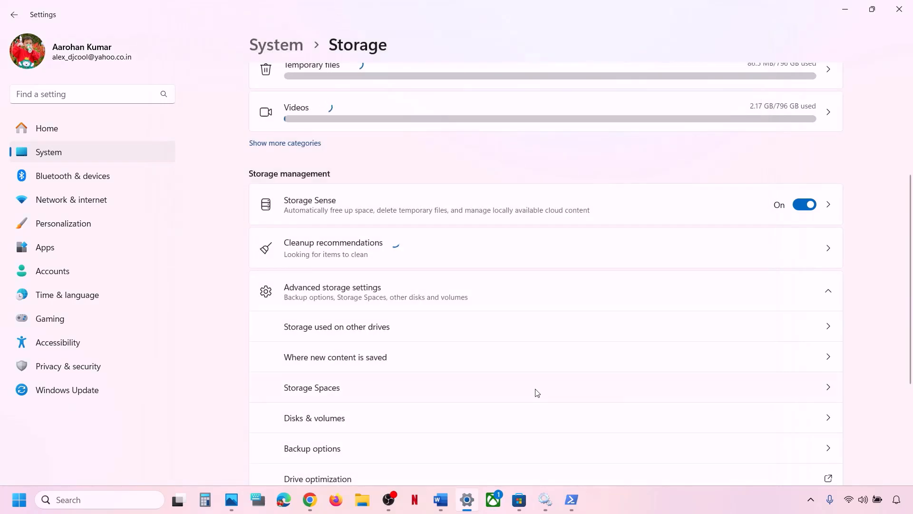
{"action": "left_click", "coordinate": [493, 500]}
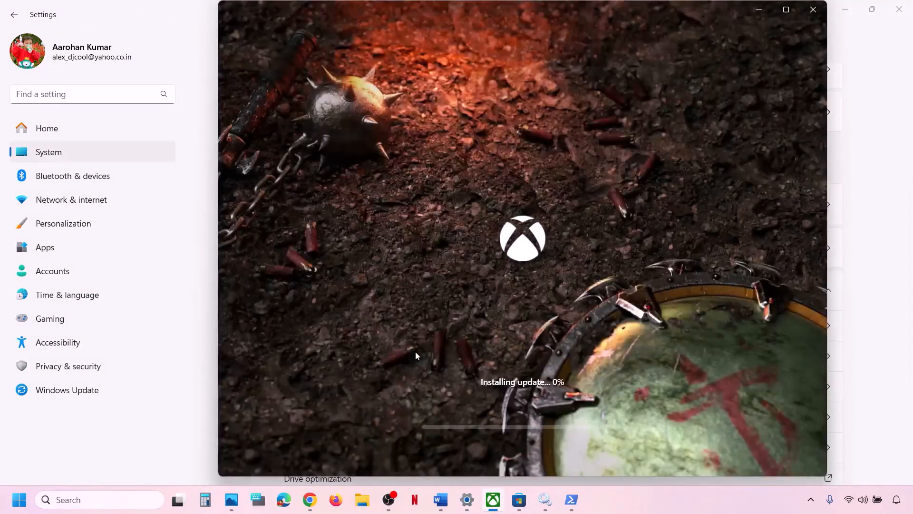
{"action": "left_click", "coordinate": [788, 13]}
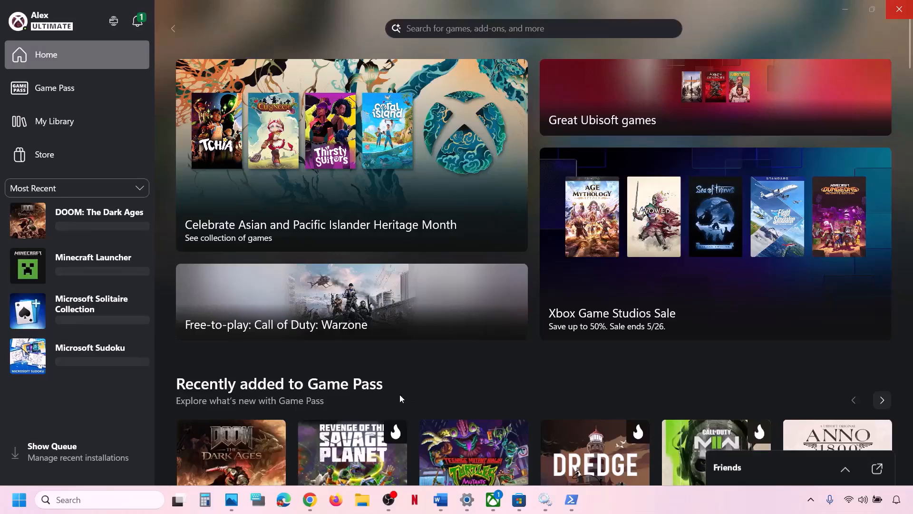
{"action": "mouse_move", "coordinate": [236, 261]}
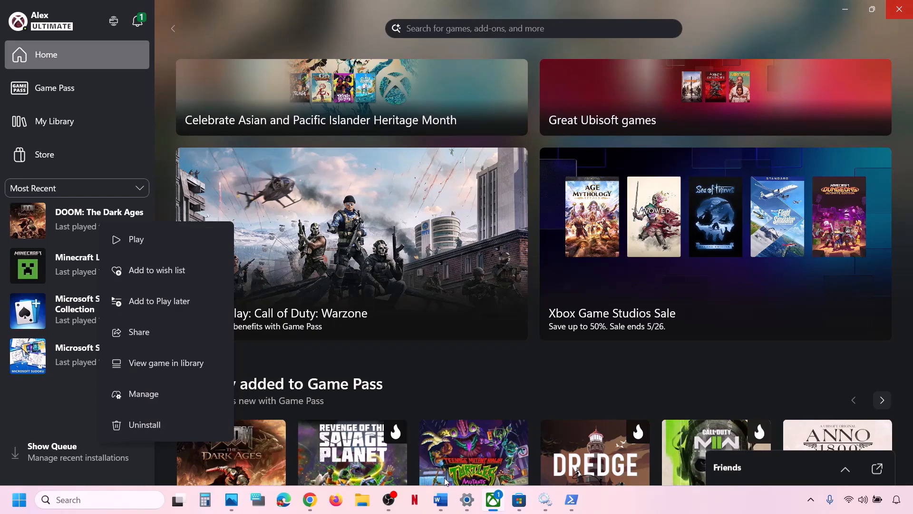
- Check Where new content is saved and keep new apps on OS (C:)
{"action": "left_click", "coordinate": [468, 499]}
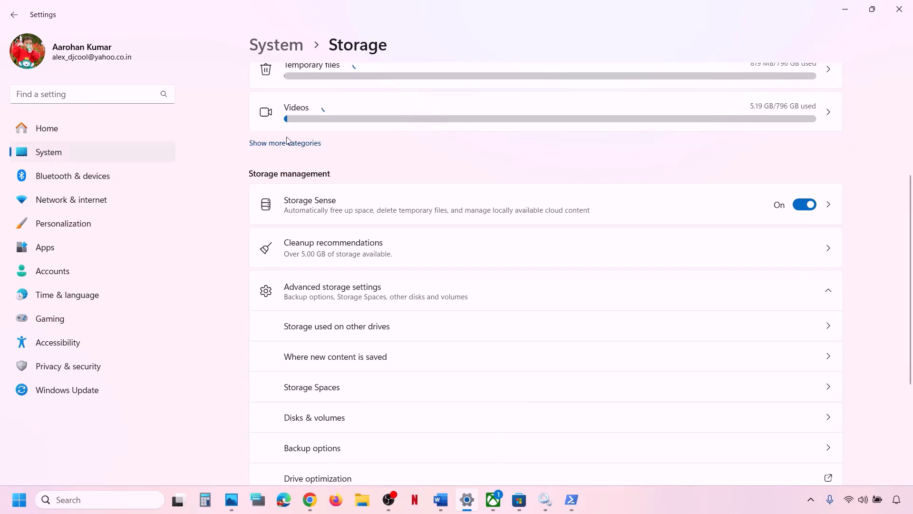
{"action": "scroll", "coordinate": [350, 373], "scroll_direction": "down", "scroll_amount": 2}
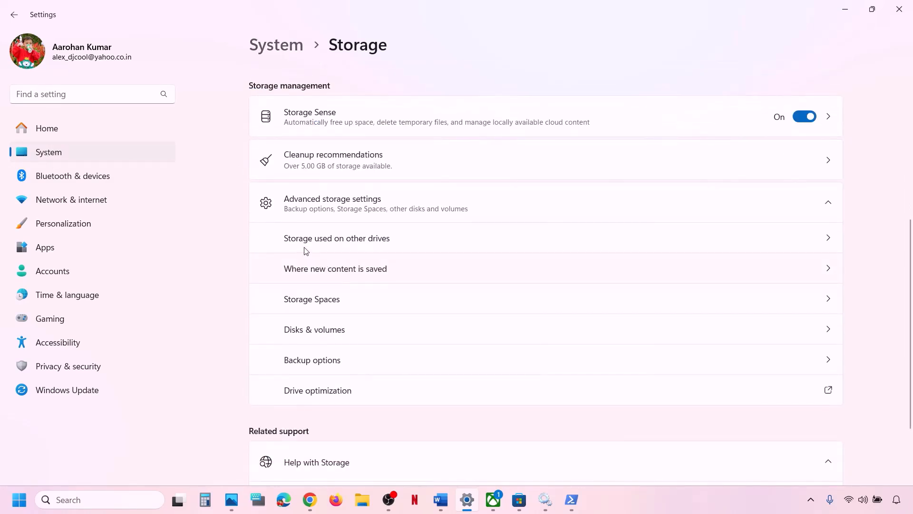
{"action": "left_click", "coordinate": [366, 275]}
{"action": "left_click", "coordinate": [314, 134]}
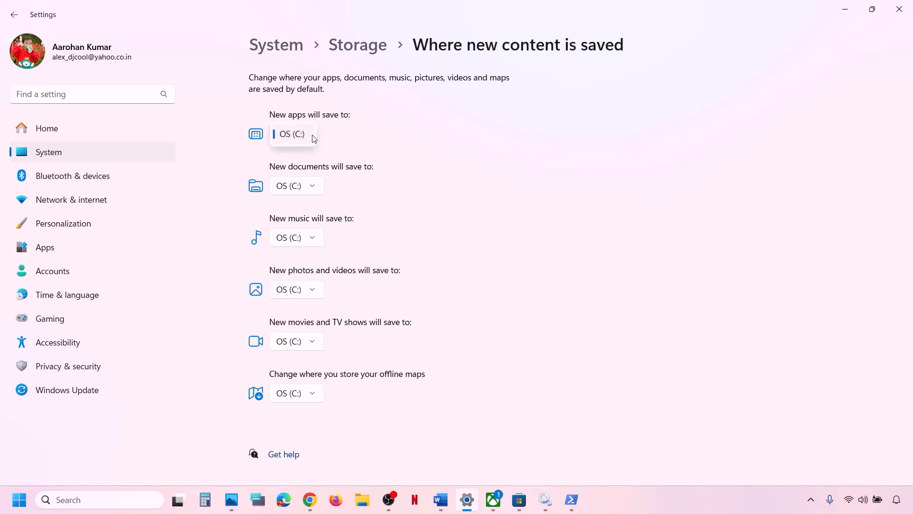
{"action": "left_click", "coordinate": [355, 142]}
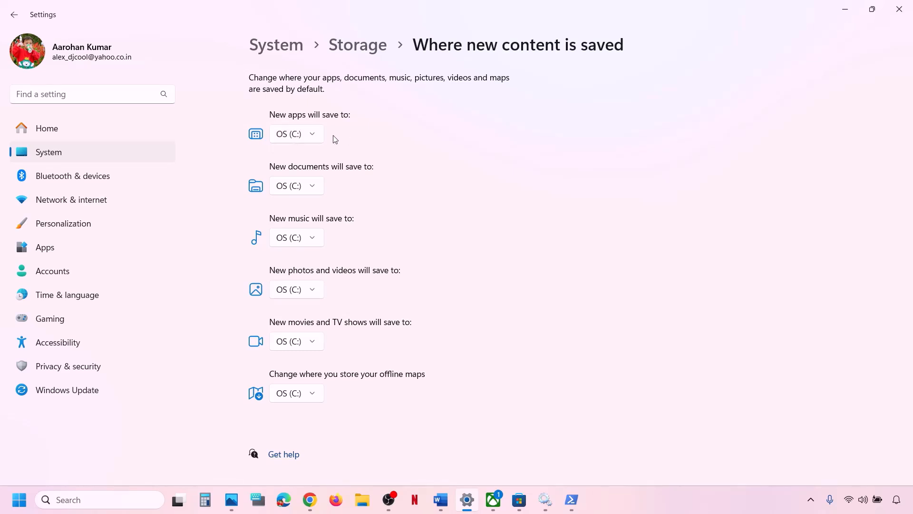
{"action": "left_click", "coordinate": [313, 135]}
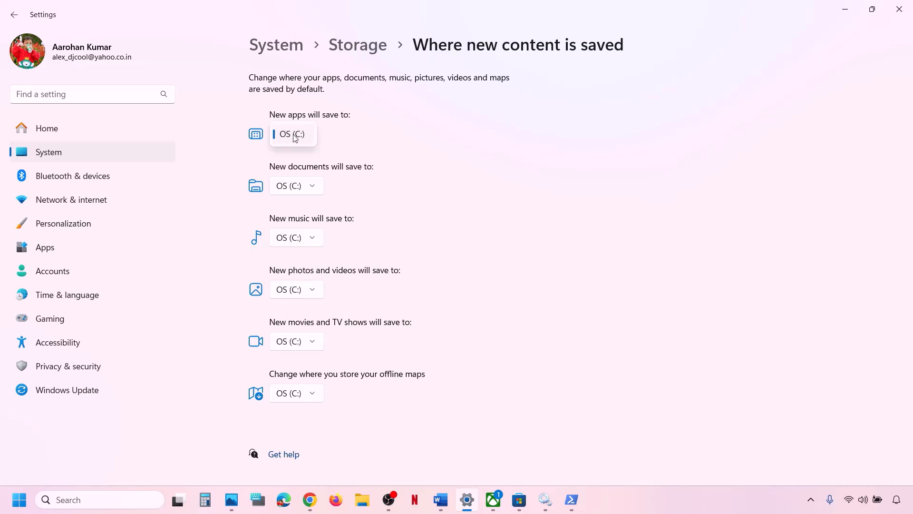
{"action": "left_click", "coordinate": [299, 137]}
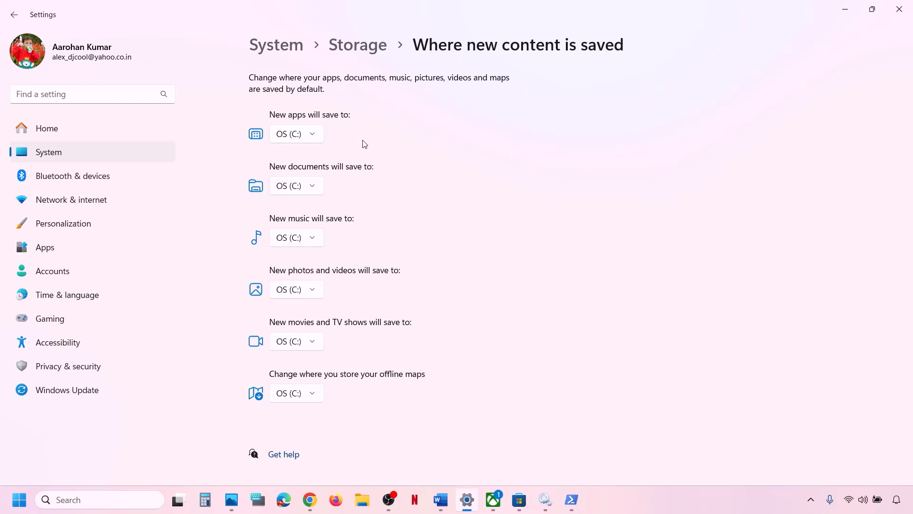
{"action": "left_click", "coordinate": [314, 138]}
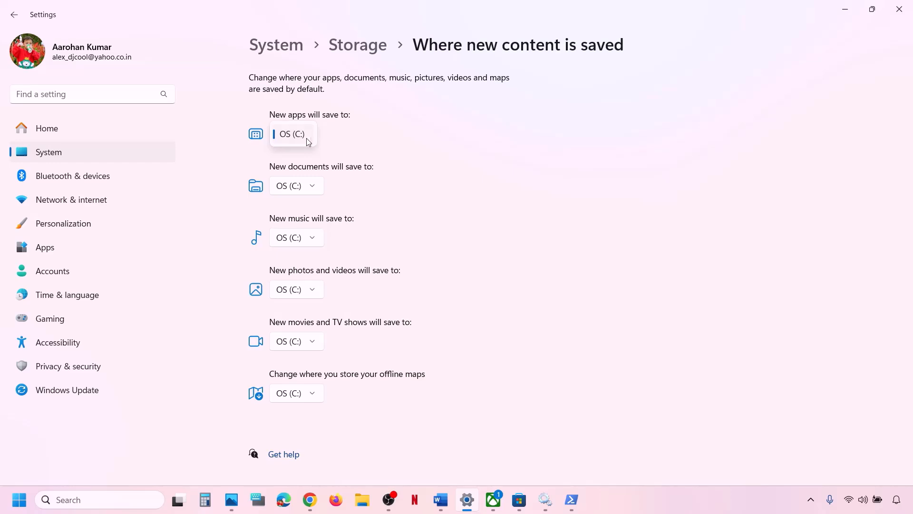
{"action": "left_click", "coordinate": [336, 140]}
- Close Settings and scroll the Game not launching guide past Step 22
{"action": "left_click", "coordinate": [899, 9]}
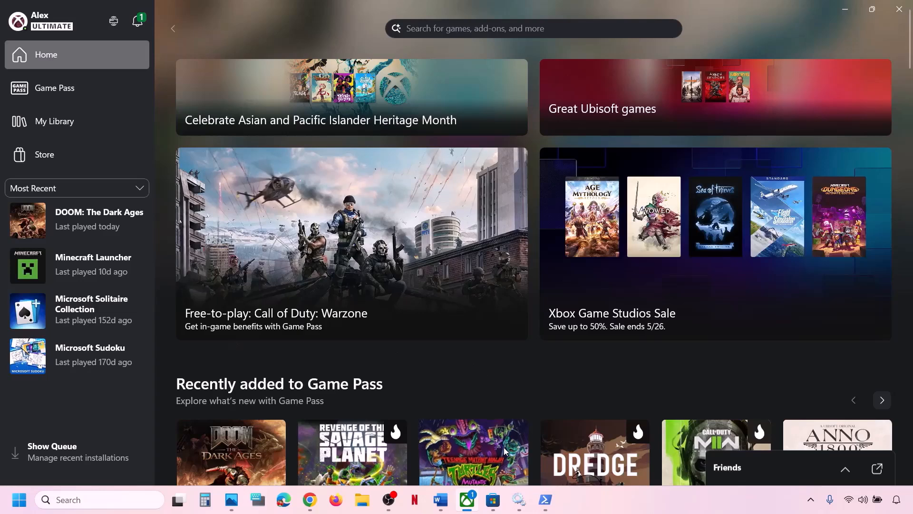
{"action": "left_click", "coordinate": [442, 505]}
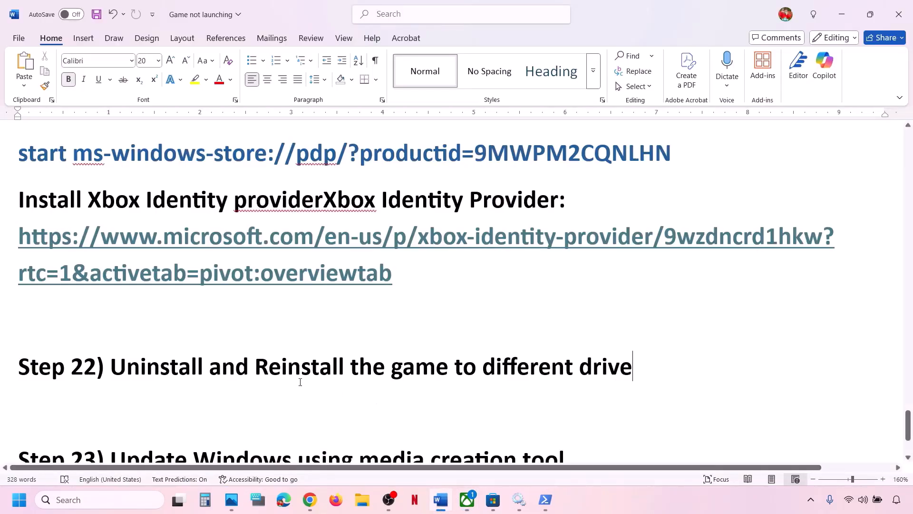
{"action": "left_click_drag", "start_coordinate": [197, 370], "coordinate": [642, 368]}
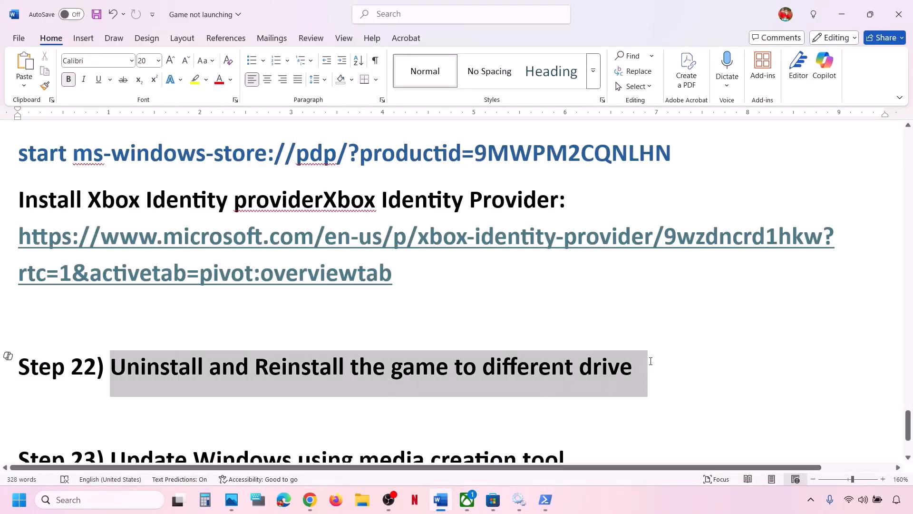
{"action": "left_click", "coordinate": [341, 330]}
{"action": "scroll", "coordinate": [341, 331], "scroll_direction": "down", "scroll_amount": 2}
{"action": "scroll", "coordinate": [341, 331], "scroll_direction": "down", "scroll_amount": 2}
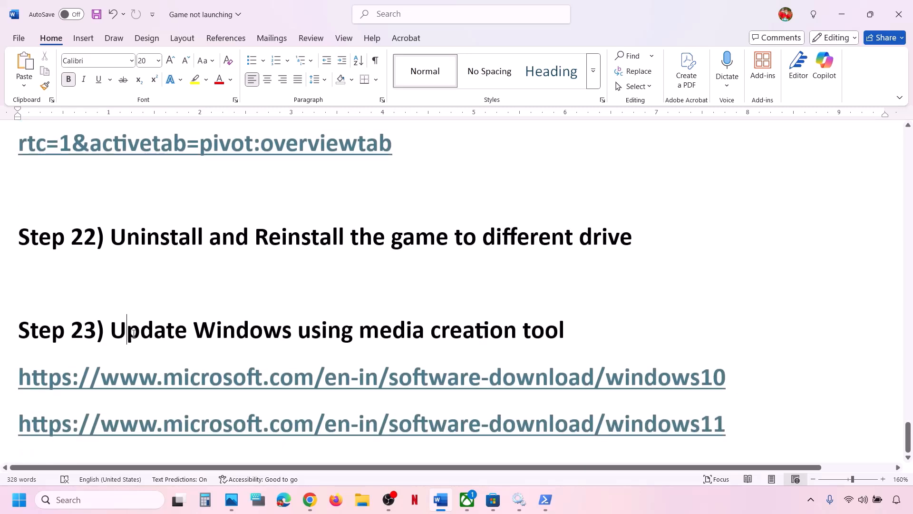
- Highlight the media creation tool heading and the windows10 and windows11 download link lines
{"action": "left_click_drag", "start_coordinate": [125, 335], "coordinate": [584, 328]}
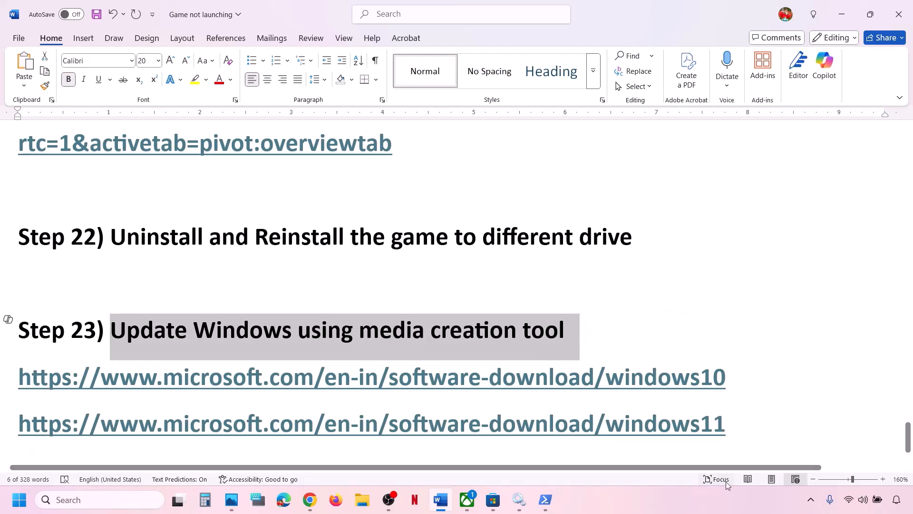
{"action": "left_click", "coordinate": [695, 492]}
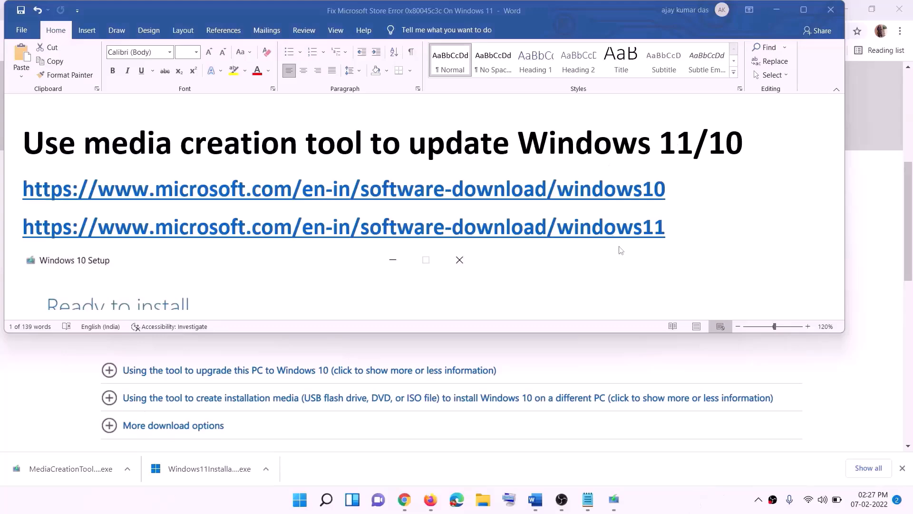
{"action": "triple_click", "coordinate": [674, 189]}
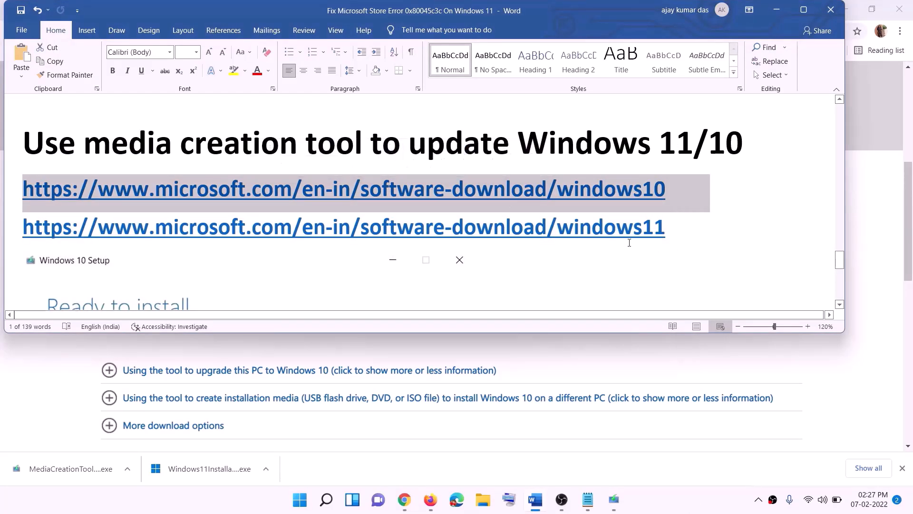
{"action": "triple_click", "coordinate": [496, 227]}
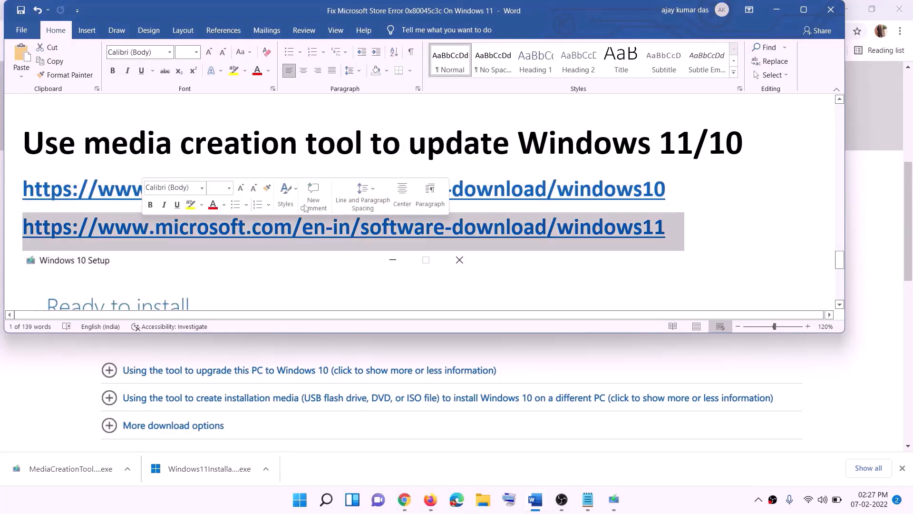
- Minimize Word and run the downloaded Windows 10 Media Creation Tool
{"action": "left_click", "coordinate": [776, 9]}
{"action": "scroll", "coordinate": [379, 220], "scroll_direction": "up", "scroll_amount": 6}
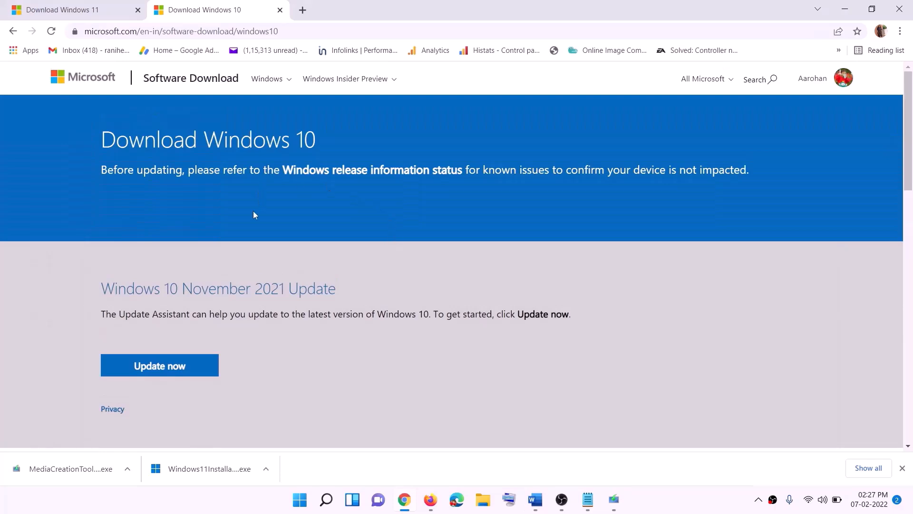
{"action": "scroll", "coordinate": [259, 213], "scroll_direction": "down", "scroll_amount": 5}
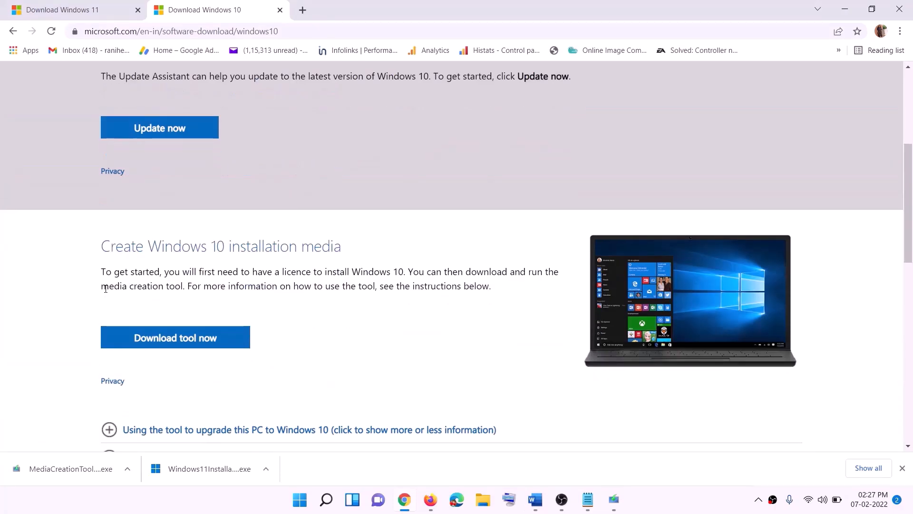
{"action": "left_click_drag", "start_coordinate": [106, 289], "coordinate": [205, 287]}
{"action": "scroll", "coordinate": [299, 264], "scroll_direction": "down", "scroll_amount": 3}
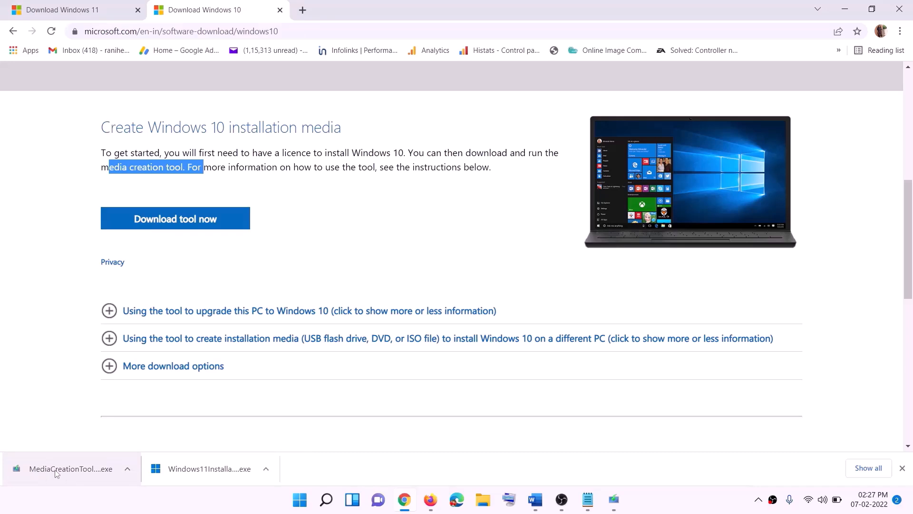
{"action": "left_click", "coordinate": [621, 505]}
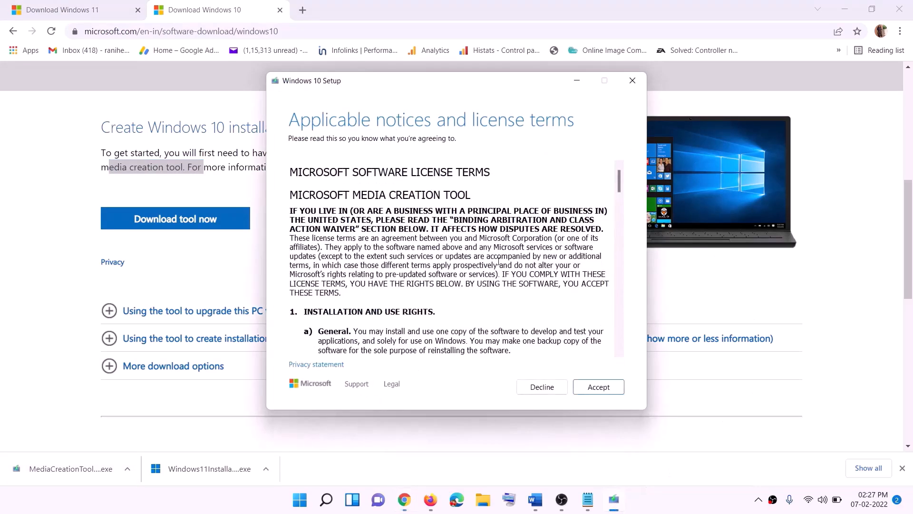
- Accept the licence and choose Upgrade this PC now to start the Windows 10 download
{"action": "left_click", "coordinate": [594, 388]}
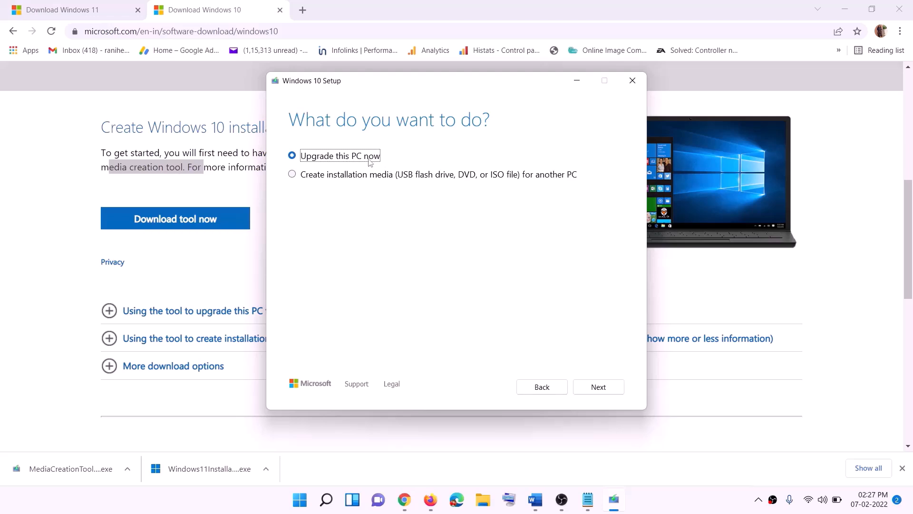
{"action": "left_click", "coordinate": [598, 388]}
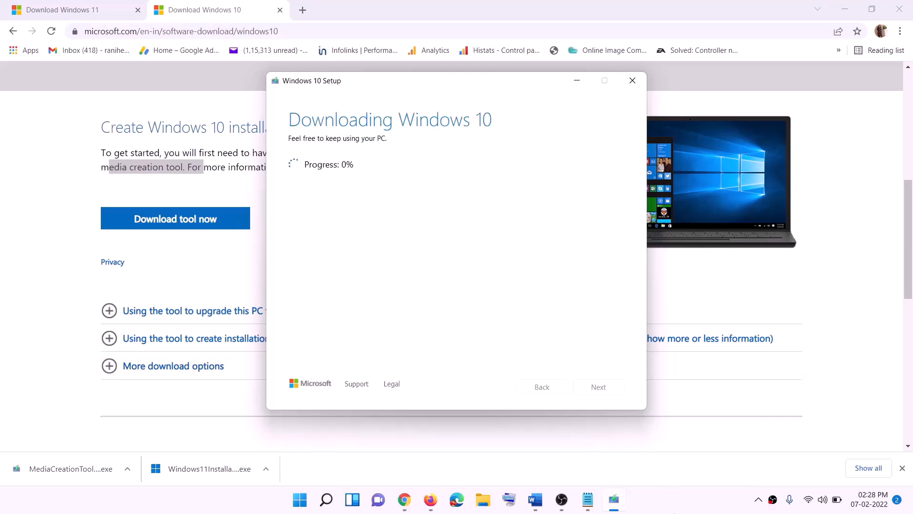
{"action": "left_click", "coordinate": [676, 509]}
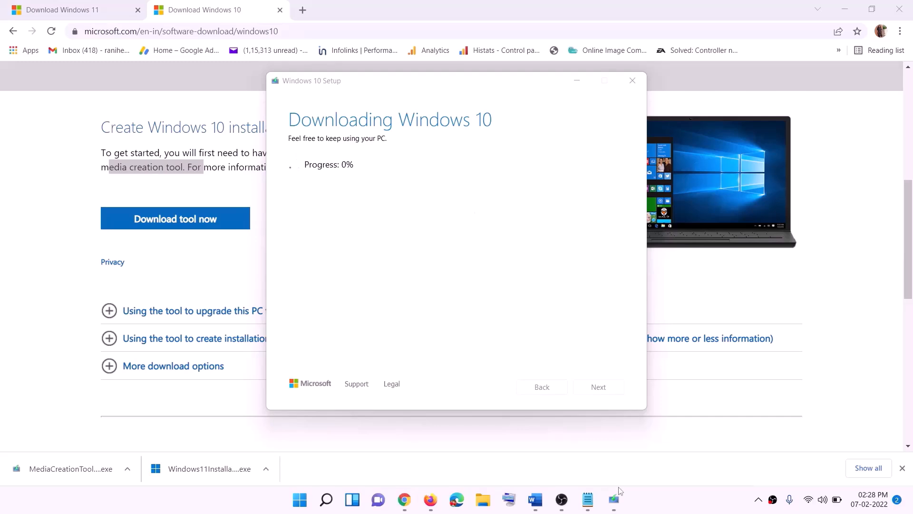
{"action": "left_click", "coordinate": [535, 499]}
- Maximize the Word guide and review its Windows 10 'Ready to install' screenshot
{"action": "scroll", "coordinate": [98, 232], "scroll_direction": "down", "scroll_amount": 1}
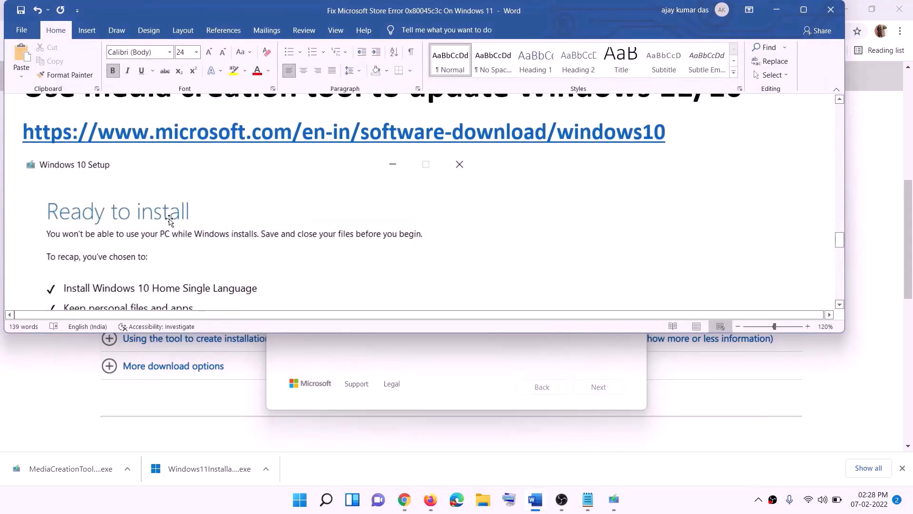
{"action": "left_click", "coordinate": [803, 10]}
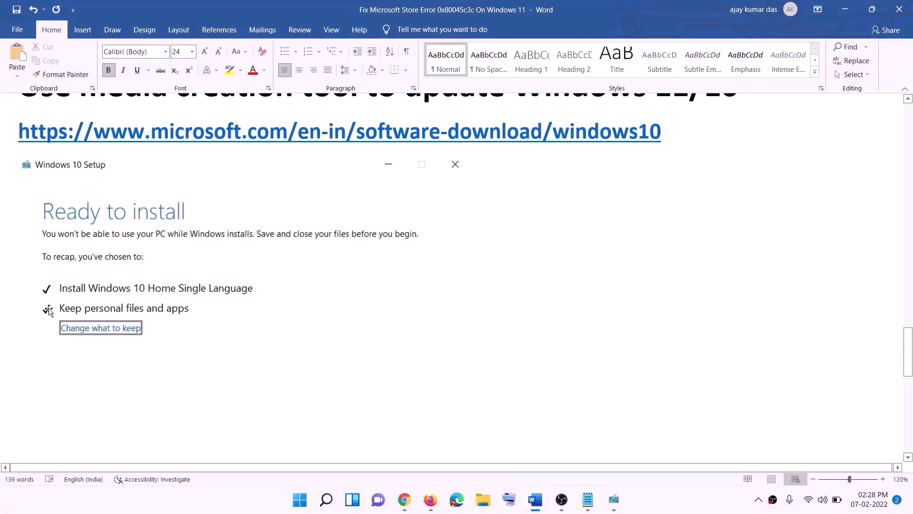
{"action": "scroll", "coordinate": [469, 332], "scroll_direction": "down", "scroll_amount": 2}
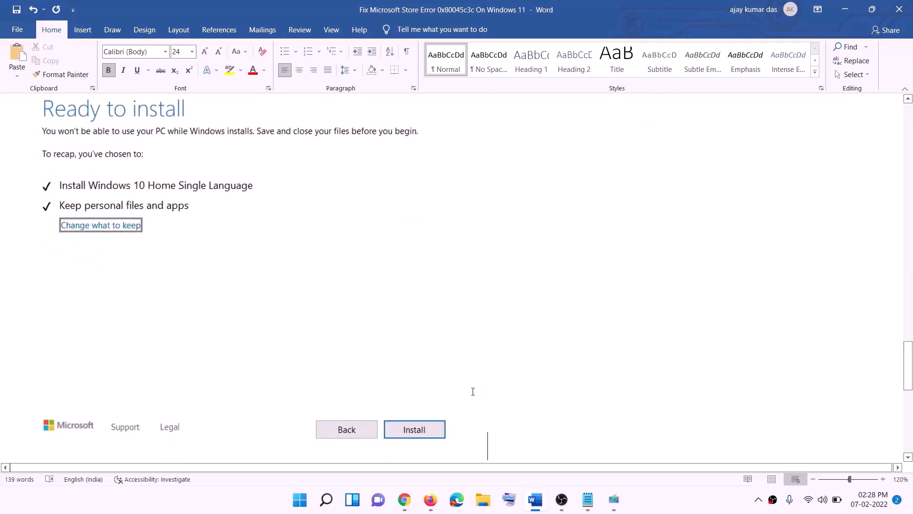
{"action": "scroll", "coordinate": [374, 294], "scroll_direction": "up", "scroll_amount": 1}
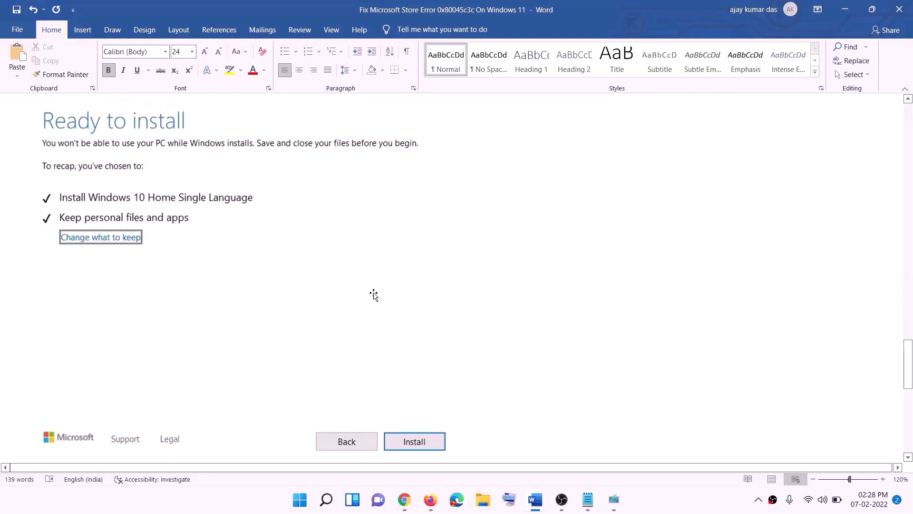
{"action": "scroll", "coordinate": [374, 295], "scroll_direction": "up", "scroll_amount": 2}
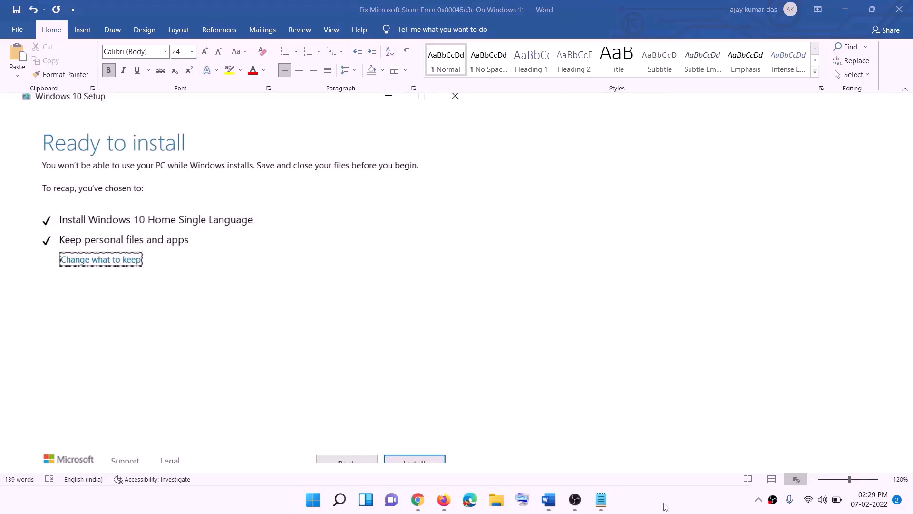
- Download the Windows 11 Media Creation Tool from the Download Windows 11 page and run it with permission
{"action": "left_click", "coordinate": [417, 499]}
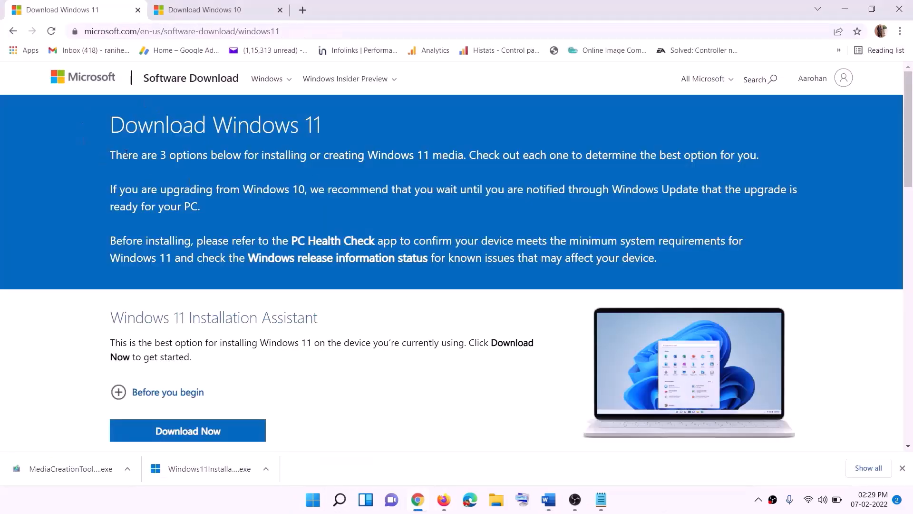
{"action": "scroll", "coordinate": [295, 315], "scroll_direction": "down", "scroll_amount": 5}
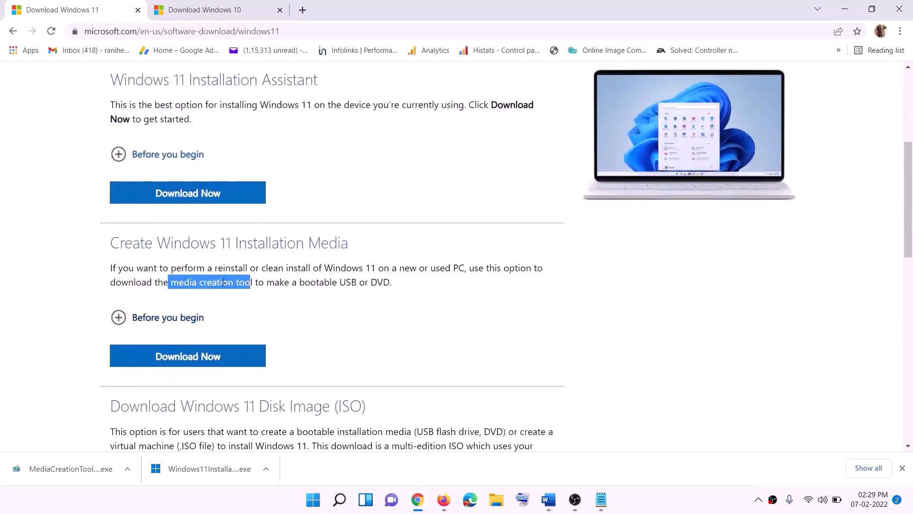
{"action": "left_click", "coordinate": [174, 282]}
{"action": "left_click_drag", "start_coordinate": [174, 282], "coordinate": [264, 282]}
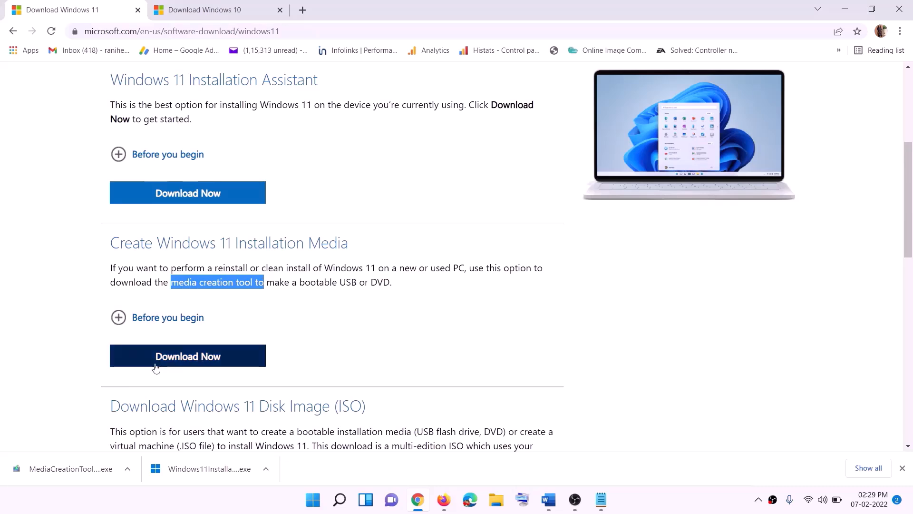
{"action": "left_click", "coordinate": [181, 362]}
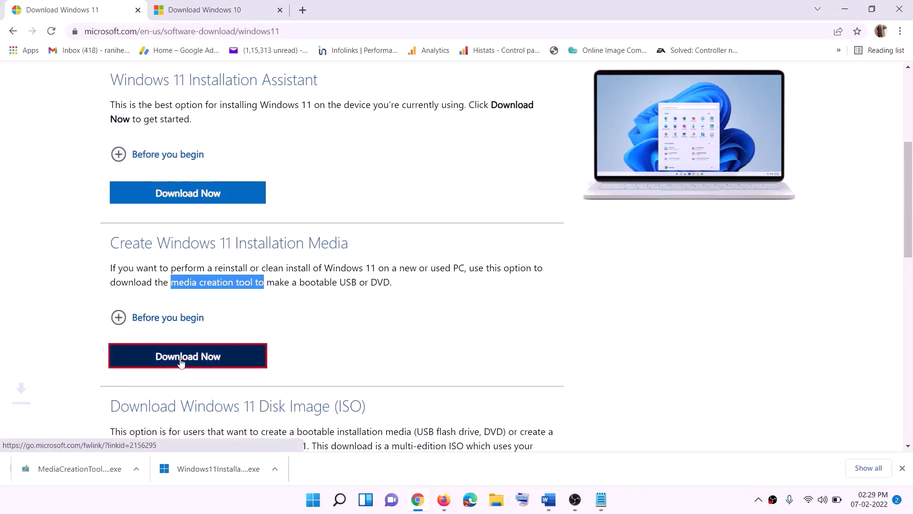
{"action": "left_click", "coordinate": [62, 471]}
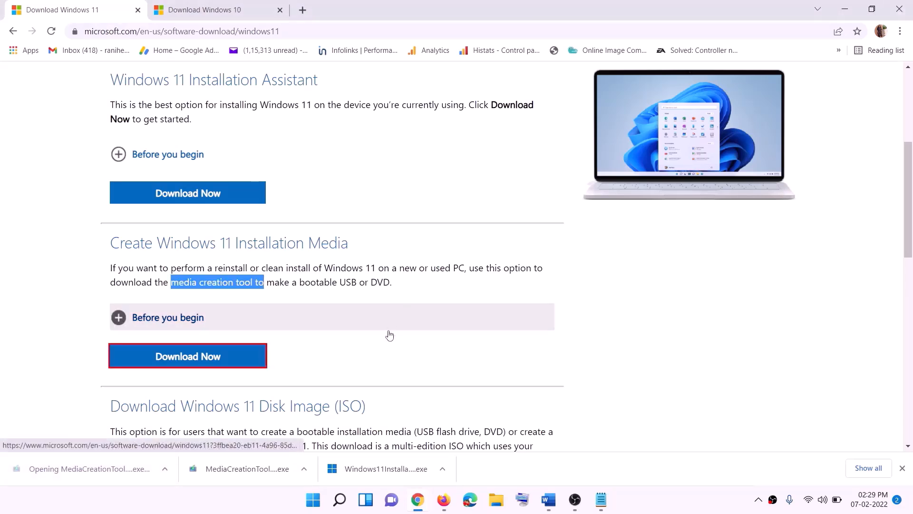
{"action": "left_click", "coordinate": [396, 347]}
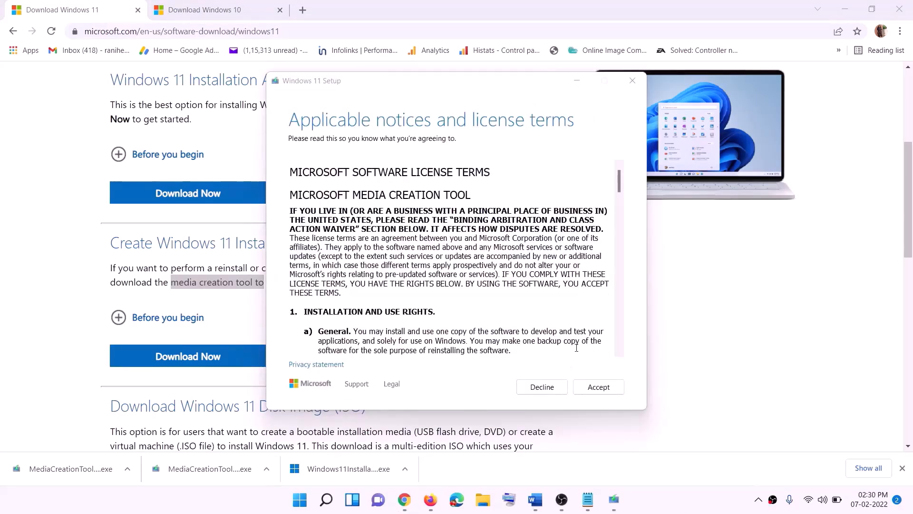
- Accept the licence and save a Windows 11 ISO file named 'Windows' to the Desktop
{"action": "left_click", "coordinate": [599, 386]}
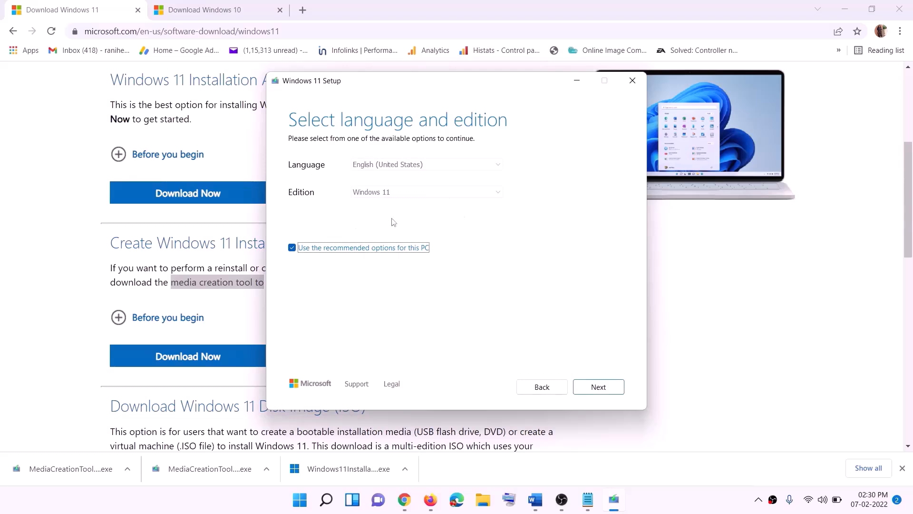
{"action": "left_click", "coordinate": [592, 386]}
{"action": "left_click", "coordinate": [302, 206]}
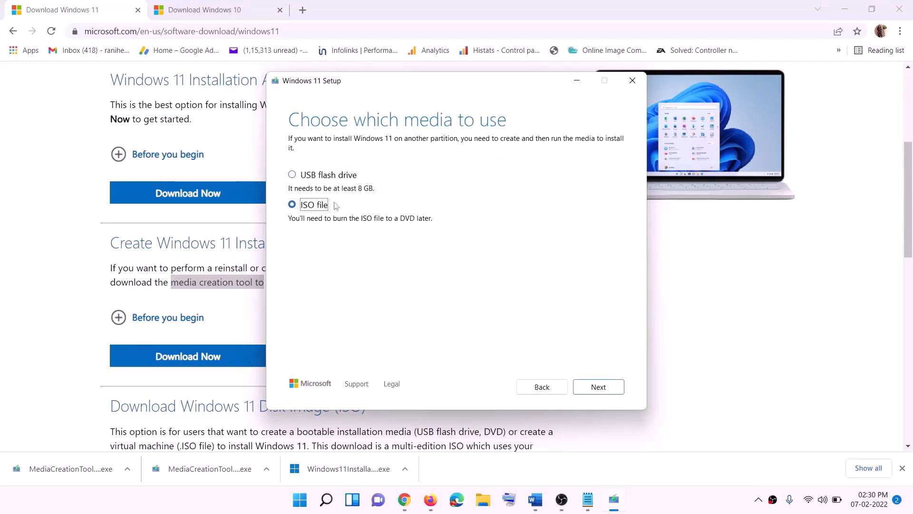
{"action": "left_click", "coordinate": [596, 386]}
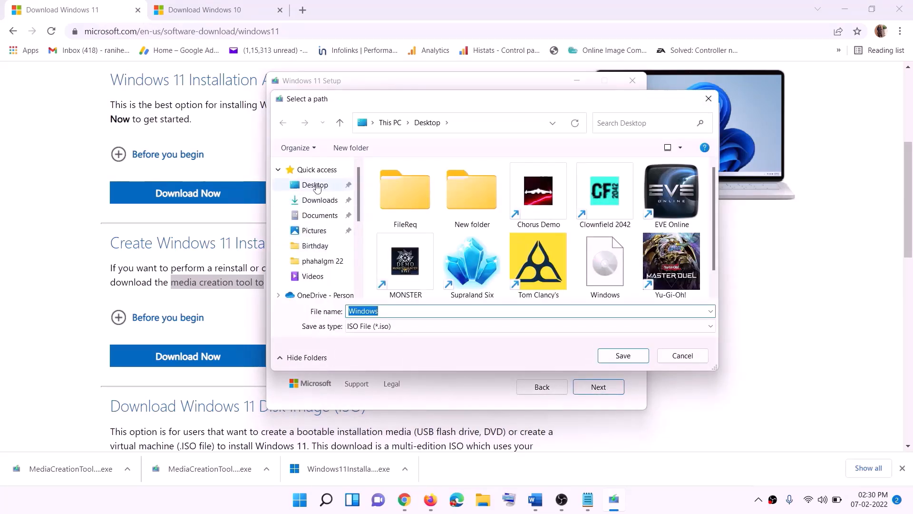
{"action": "left_click", "coordinate": [315, 189]}
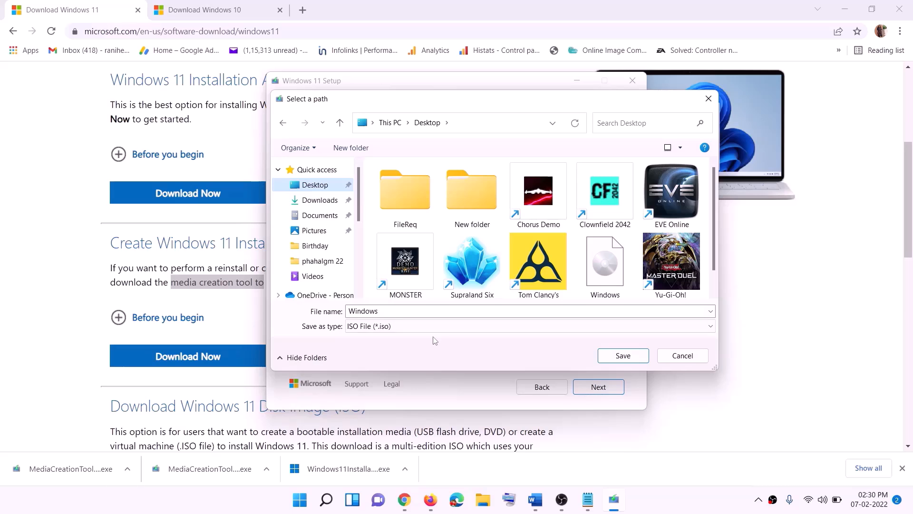
{"action": "left_click", "coordinate": [623, 357]}
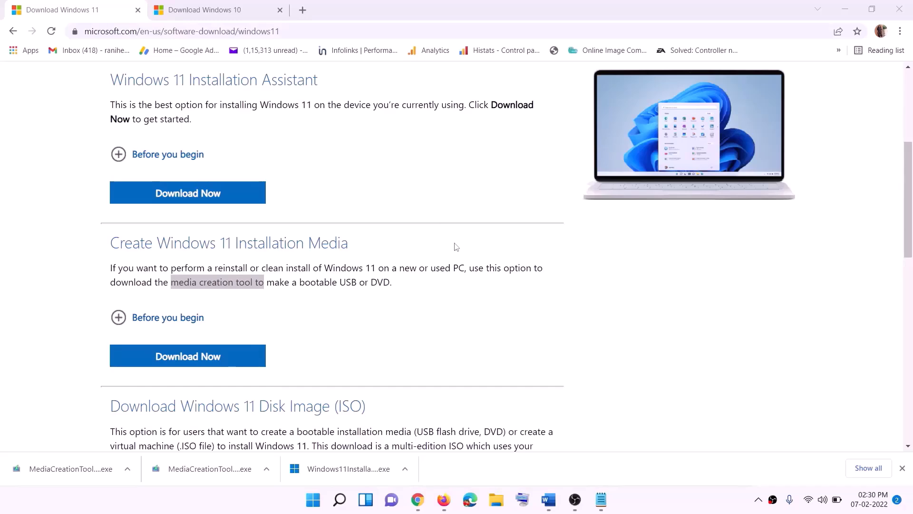
- Mount the Windows ISO from the desktop and launch its setup so it checks for updates
{"action": "key", "text": "super+d"}
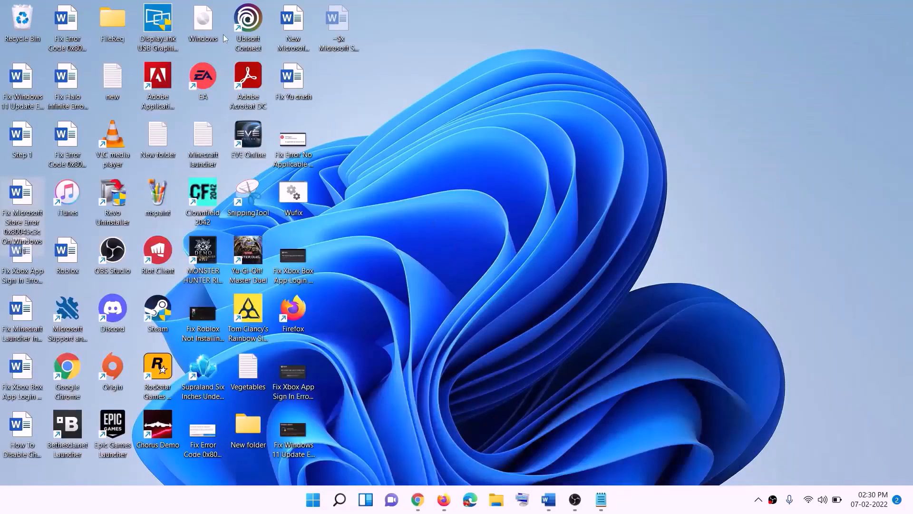
{"action": "left_click_drag", "start_coordinate": [207, 26], "coordinate": [367, 308]}
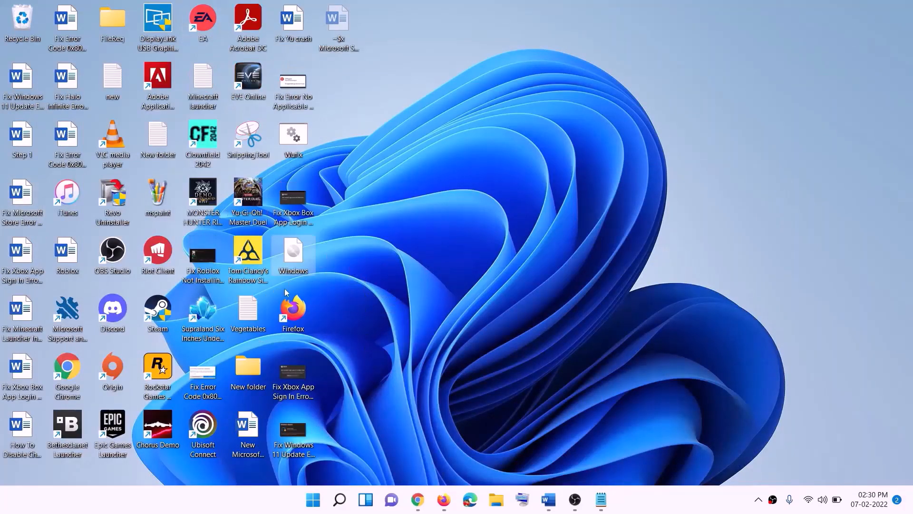
{"action": "double_click", "coordinate": [297, 261]}
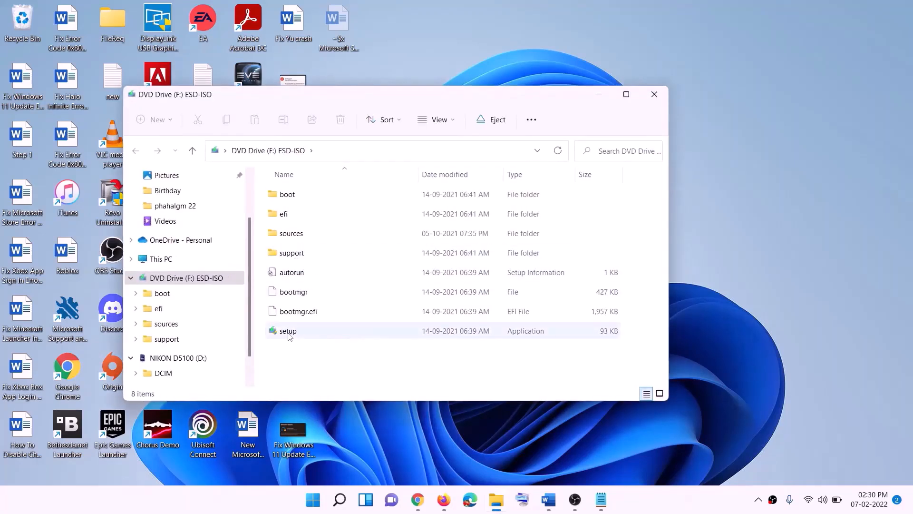
{"action": "left_click", "coordinate": [290, 334]}
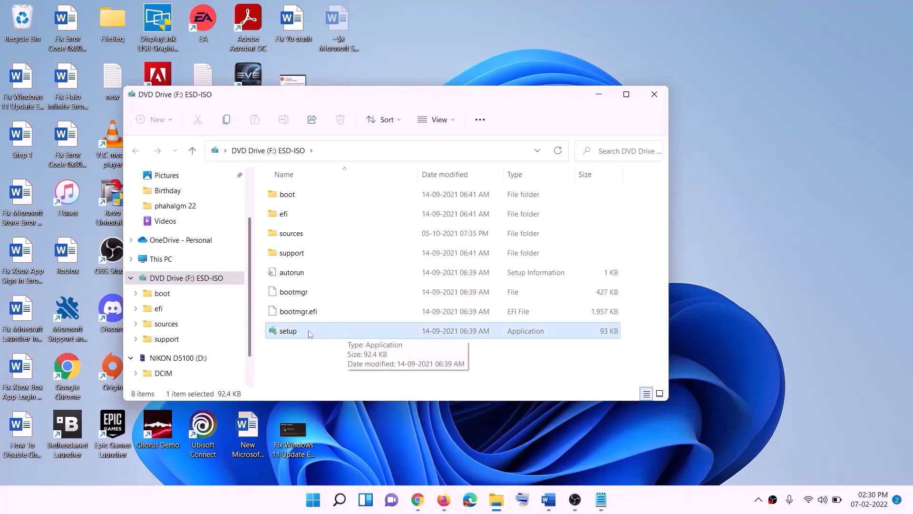
{"action": "double_click", "coordinate": [311, 329]}
{"action": "left_click", "coordinate": [418, 371]}
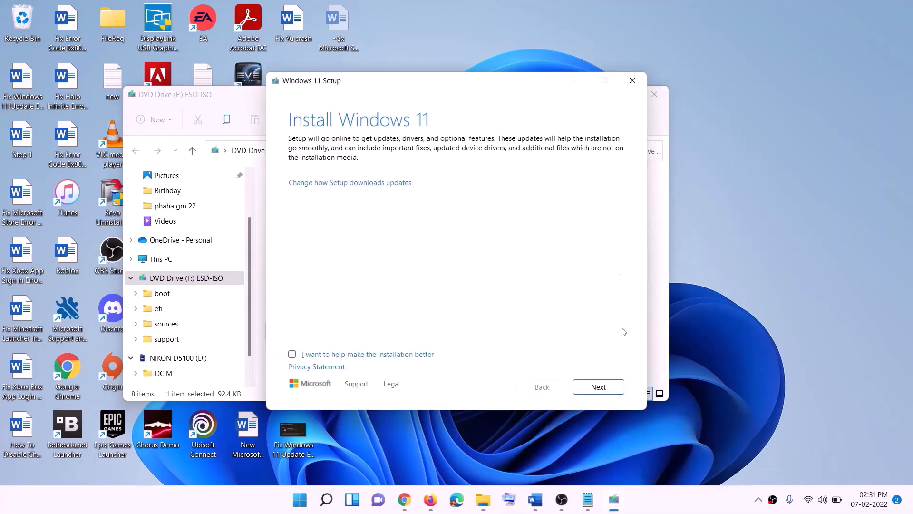
{"action": "left_click", "coordinate": [608, 387]}
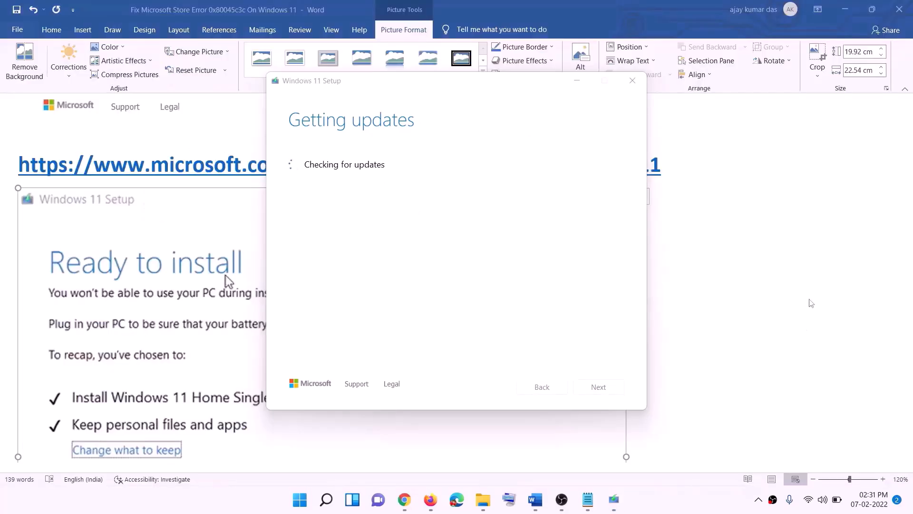
- Return to the Word guide and view its Windows 11 'Ready to install' screenshot keeping files and apps
{"action": "left_click", "coordinate": [741, 298]}
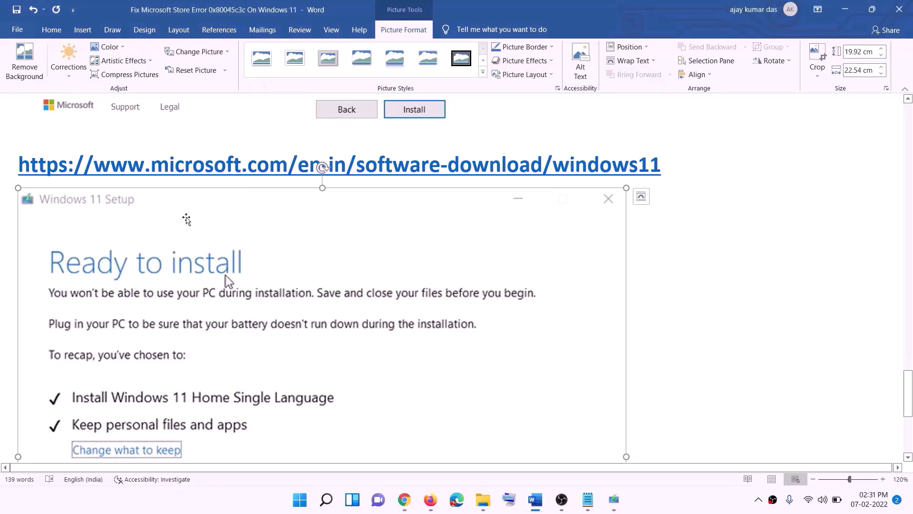
{"action": "scroll", "coordinate": [212, 237], "scroll_direction": "down", "scroll_amount": 1}
{"action": "scroll", "coordinate": [212, 237], "scroll_direction": "down", "scroll_amount": 2}
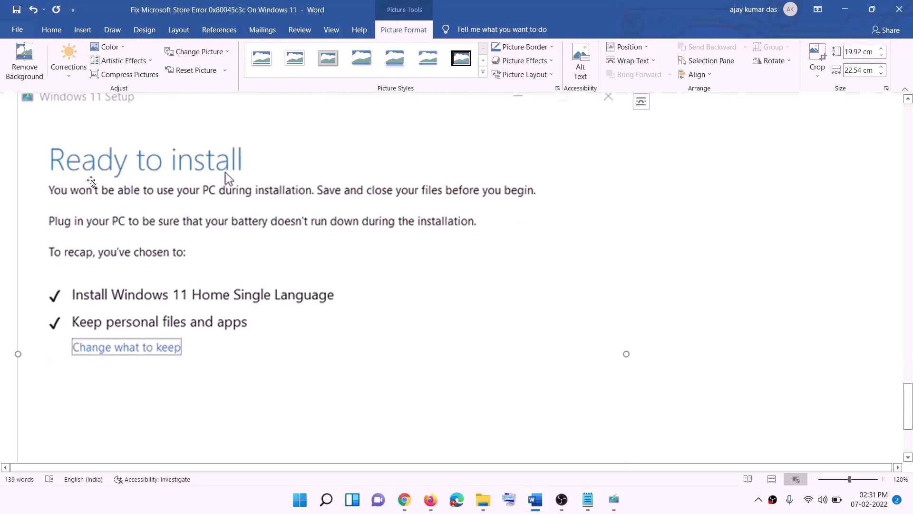
{"action": "scroll", "coordinate": [254, 181], "scroll_direction": "down", "scroll_amount": 1}
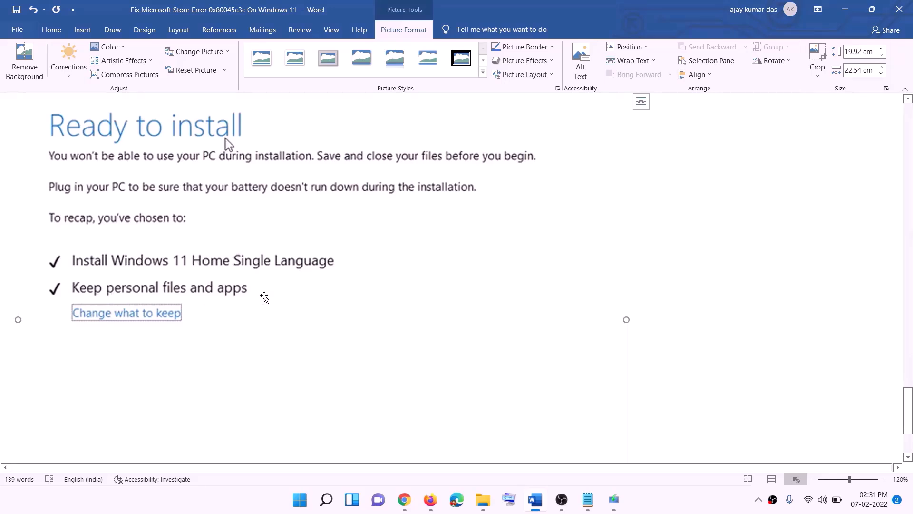
{"action": "scroll", "coordinate": [381, 333], "scroll_direction": "down", "scroll_amount": 2}
{"action": "scroll", "coordinate": [485, 357], "scroll_direction": "up", "scroll_amount": 5}
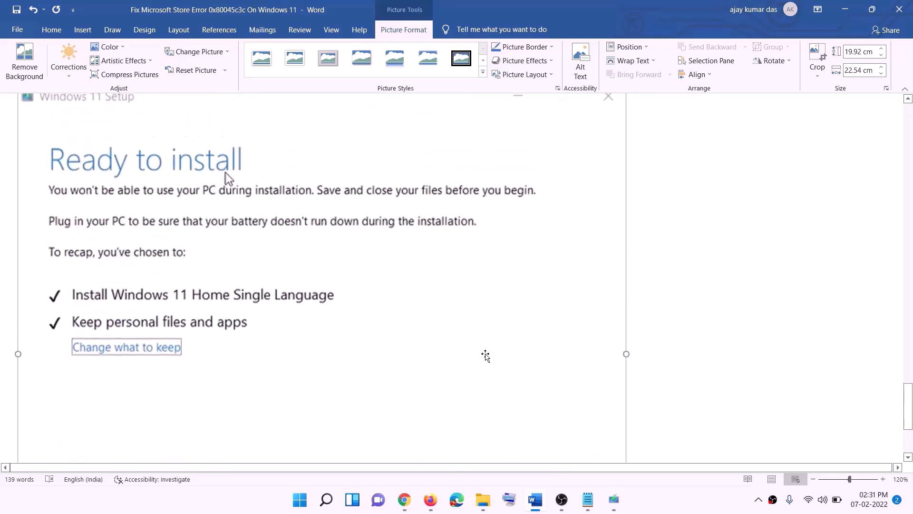